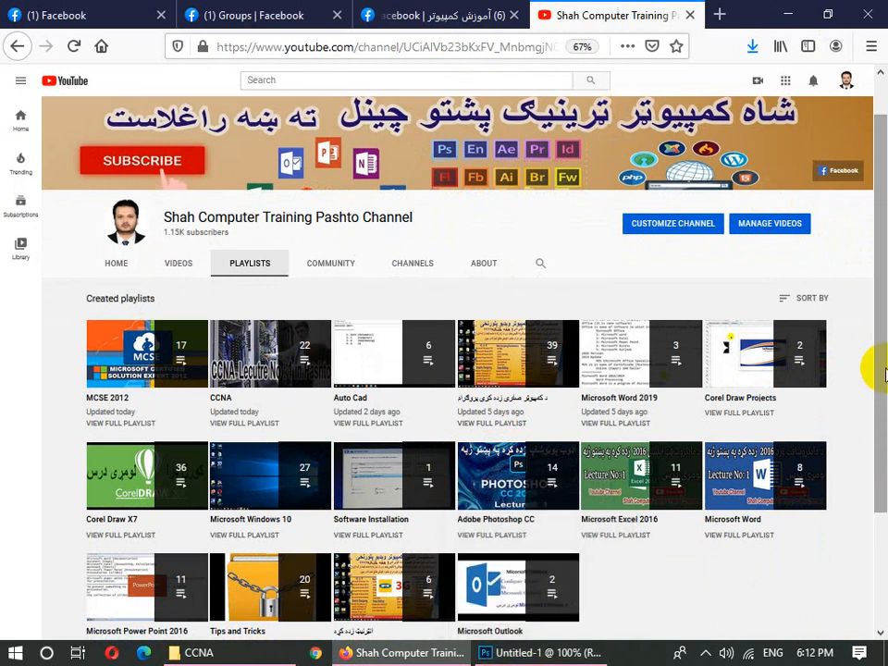
Launch Word with the winword run command and create a blank document.
scroll(881, 372, down, 1)
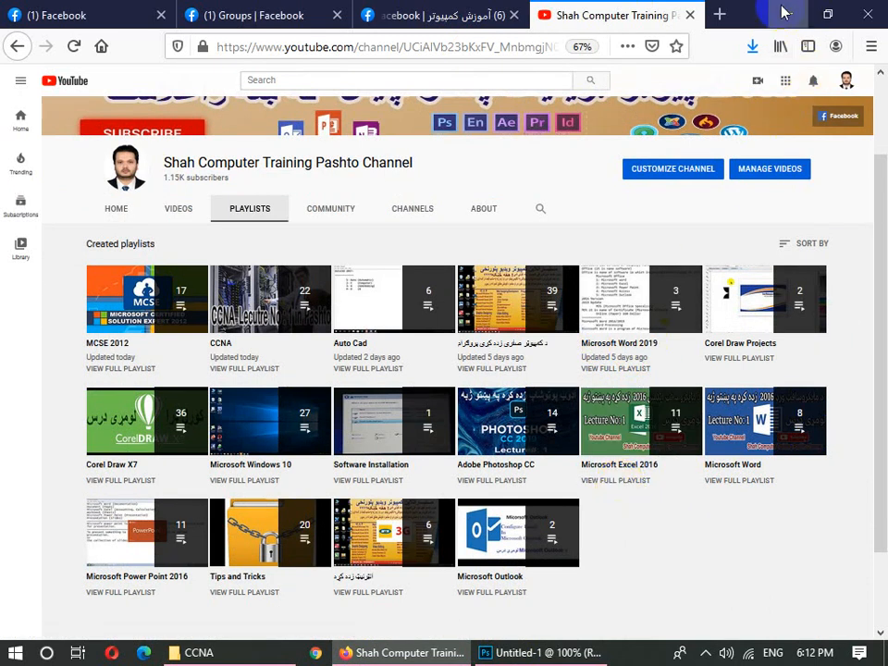
key(super+r)
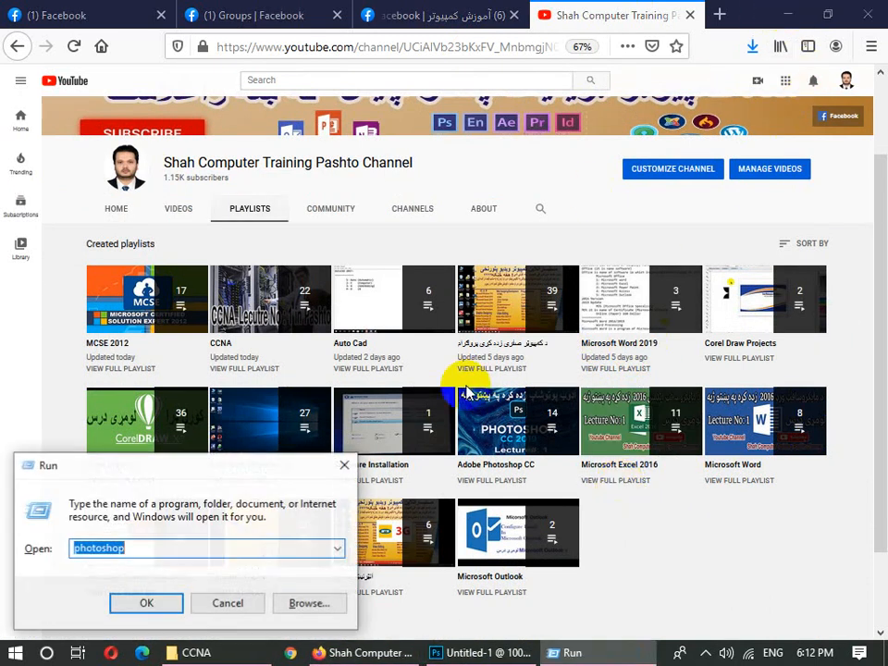
text(winword)
key(Return)
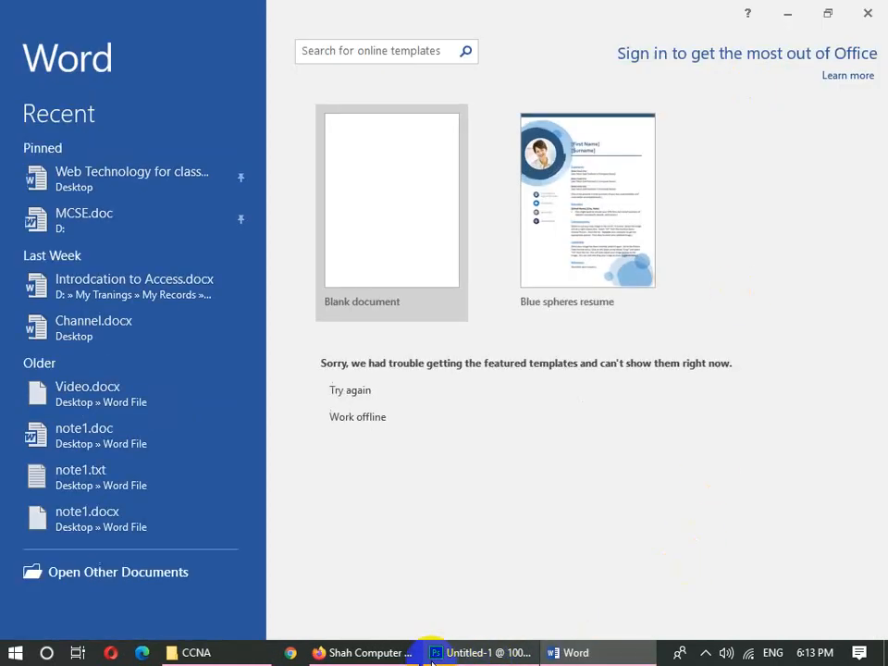
click(368, 653)
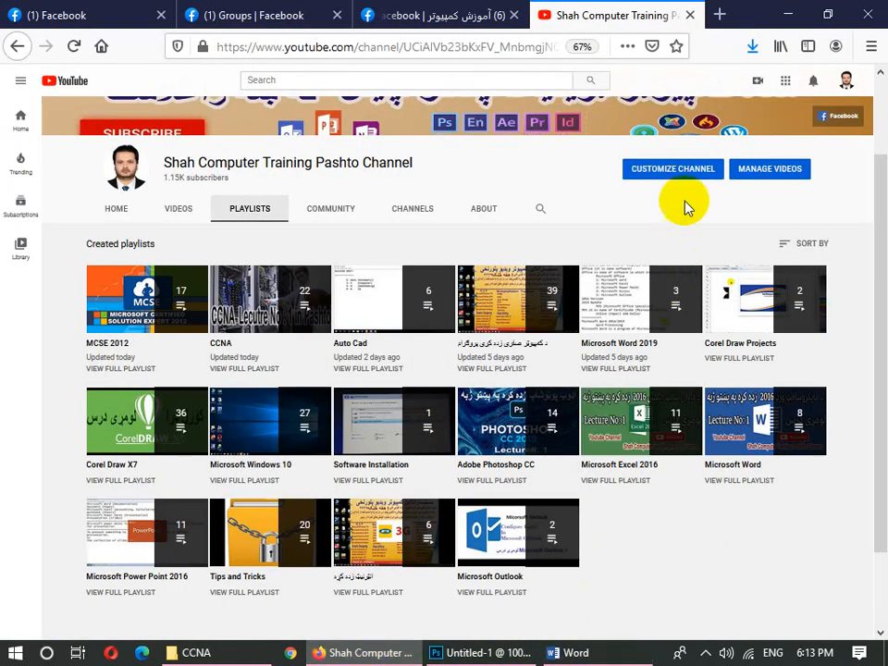
drag(883, 214, 883, 148)
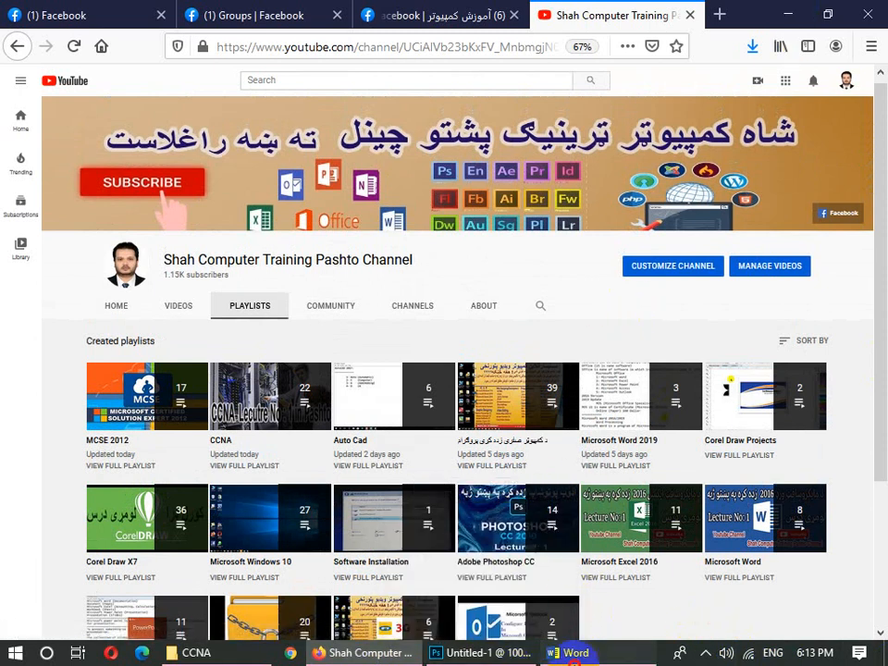
click(566, 652)
click(419, 201)
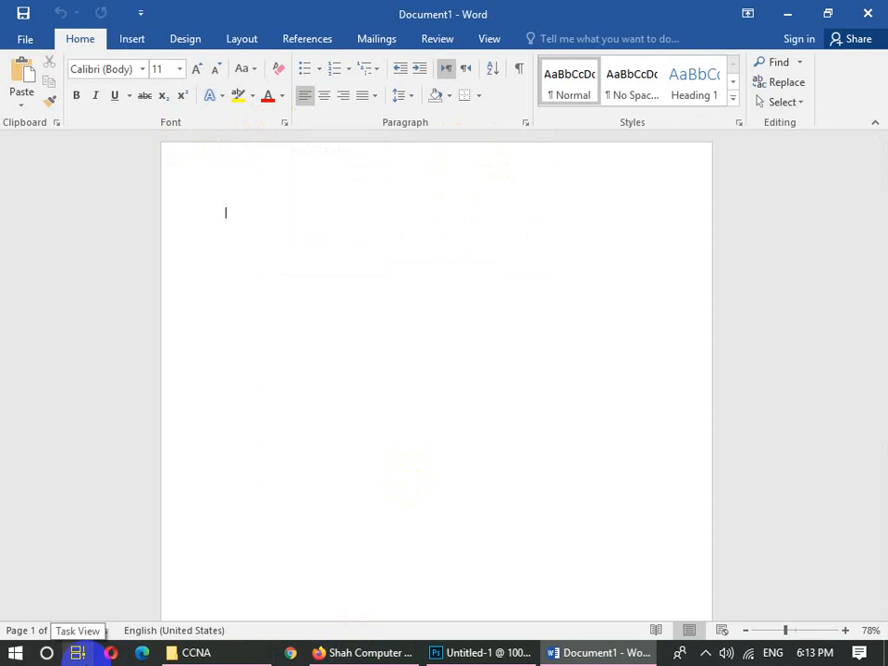
Launch Notepad with the notepad run command and write "Paragraph (Enter button)" as the first line.
key(super+r)
text(notepad)
key(Return)
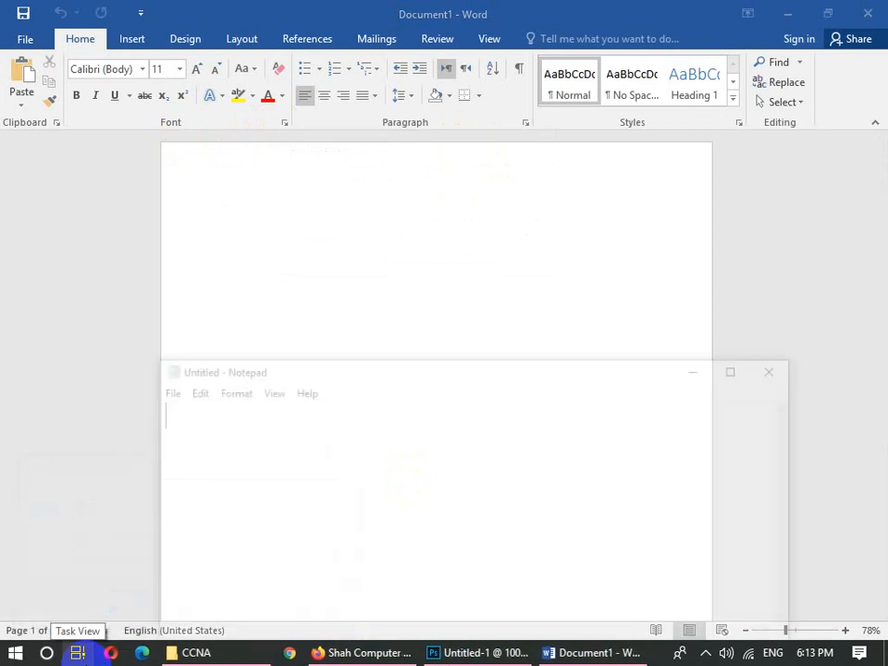
text(Paragr)
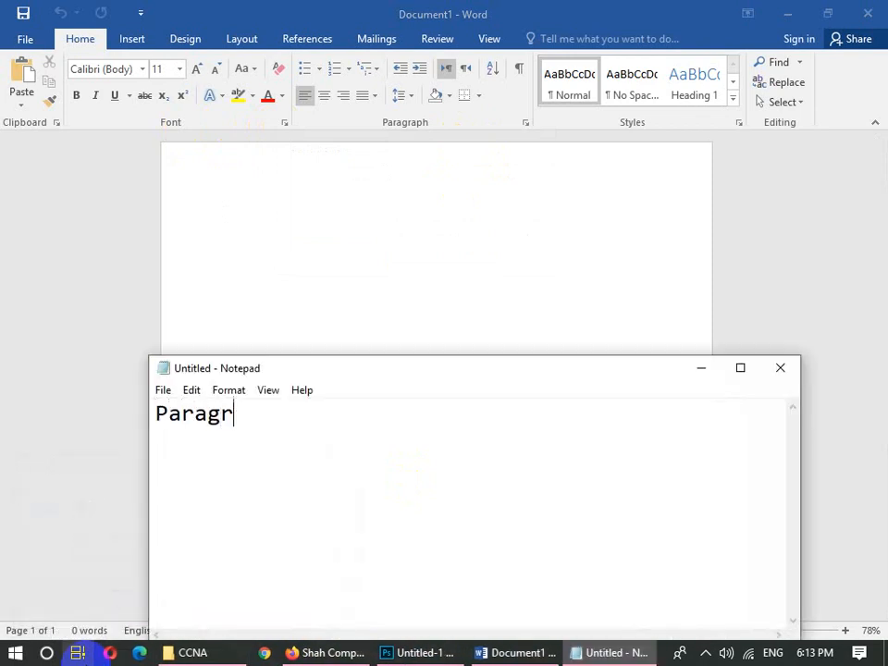
text(aph (E)
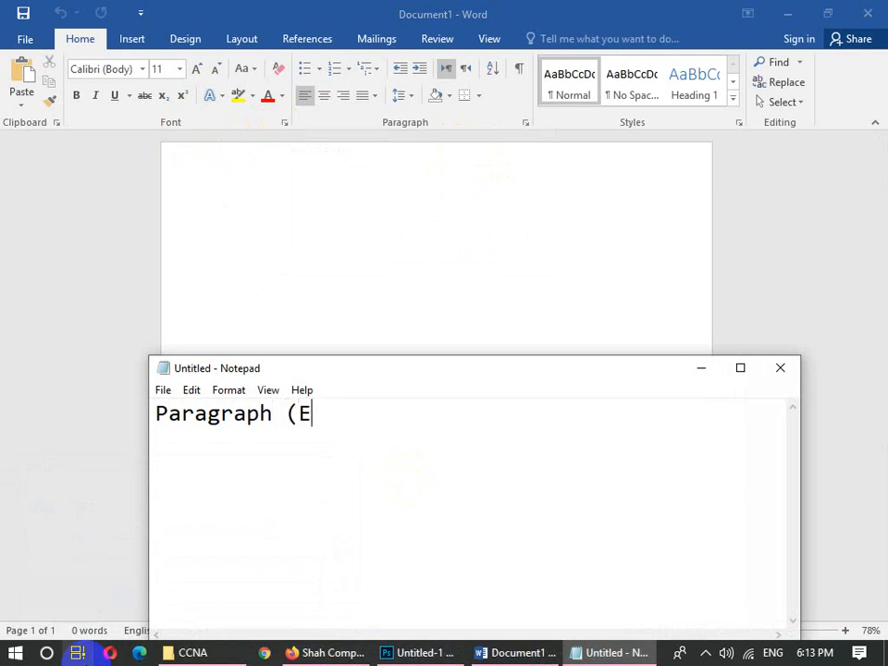
text(nter bu)
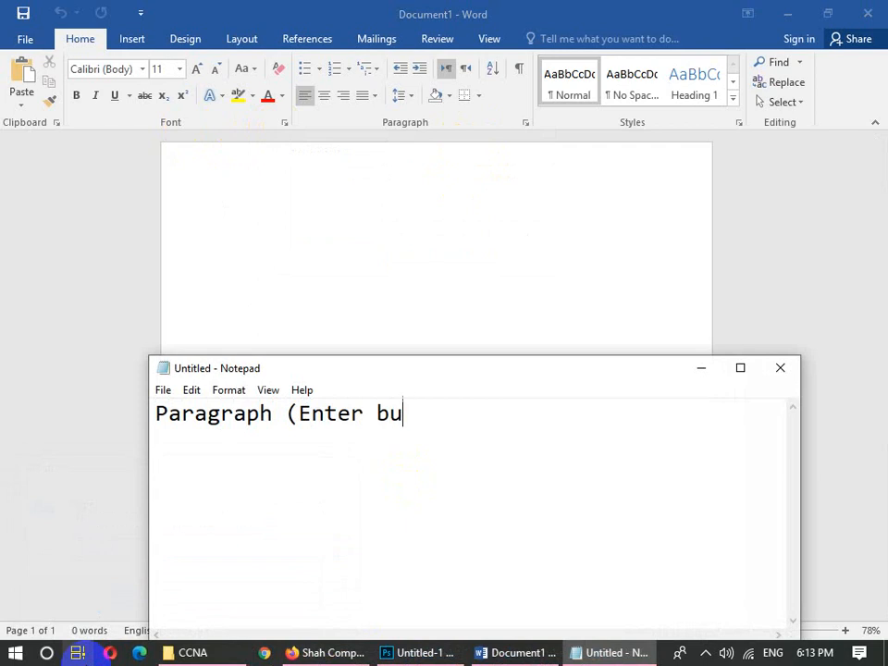
text(ttton)
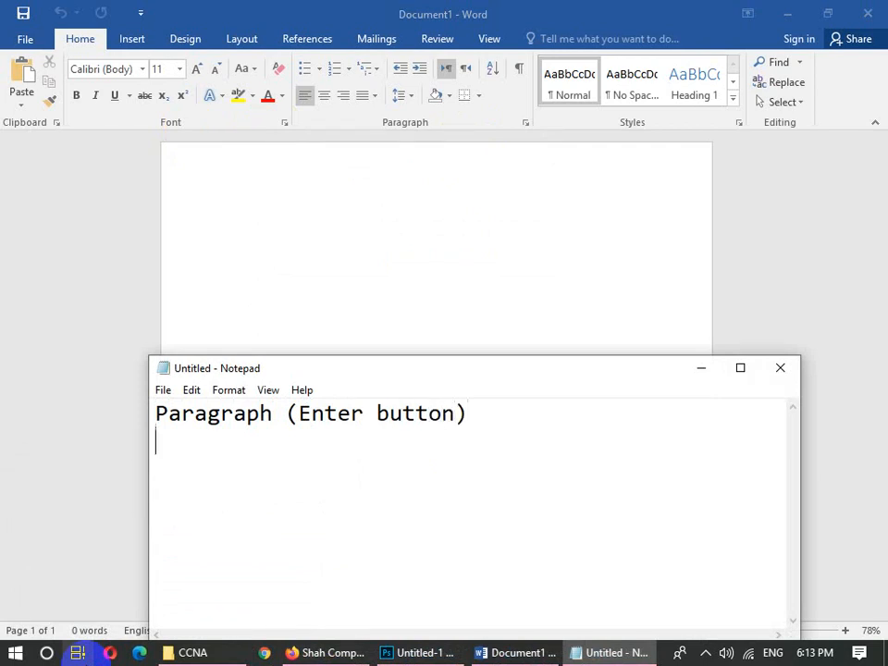
Add the note lines "Change the paragraphc" and "Enter press (New Paragraph Start)" below the first line.
text(Change the par)
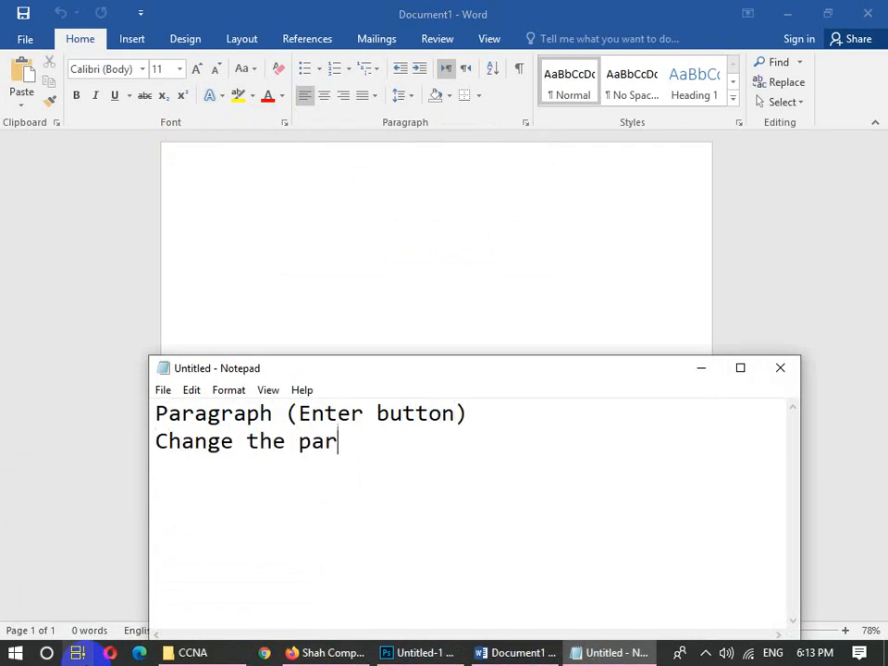
text(agra)
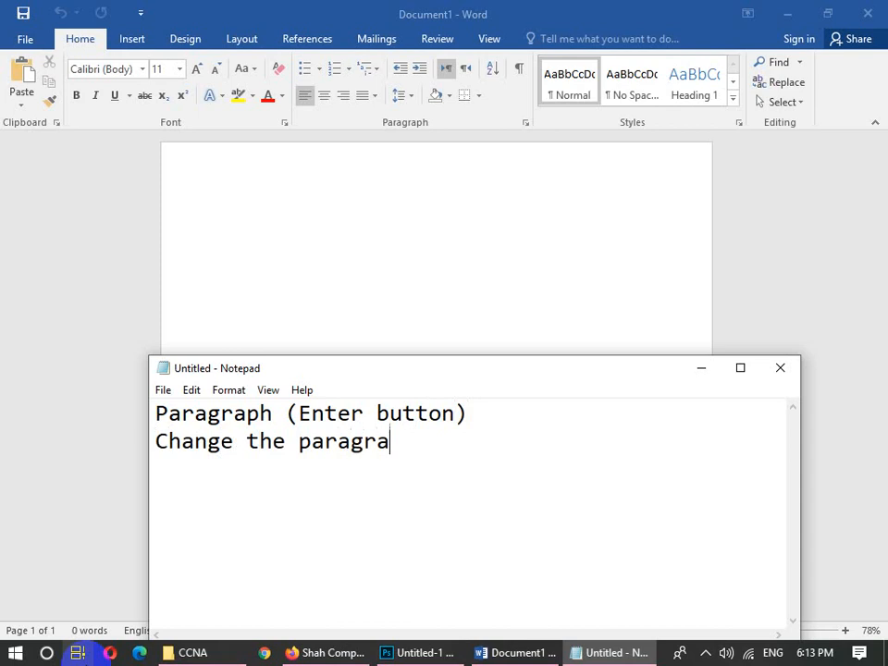
text(phcEn)
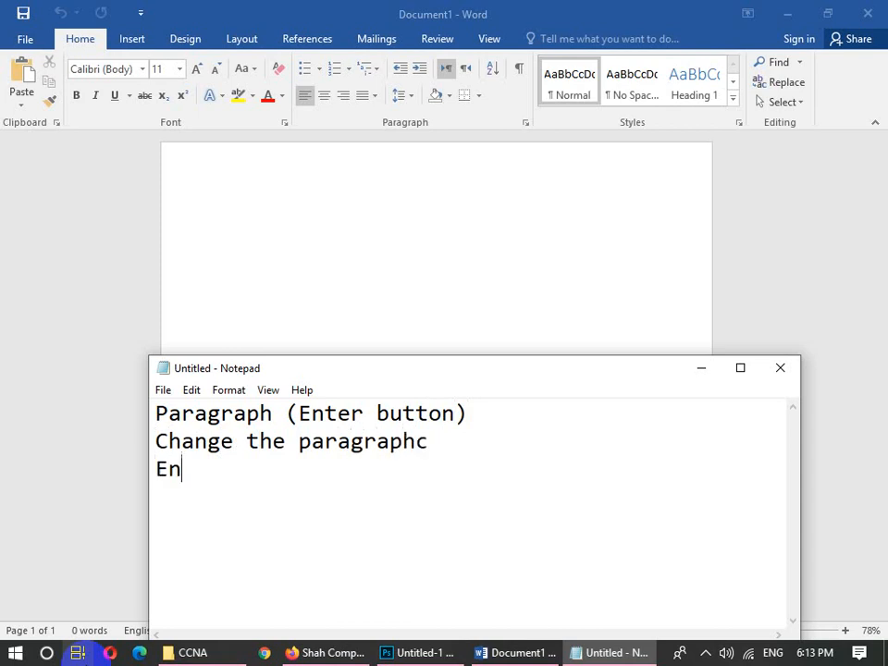
text(ter press ()
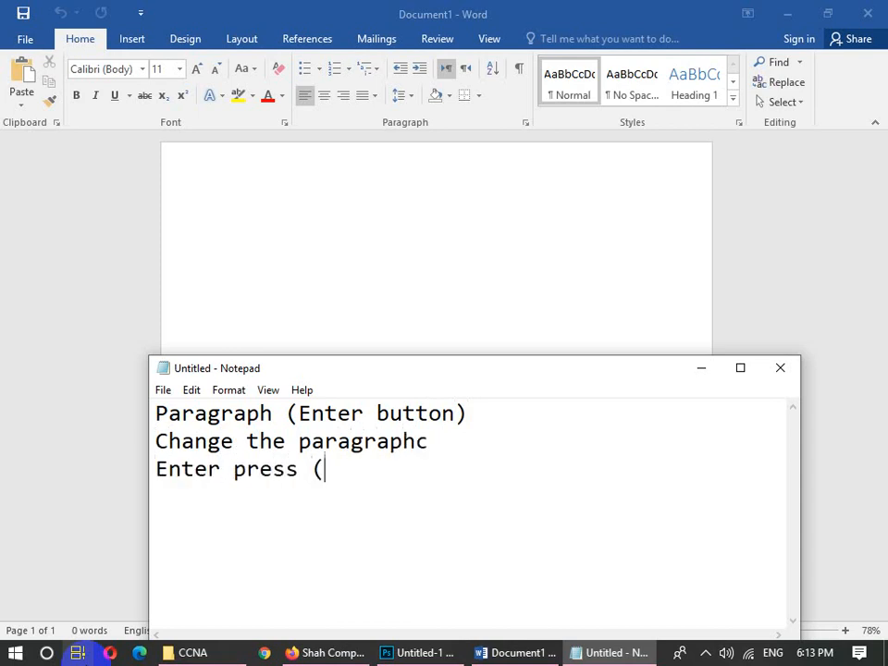
text(New Pa)
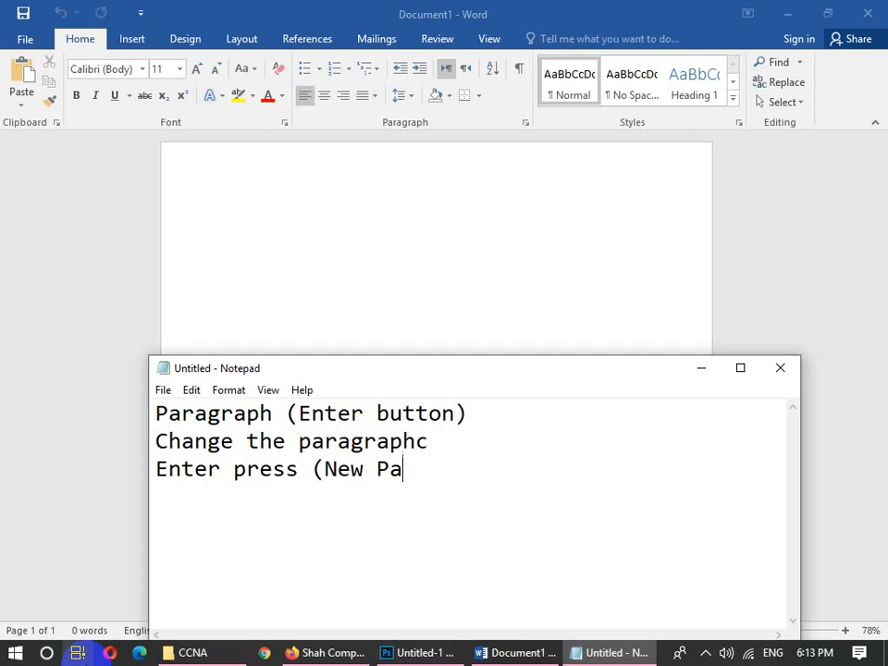
text(ragraph)
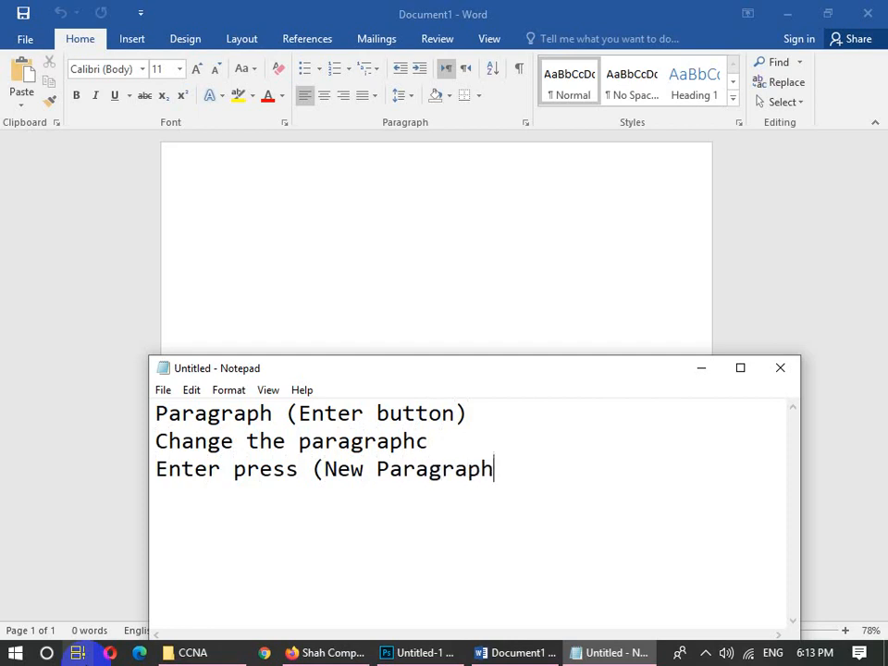
text( Start)
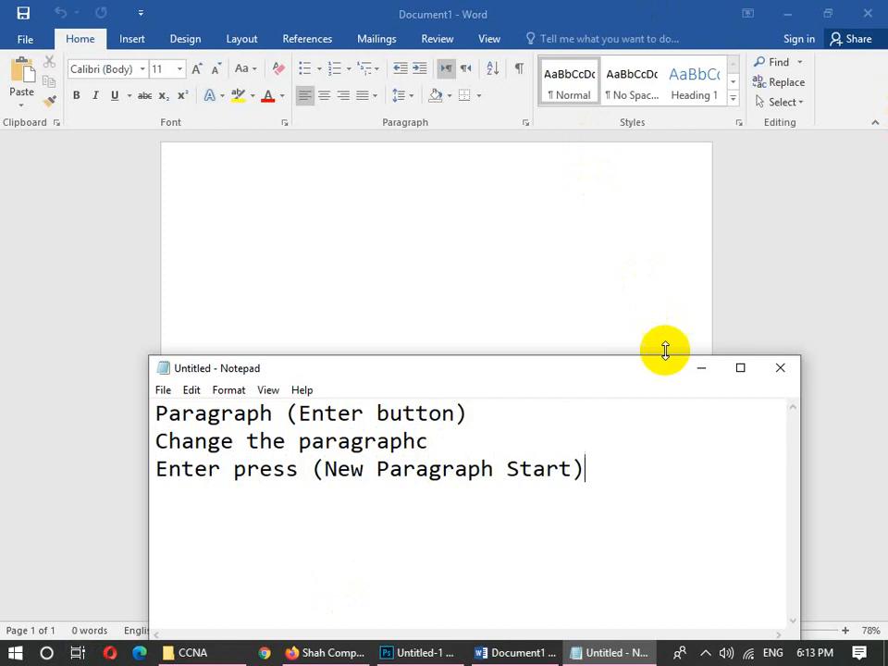
Minimize the note, return to the Word document and generate sample paragraphs with =rand().
click(711, 373)
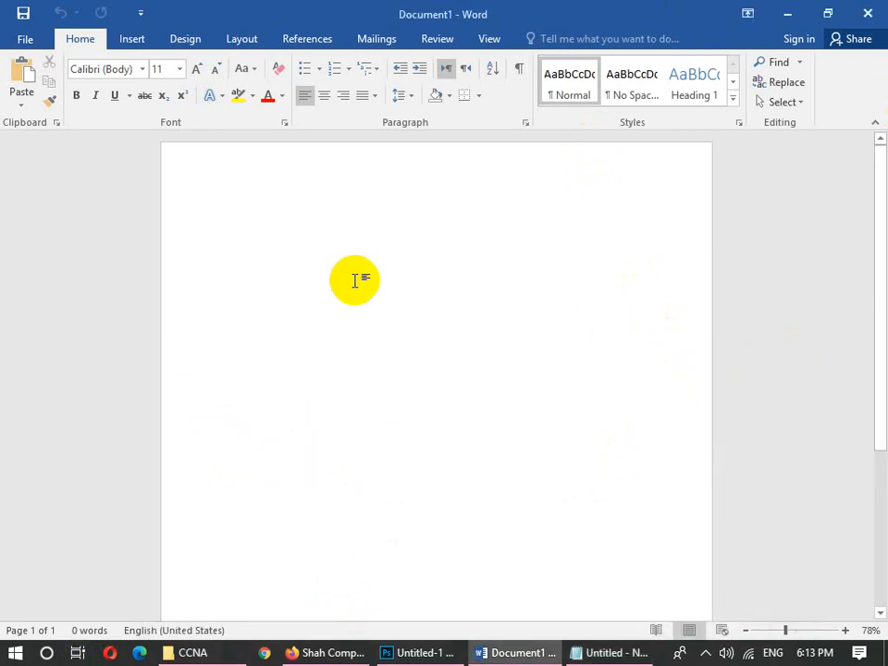
text(=rand()
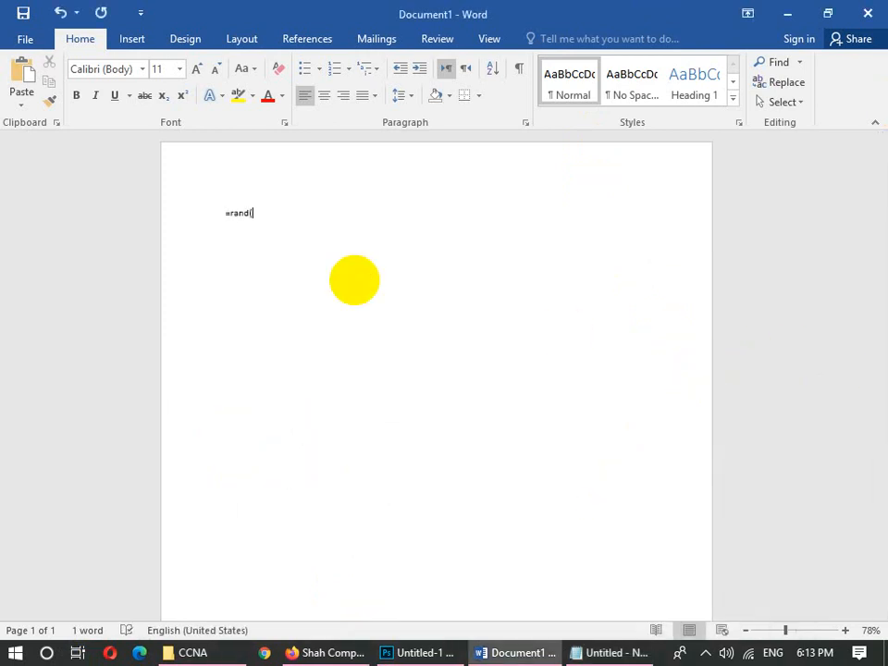
text())
key(Return)
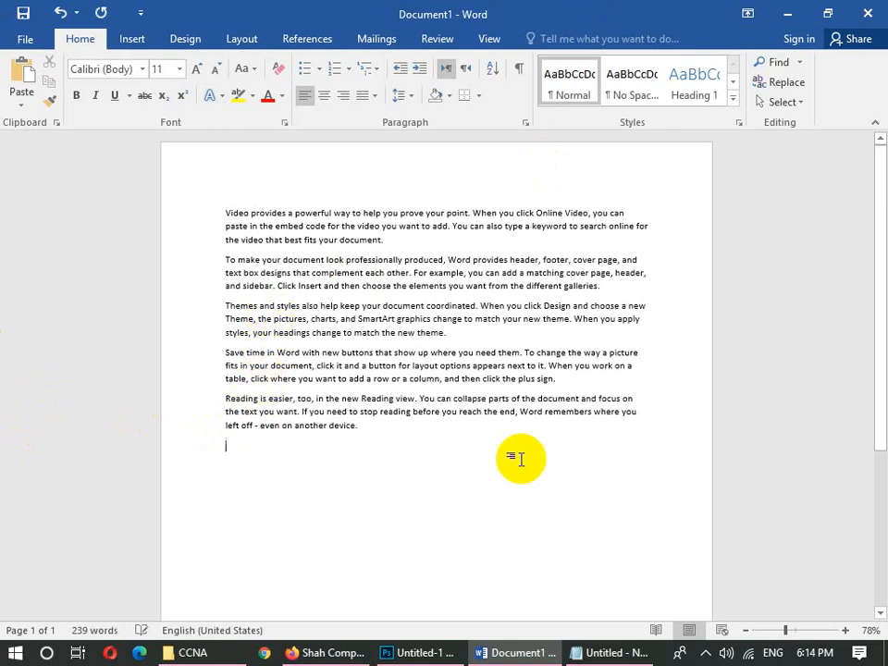
Set the document zoom to 100% and show the start of the page.
click(486, 37)
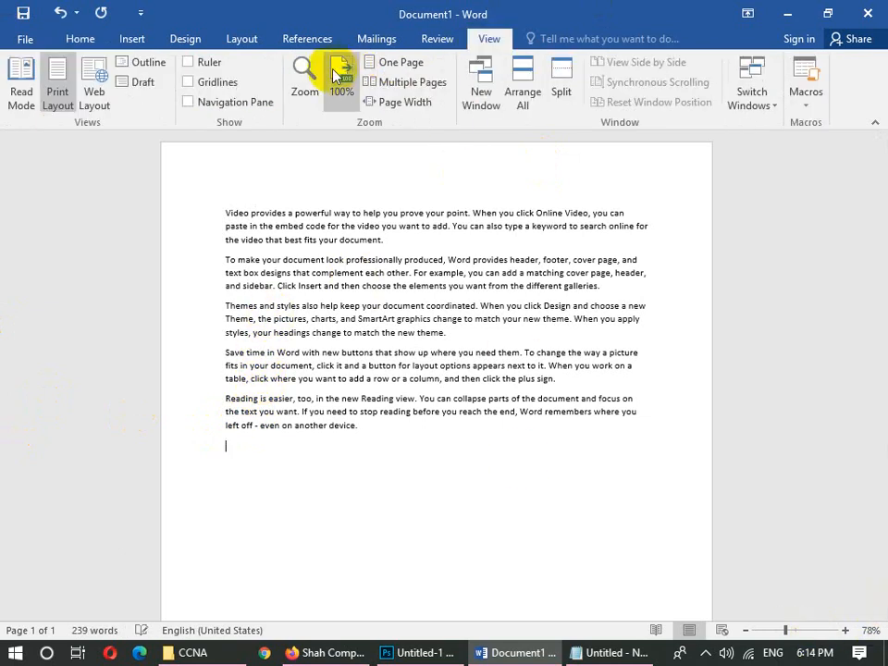
click(342, 70)
drag(881, 225, 878, 155)
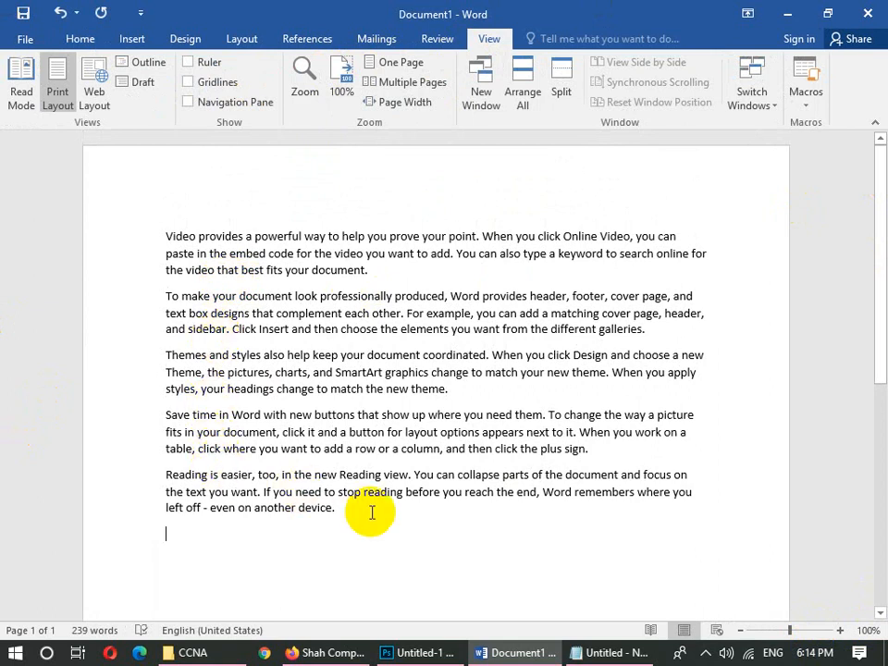
Write a filler paragraph of random letters, about three lines long, below the sample text and start a new paragraph reading "dfjdsfhdjs".
key(Return)
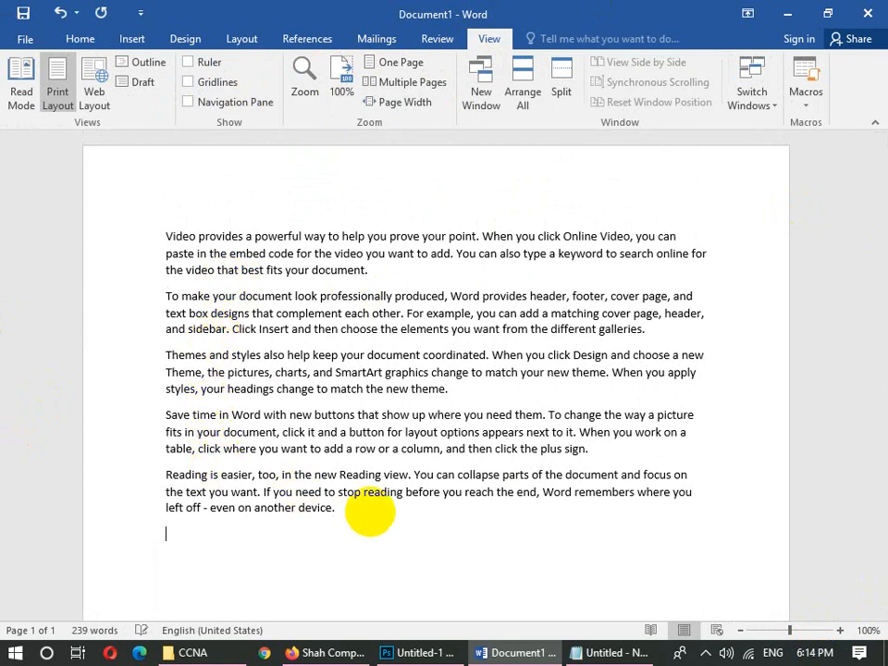
text(jsdhfjkashfkjsdfsdjfhksjfhkjsfhsjkdfhskjfhjdsfhjskdhfjsdfhsdjfhsdjfhsjkfhsdjkfh)
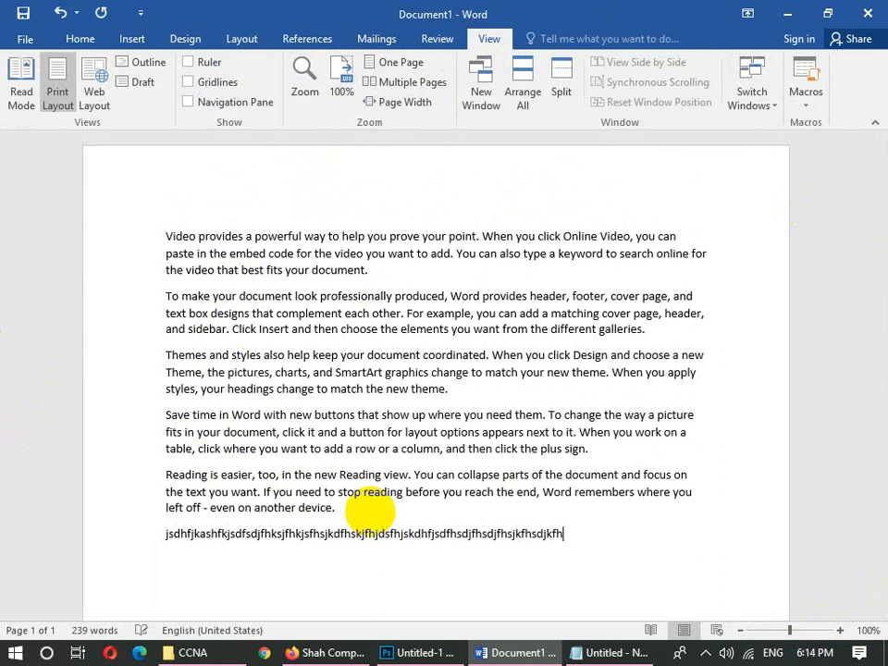
text(jksfhkjsdhfjksdhfjksdfhjsdkfhsdjkfh)
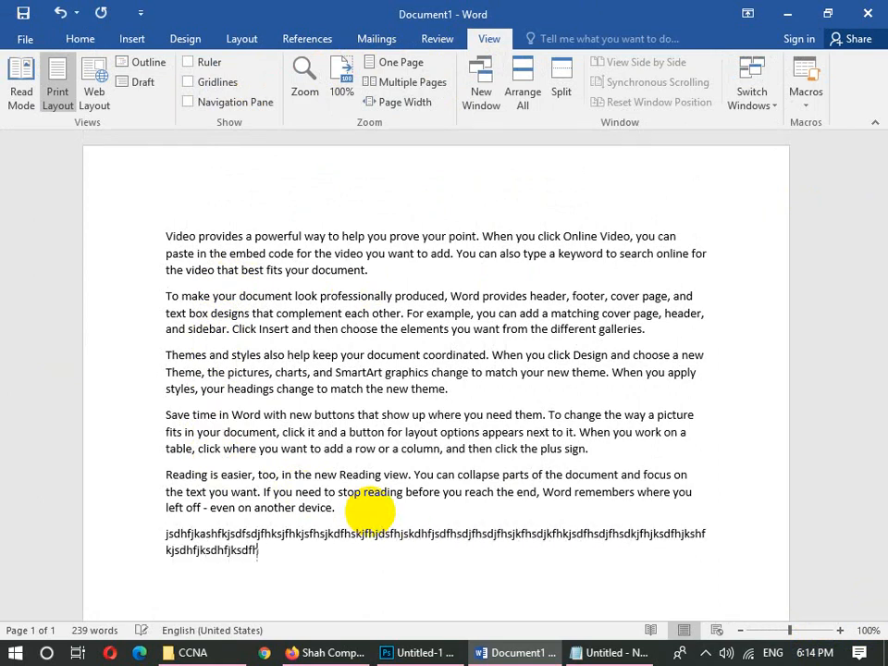
text(sjfhjskfhjkdfhsdkjfhsdjkfhsdk)
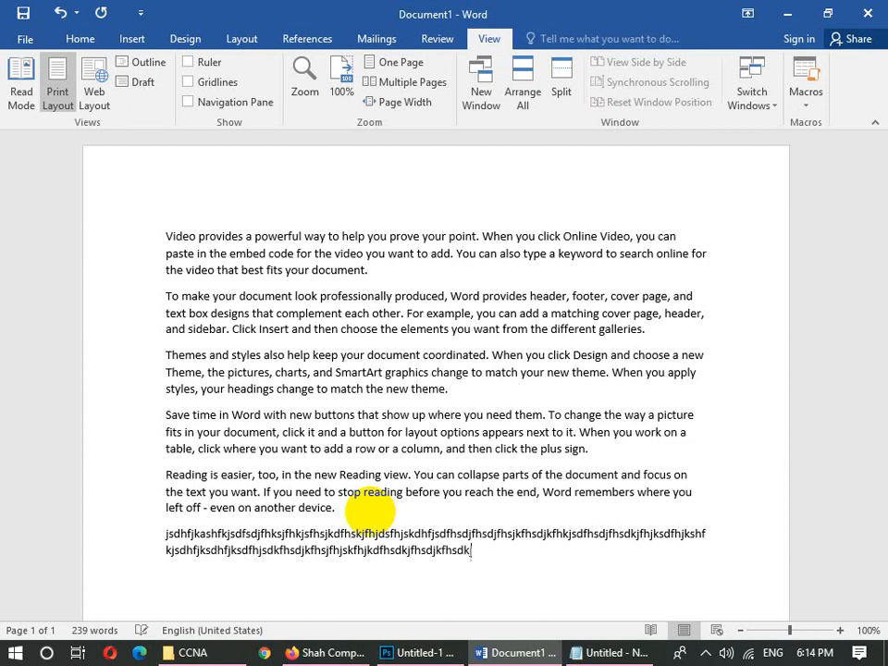
text(jfhsdkjfhsjkdfhsdkjfhsdkjfhsdjkfhsdjkfhsdjkf )
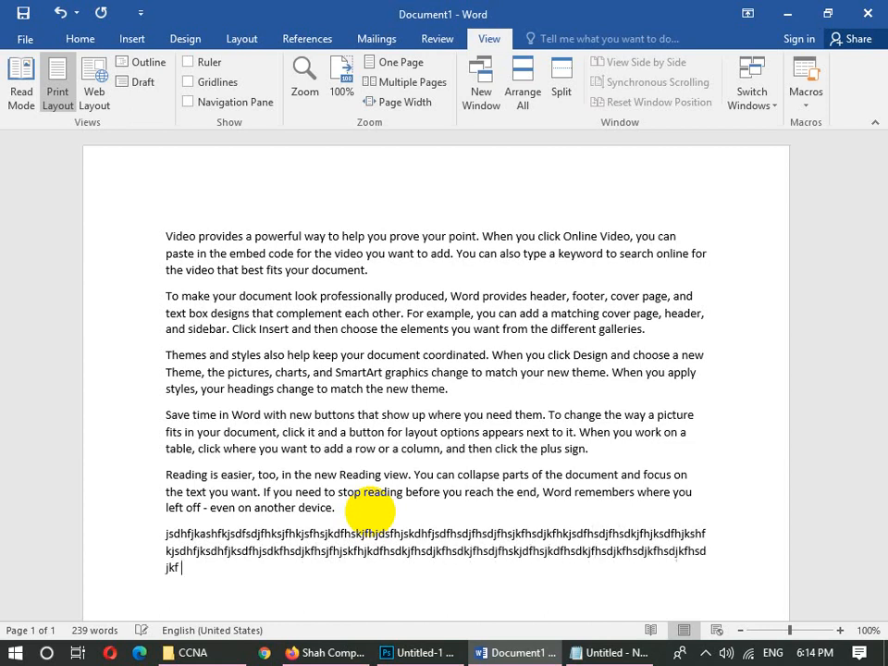
text(hdsjkfhdjkfhsdkjfhsdkjfsjh)
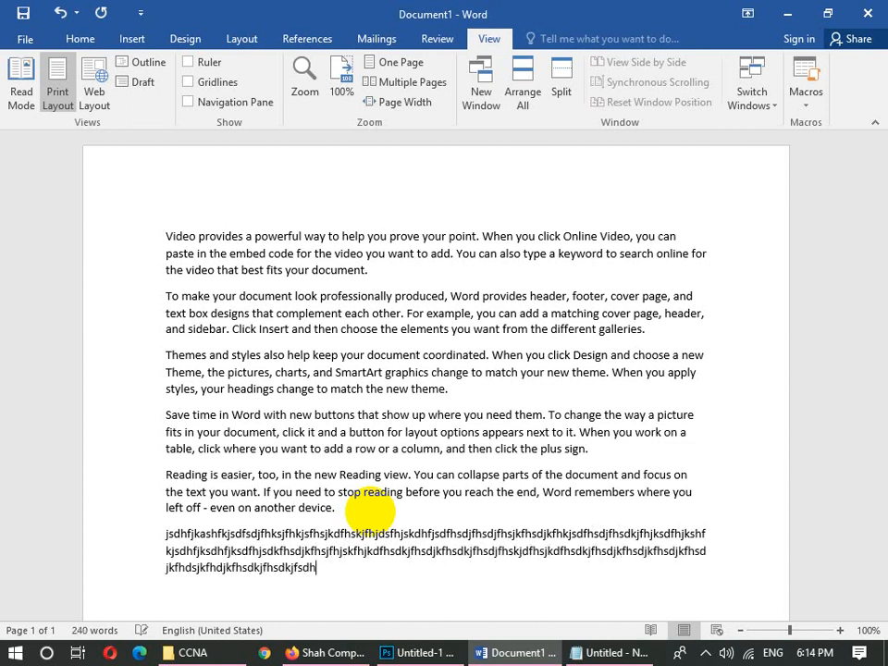
key(Return)
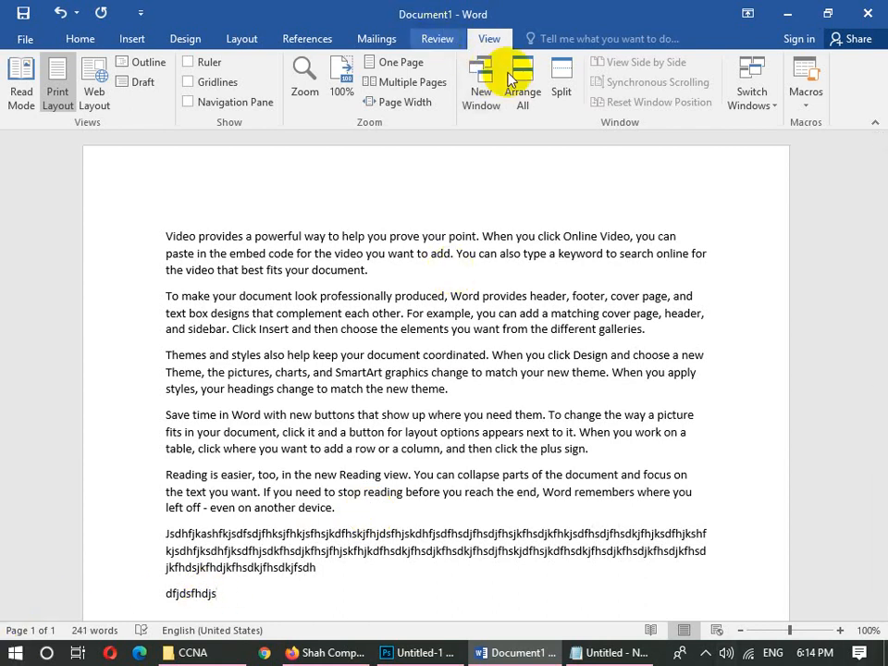
Check the document's paragraph and line statistics with Word Count, then close them.
click(437, 40)
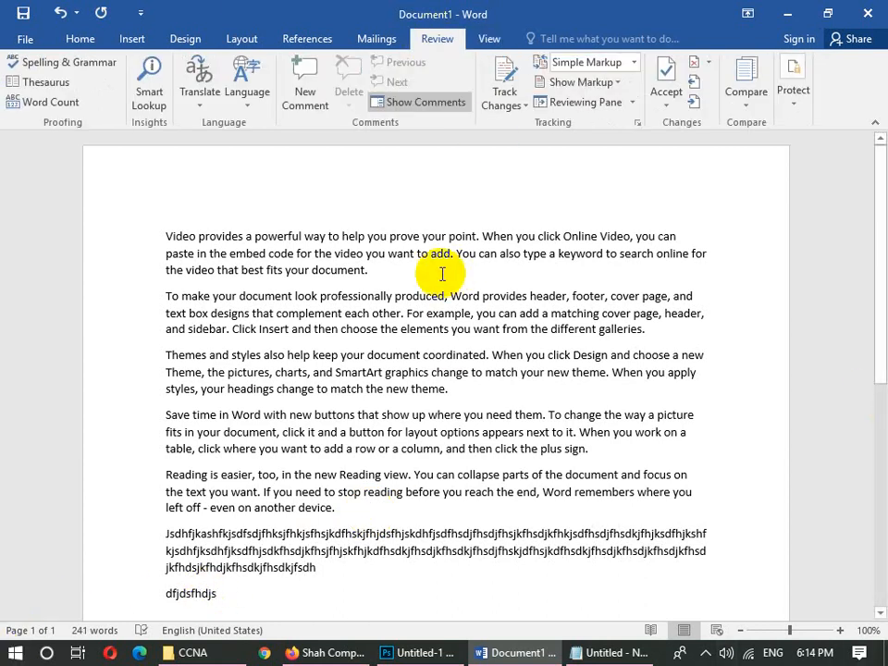
click(65, 102)
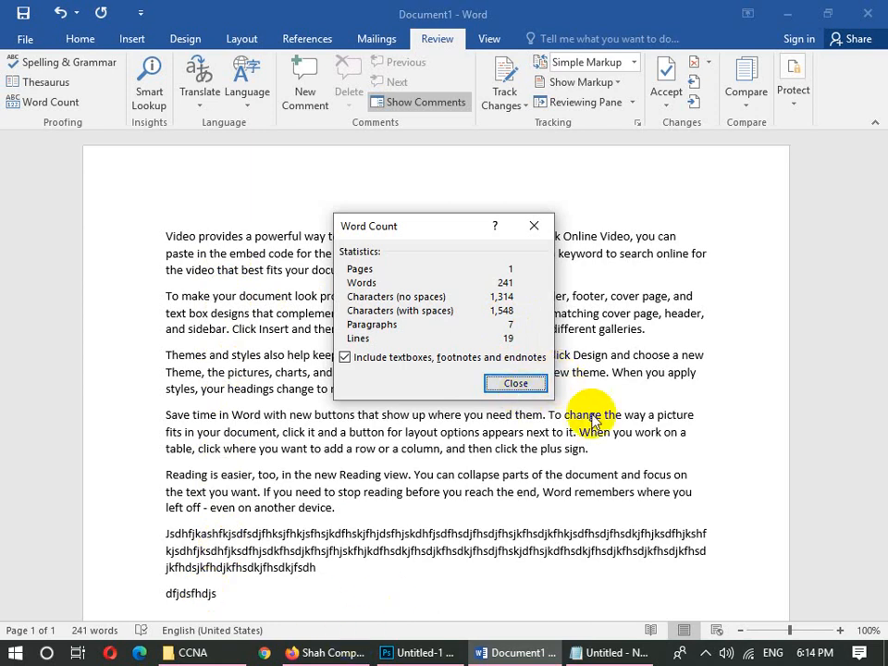
click(537, 391)
Append "dsfsfsdfsdjkfh" to the last paragraph, start a new one, and recheck the Word Count statistics.
click(339, 586)
text(dsfsfsdfsdjkfh)
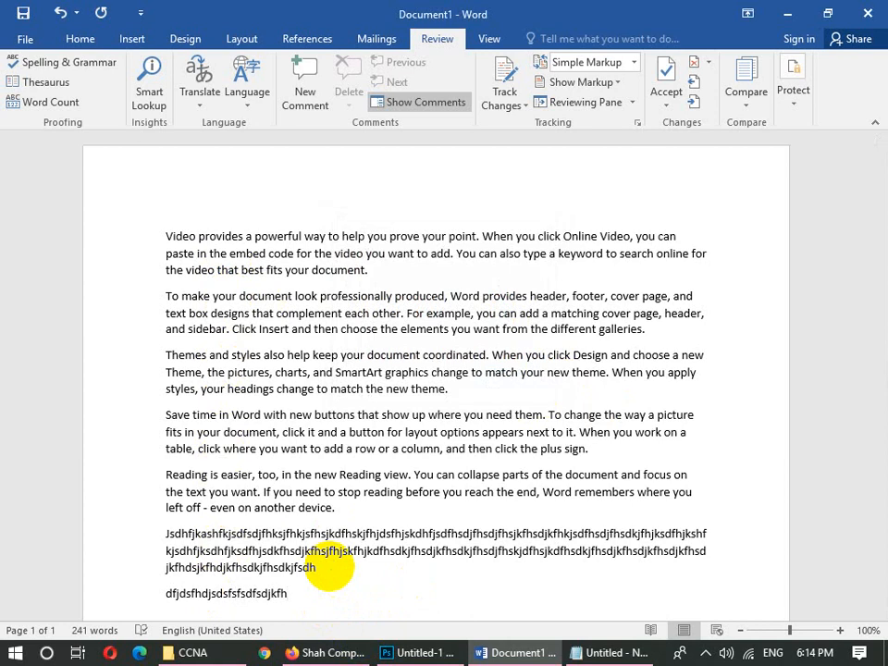
key(Return)
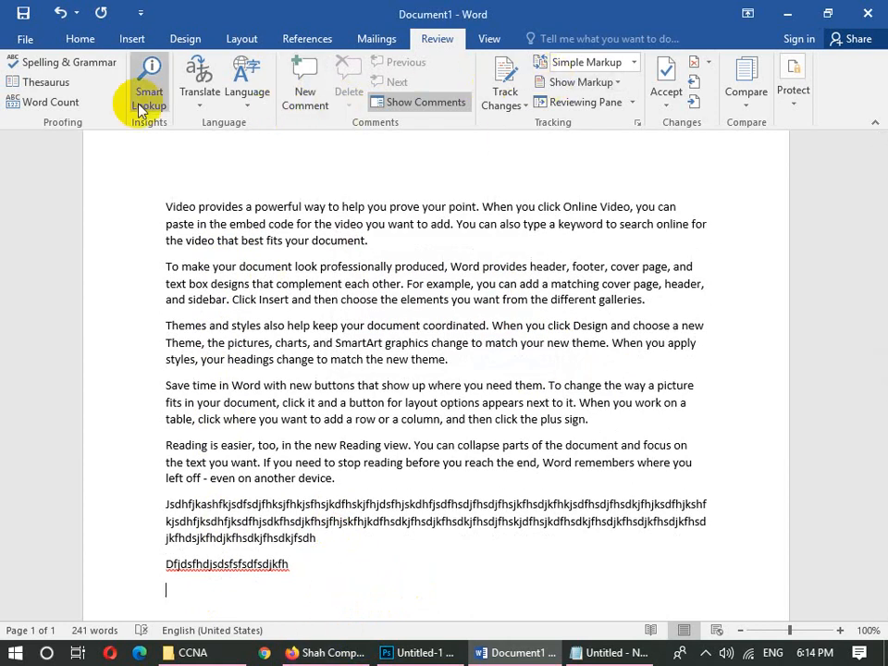
click(55, 104)
click(515, 383)
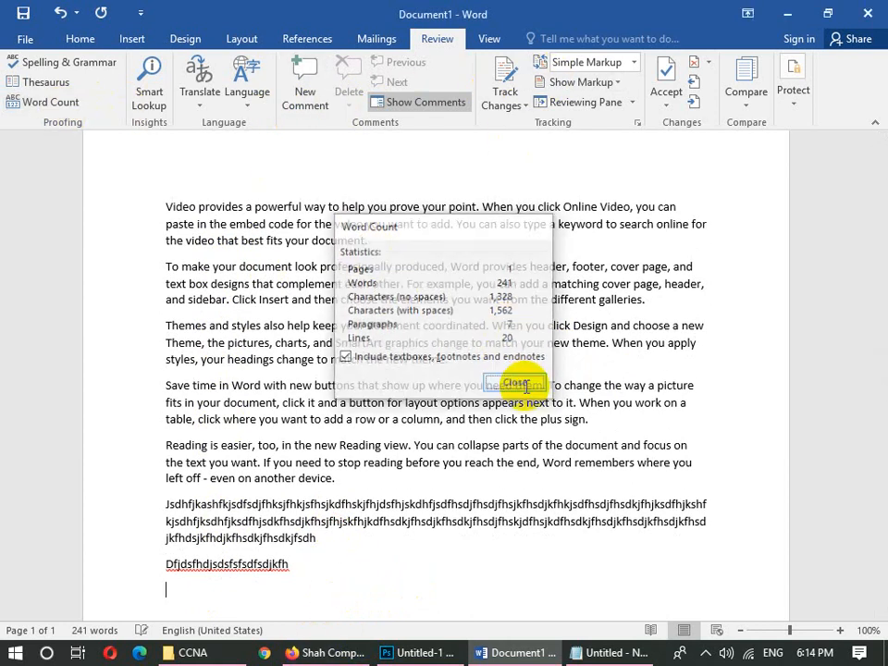
Enter "sdfsdfsd" in the new last paragraph, recheck the Word Count statistics and close them.
text(sdfsdfsd)
click(51, 96)
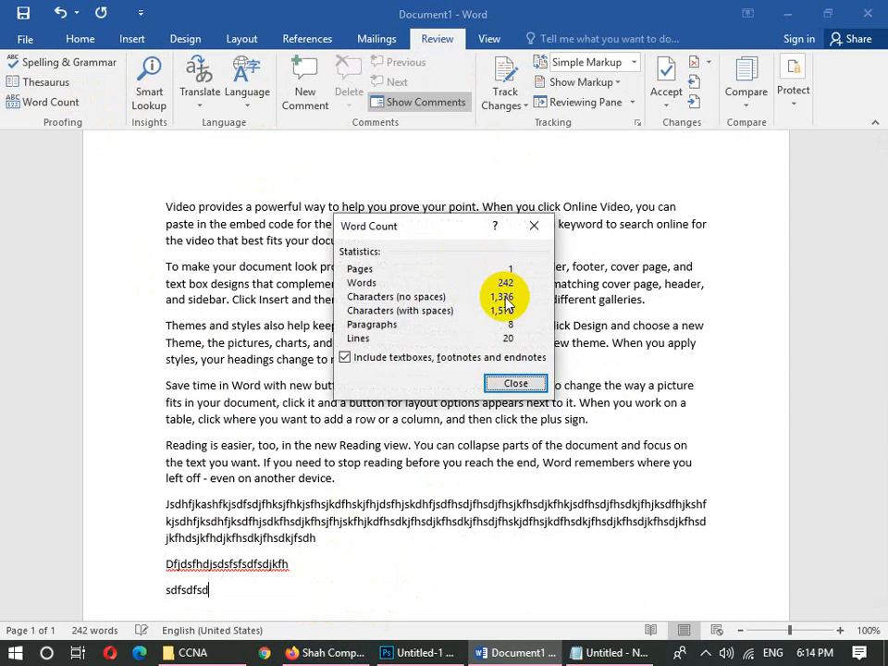
click(517, 383)
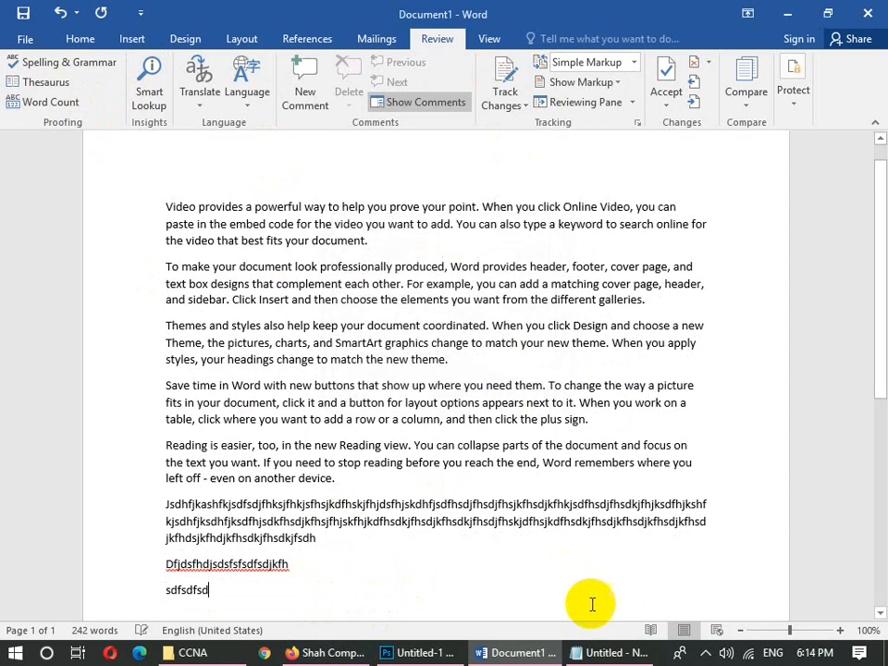
Review the Notepad notes, highlighting "Enter" and "New Paragraph Start)", and minimise Notepad.
click(599, 650)
double_click(309, 413)
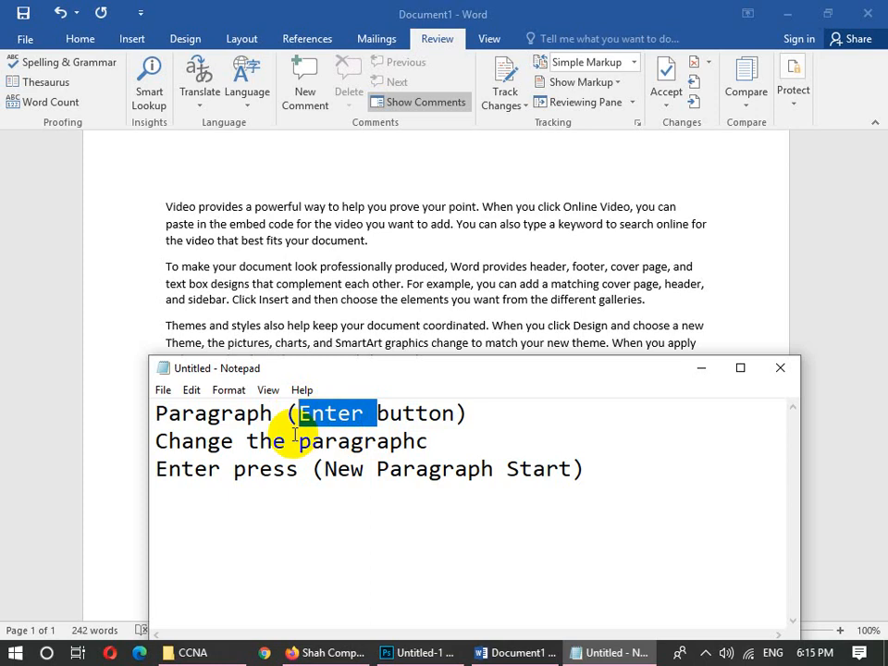
drag(324, 469, 582, 472)
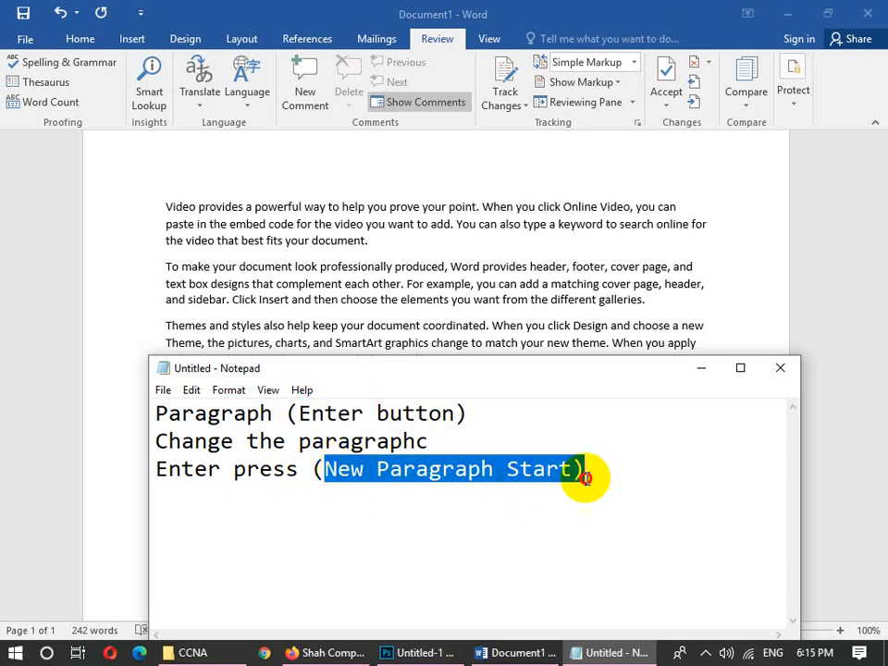
click(708, 368)
Replace the whole document text with a "Microsoft Word" heading line followed by five paragraphs of generated sample text.
click(79, 39)
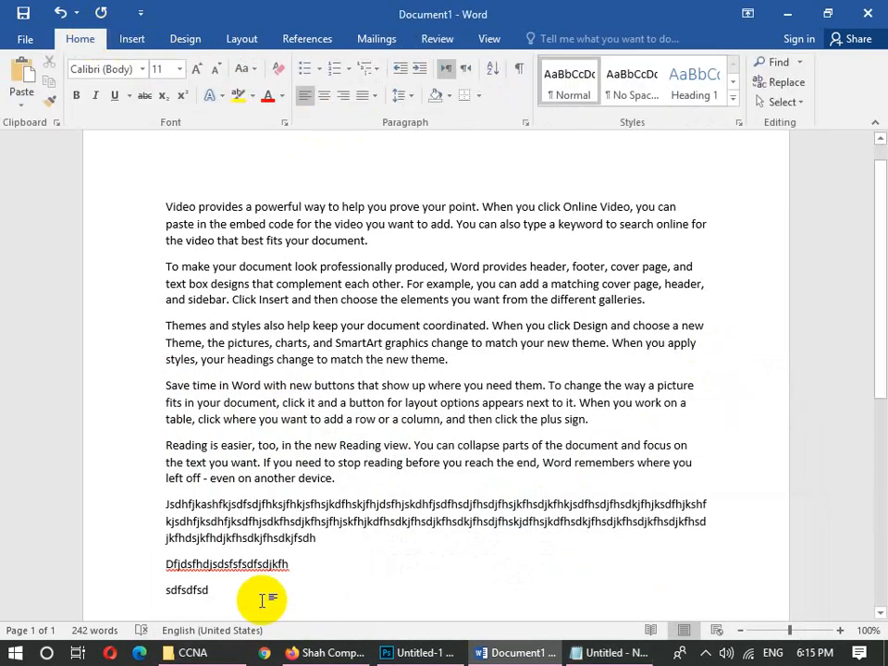
drag(232, 588, 103, 182)
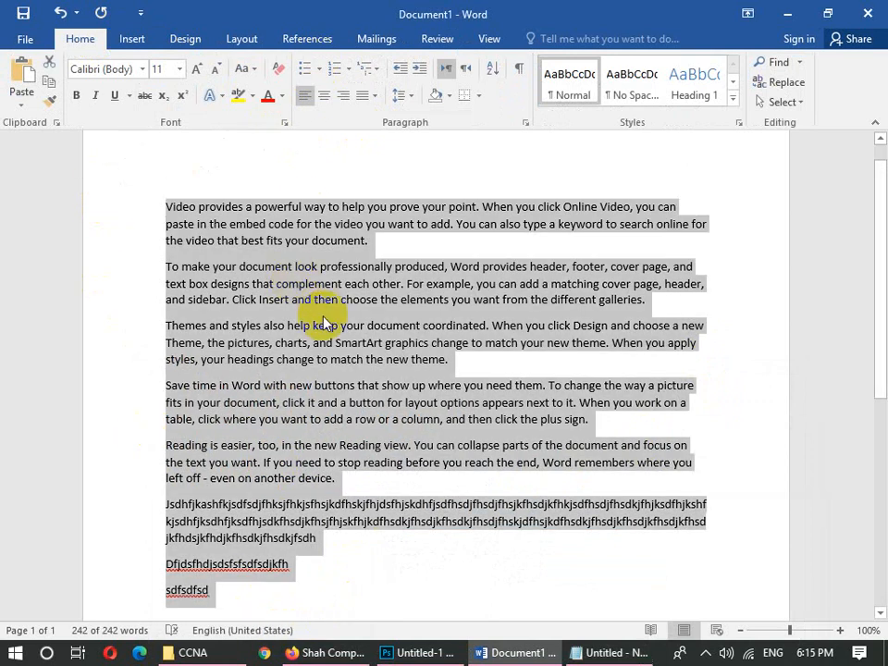
text(Microsoft W)
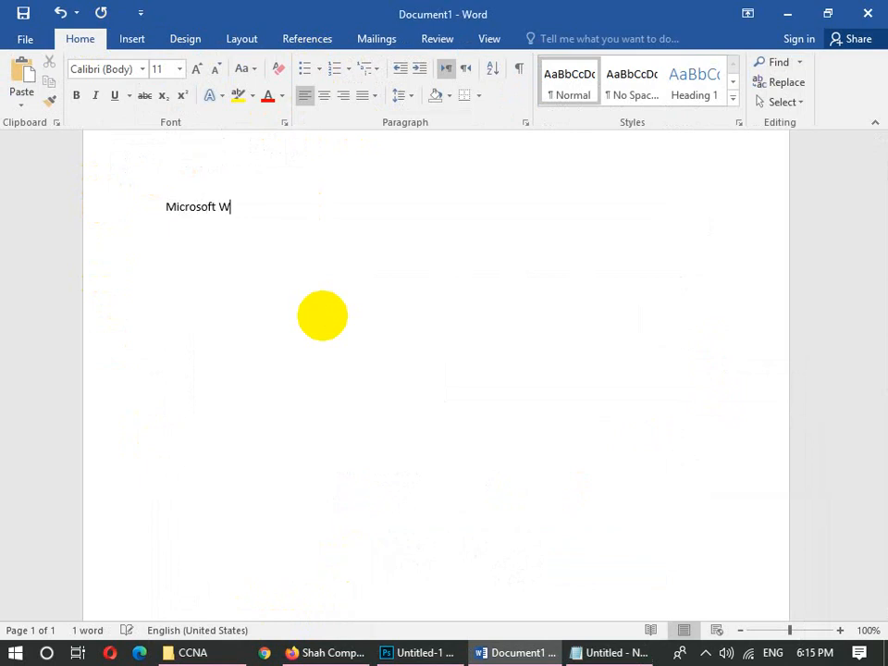
text(=)
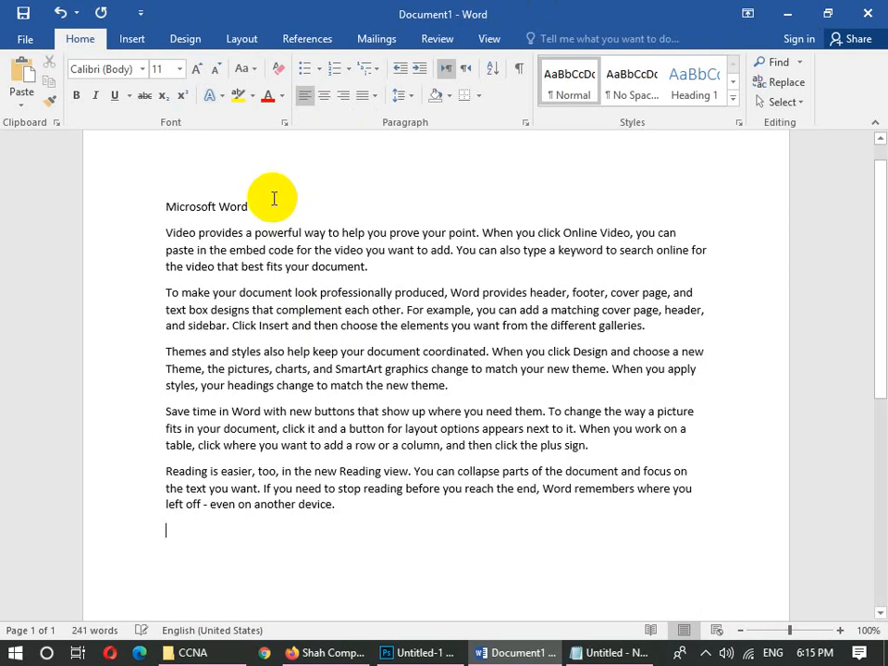
Try centre, left and right alignment in turn on the "Microsoft Word" heading line, ending with left alignment.
click(127, 209)
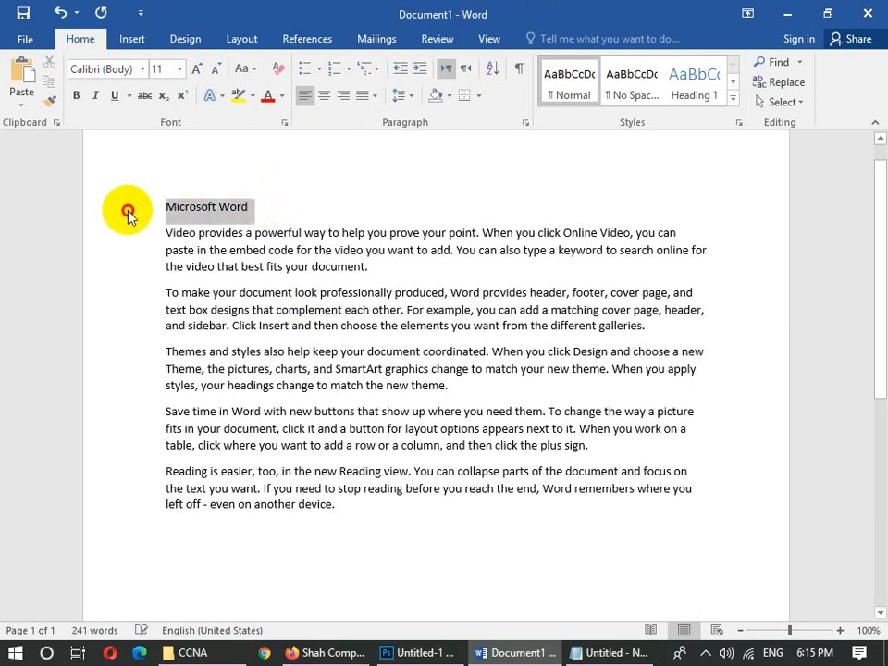
click(322, 97)
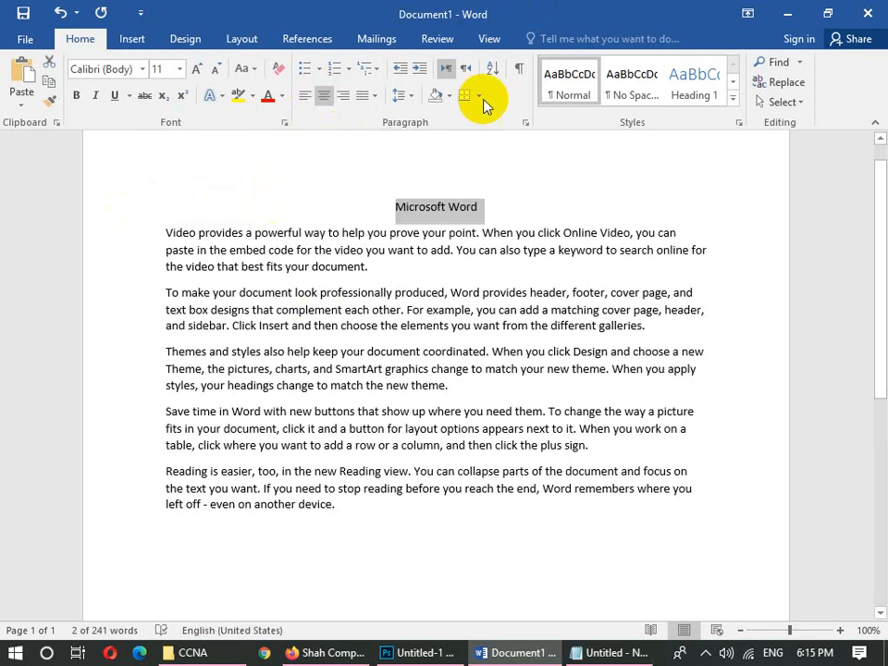
click(304, 96)
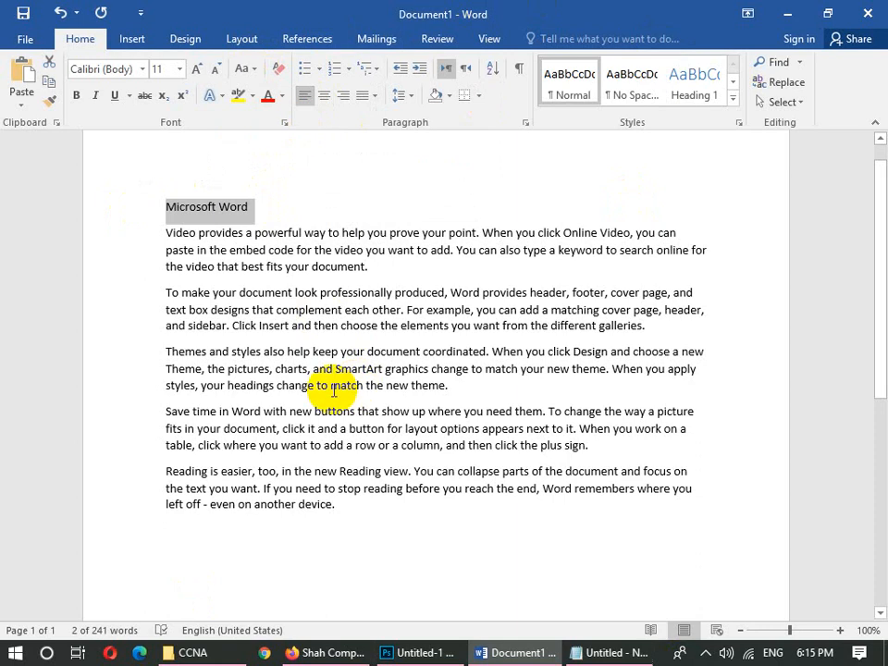
click(341, 96)
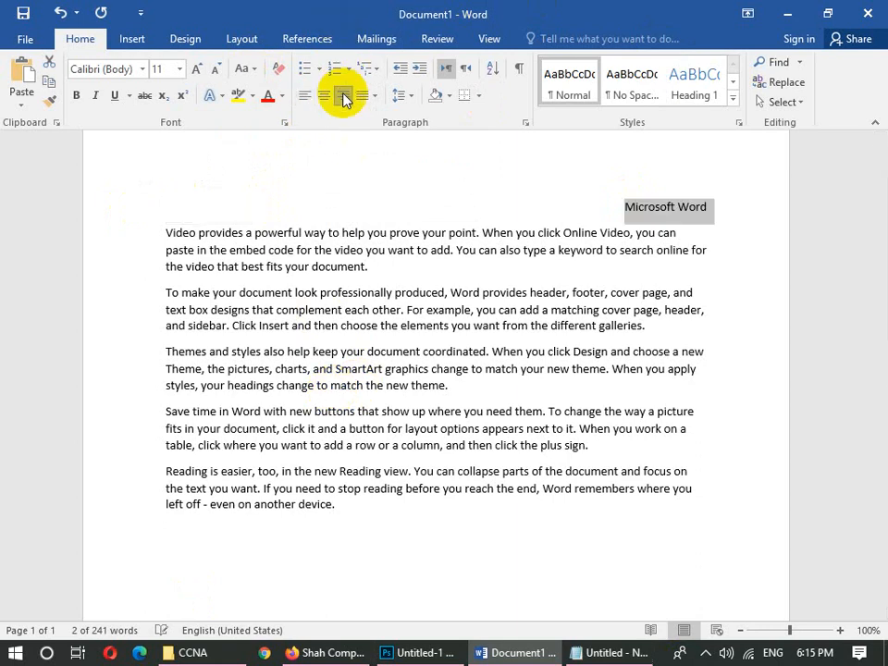
click(325, 97)
click(304, 96)
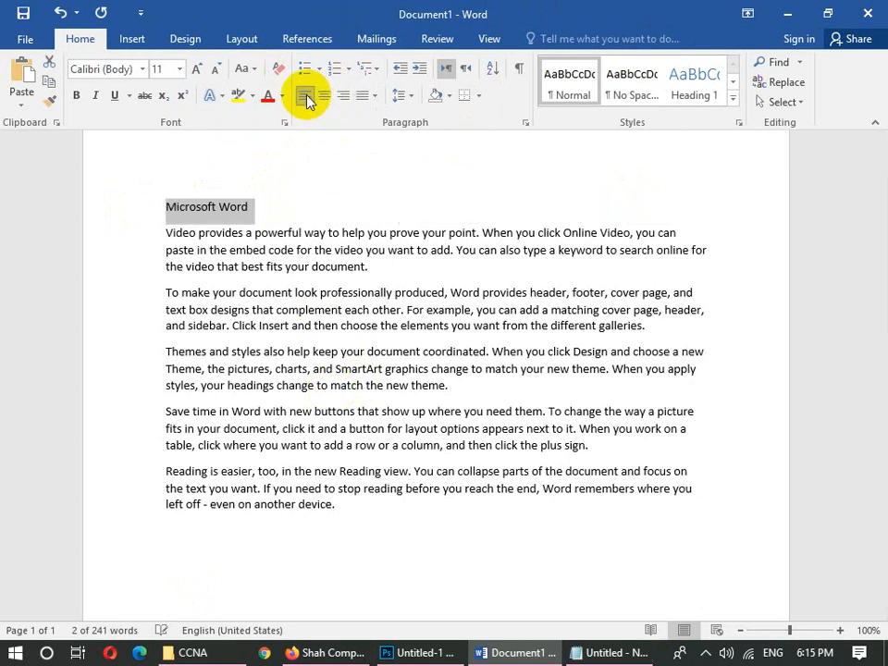
click(341, 97)
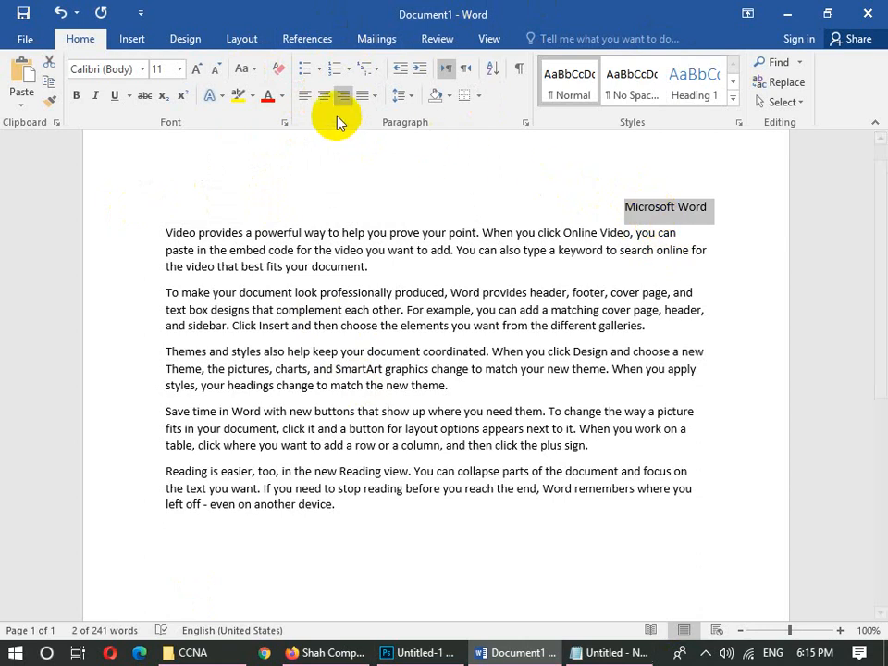
click(324, 96)
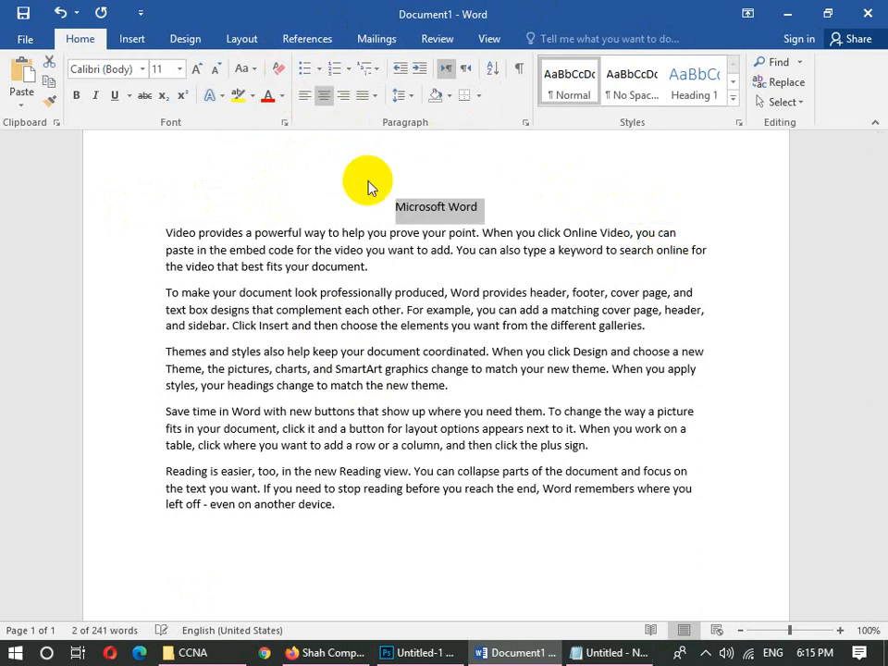
click(309, 98)
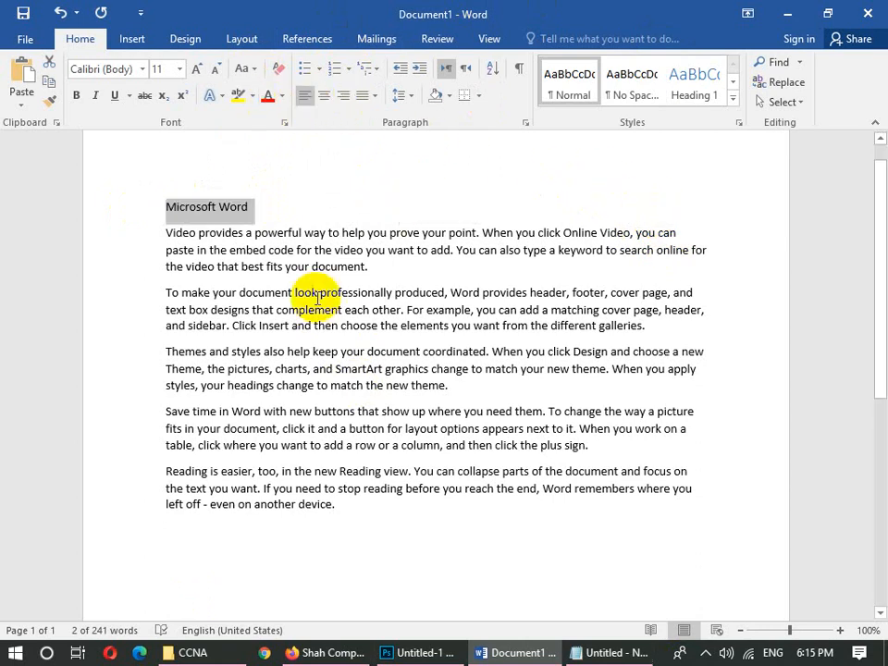
Add the line "Left (Control +L)" below the existing Notepad notes and start the following line with "Cent".
click(596, 652)
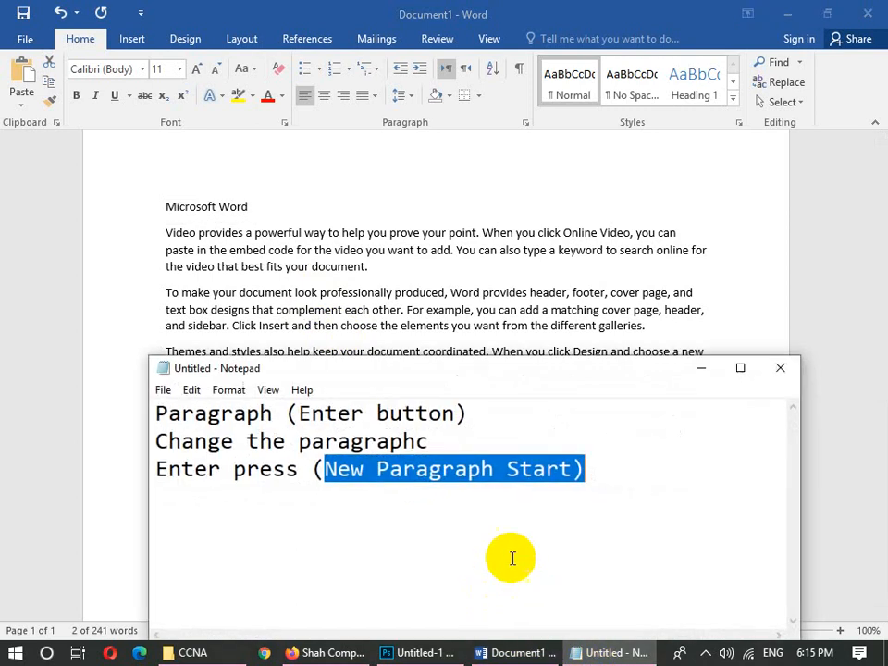
click(606, 476)
text(LE)
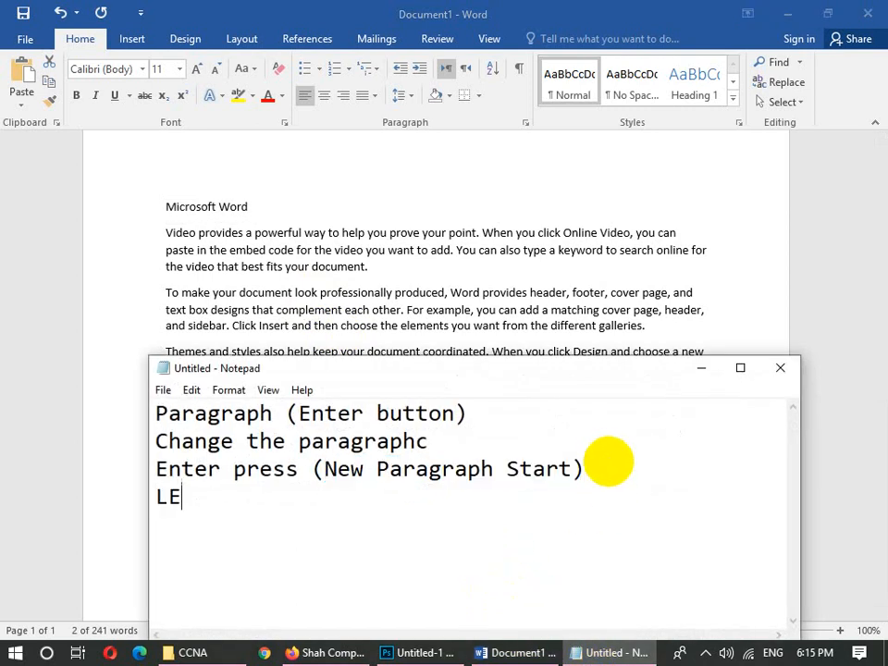
text(ft)
key(BackSpace)
key(BackSpace)
key(BackSpace)
key(BackSpace)
text(eft )
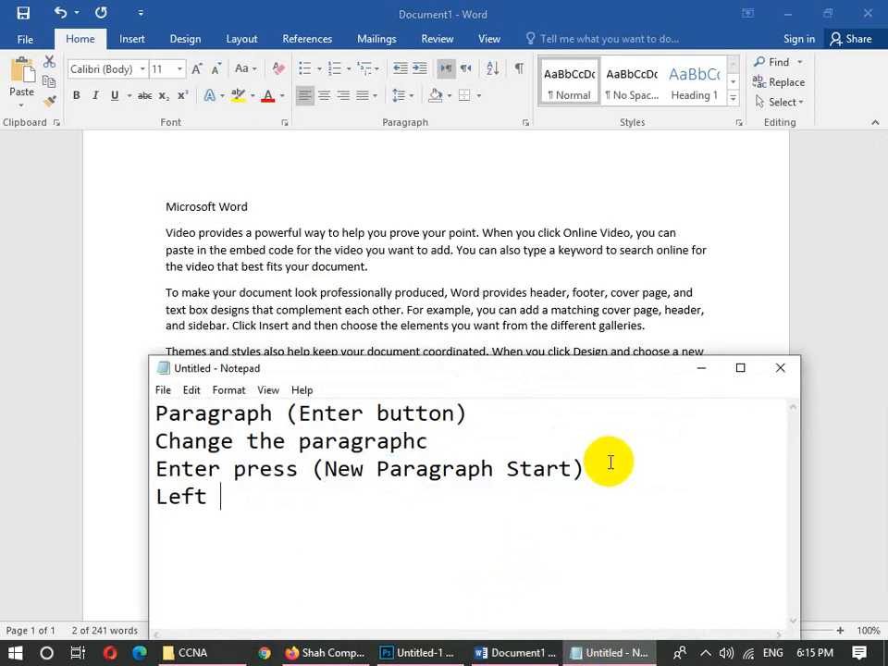
text((Control +)
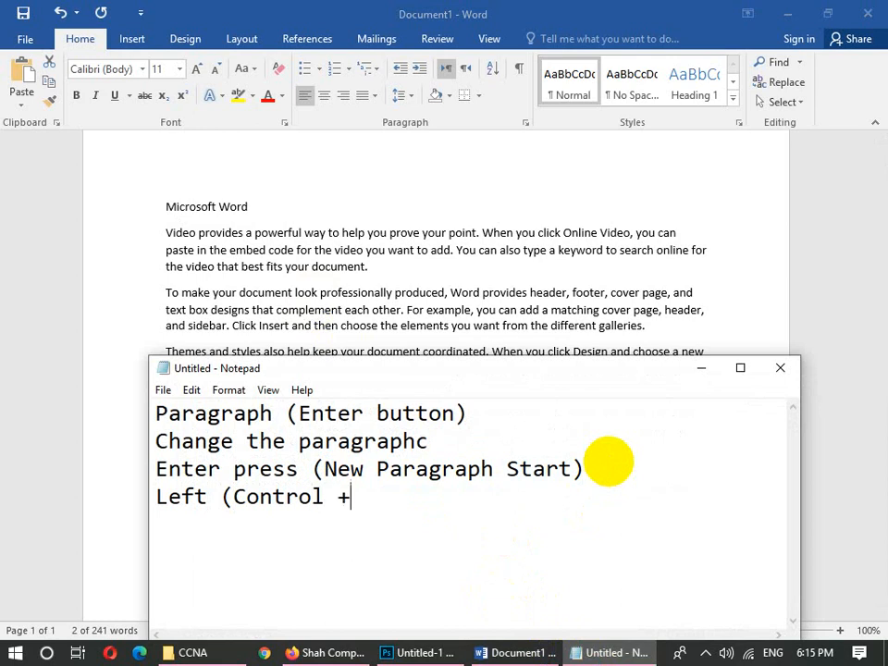
text(L) Cent)
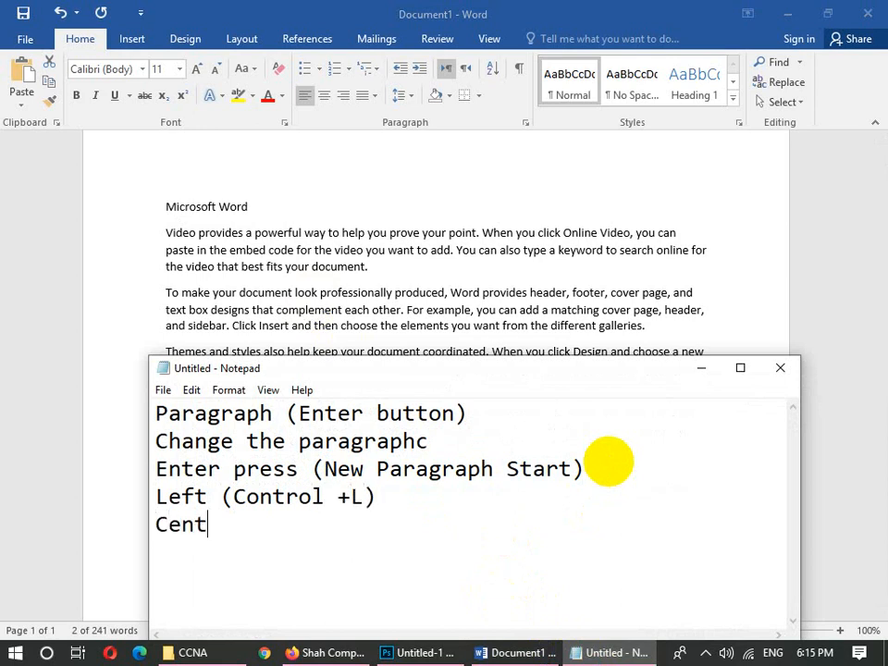
Complete the notes with the lines "Center (Control + E)" and "Right (Control + R", and minimise Notepad.
text(er (Control + E)
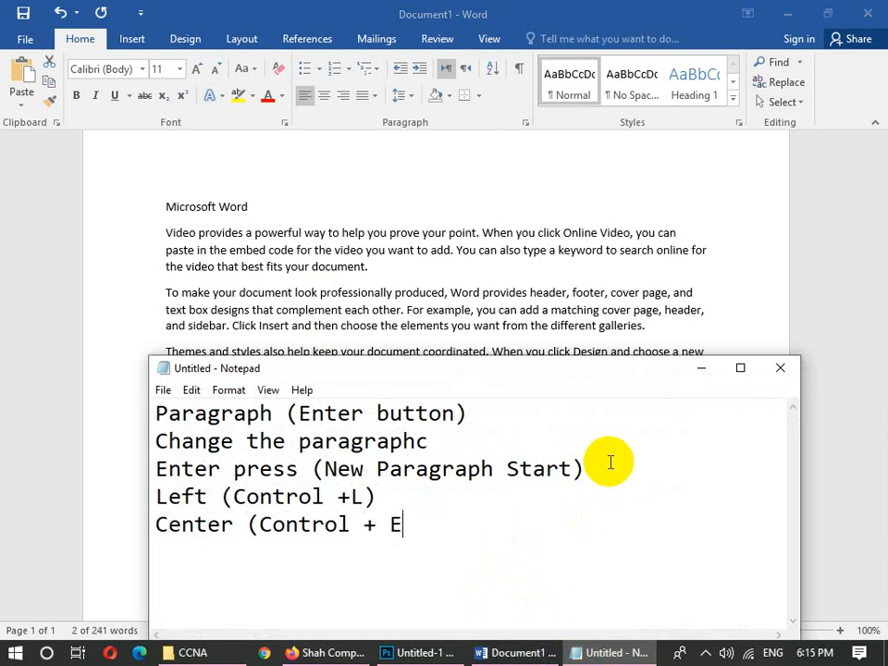
text(Ru)
text(ght )
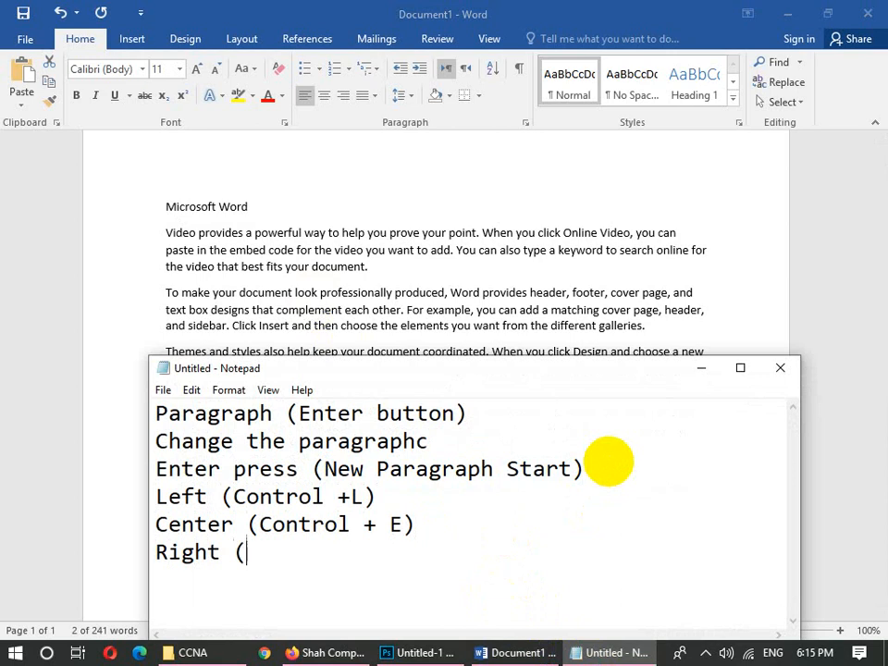
text((Control + R)
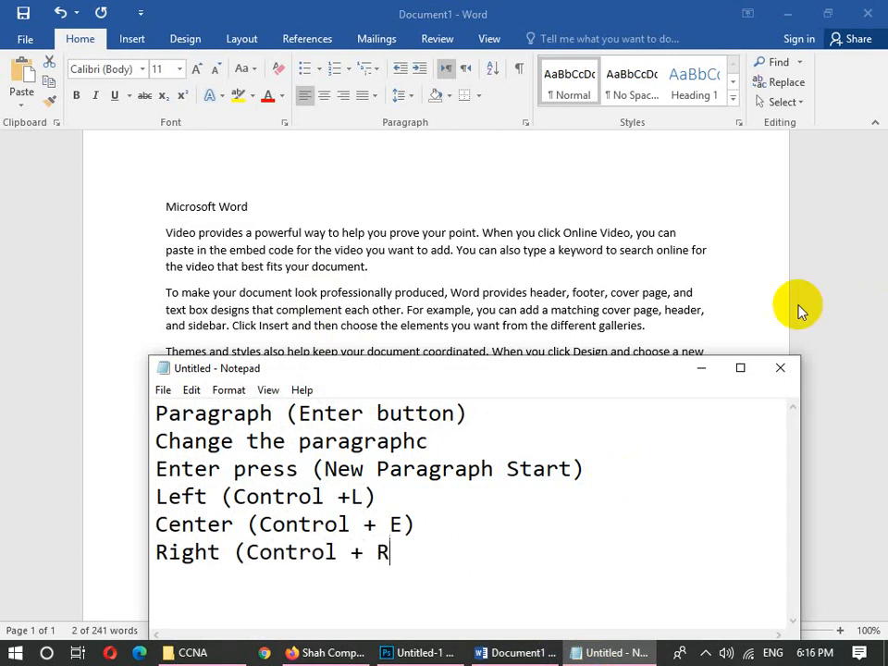
click(702, 368)
Centre the "Microsoft Word" heading line, right-align it, and return it to left alignment.
key(ctrl+e)
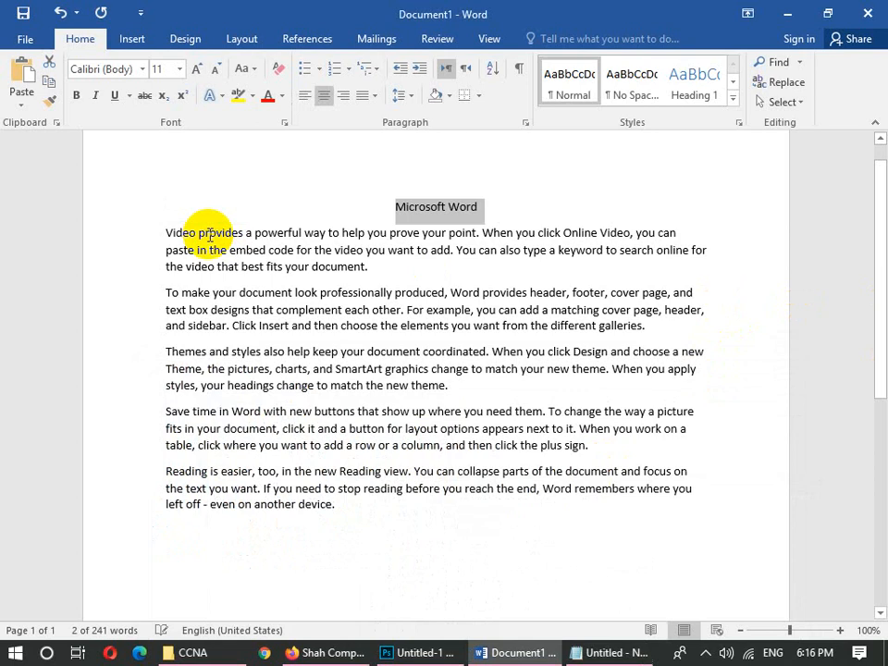
key(ctrl+r)
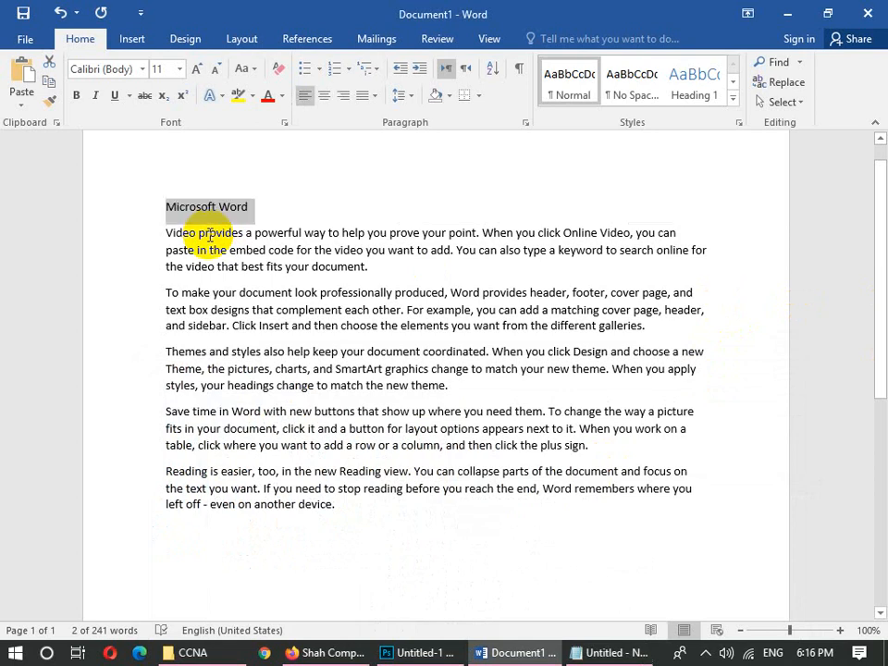
click(372, 95)
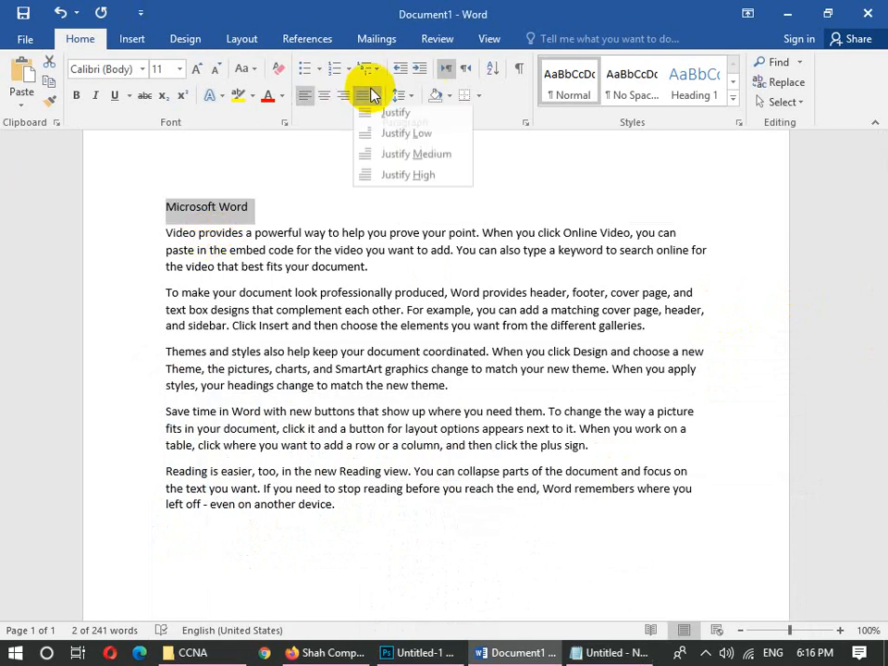
click(347, 560)
Apply Justify alignment to the five sample paragraphs below the "Microsoft Word" heading line.
drag(341, 503, 141, 234)
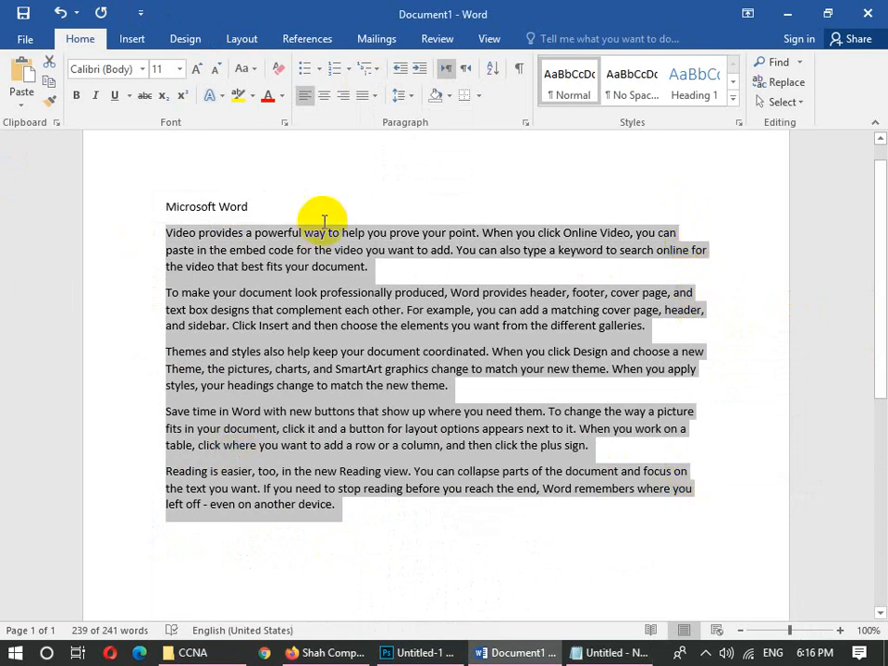
click(375, 96)
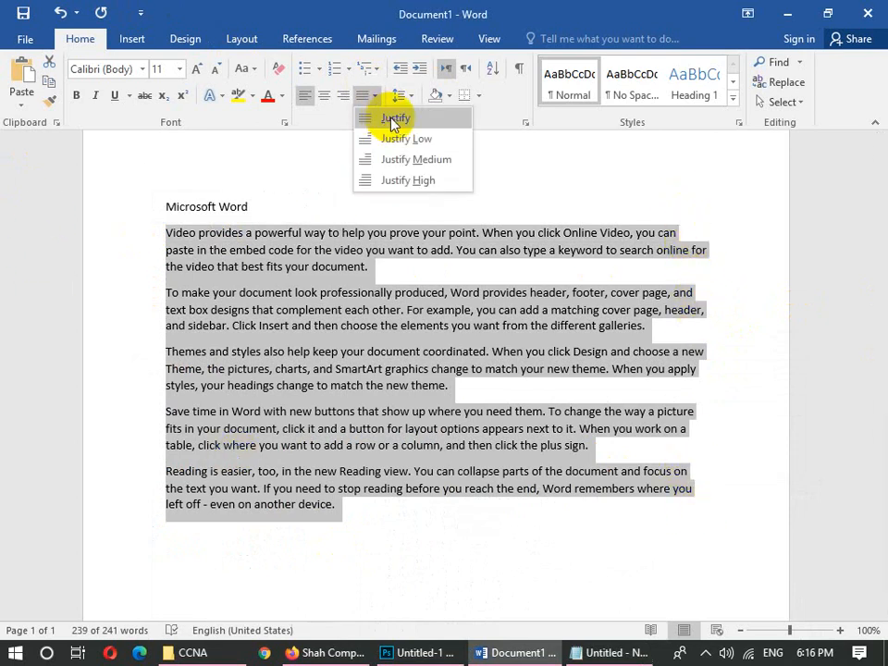
click(394, 120)
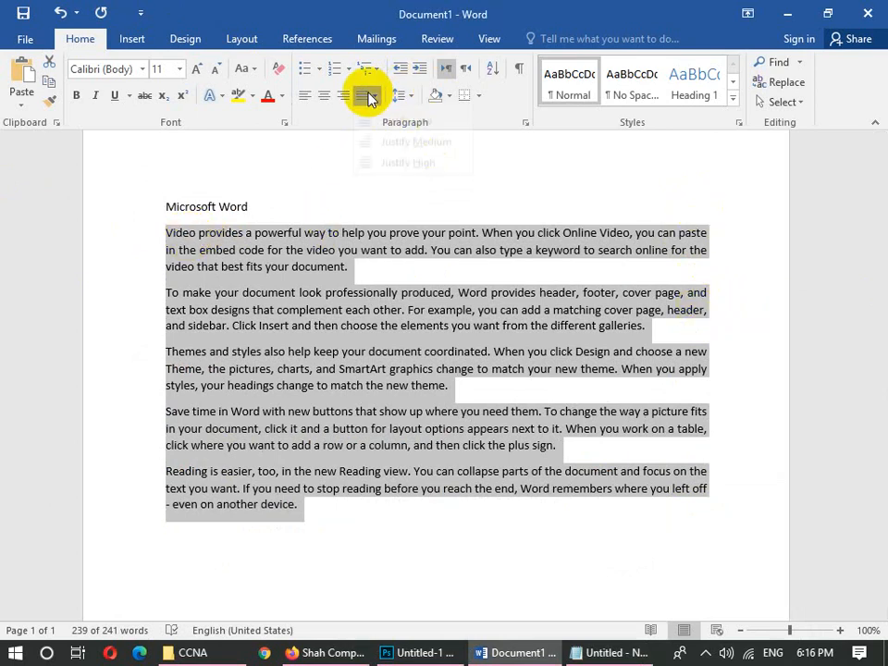
Try Justify Low, Justify Medium and Justify High on the five selected paragraphs, and set them back to Justify.
click(370, 137)
click(368, 96)
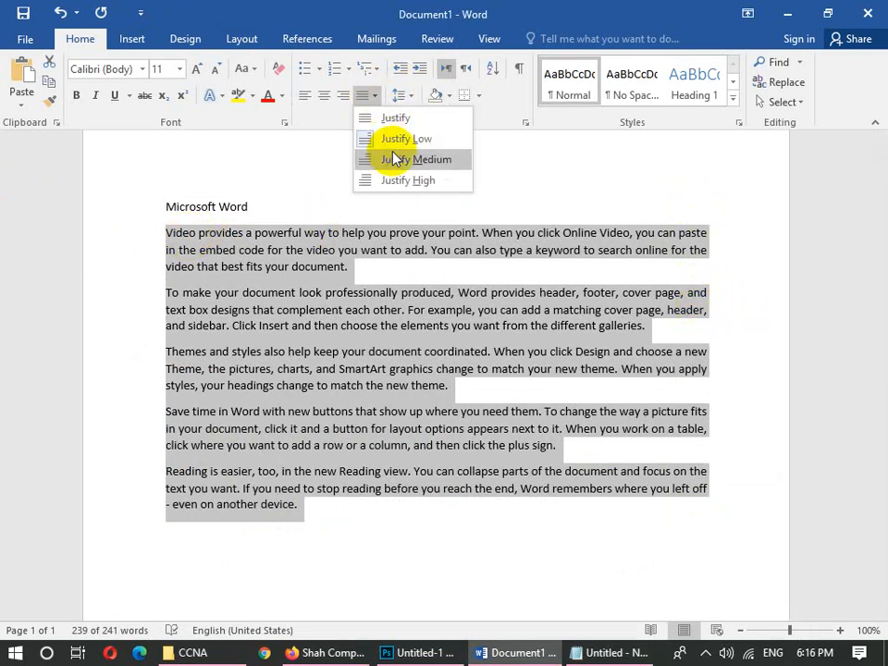
click(396, 159)
click(373, 98)
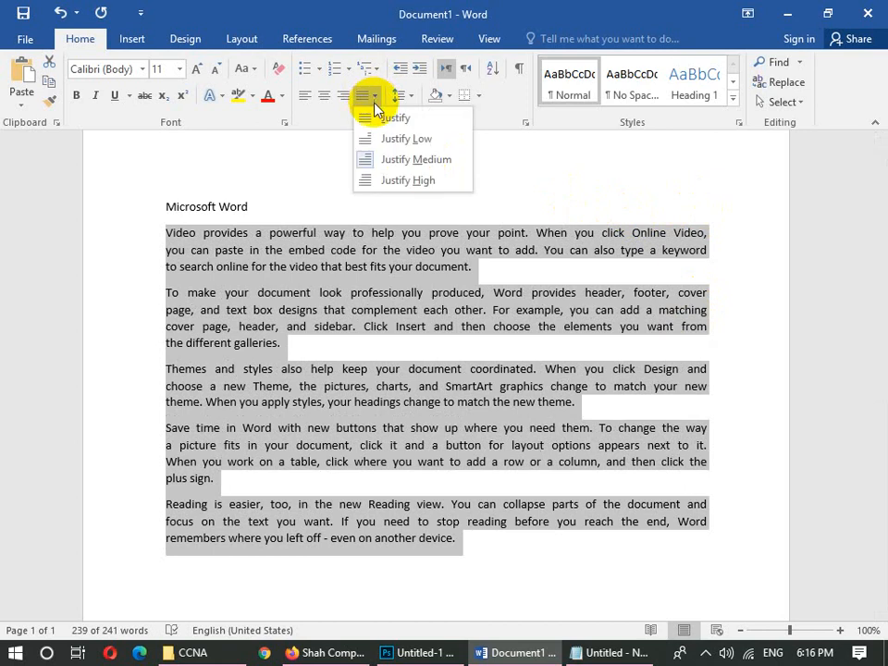
click(392, 182)
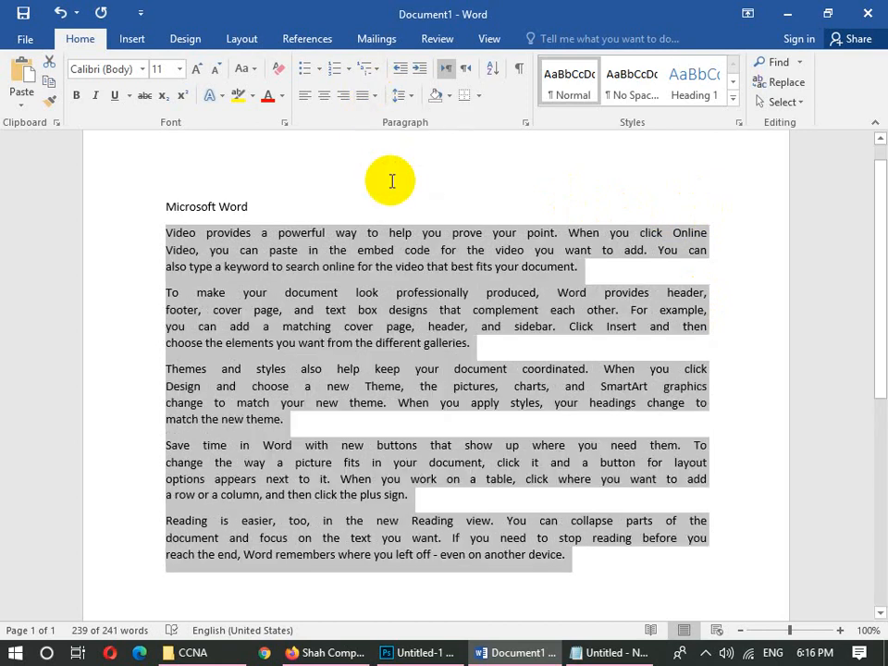
click(374, 100)
click(381, 119)
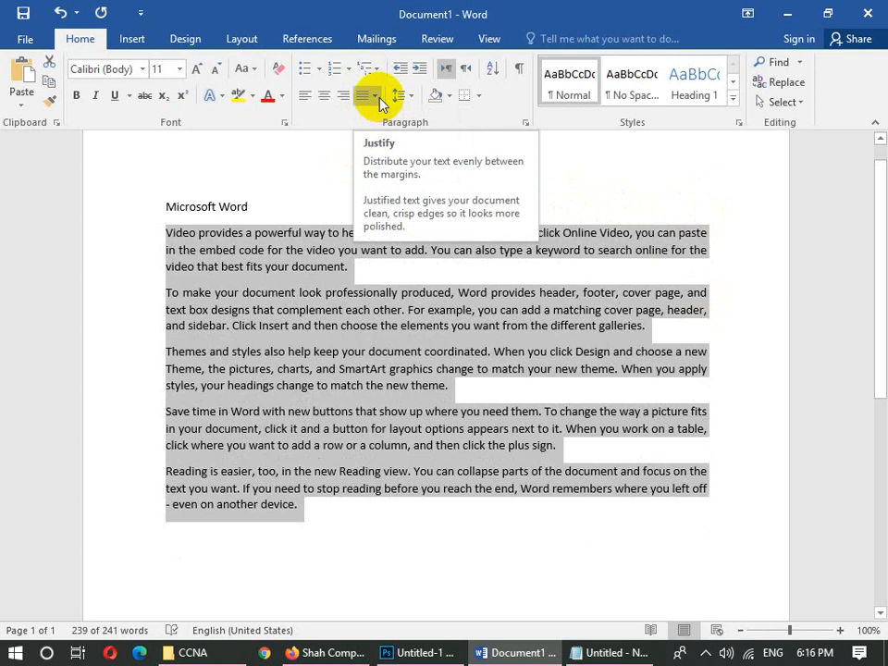
Bring up the Notepad notes.
click(607, 652)
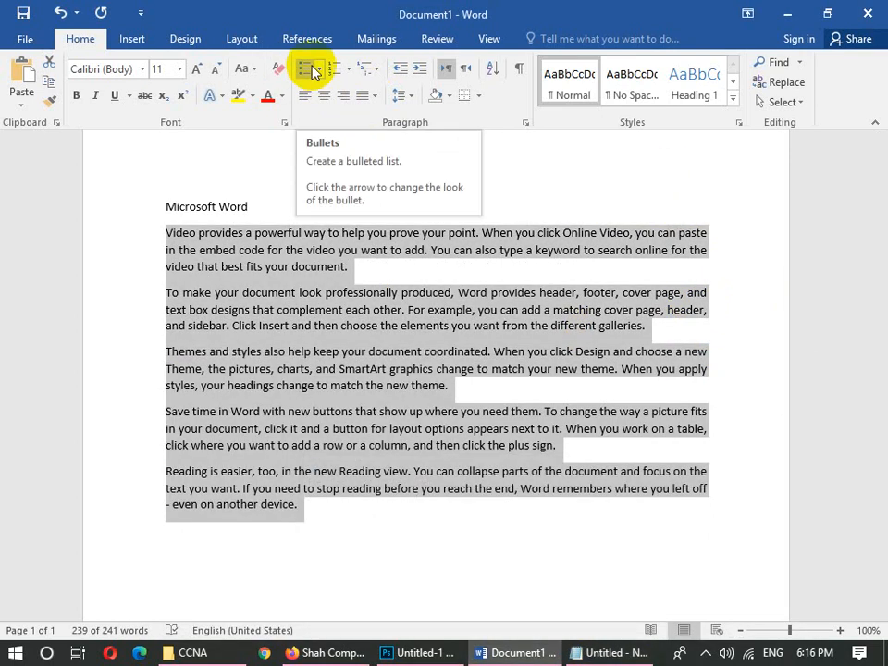
Turn the five paragraphs below the "Microsoft Word" heading line into a bulleted list with the solid arrowhead bullet.
click(321, 473)
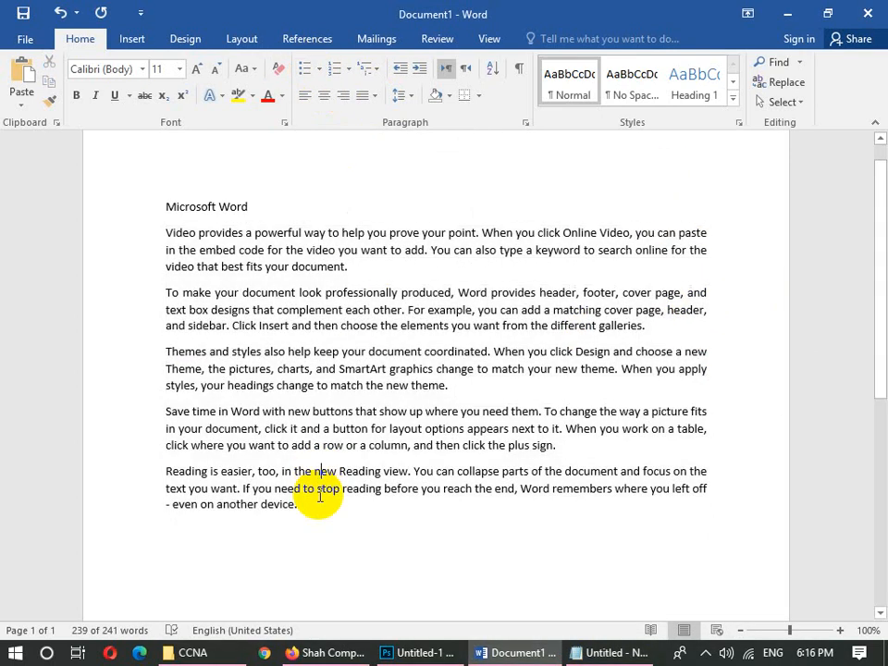
drag(314, 507, 159, 231)
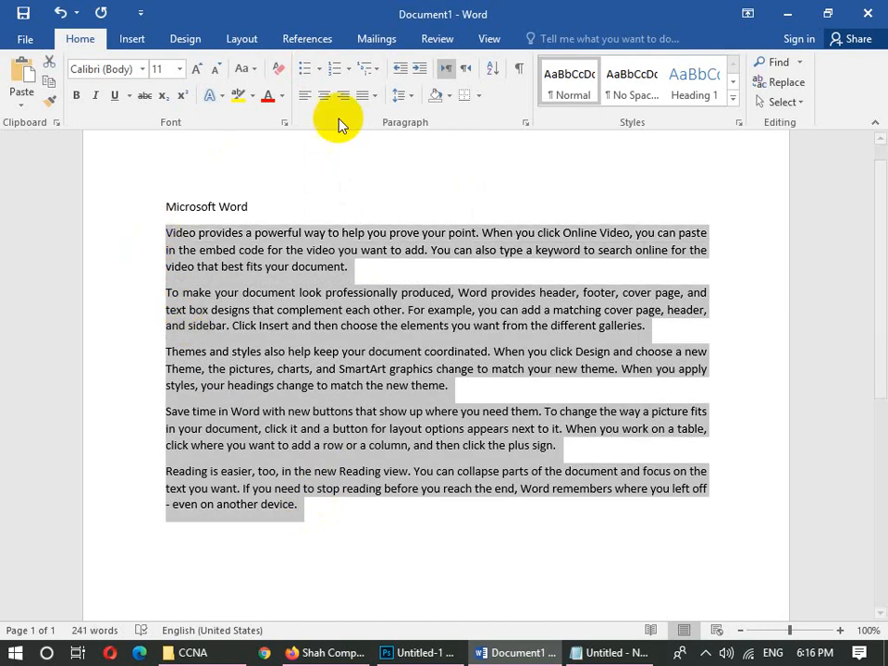
click(319, 72)
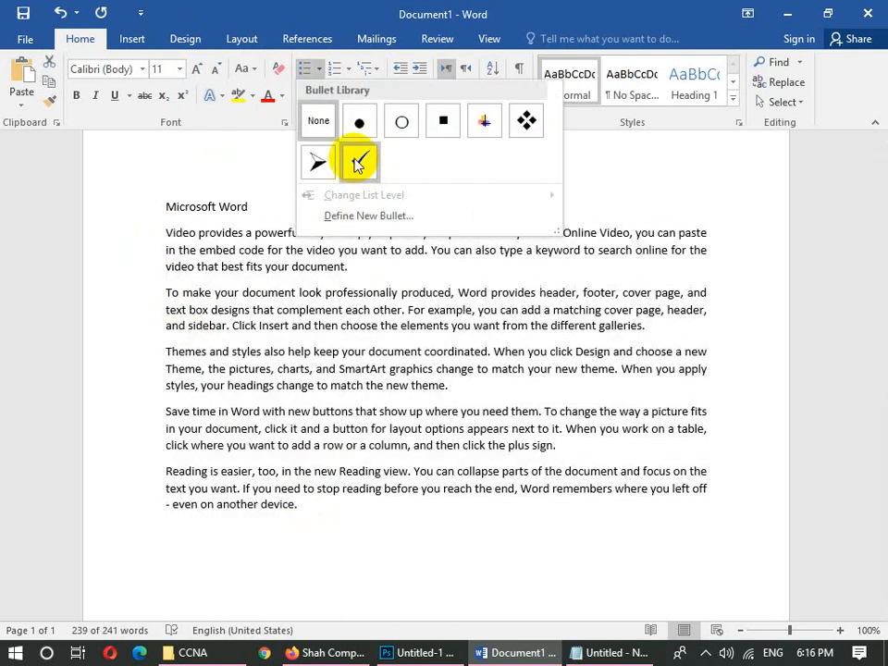
click(357, 164)
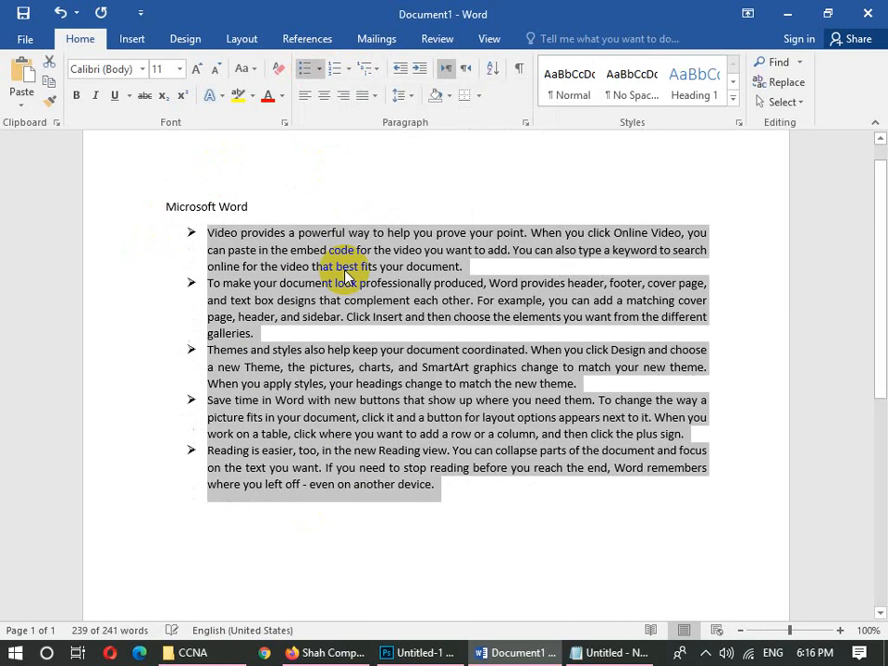
click(319, 69)
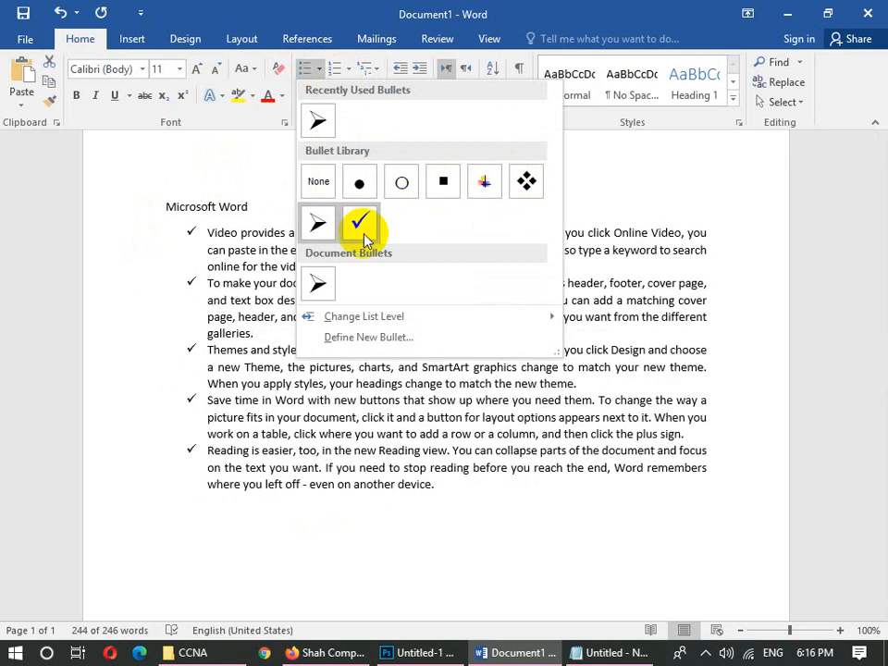
click(317, 222)
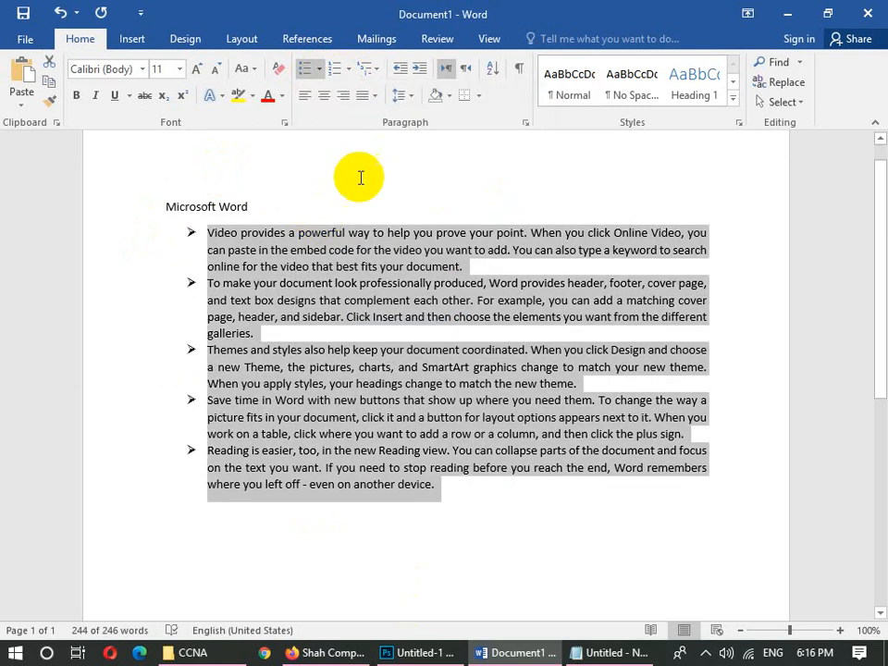
click(319, 70)
click(467, 500)
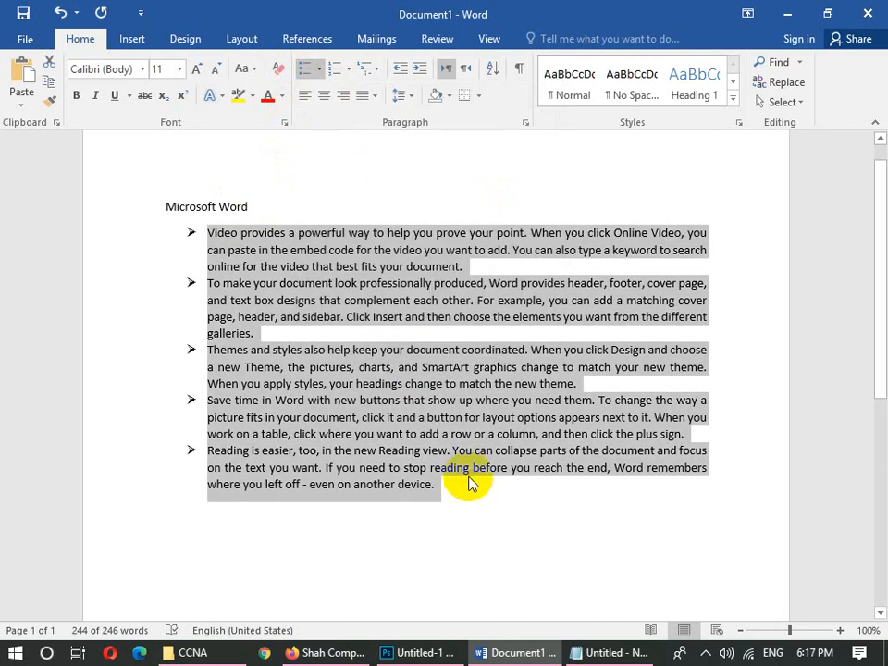
Add a sixth bullet item of random filler letters after the last paragraph and start an empty seventh bullet.
click(467, 490)
key(Return)
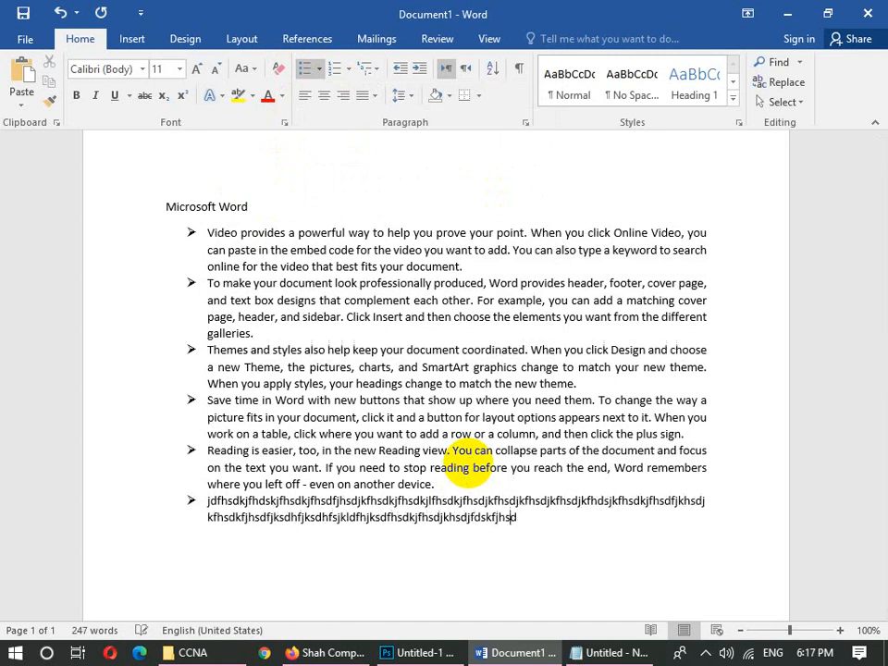
text(ljksdhfkljsdhfjklsdfhsdjk)
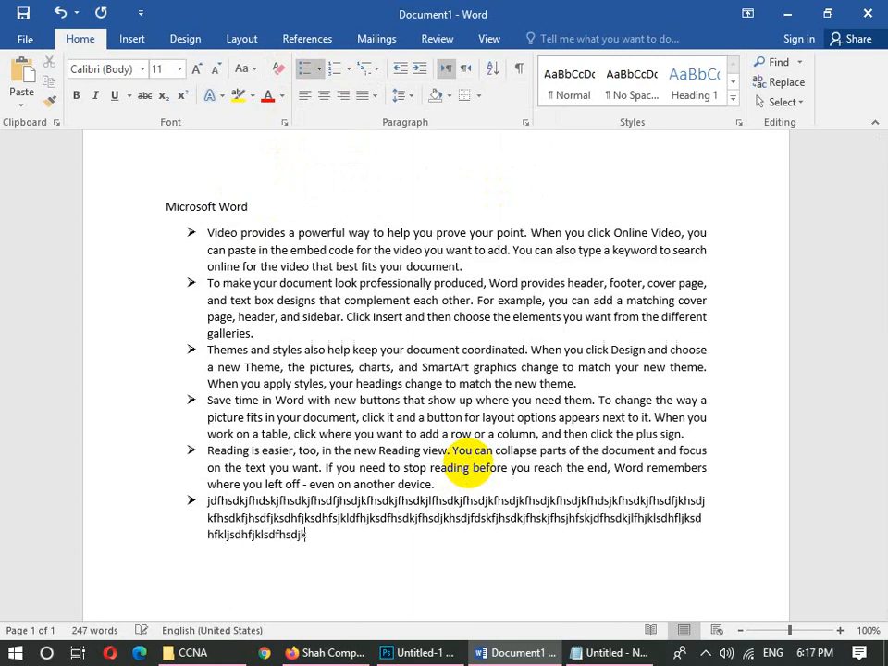
key(Return)
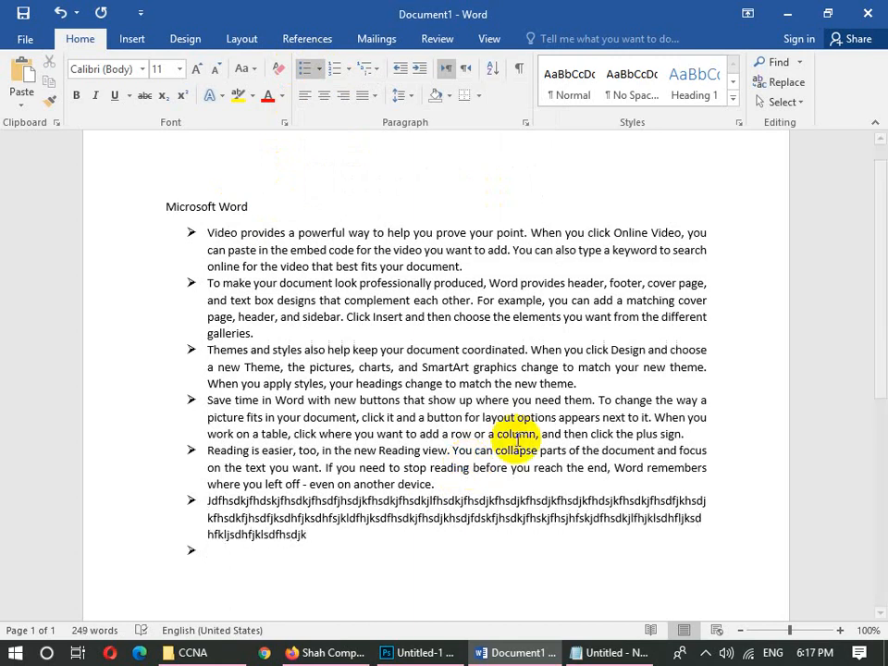
Define a new bullet from Wingdings symbol 181, the circled star, for the six bulleted paragraphs that contain text.
drag(283, 618, 194, 224)
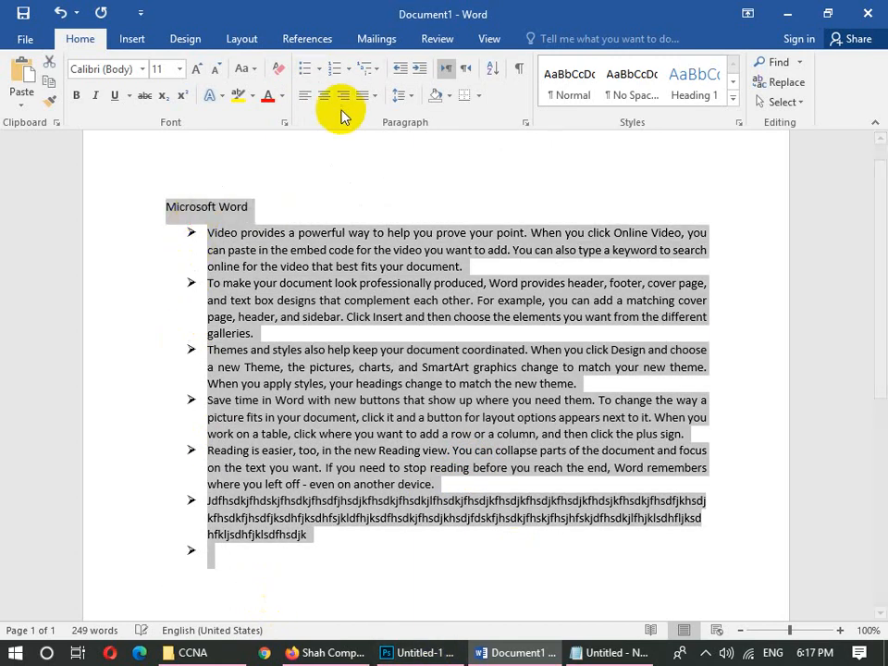
click(213, 503)
drag(213, 503, 188, 237)
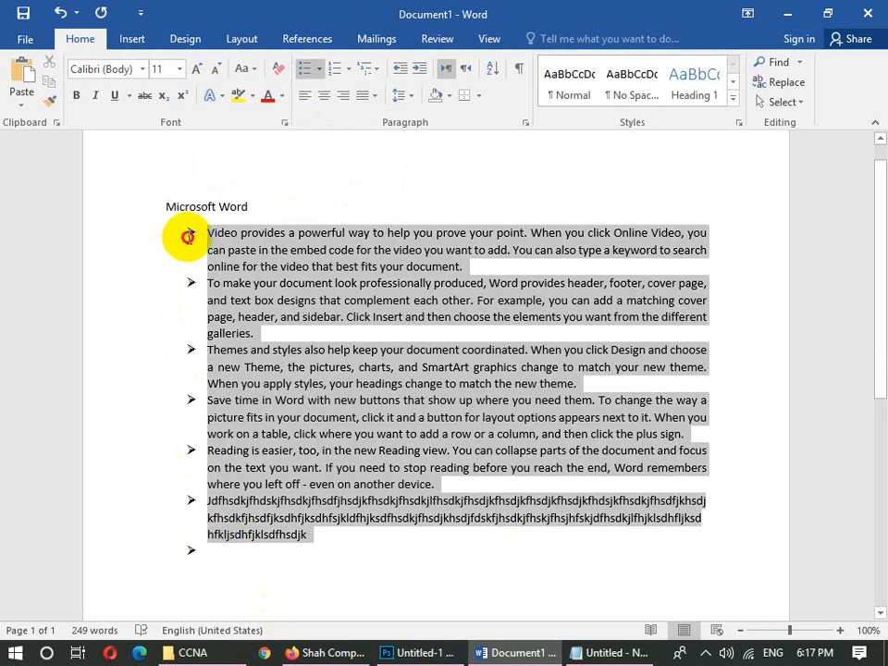
click(318, 69)
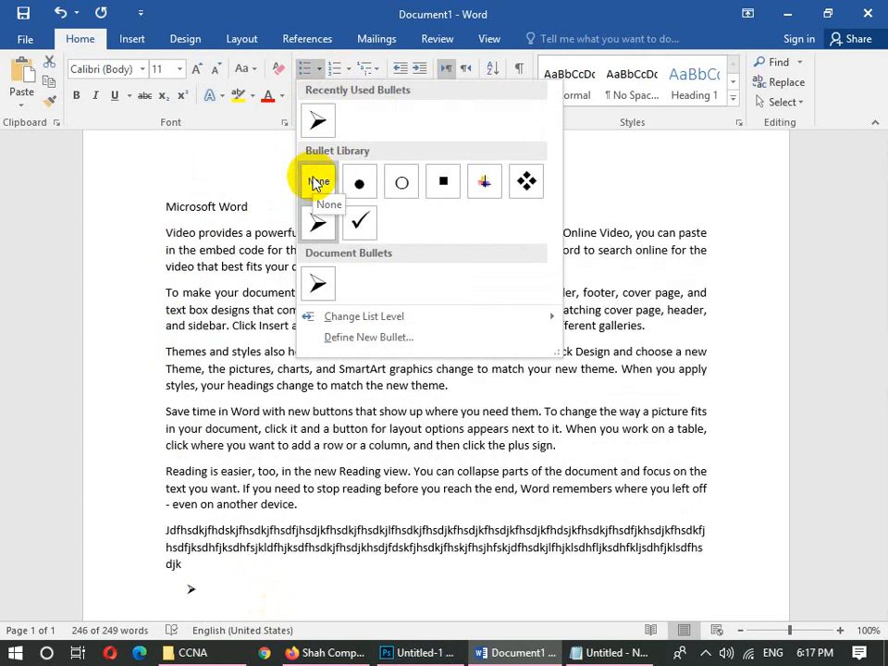
click(365, 336)
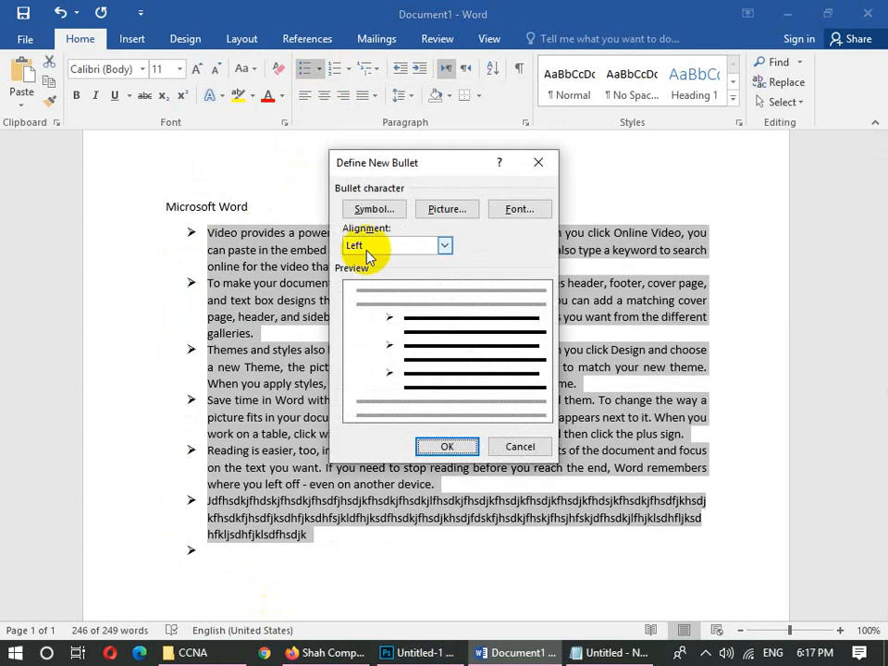
click(400, 217)
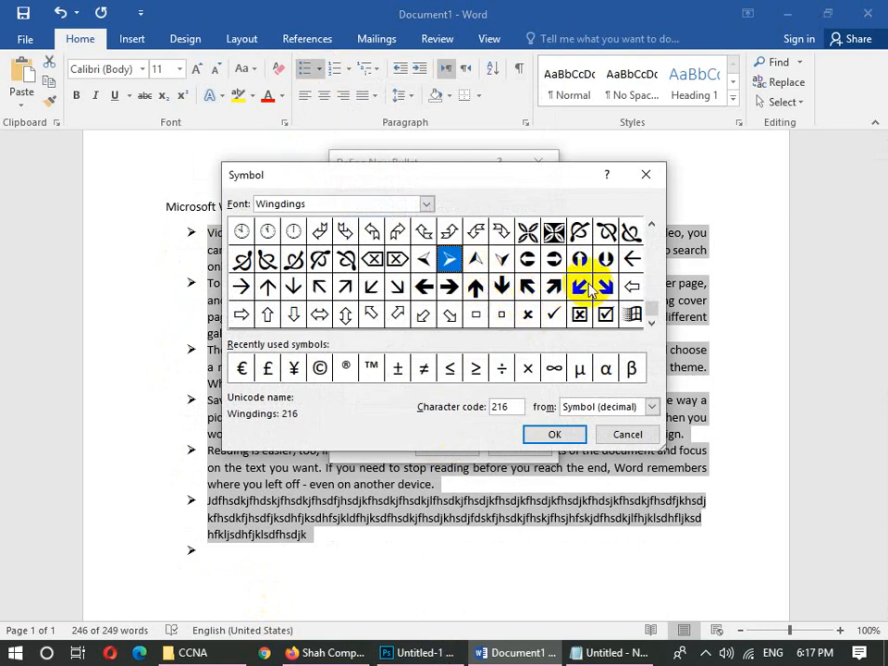
click(654, 289)
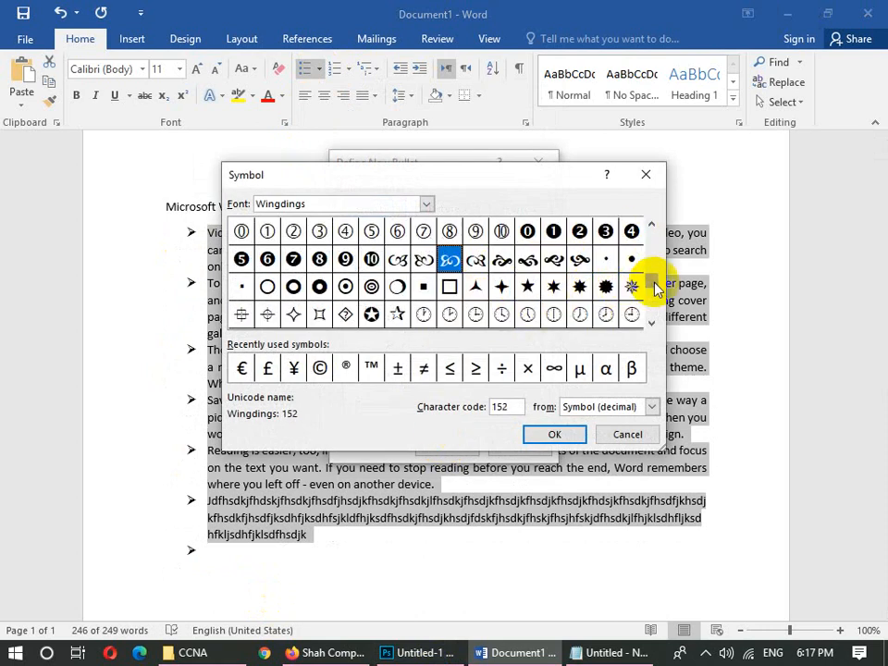
click(371, 314)
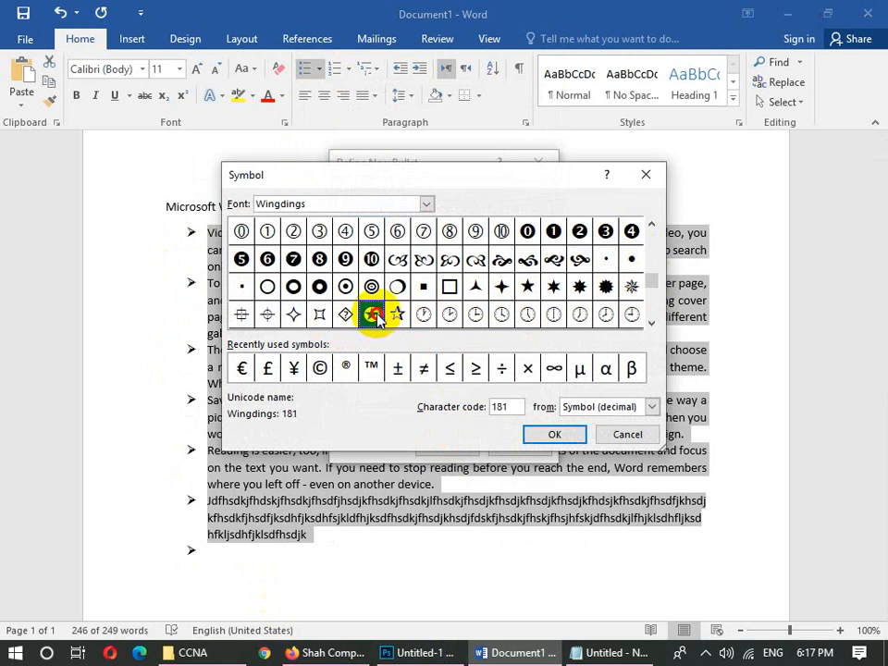
click(529, 431)
click(456, 446)
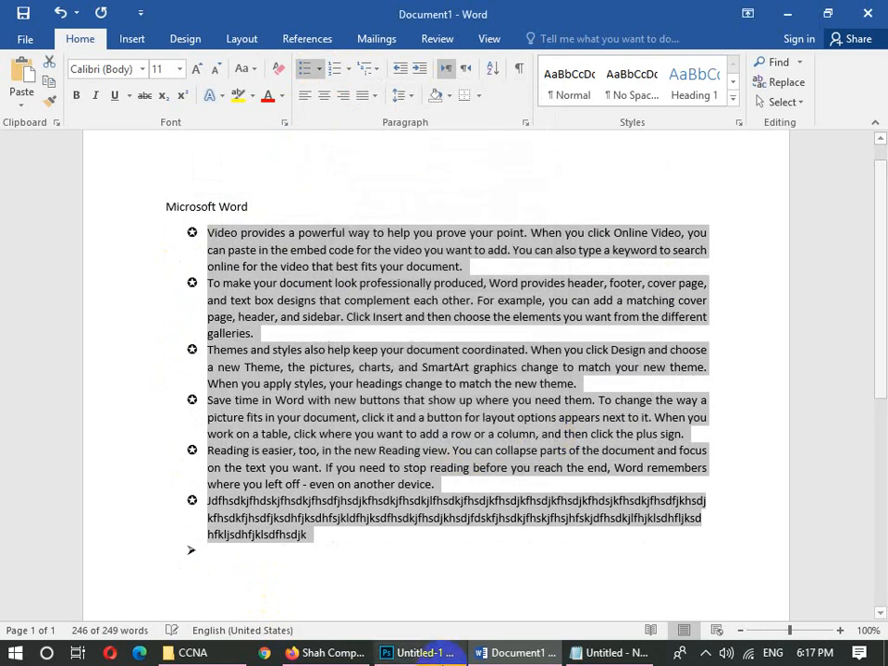
Enter "dsgsdf" as the text of the empty seventh bullet item.
mouse_move(439, 652)
drag(205, 555, 185, 233)
key(ctrl+a)
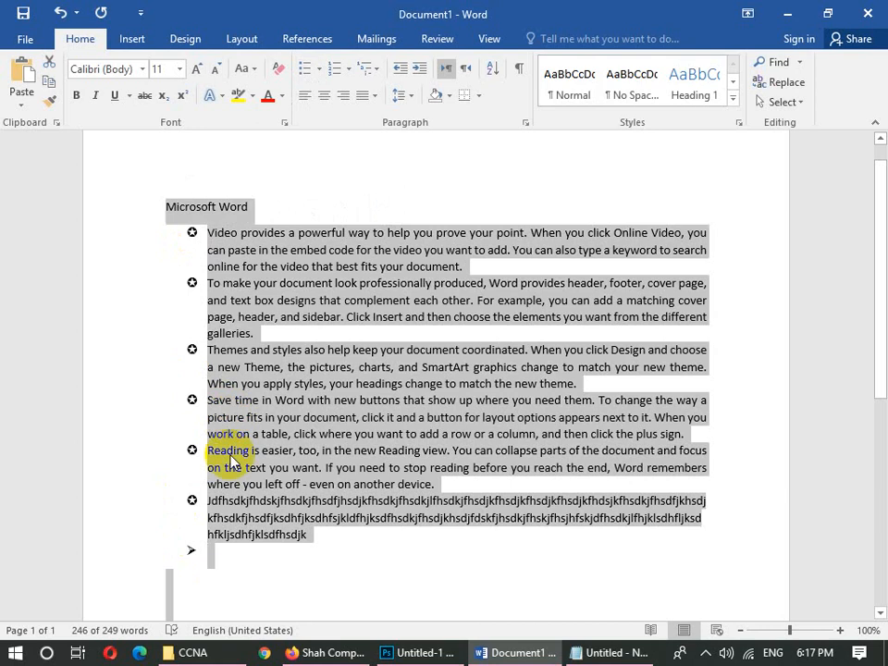
click(282, 515)
click(242, 565)
text(dsgsdf)
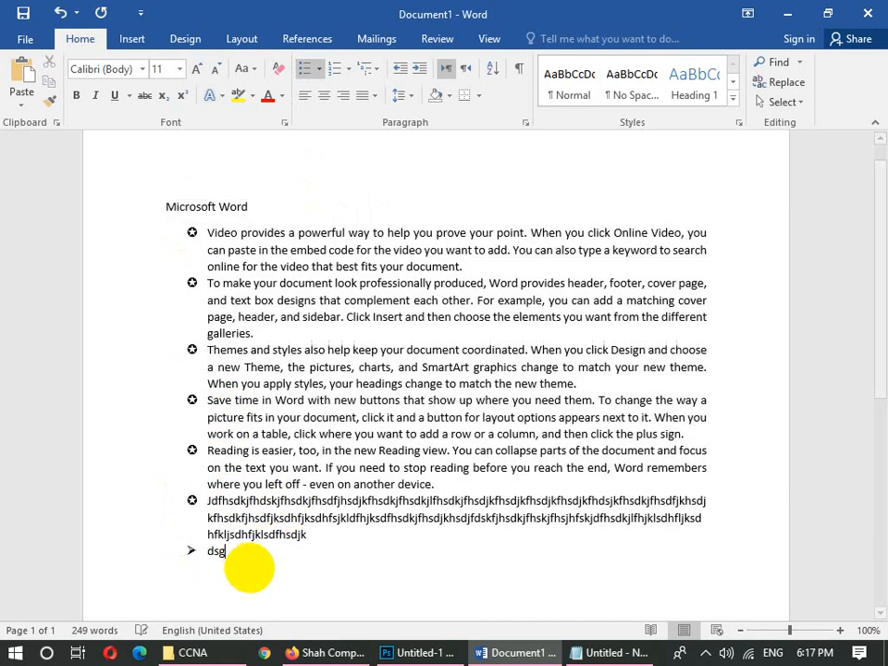
Define a new bullet for all seven list items using the outlined left-pointing arrow symbol from Wingdings.
drag(246, 565, 123, 128)
click(251, 512)
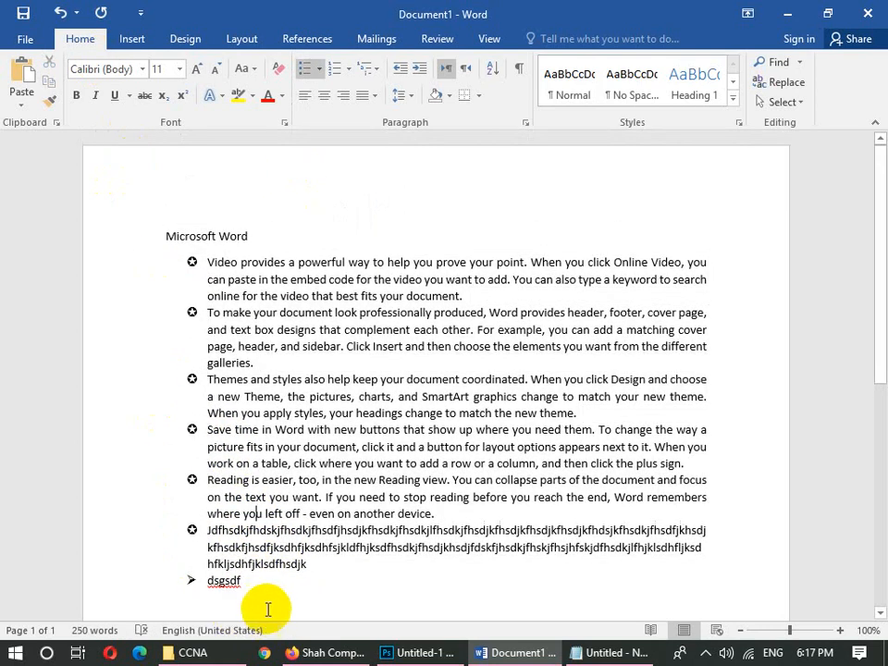
drag(267, 601, 172, 258)
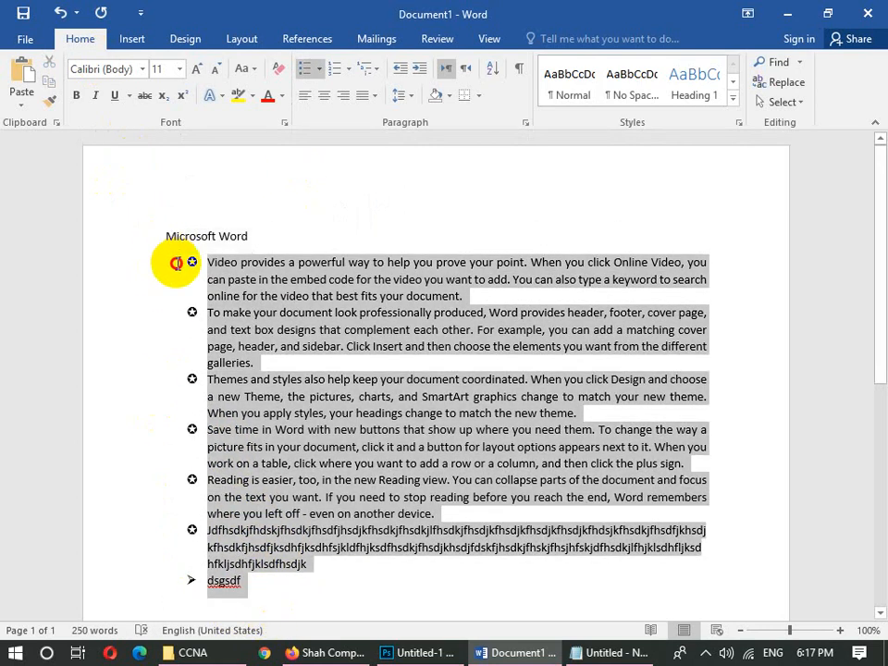
click(318, 70)
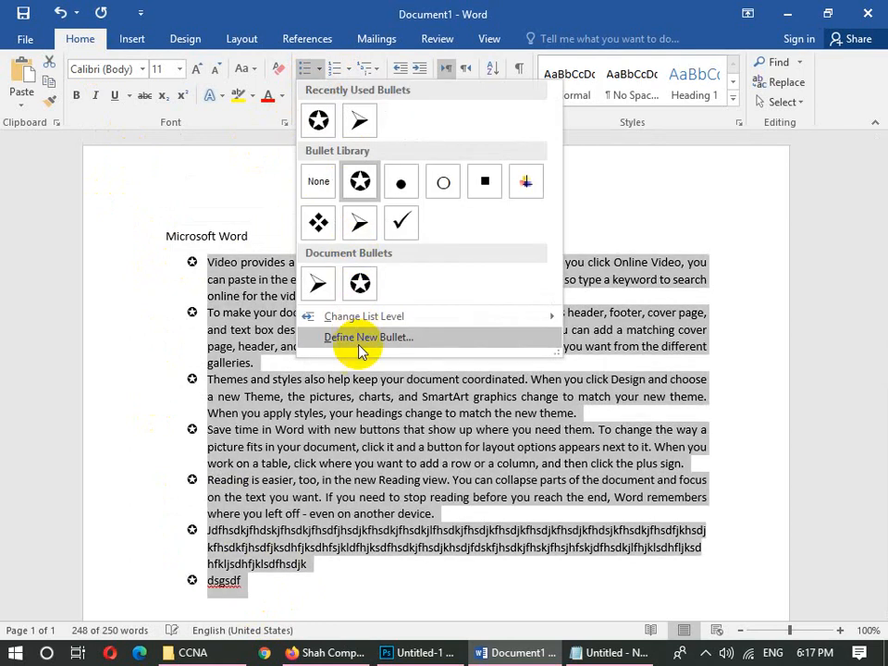
click(362, 341)
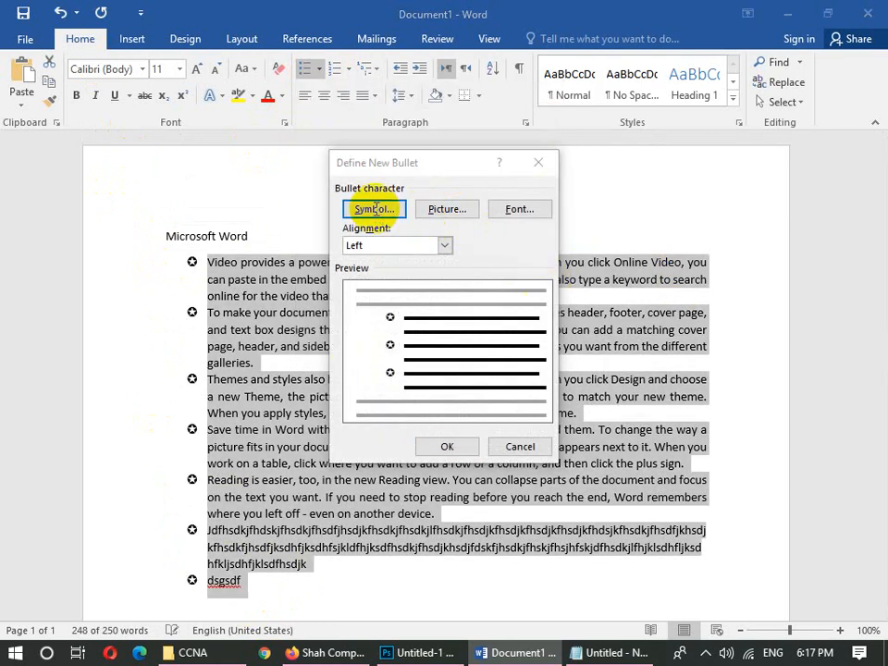
click(379, 209)
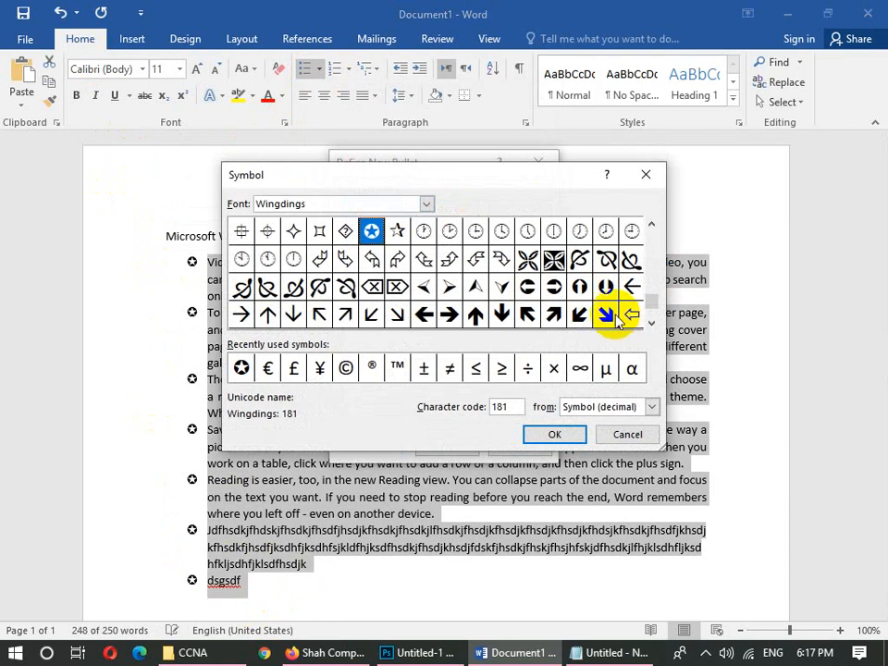
click(559, 434)
click(453, 444)
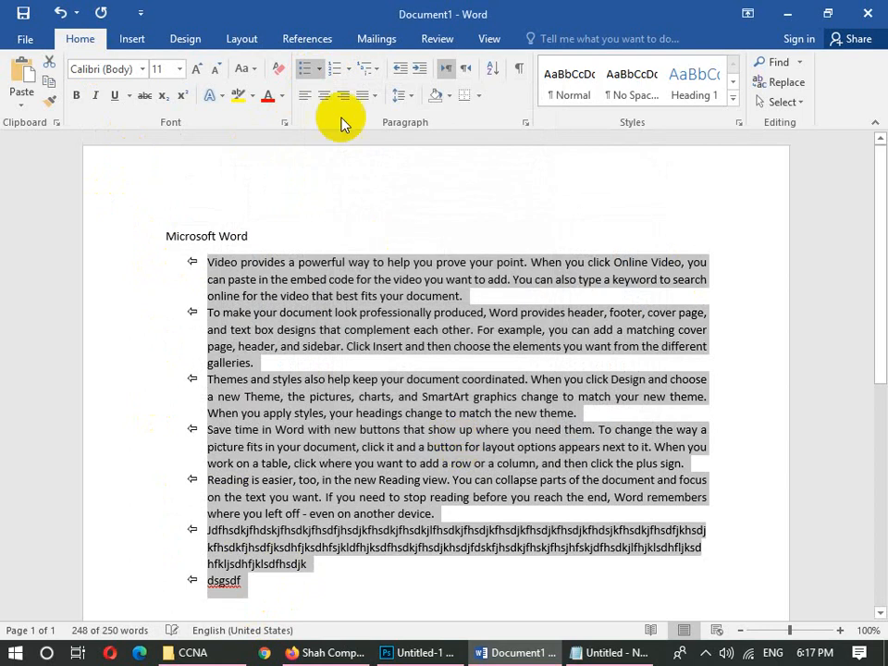
Format the bullet character of all seven list items as bold, size 14 and dark red.
click(318, 69)
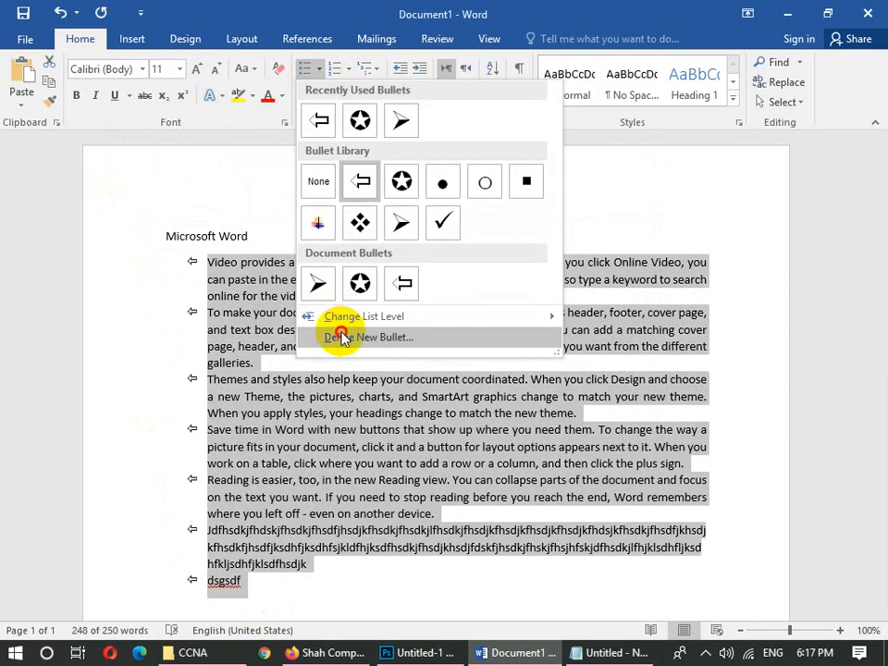
click(343, 336)
click(499, 211)
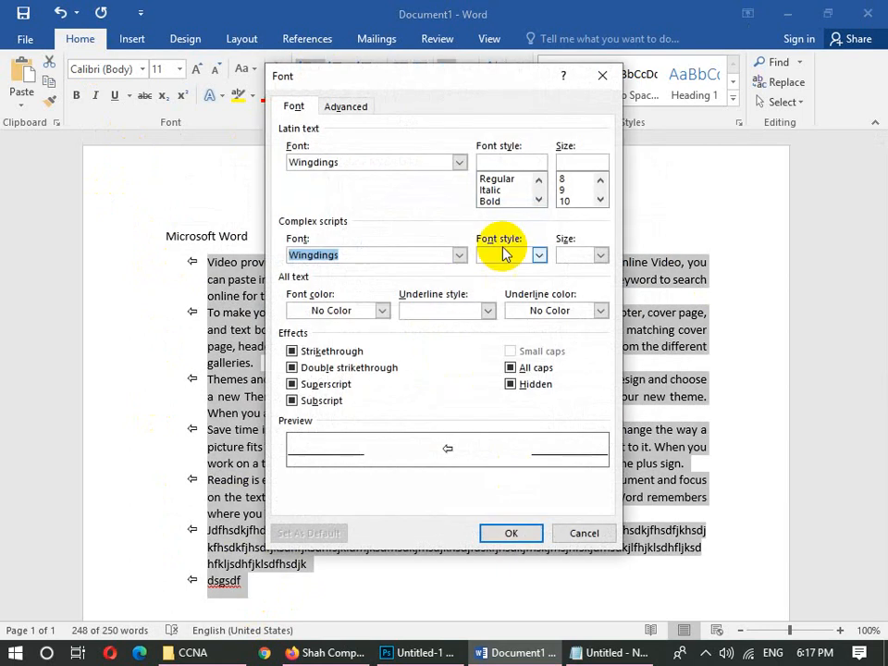
click(601, 200)
click(569, 201)
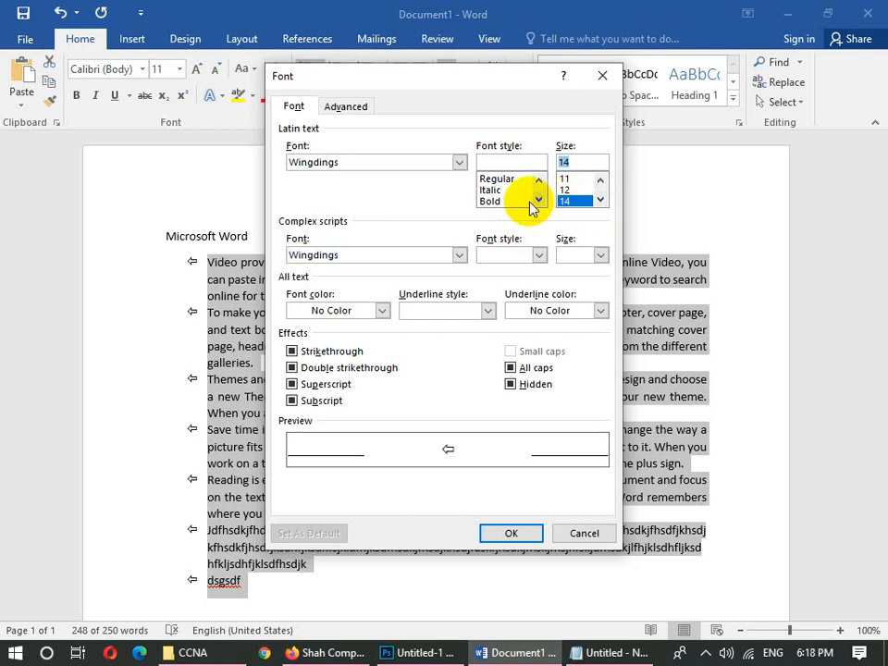
click(490, 201)
click(384, 312)
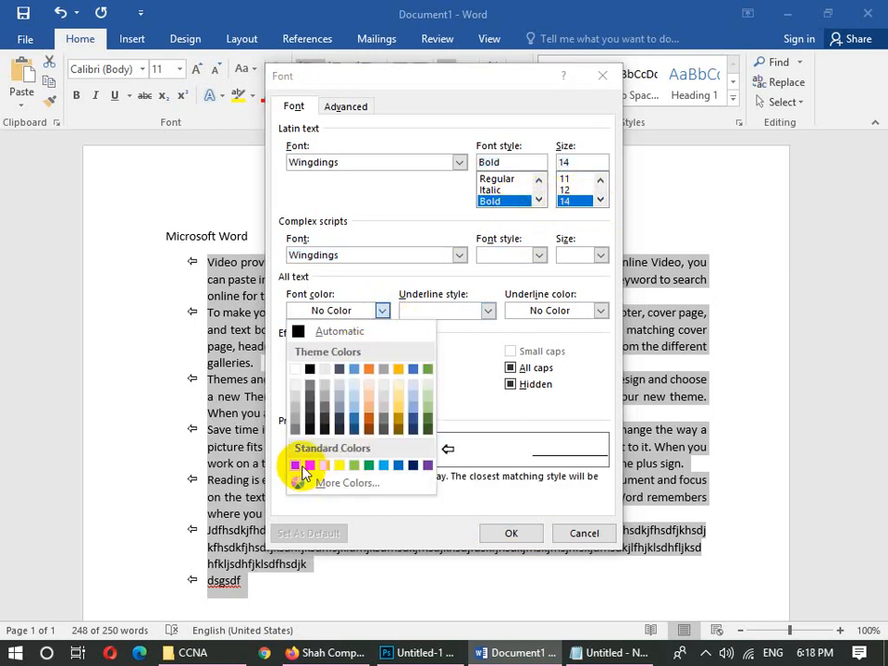
click(296, 466)
click(504, 527)
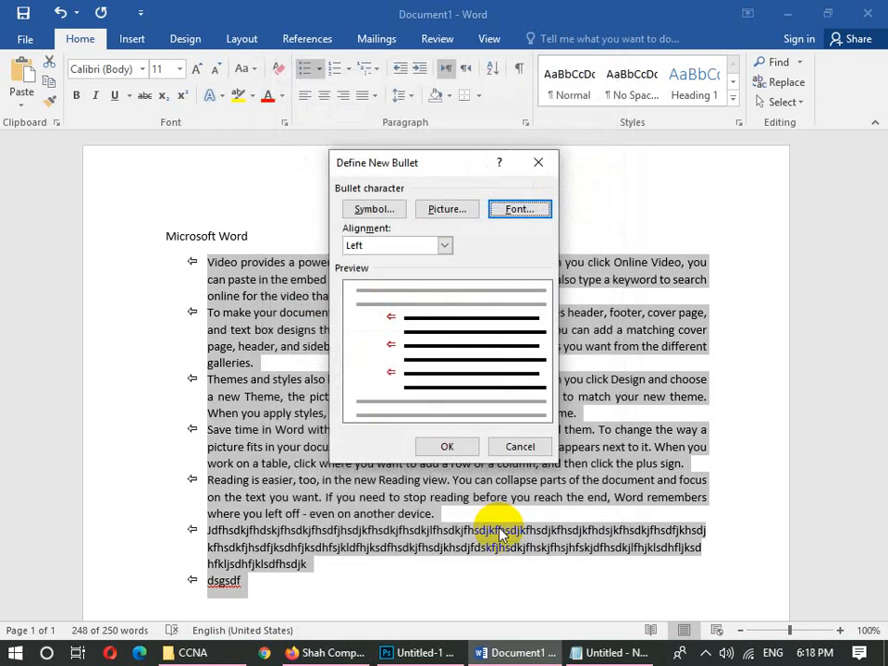
click(449, 447)
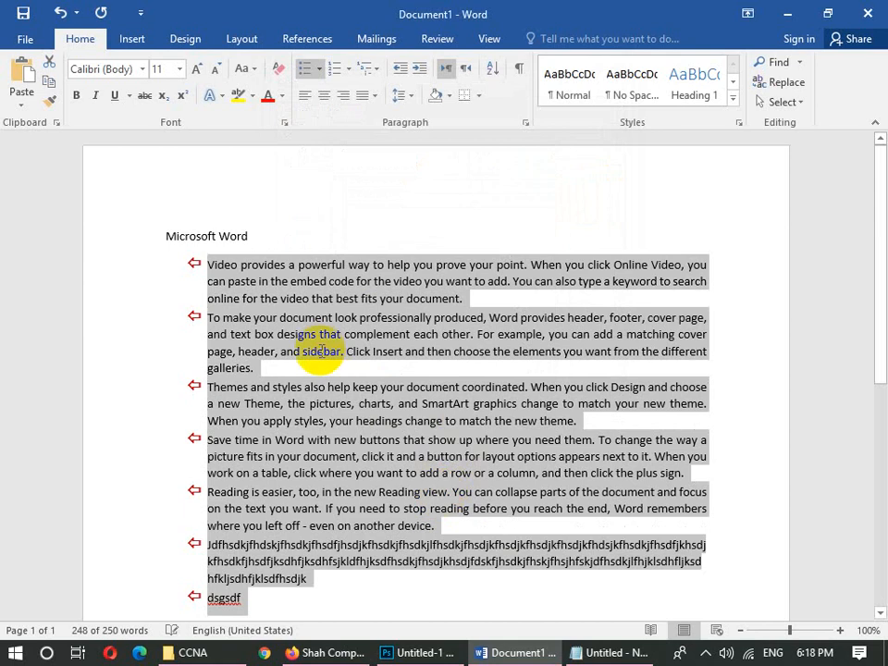
Change the bullet of the second list paragraph, starting "To make your document", to the circled star.
drag(329, 363, 201, 315)
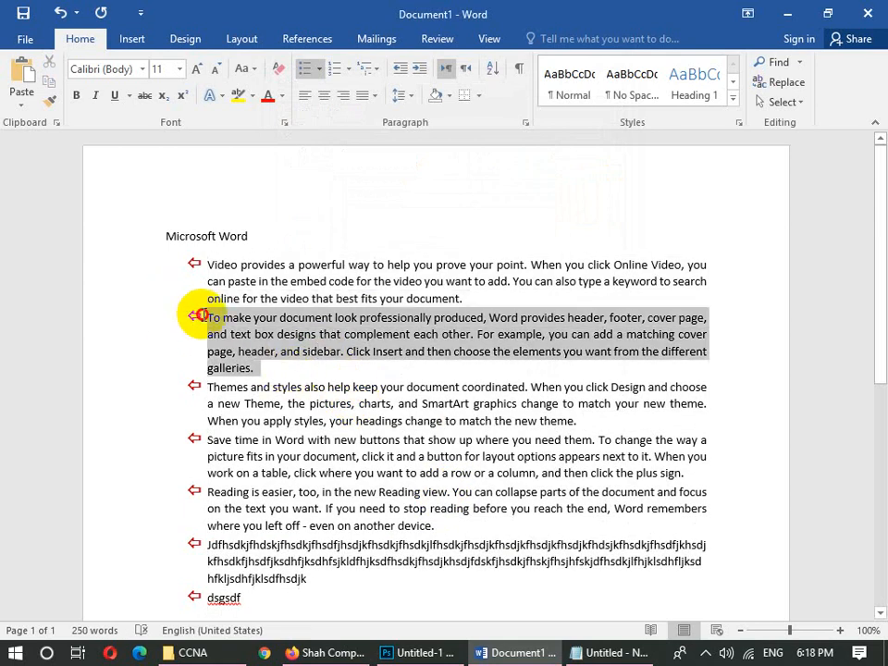
click(318, 69)
click(416, 177)
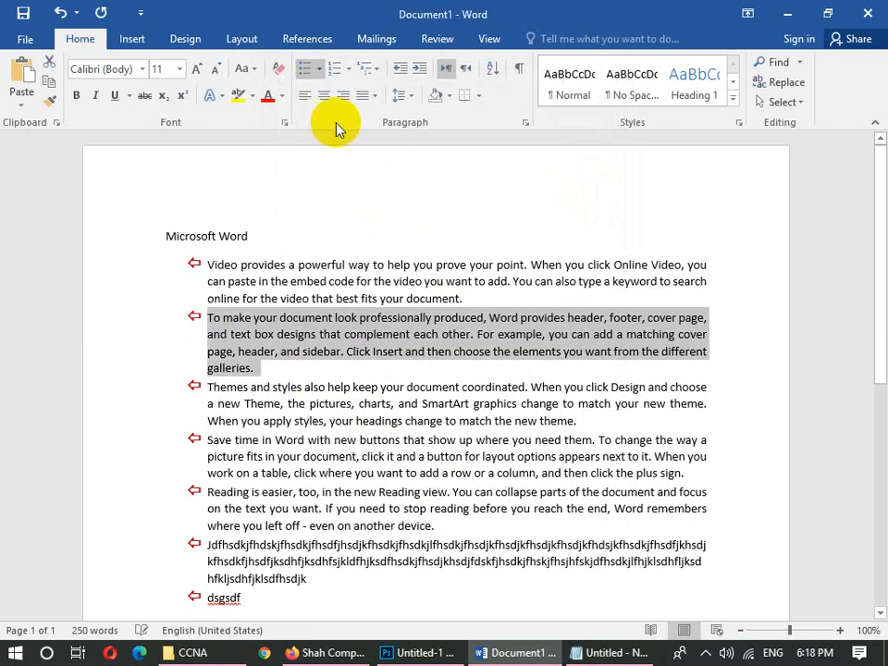
click(318, 69)
click(443, 182)
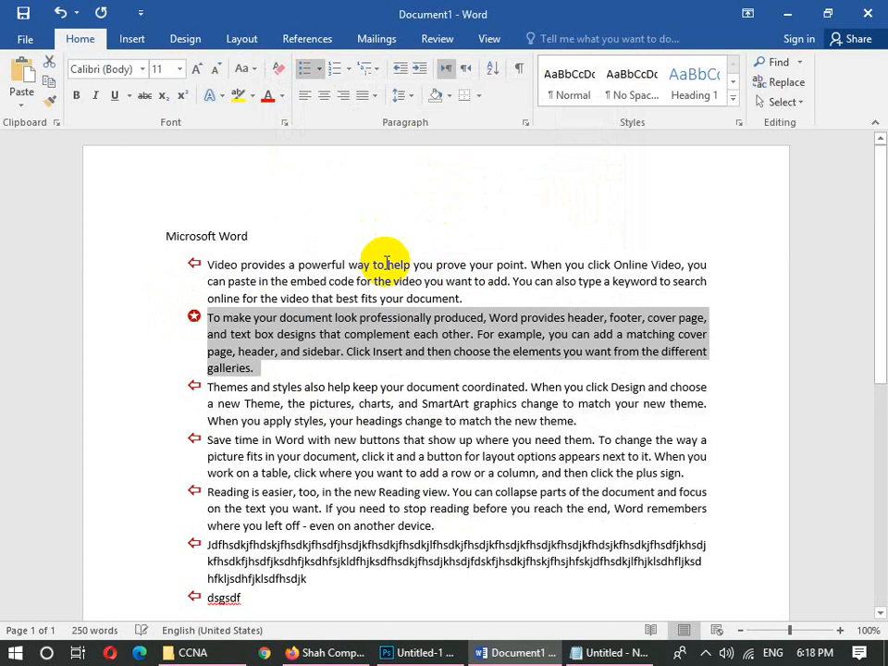
Change the bullet of the third list paragraph, starting "Themes and styles", to the arrowhead symbol.
drag(577, 422, 196, 390)
click(319, 71)
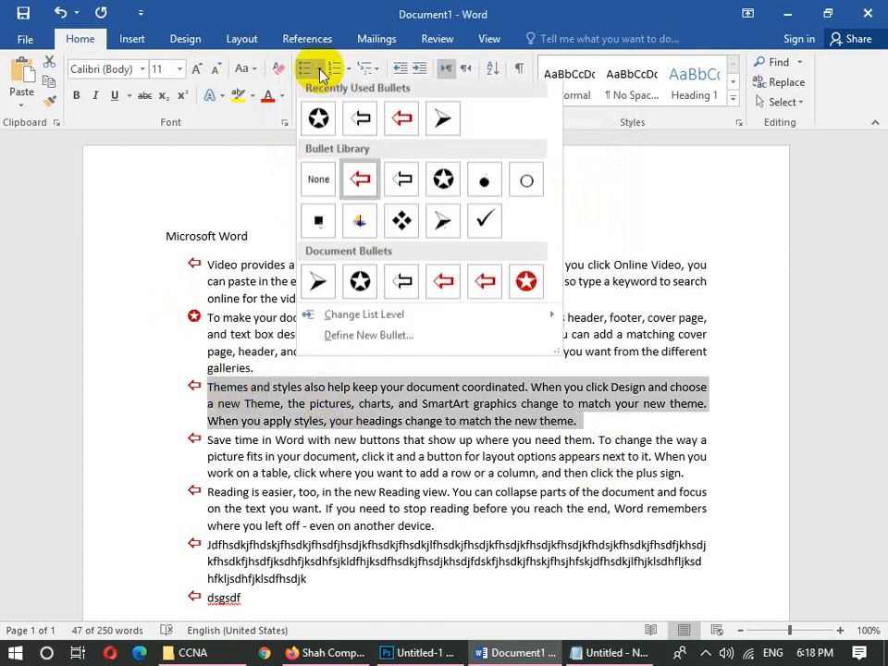
click(449, 220)
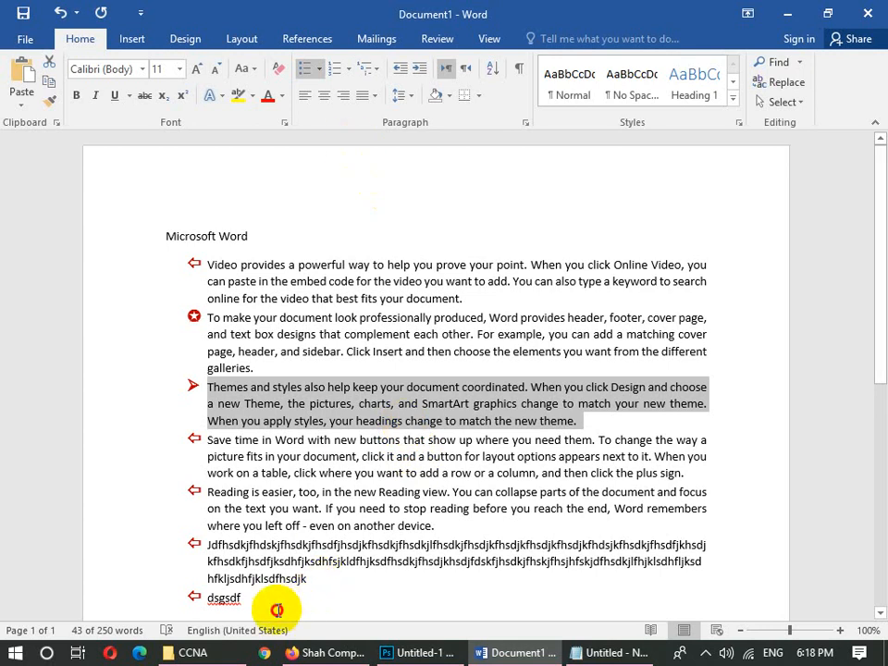
Try to remove the bullets from the whole text with the "Microsoft Word" title included in the selection.
drag(277, 610, 213, 237)
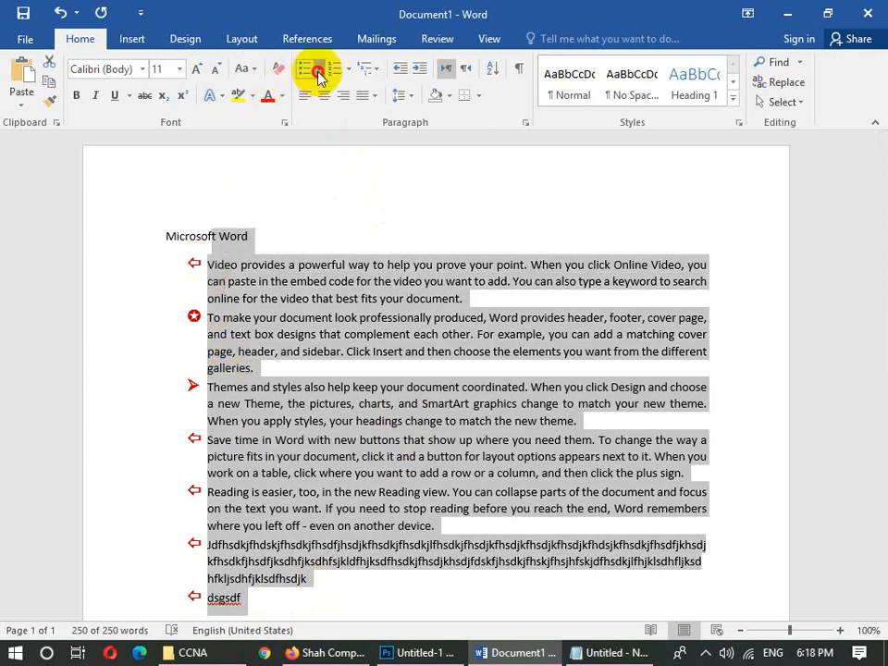
click(317, 72)
click(321, 183)
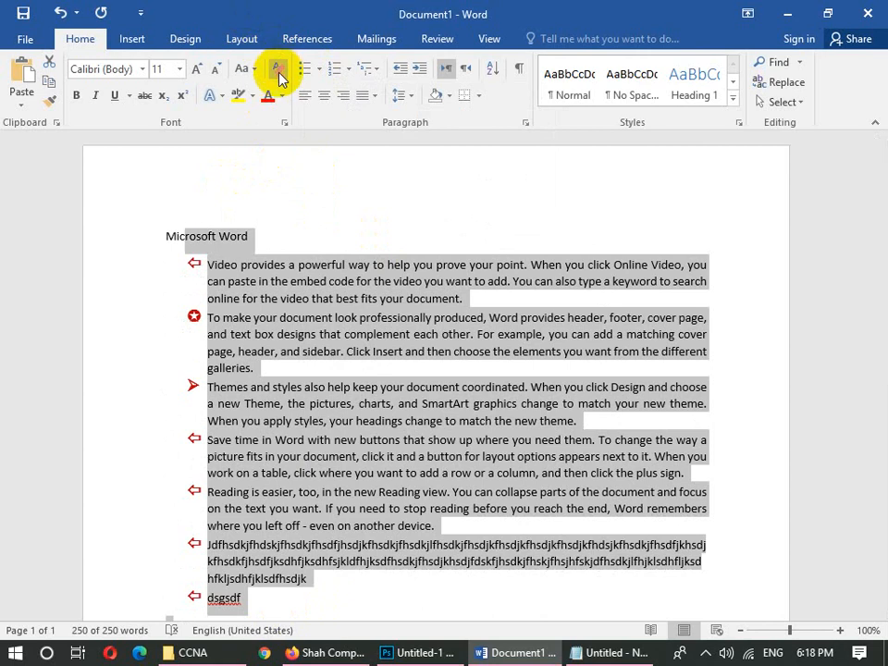
click(315, 72)
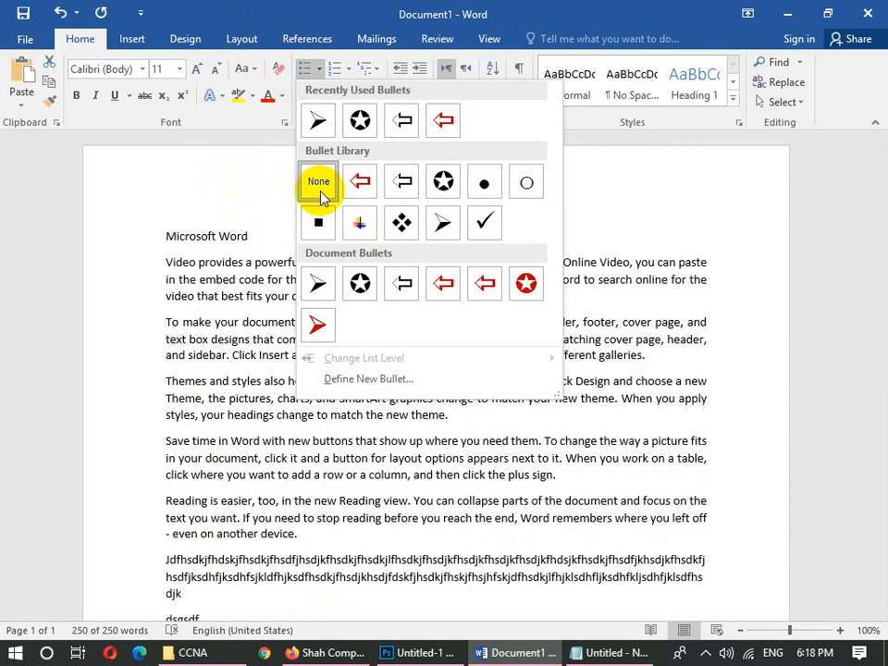
click(321, 196)
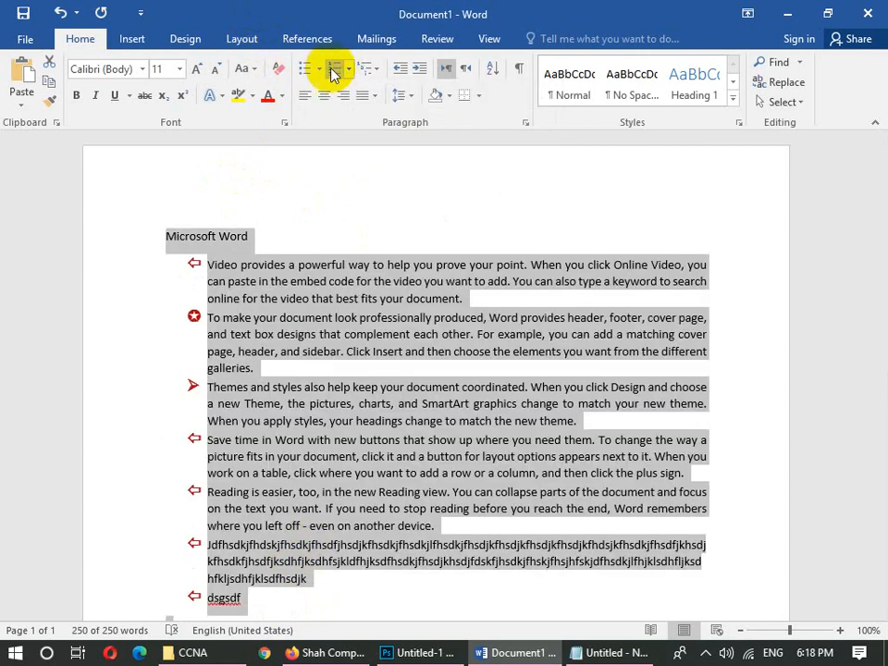
click(319, 71)
click(323, 183)
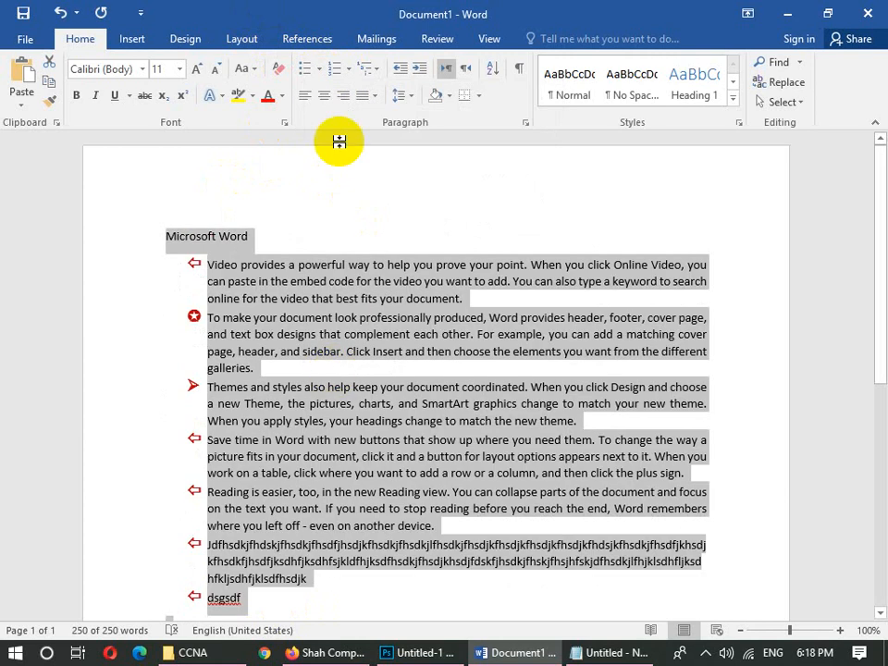
click(316, 71)
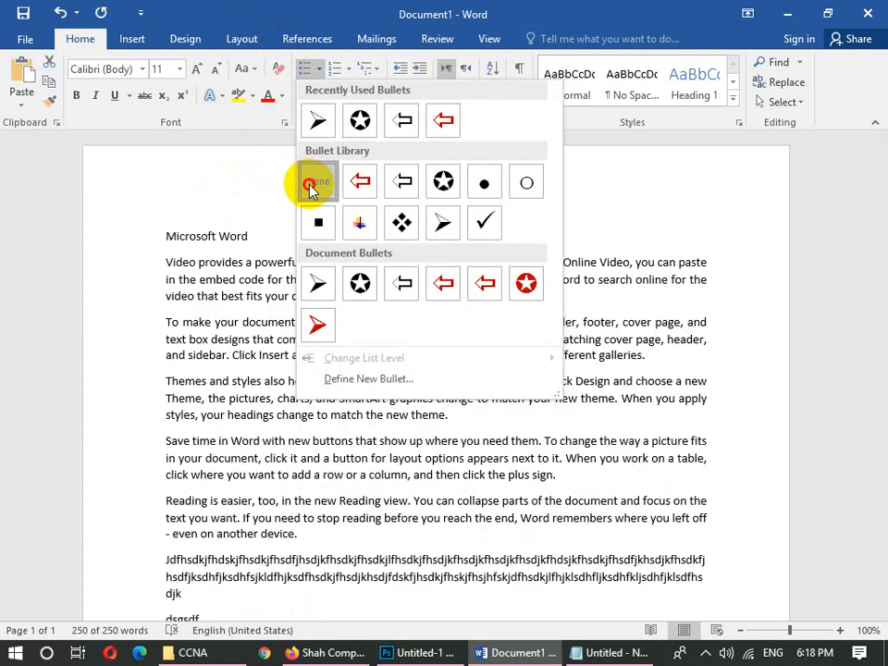
click(312, 186)
click(237, 505)
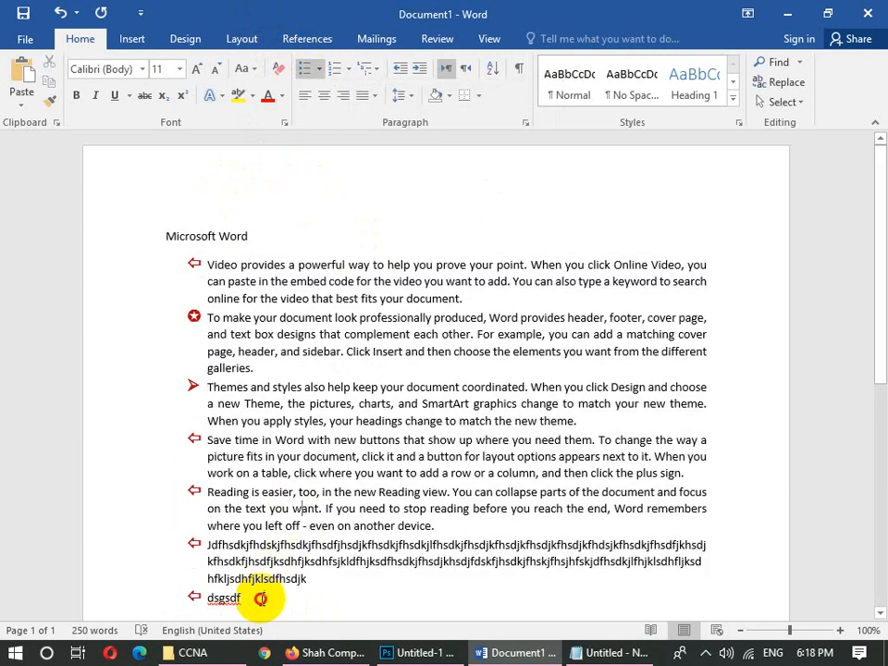
Remove the bullets from all seven list items, leaving the title out of the selection.
drag(249, 599, 178, 267)
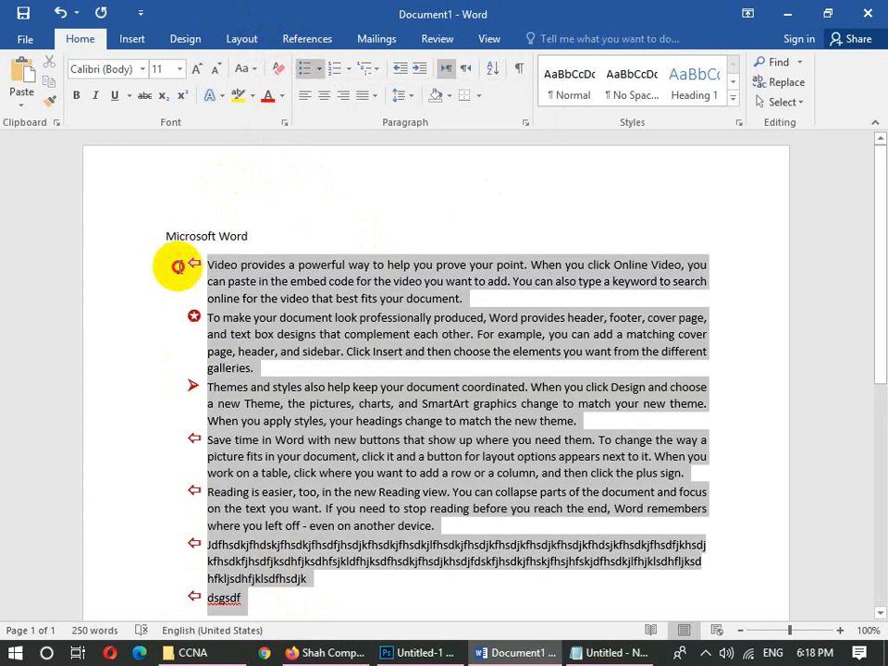
click(317, 71)
click(317, 183)
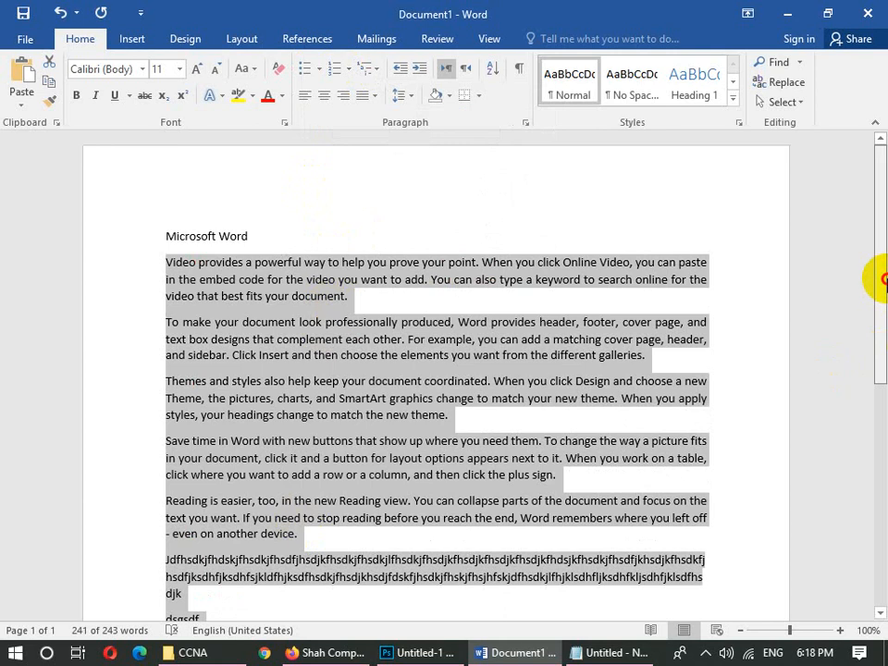
Number the seven paragraphs below the title with the 1., 2., 3. style.
drag(882, 280, 882, 316)
drag(242, 546, 164, 184)
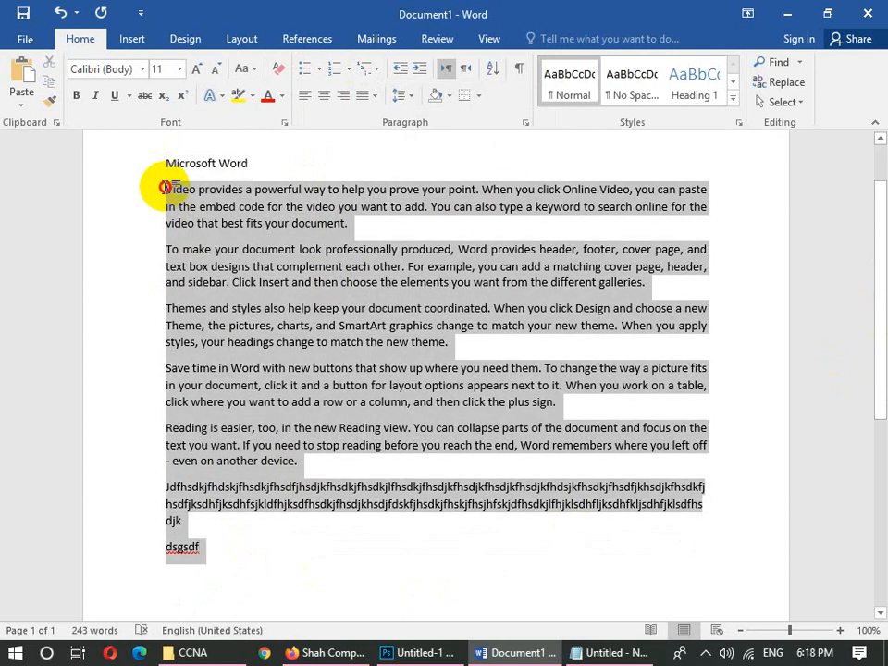
click(348, 70)
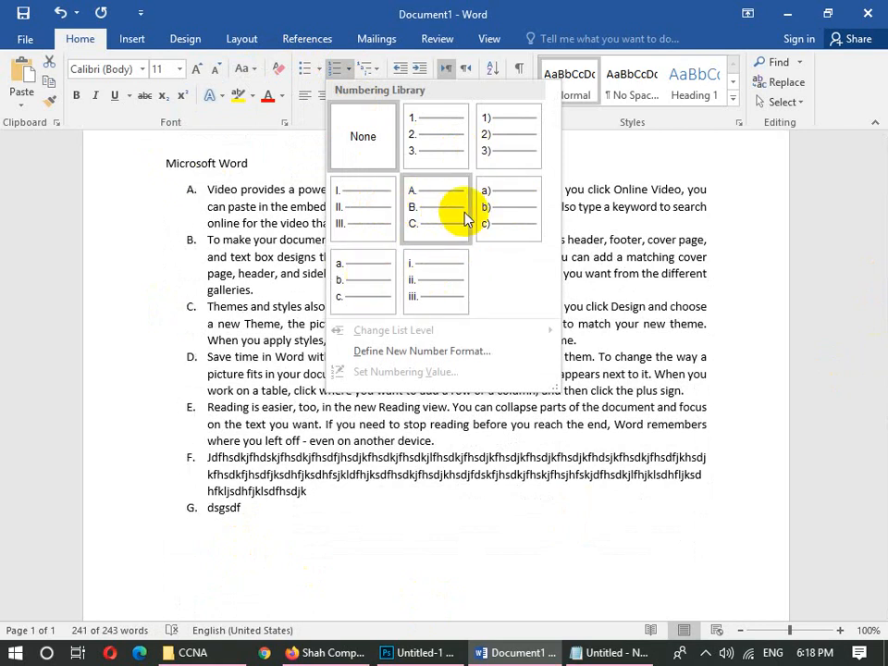
click(426, 149)
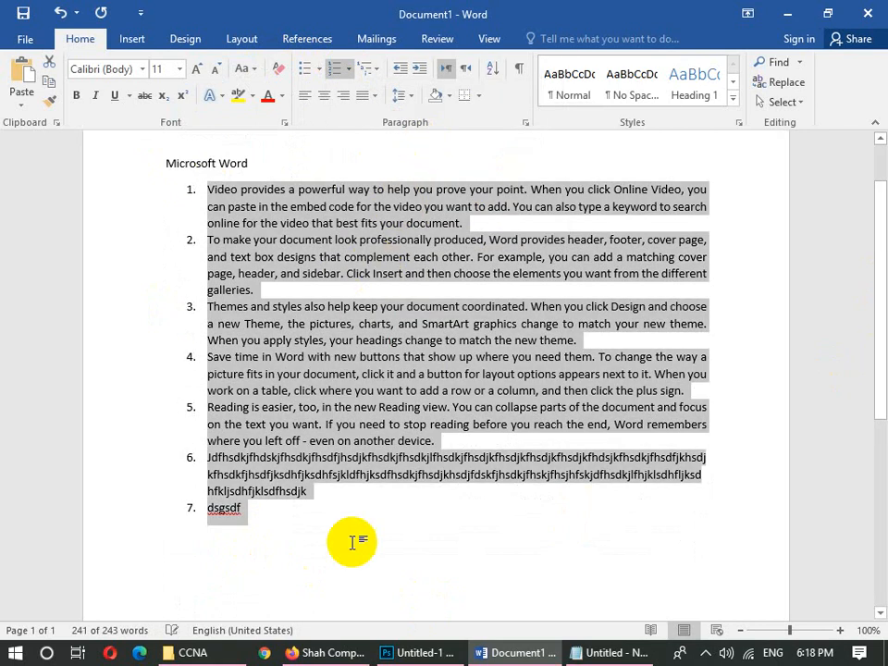
Define a new number format for the seven-item list using the 1st, 2nd, 3rd number style.
click(344, 71)
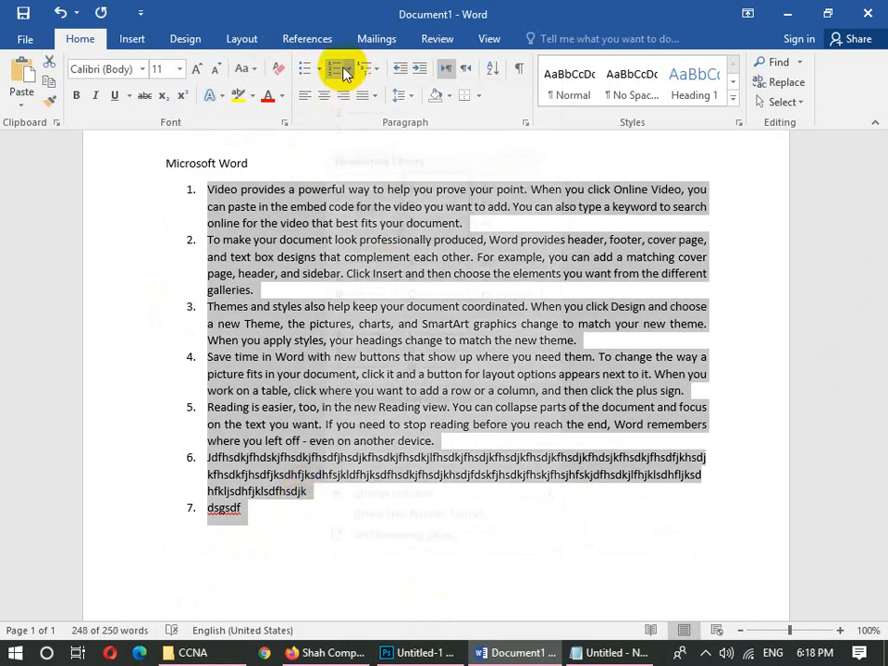
click(394, 534)
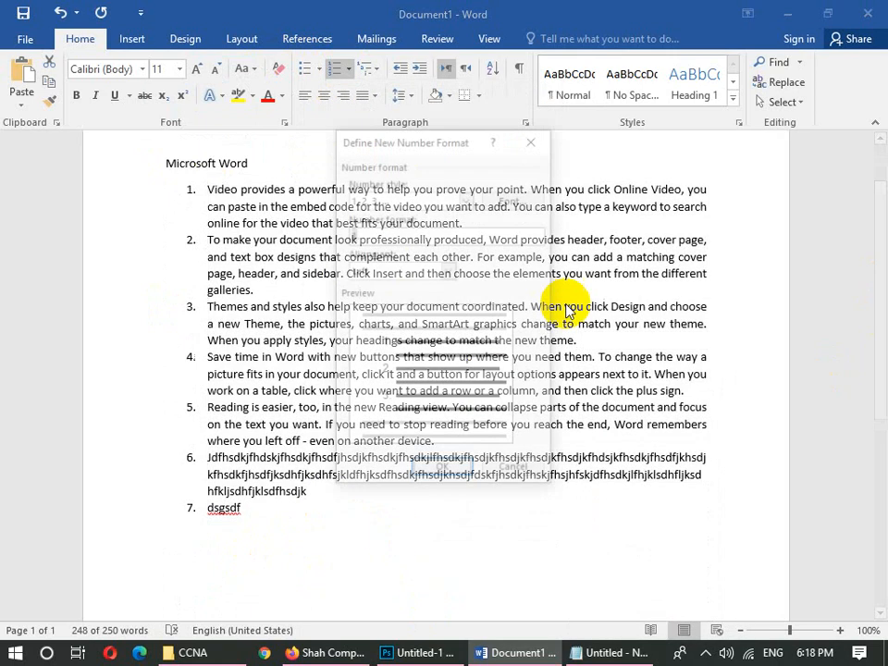
click(466, 198)
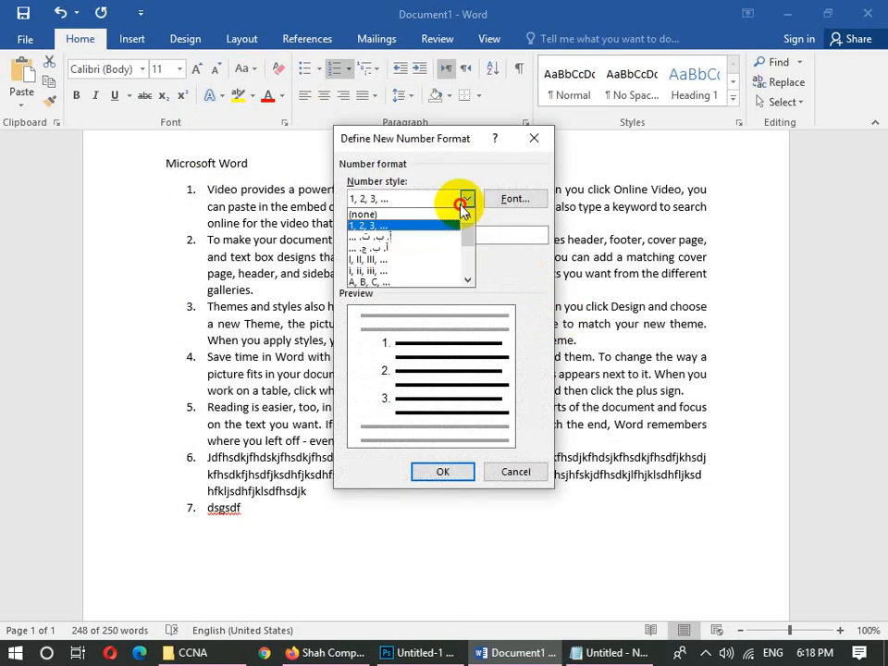
click(469, 282)
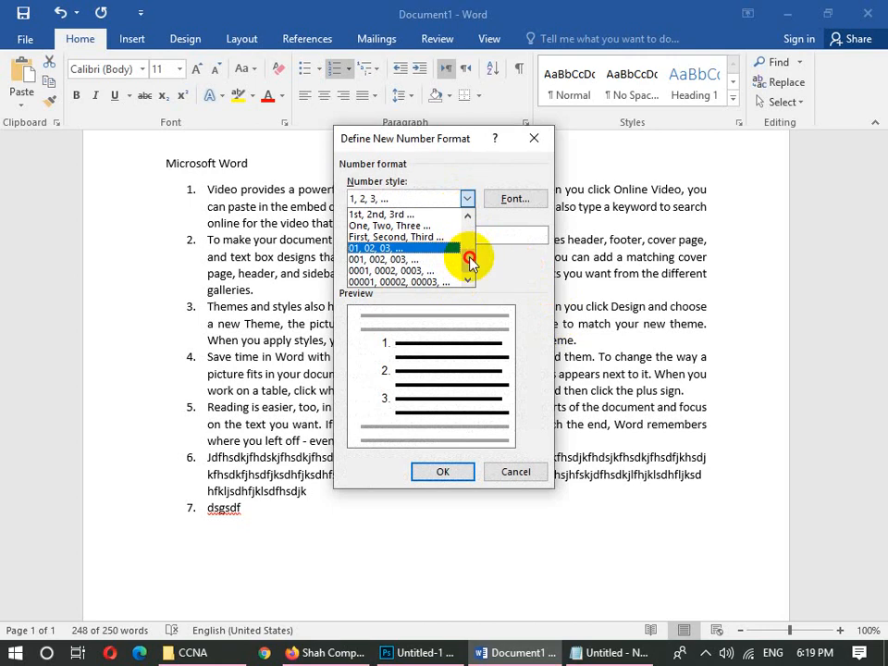
click(397, 214)
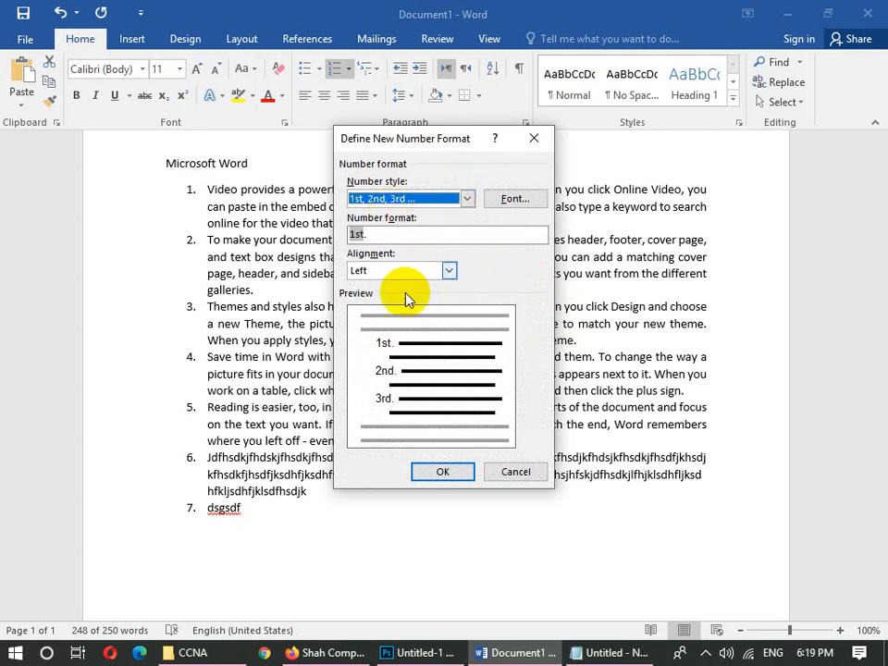
click(444, 471)
Set the numbering of the seven-item list to start a new list at 200.
click(352, 71)
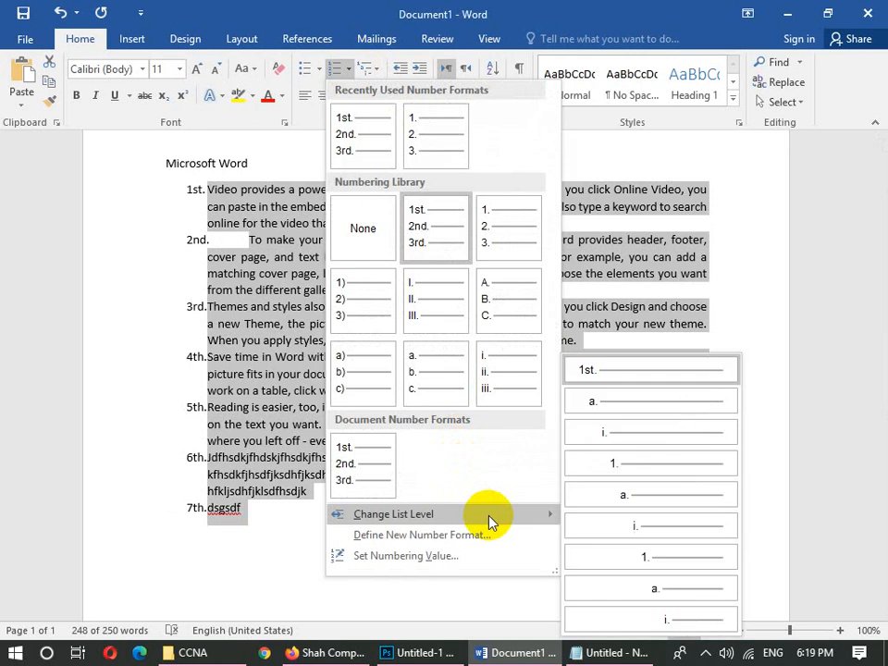
click(455, 557)
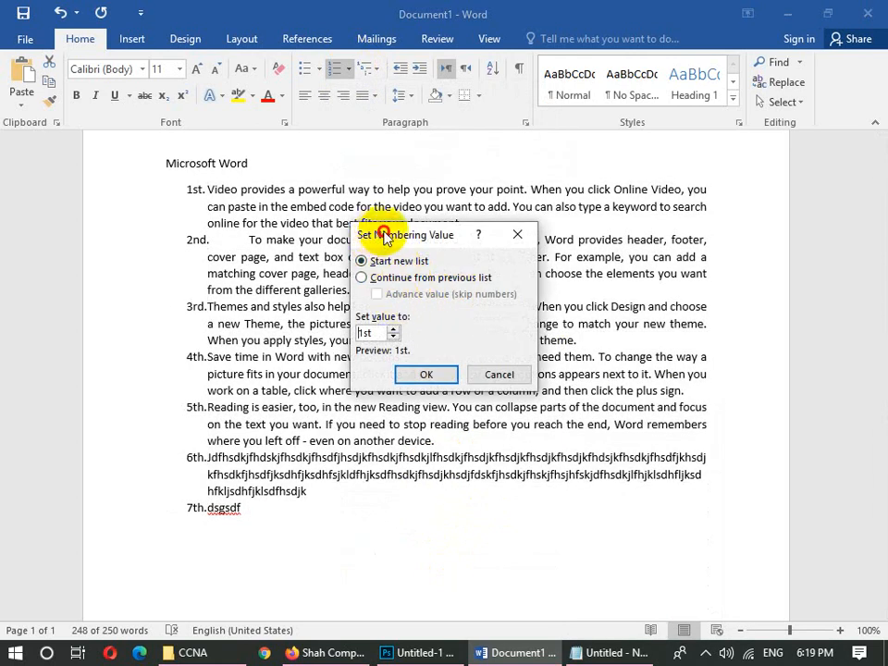
drag(383, 236, 512, 191)
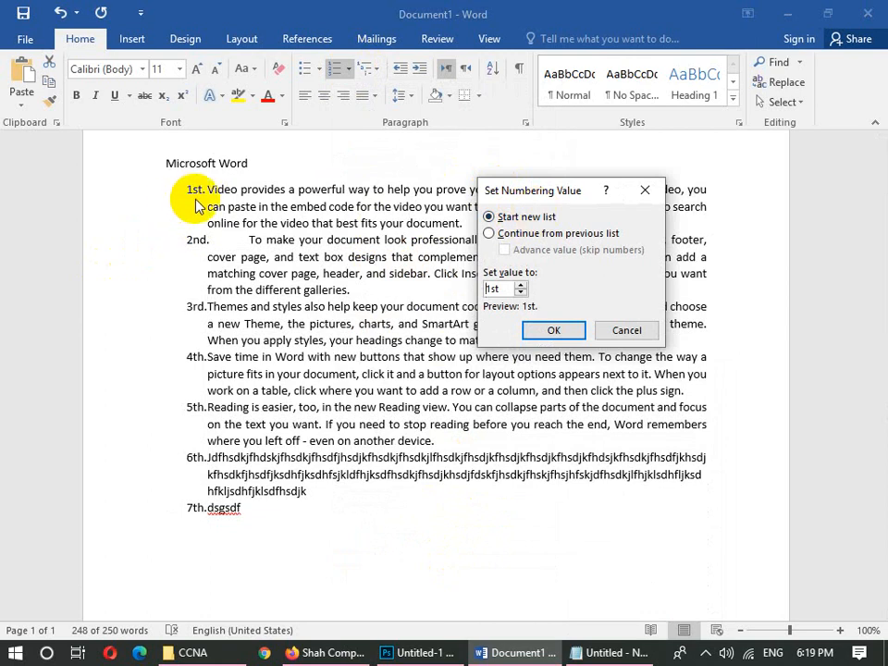
click(503, 234)
click(504, 217)
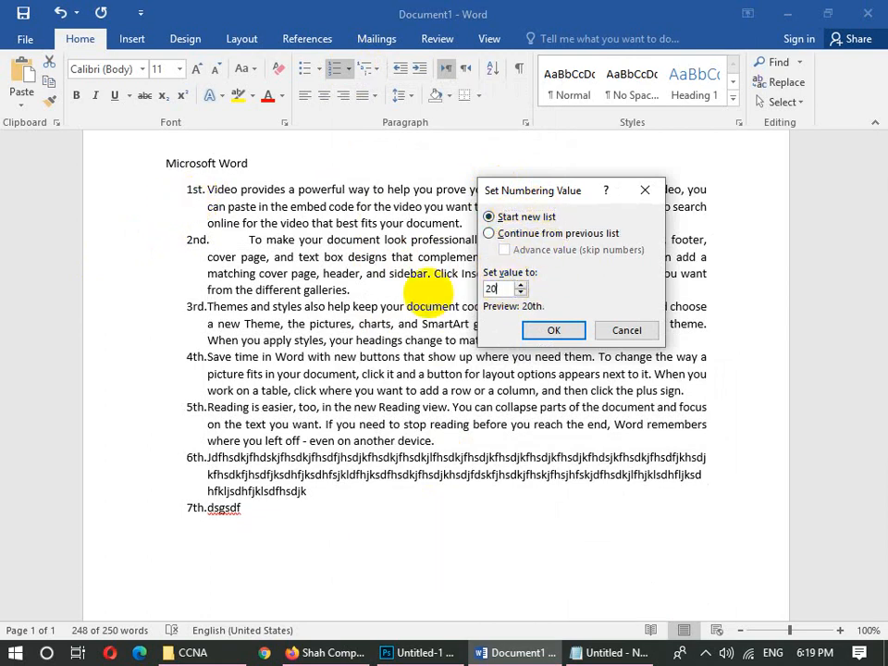
click(553, 330)
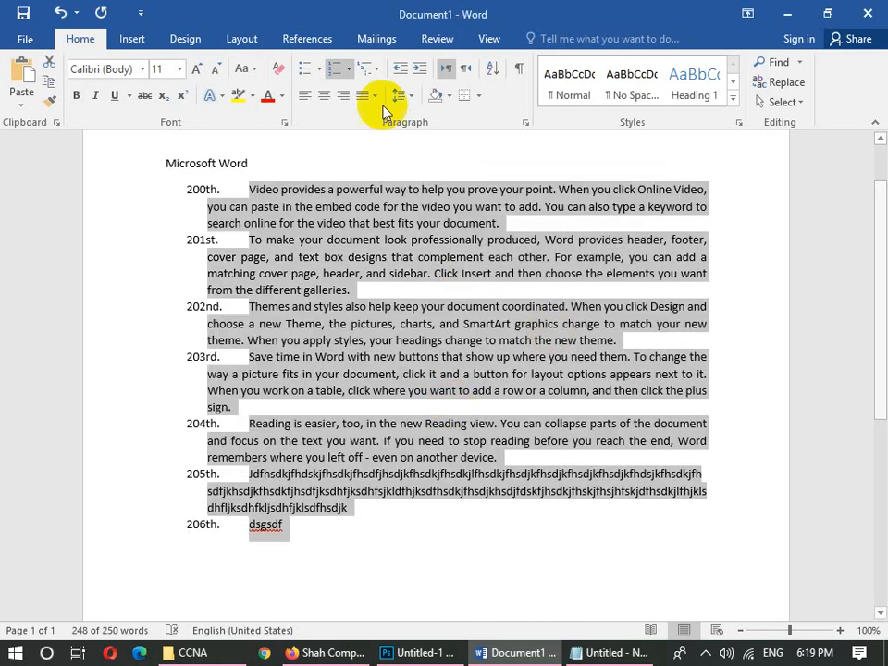
Try to set the list's numbering to continue from the previous list.
click(347, 69)
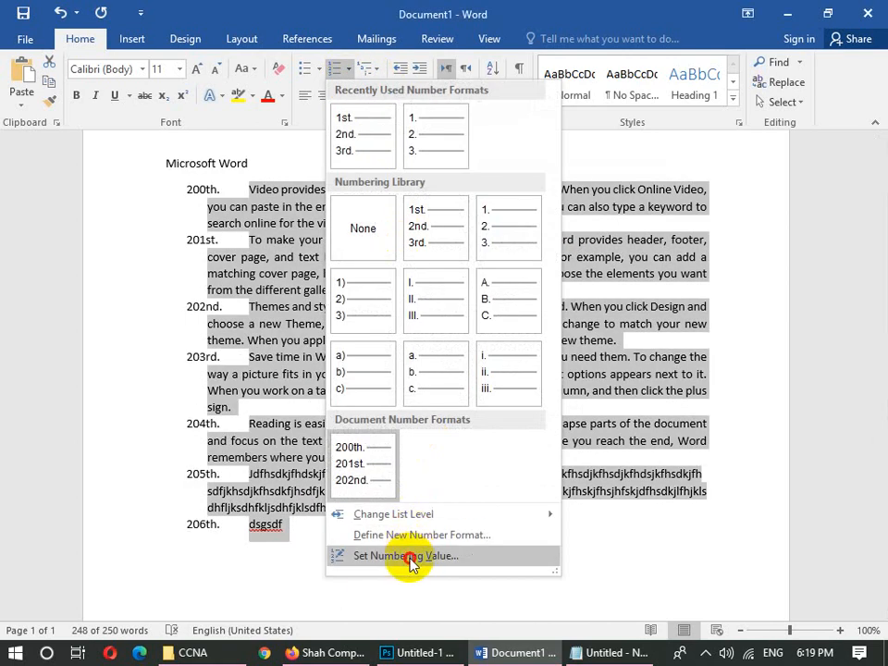
click(408, 556)
click(525, 237)
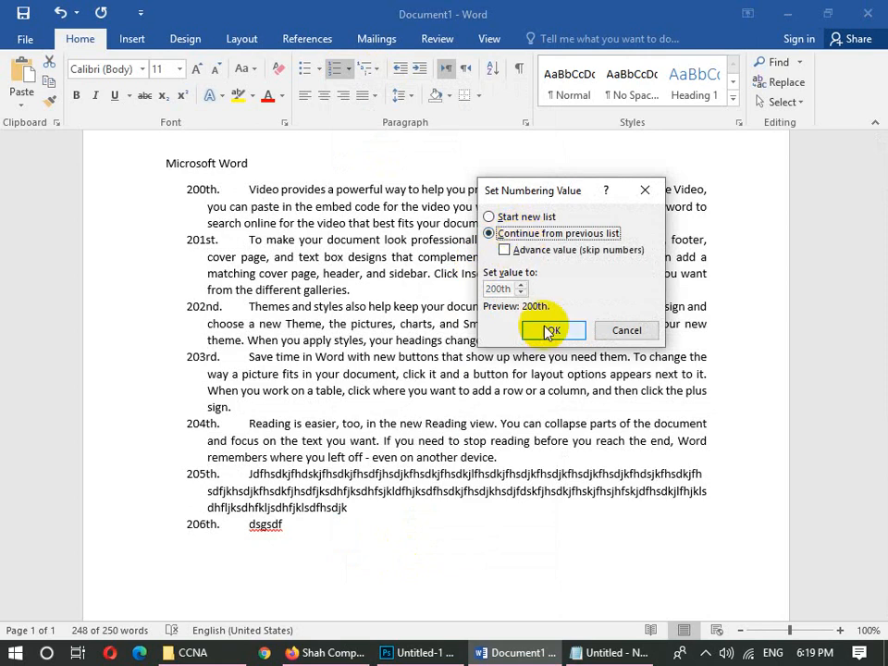
click(554, 331)
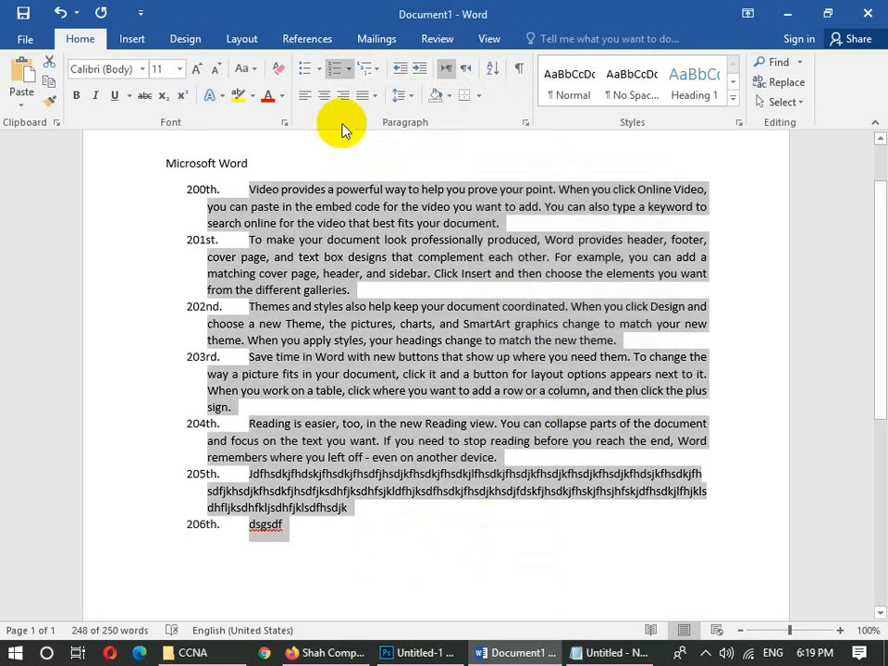
click(348, 70)
click(368, 558)
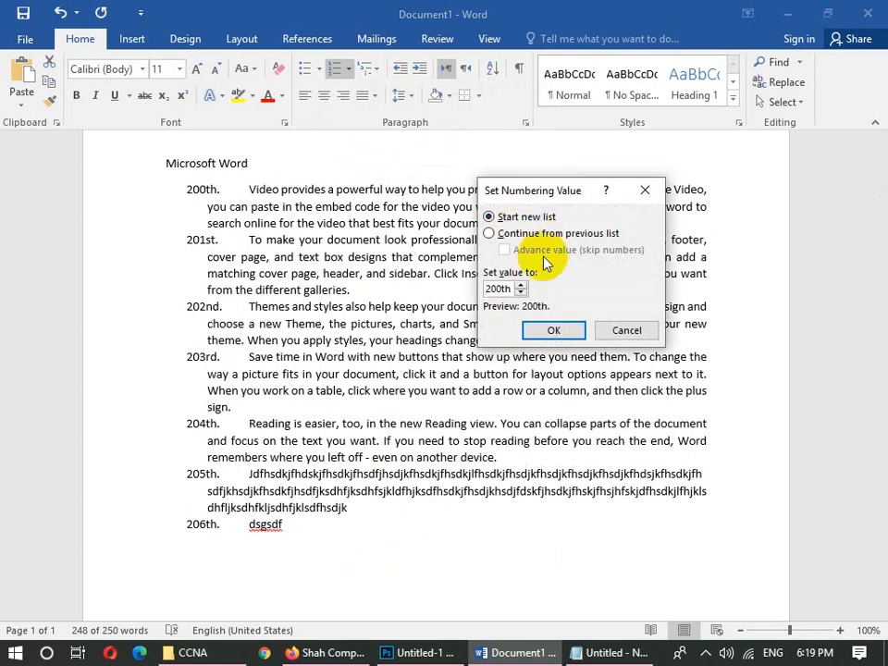
click(626, 330)
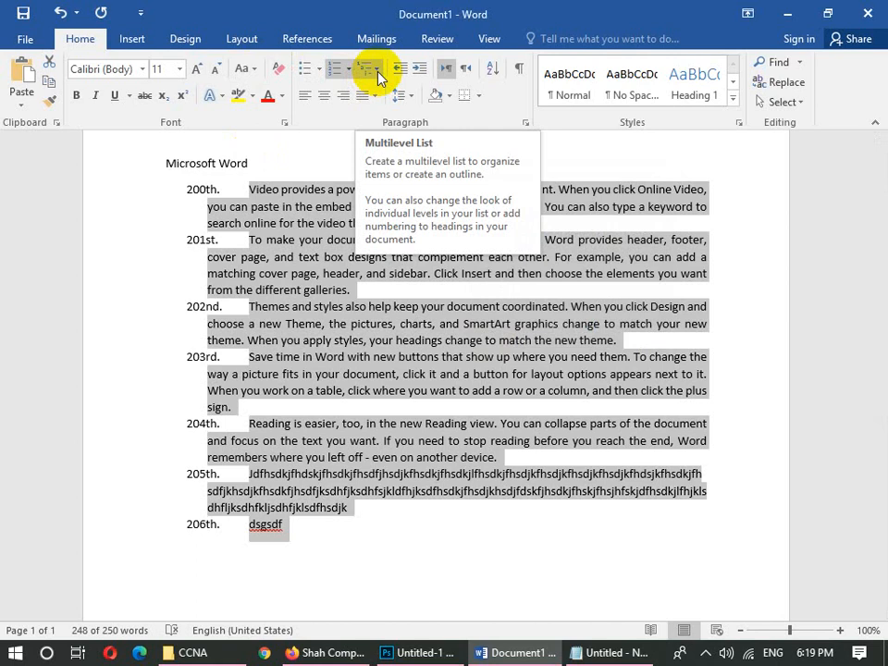
Switch to Firefox and search Google for "multilevel list word" in a new tab.
click(348, 652)
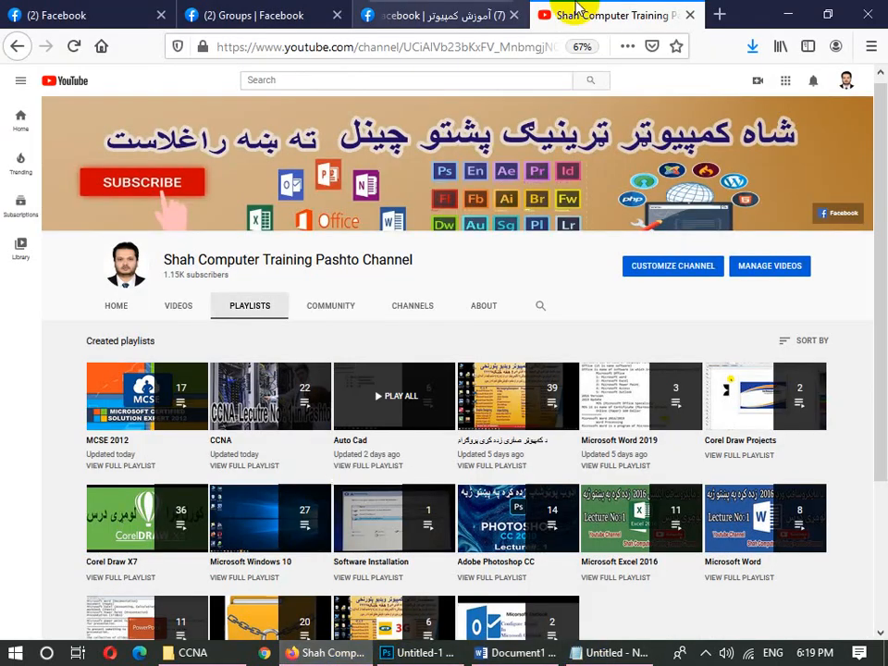
click(720, 15)
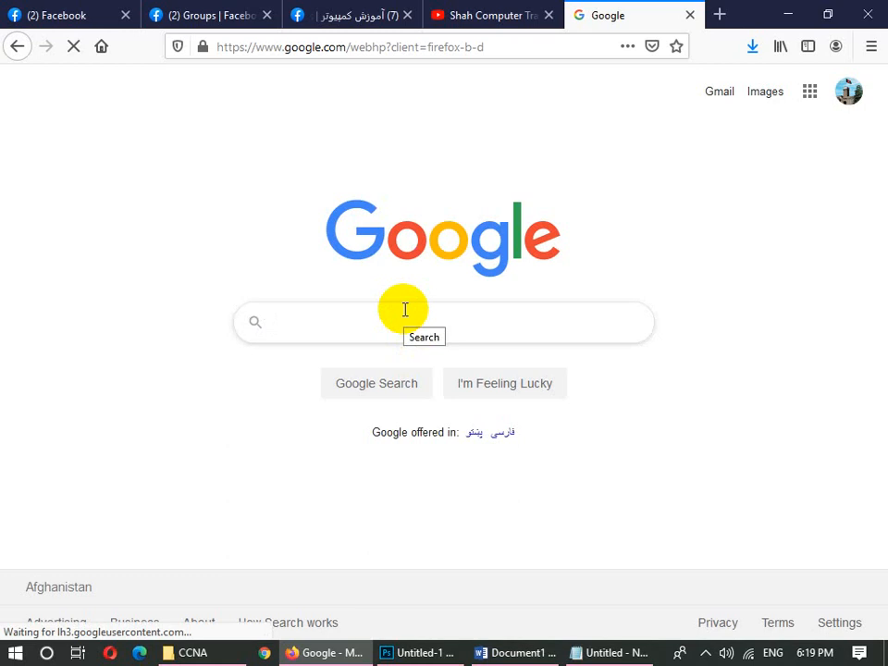
click(404, 321)
text(muli)
key(BackSpace)
key(BackSpace)
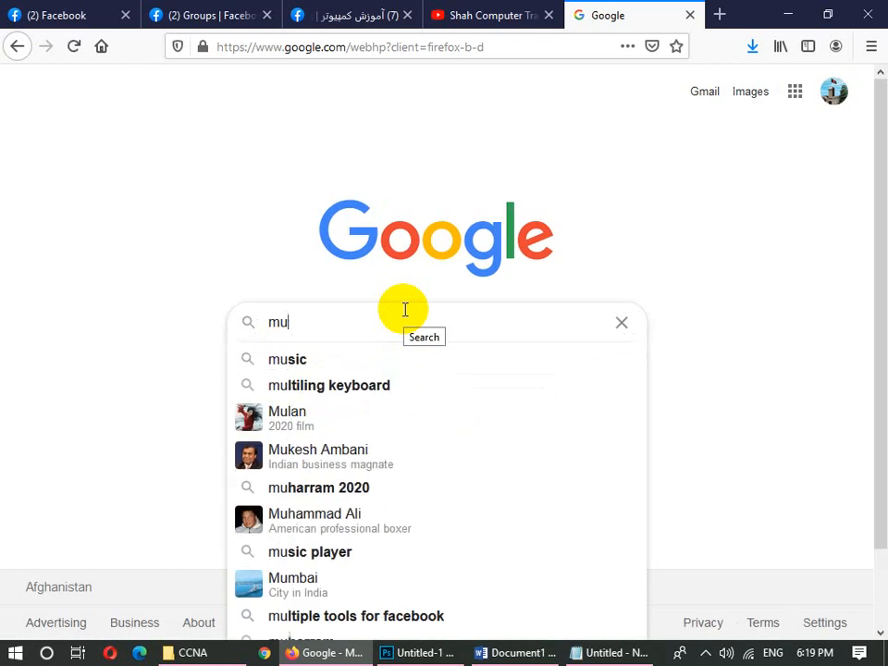
text(ltile)
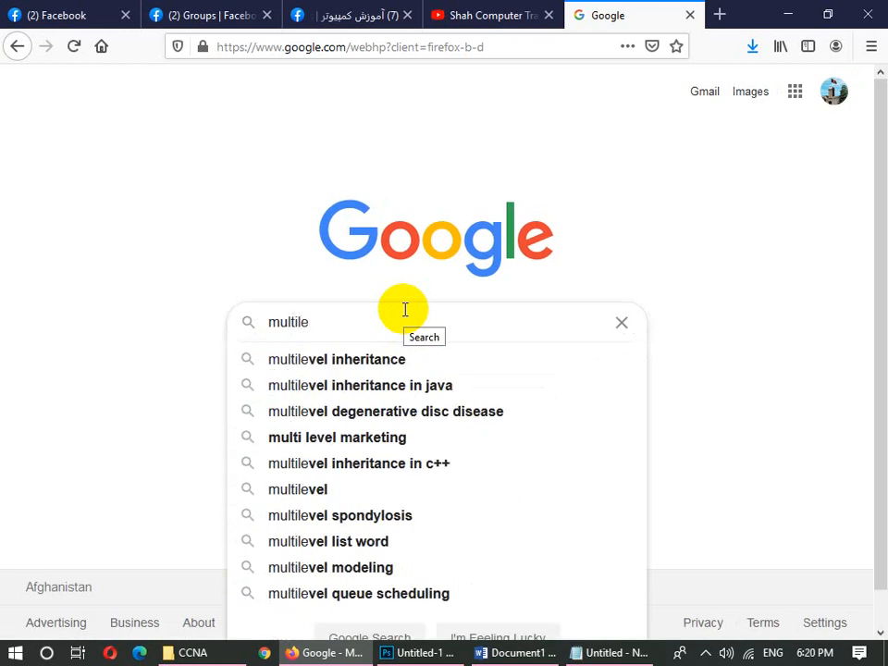
text(vel list)
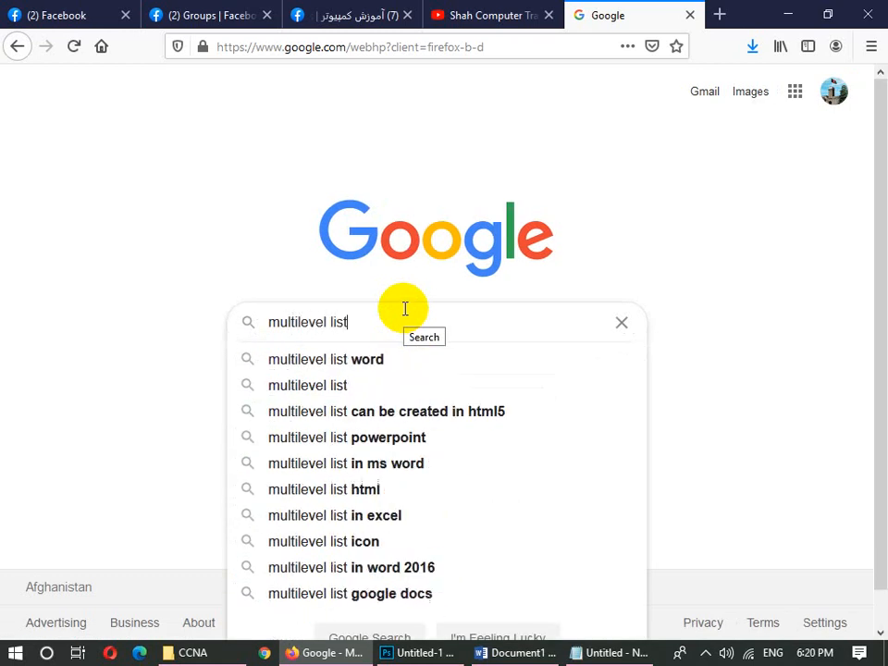
key(Down)
key(Return)
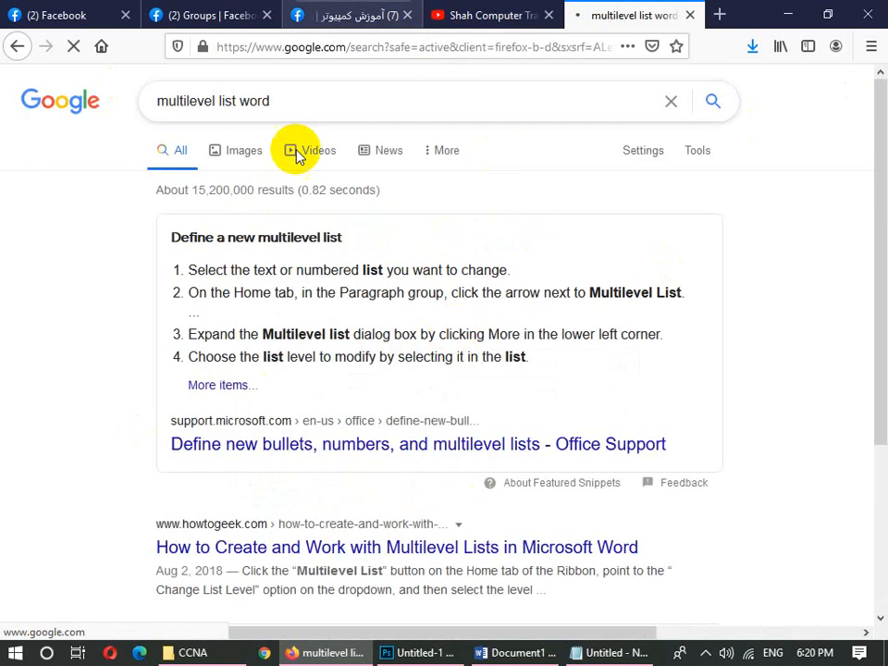
Examine the Google image results for "multilevel list word", enlarging the weekday list and the subjects-and-verbs outline examples.
click(249, 158)
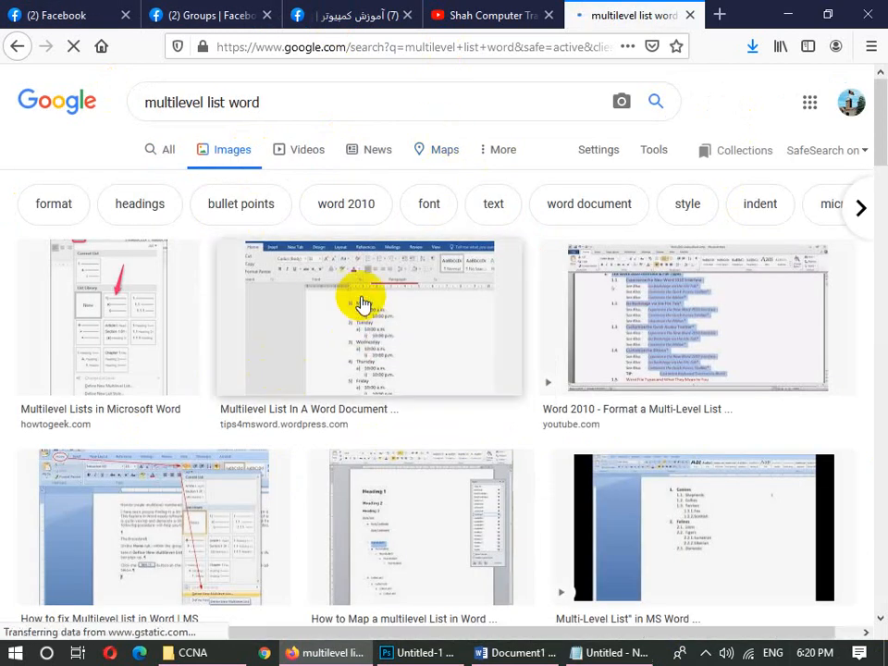
click(415, 344)
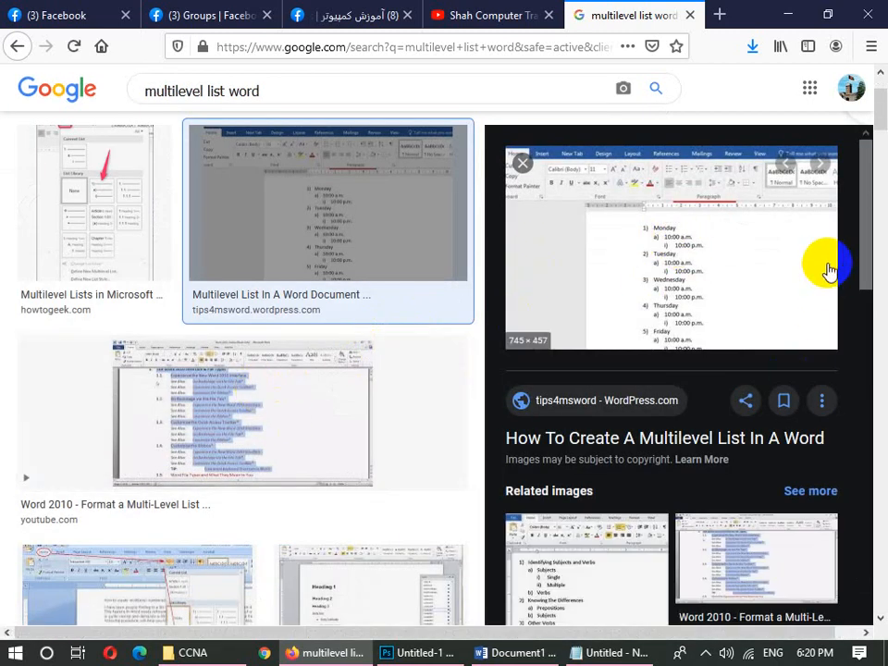
drag(866, 248, 866, 323)
click(569, 341)
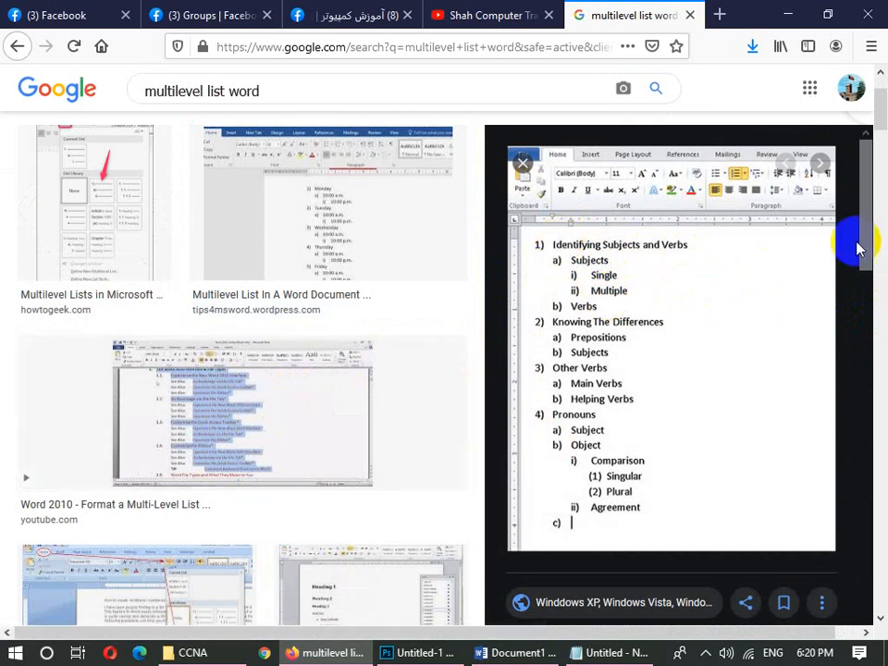
scroll(877, 146, down, 5)
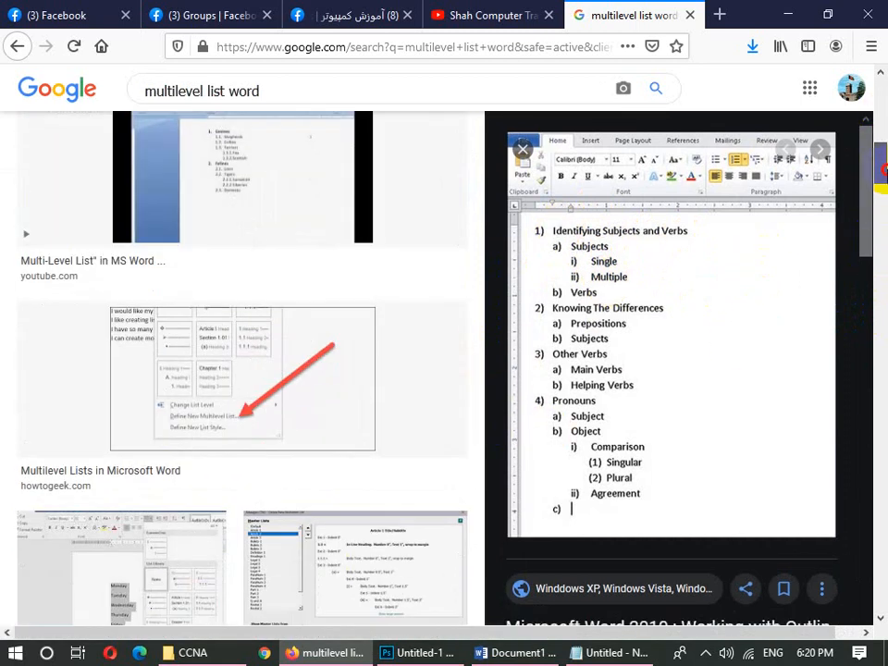
scroll(876, 169, down, 3)
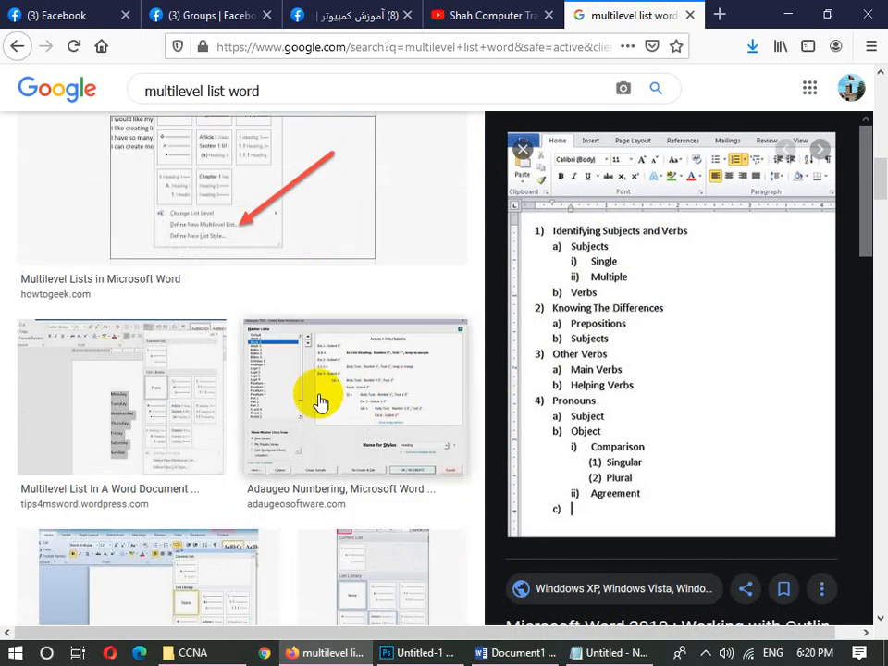
scroll(878, 208, down, 7)
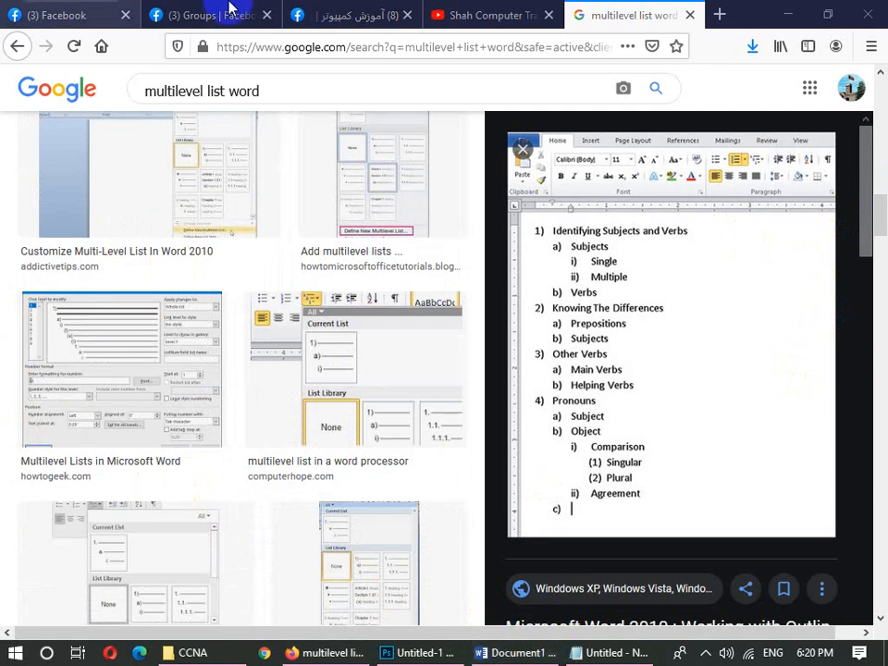
Switch to Notepad and add "Shah Computer Channel" indented one level below "Control J", with "Microsoft Office" one level deeper beneath it.
click(599, 652)
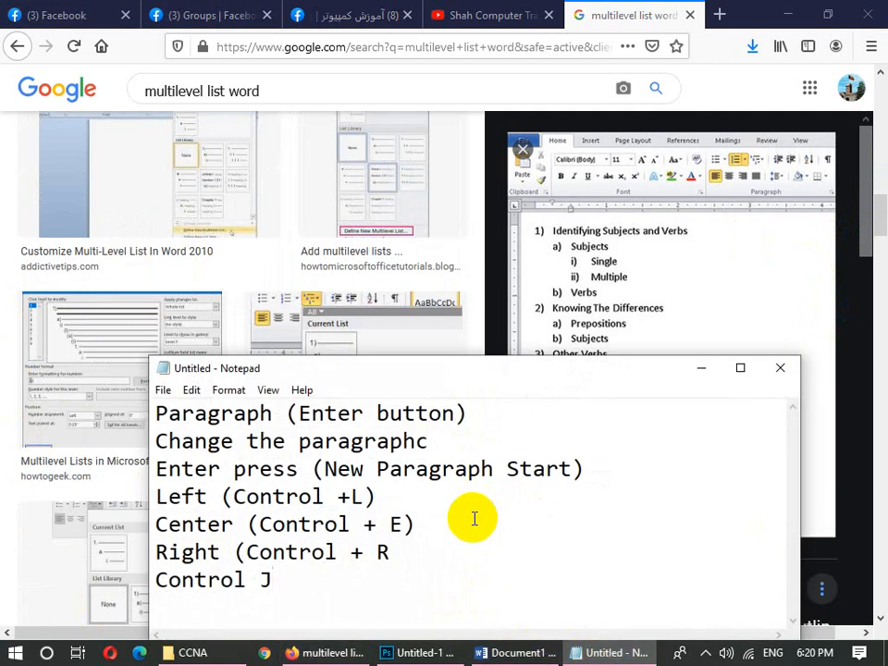
double_click(575, 375)
key(Return)
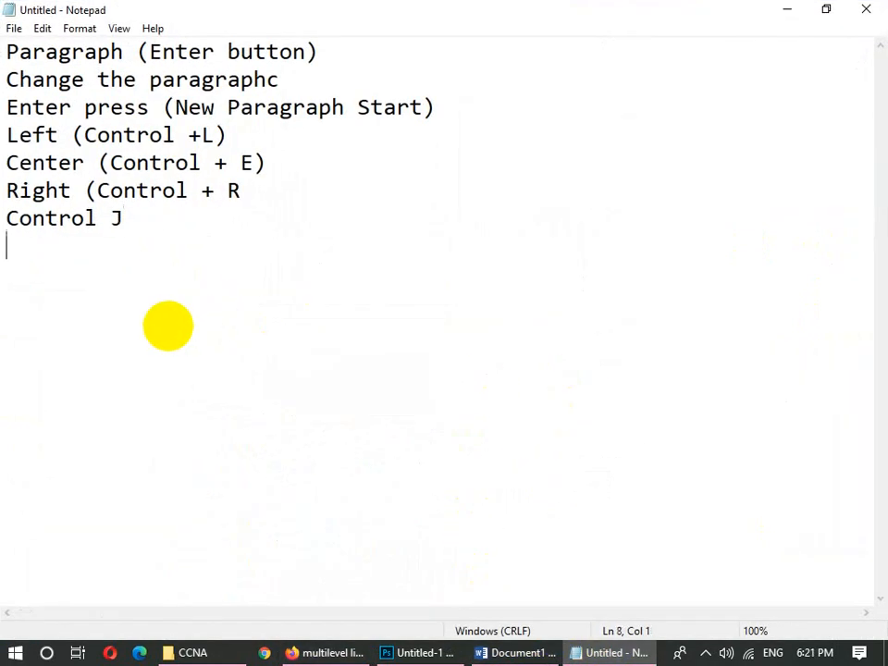
key(Tab)
text(Shah C)
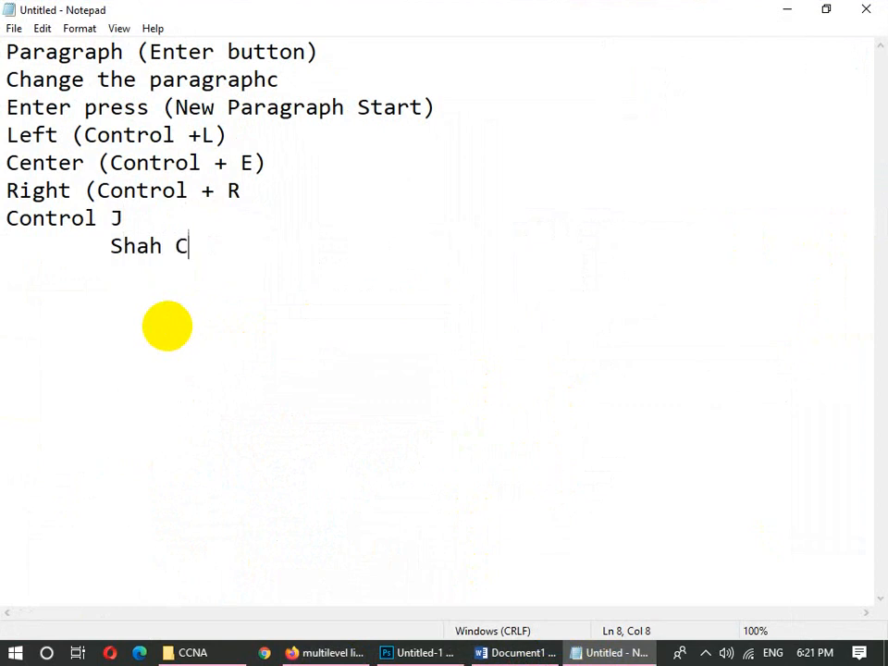
text(omputer Channel )
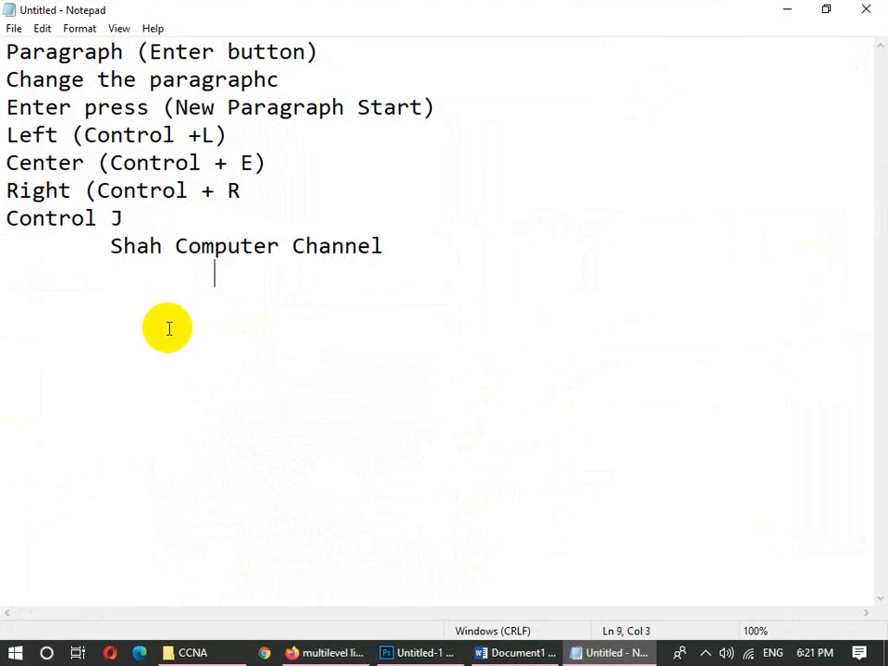
text(Microo)
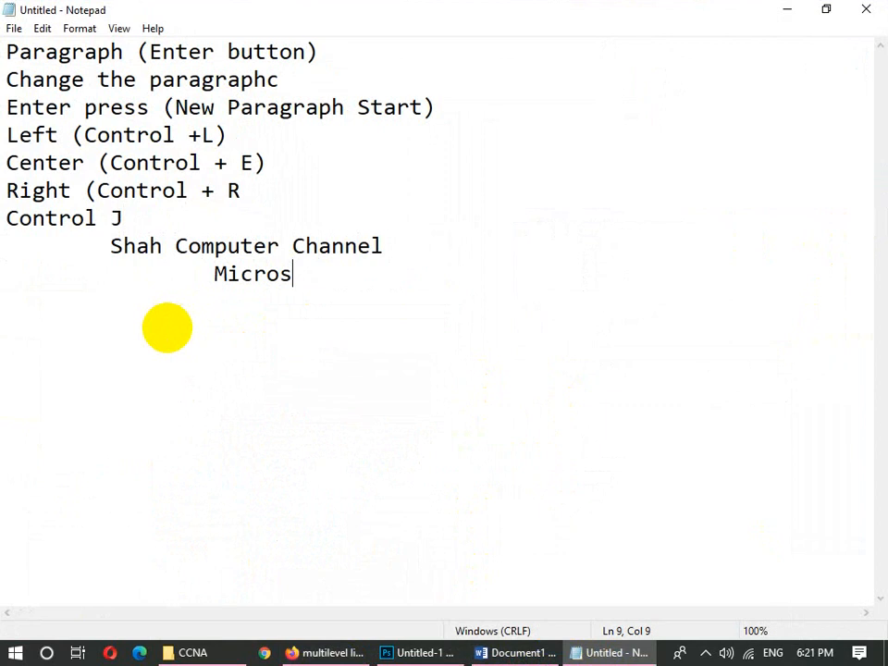
text(oft Office)
Add "Microsoft Word" as a new line indented one level deeper than "Microsoft Office".
key(Return)
text(Micropsoft)
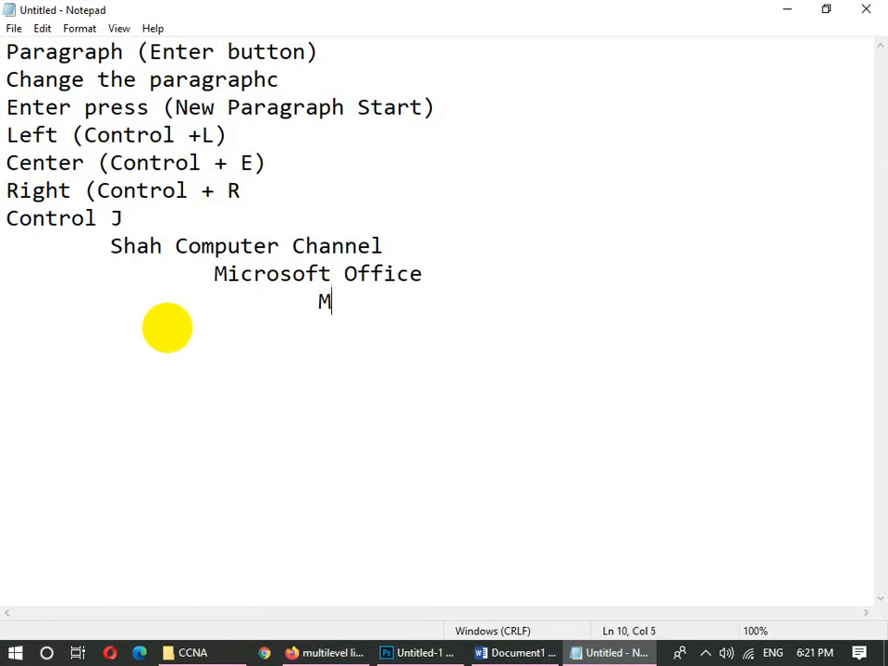
key(BackSpace)
key(BackSpace)
key(BackSpace)
key(BackSpace)
key(BackSpace)
text(soft Word)
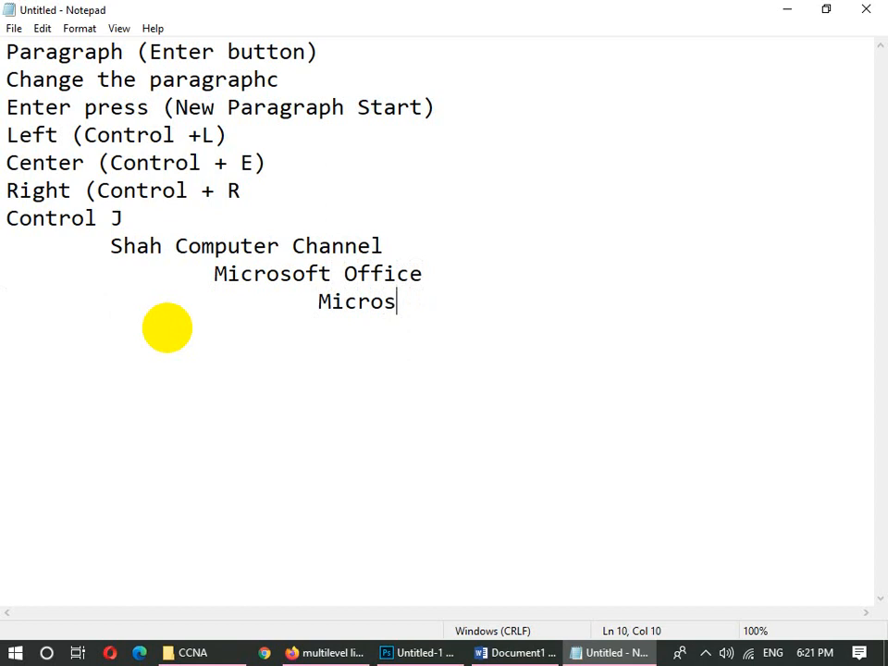
key(Return)
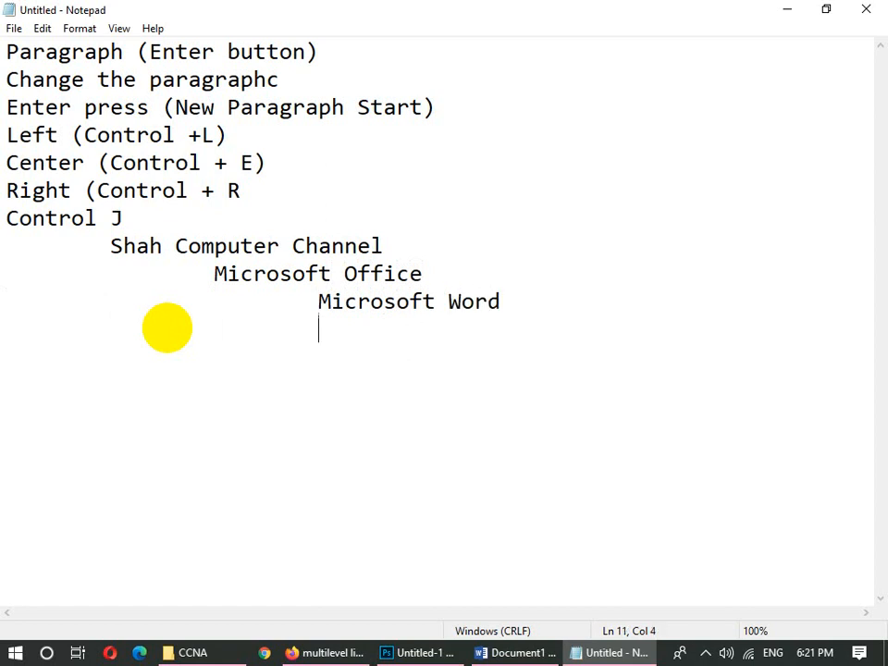
Add "Home Tab" one level deeper than "Microsoft Word" and point out the outline's levels by highlighting its text.
text(Hoem)
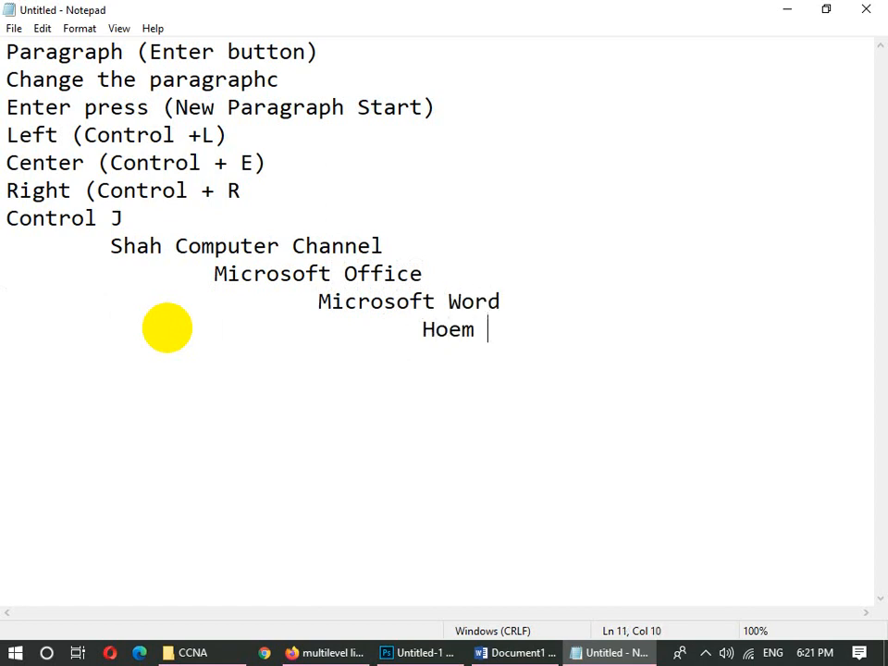
key(BackSpace)
key(BackSpace)
key(BackSpace)
text(me Tab)
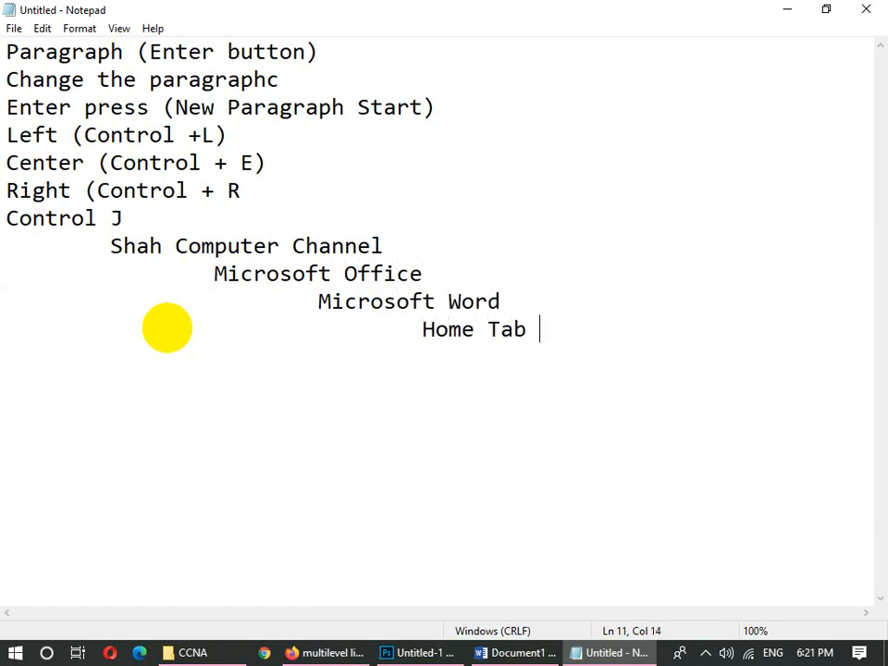
drag(382, 246, 219, 251)
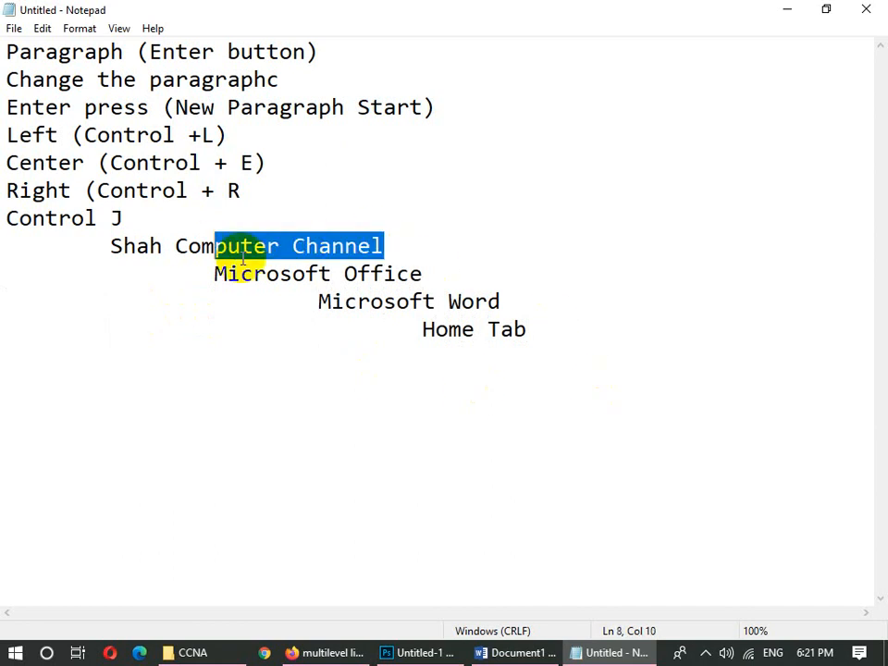
drag(423, 301, 357, 302)
Start a second outline with "Afghanistan" unindented on a new line below "Home Tab" and "Kabul" indented one level beneath it.
click(593, 345)
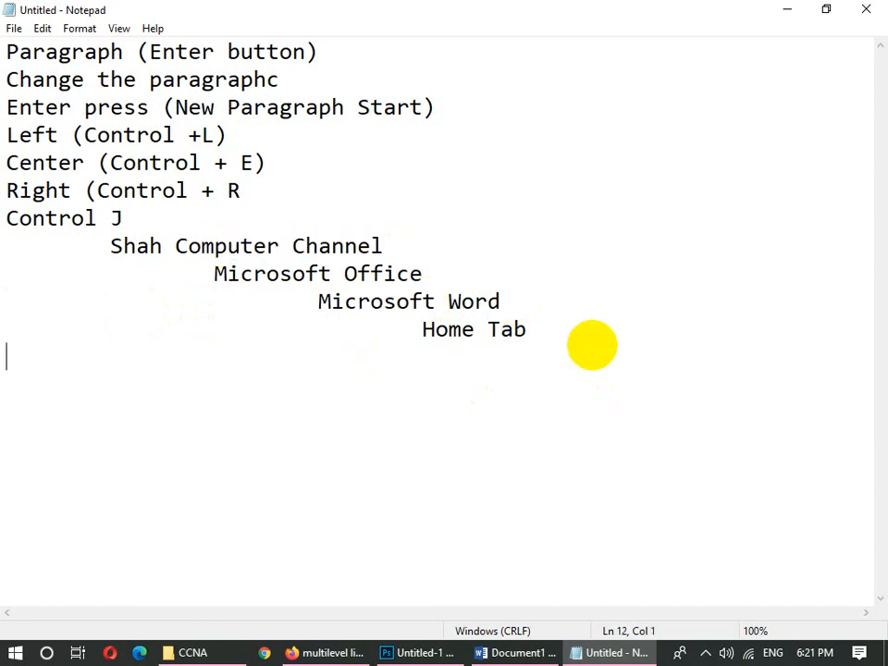
text(Afghanistan)
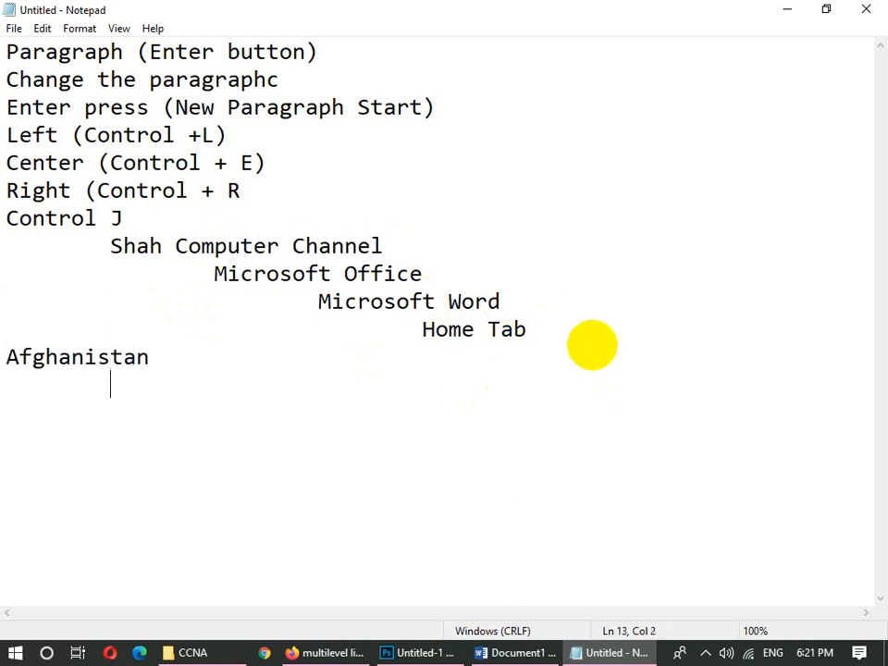
text(Kabul)
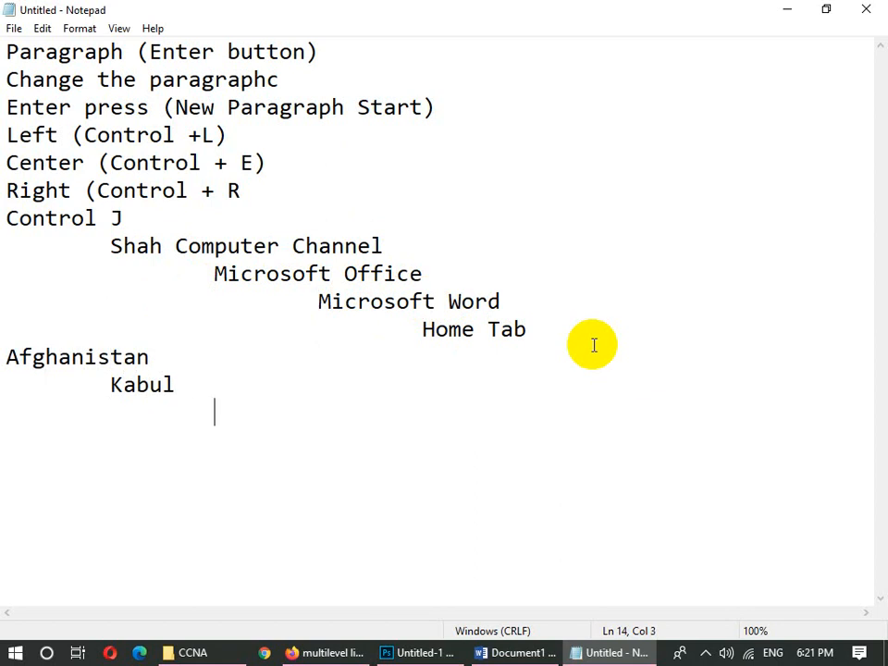
Add "Shar-e-now" as a line indented one level deeper than "Kabul".
text(Shar)
key(BackSpace)
key(BackSpace)
key(BackSpace)
text(ha)
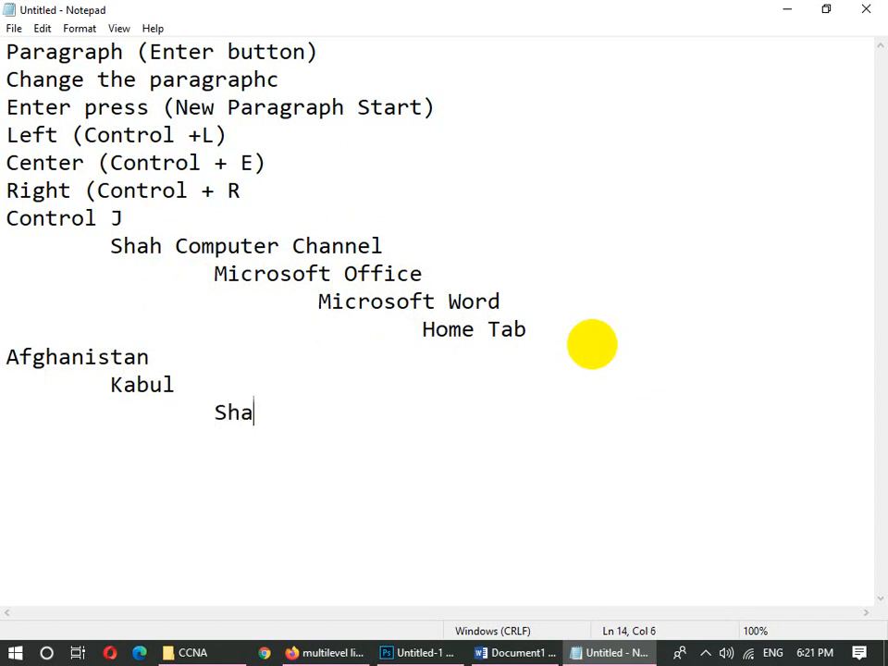
text(re)
key(BackSpace)
text(-e-0)
key(BackSpace)
text(now)
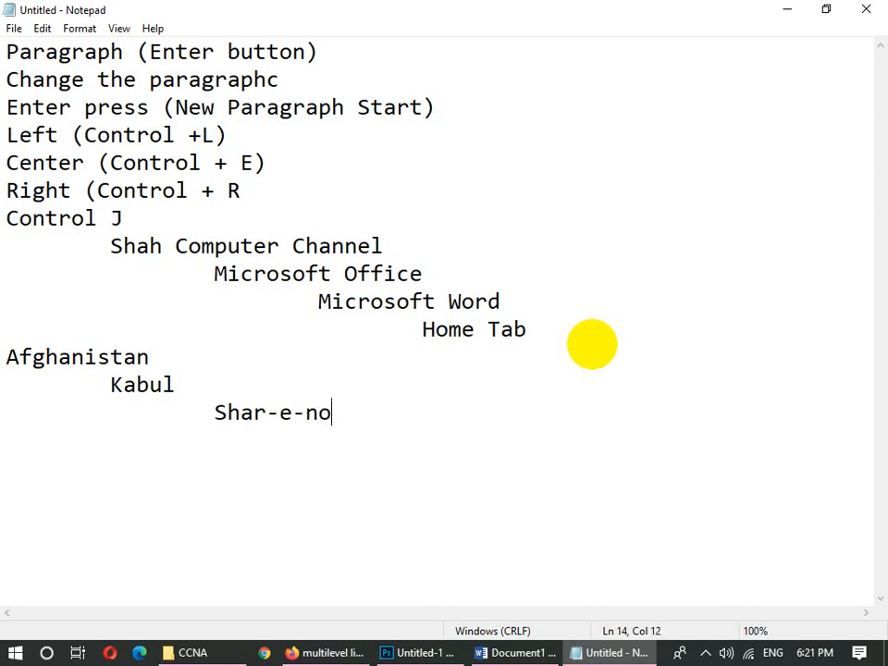
Add "Shah computer" as a line indented one level deeper than "Shar-e-now".
key(Return)
key(Tab)
key(Tab)
key(Tab)
text(Shah computer)
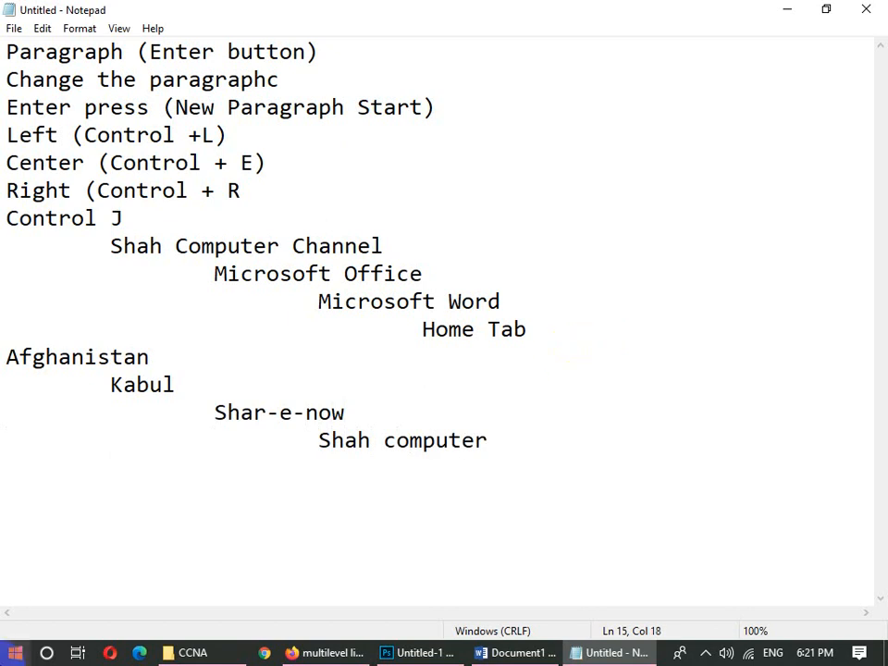
Switch to Word, close the current document without saving it, and create a new blank document.
click(515, 652)
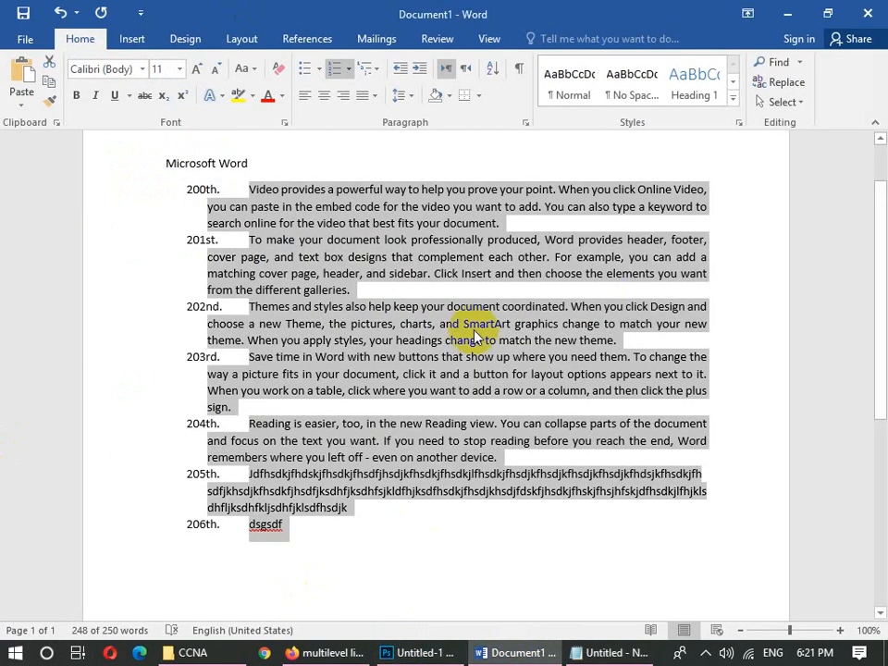
key(ctrl+w)
key(n)
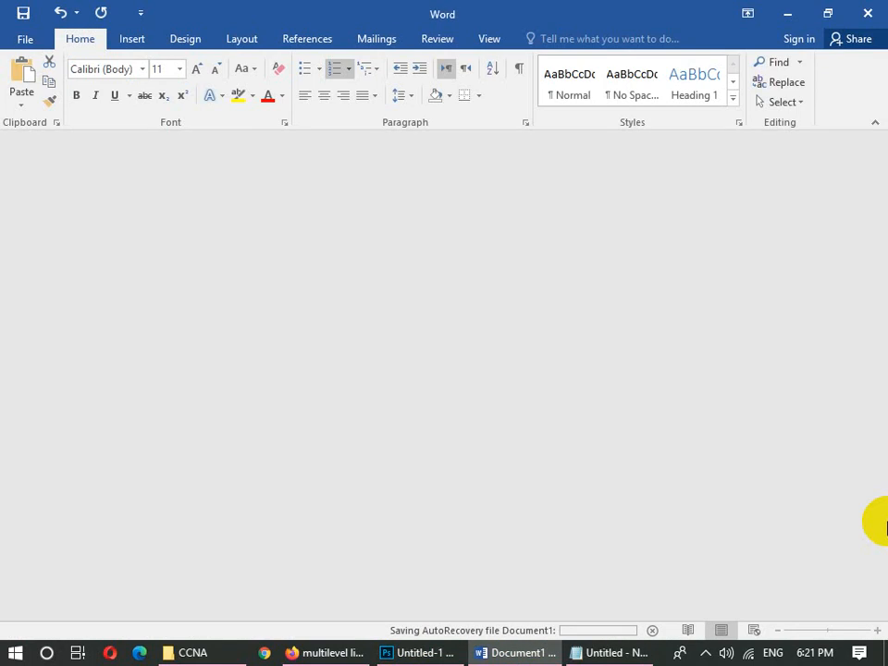
key(ctrl+n)
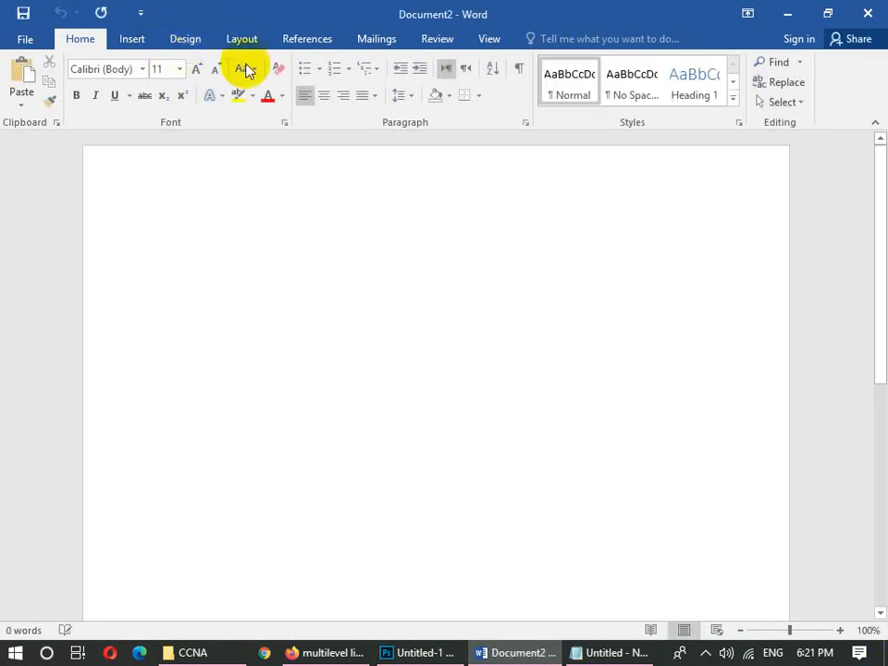
Apply the 1) a) i) multilevel list style and enter "Shah Computer Channel" as the first item.
click(372, 68)
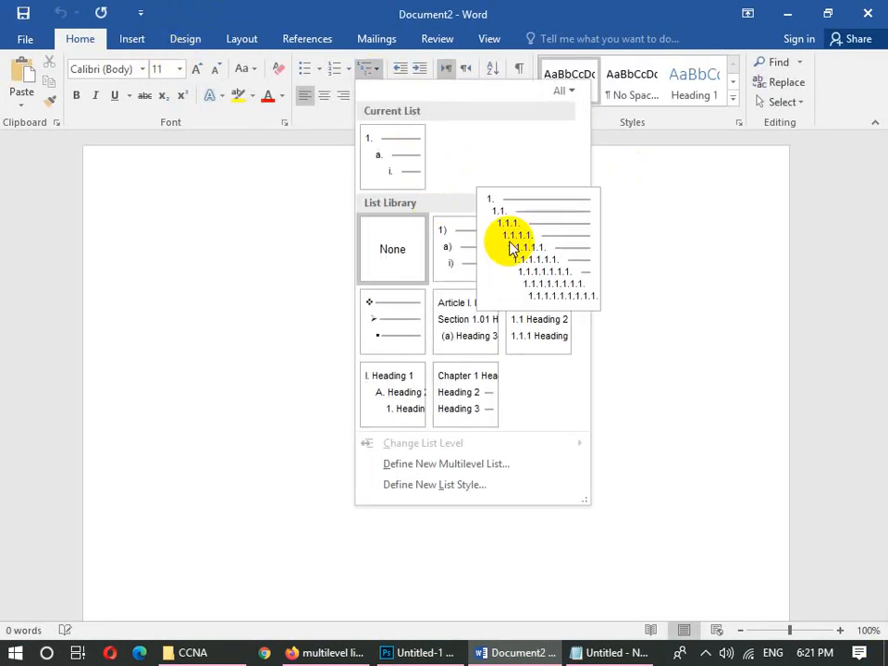
click(481, 270)
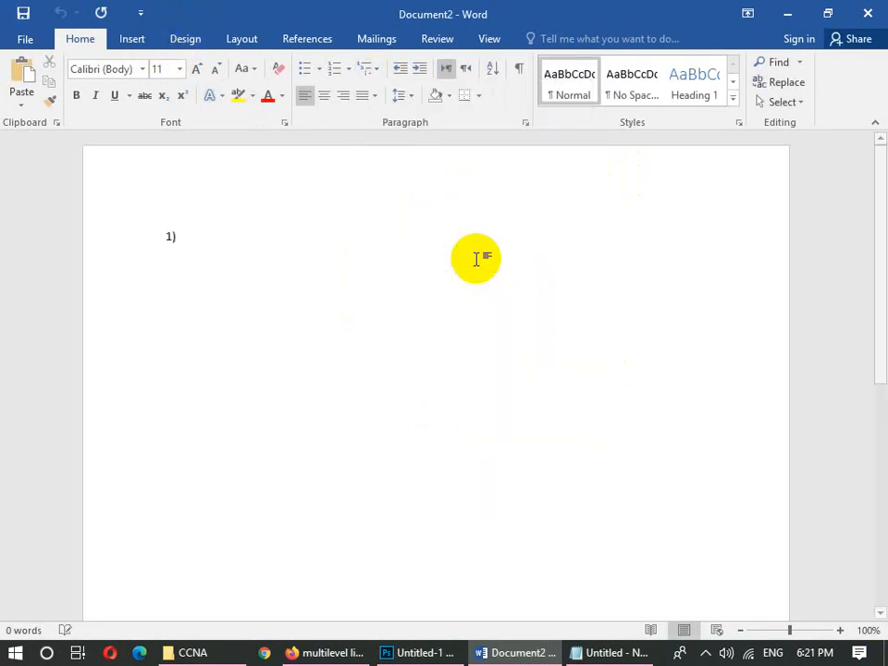
text(M)
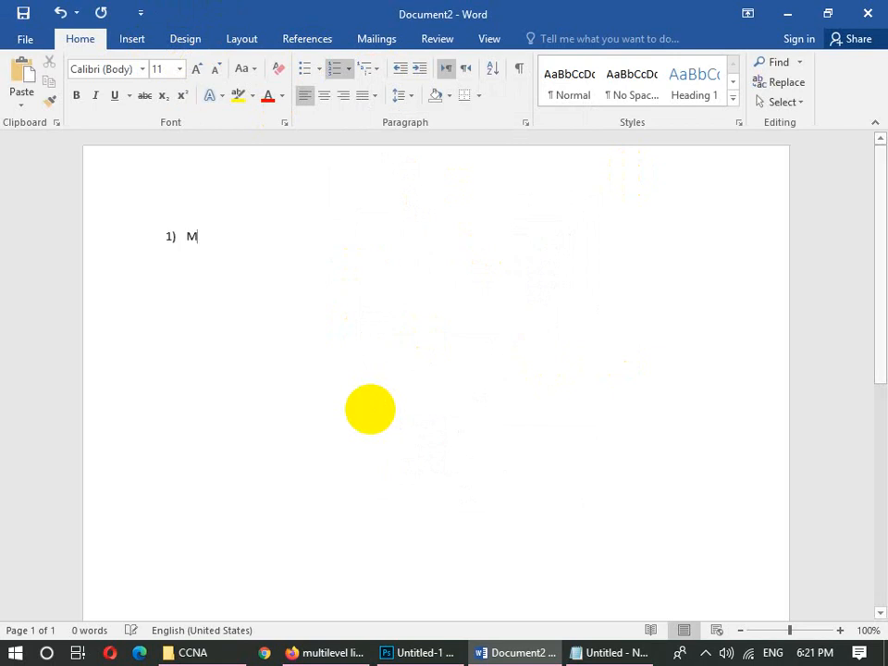
key(BackSpace)
text(Shah Co)
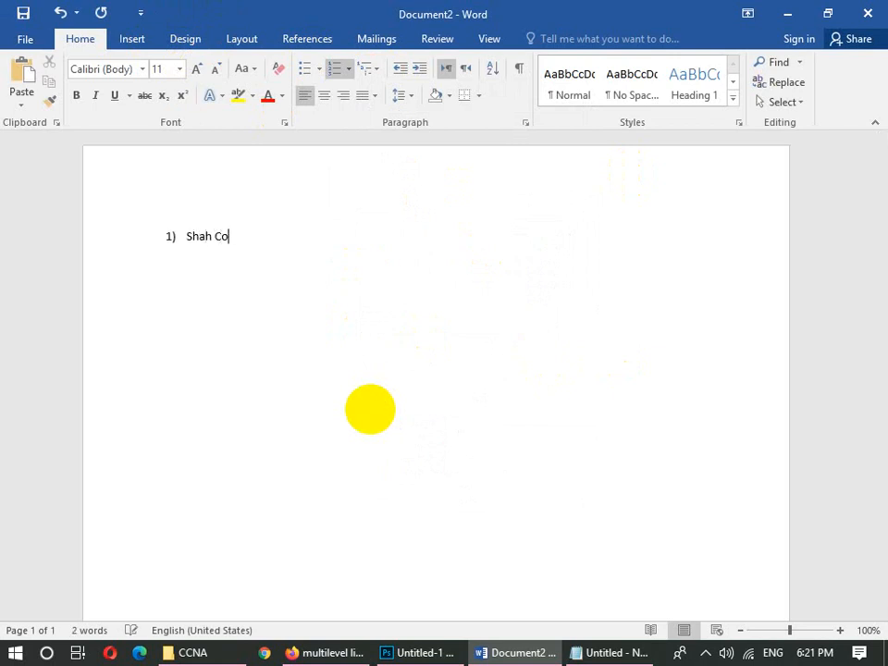
text(mputer Channel)
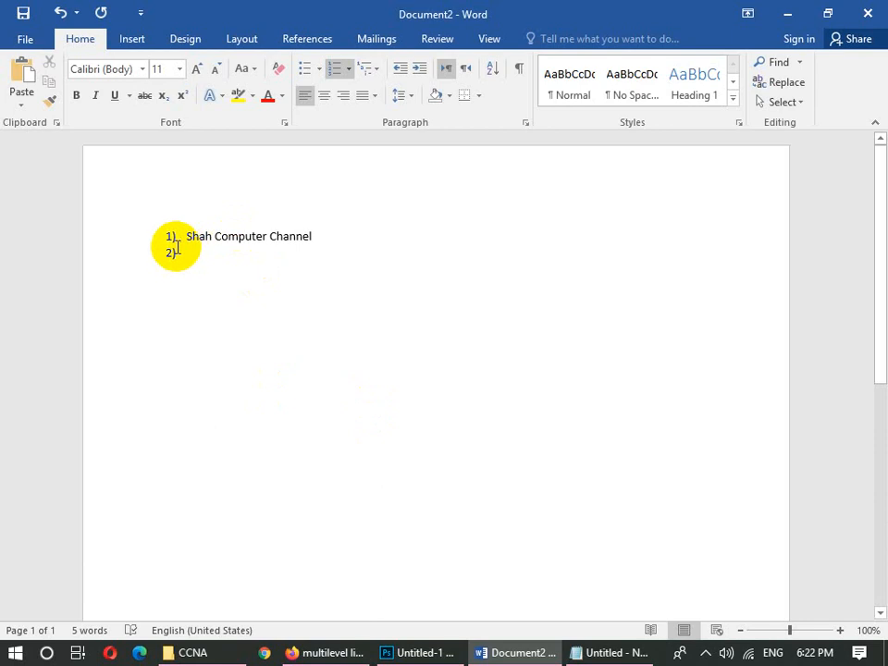
text(\)
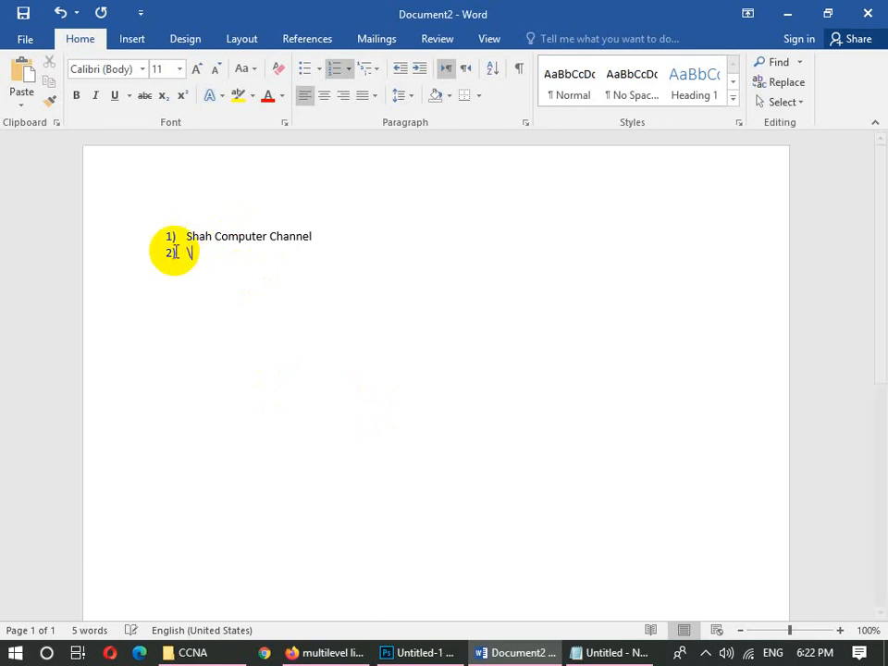
key(BackSpace)
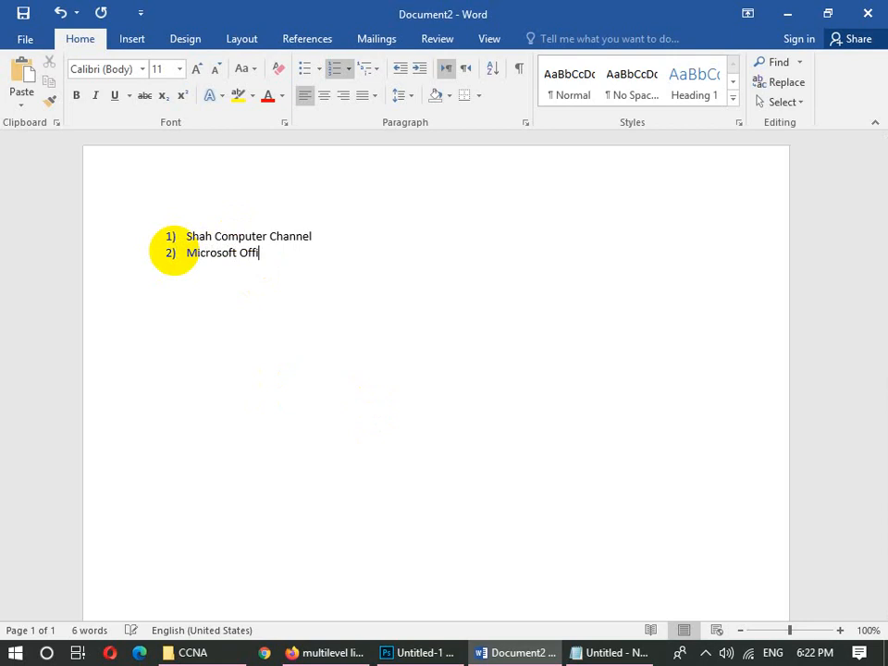
key(BackSpace)
key(BackSpace)
key(BackSpace)
key(BackSpace)
key(BackSpace)
key(BackSpace)
key(BackSpace)
key(BackSpace)
key(BackSpace)
key(BackSpace)
key(BackSpace)
key(BackSpace)
key(BackSpace)
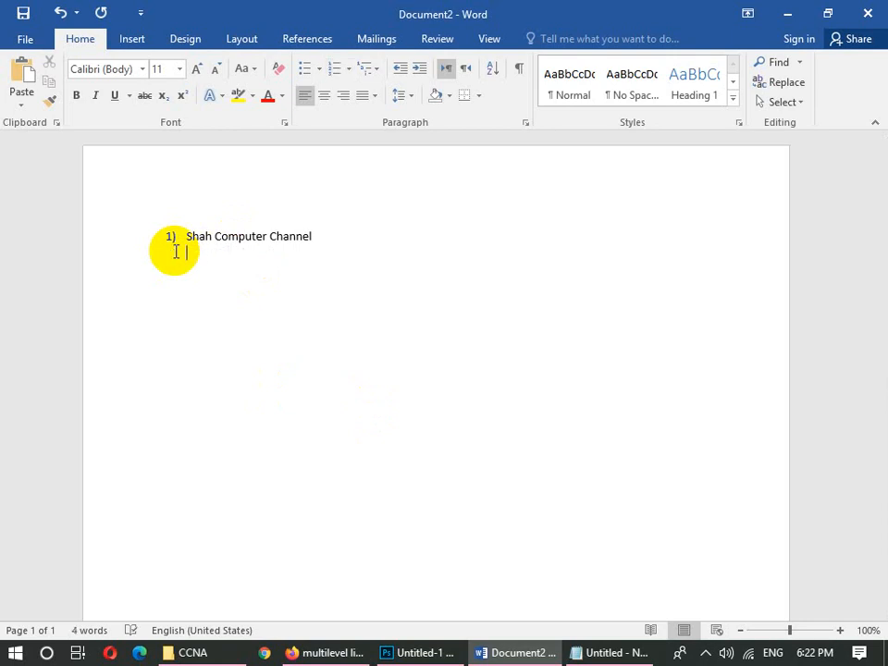
Restore the numbering on the new line, then add "Microsoft Office" as second-level item a) and "Microsoft Word" as third-level item i).
key(ctrl+z)
key(Tab)
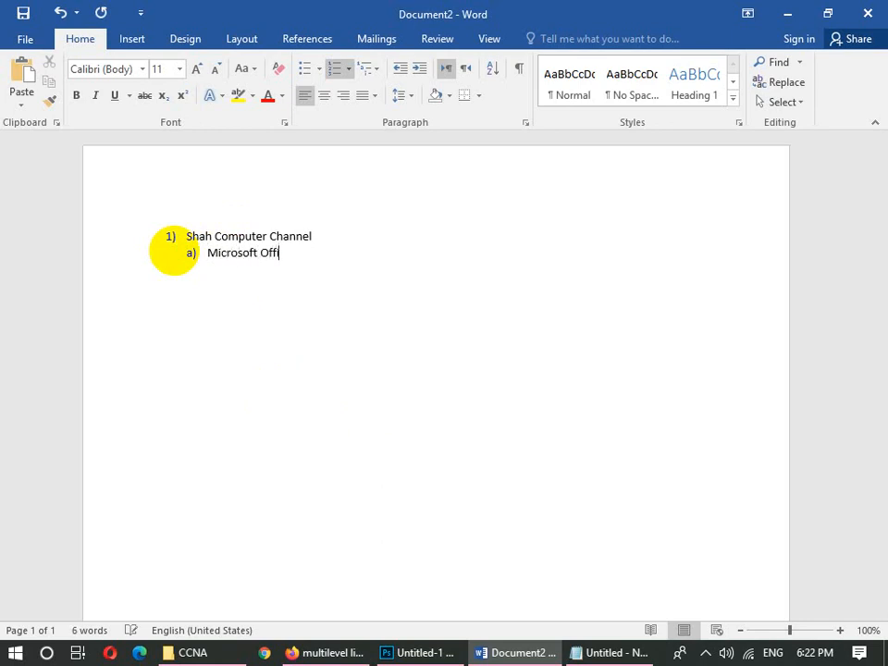
key(Return)
key(Tab)
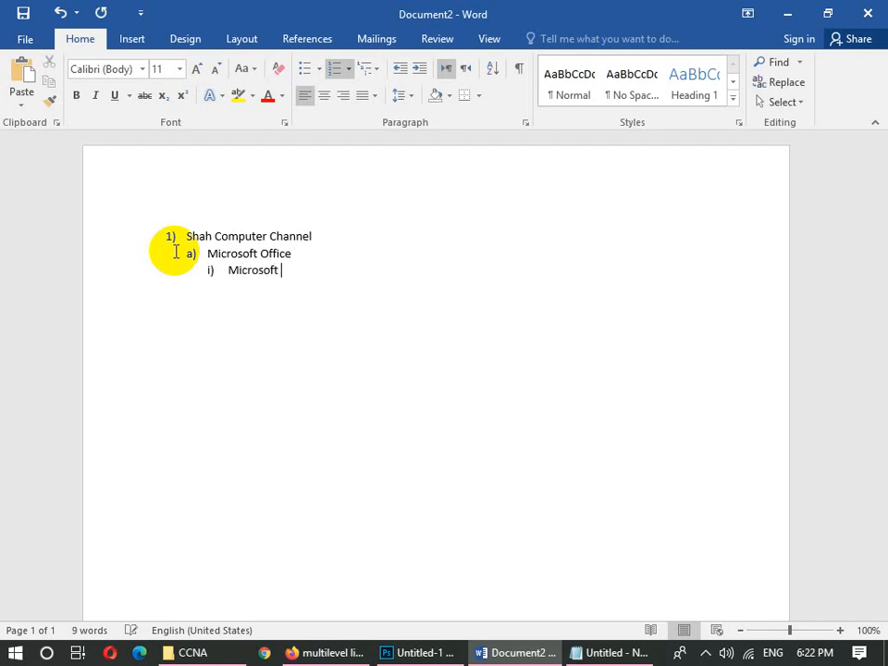
text(Microsoft Word)
key(Return)
Add "Home Tab", "Paragraph Group" and "Multilevel list" below "Microsoft Word", each one list level deeper than the line before.
key(Tab)
key(Tab)
key(shift+Tab)
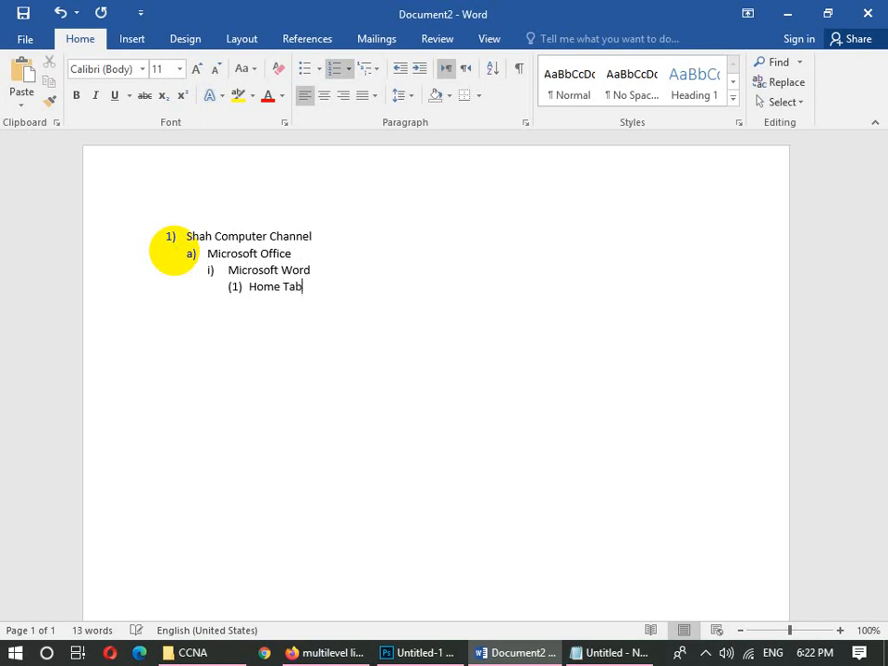
text(Home Tab)
key(Return)
key(Tab)
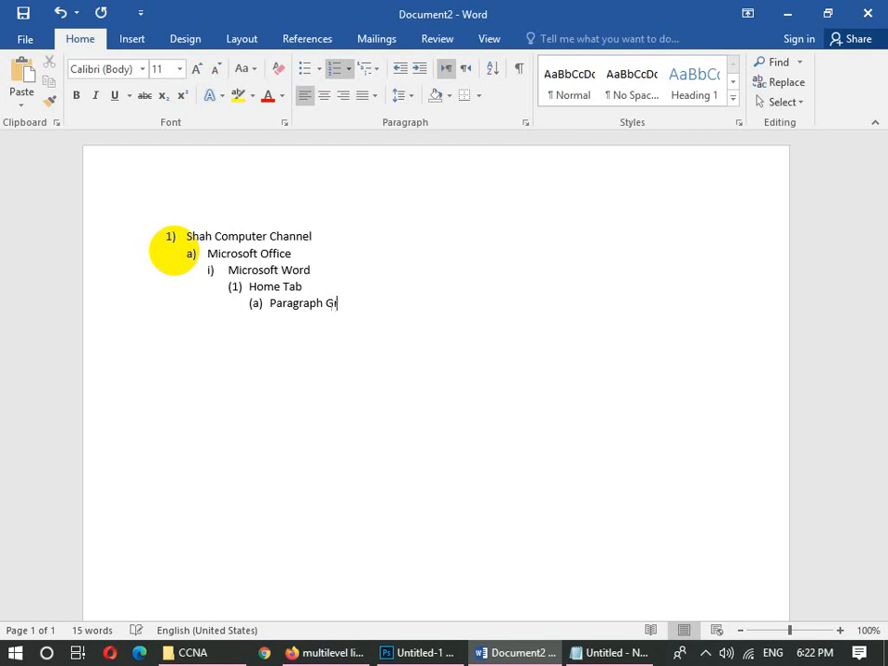
key(Return)
key(Tab)
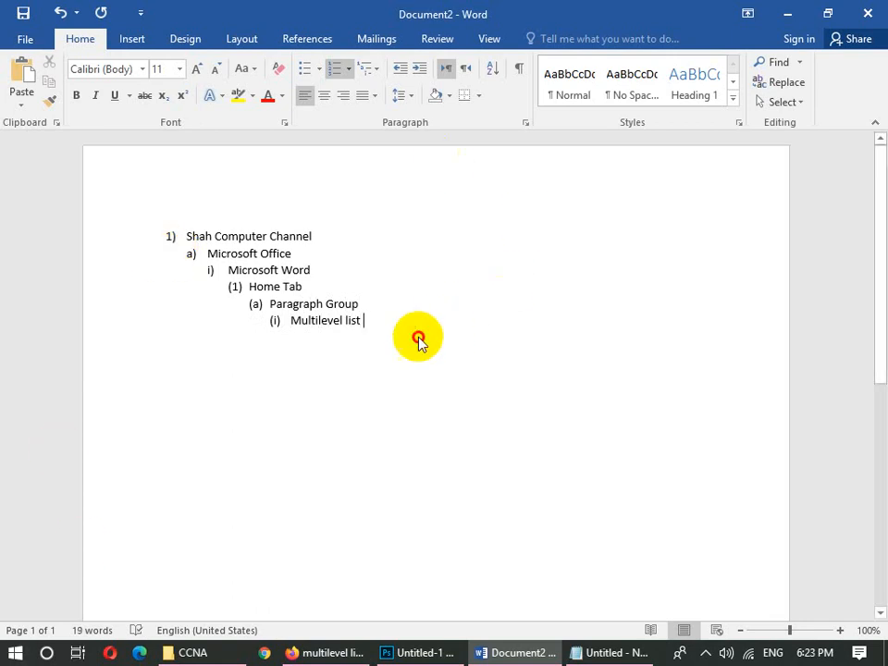
Apply the I. Heading 1, A. Heading 2 multilevel list style to the whole list.
drag(418, 338, 188, 236)
click(349, 70)
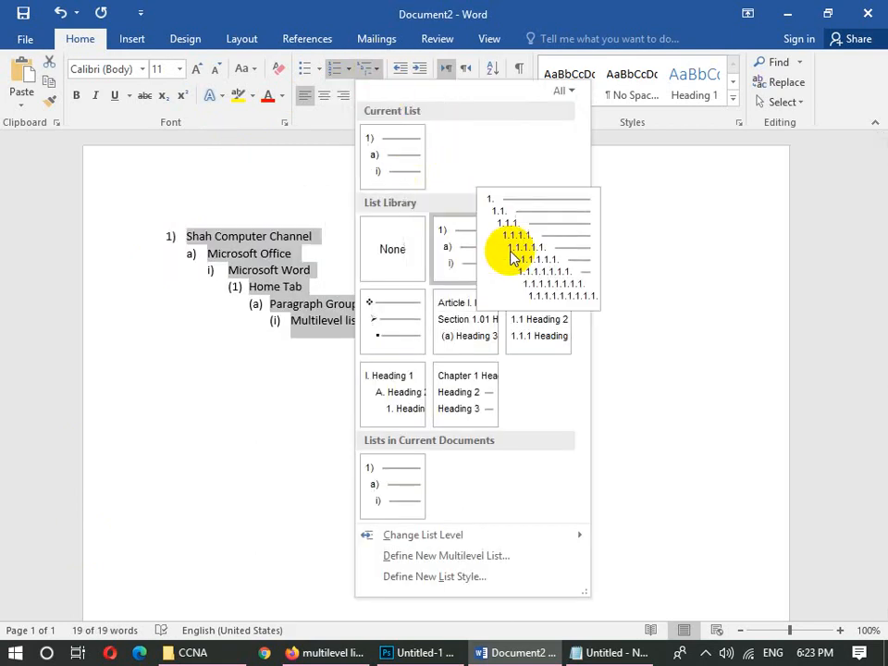
click(408, 404)
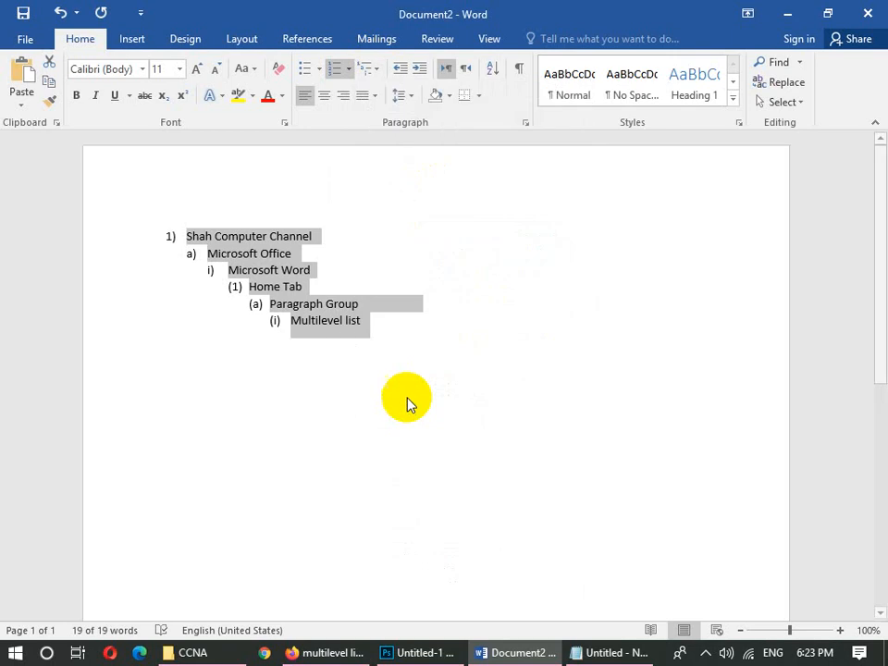
Apply the document's 1) a) i) multilevel style to the selected list, then remove its numbering with None.
click(380, 74)
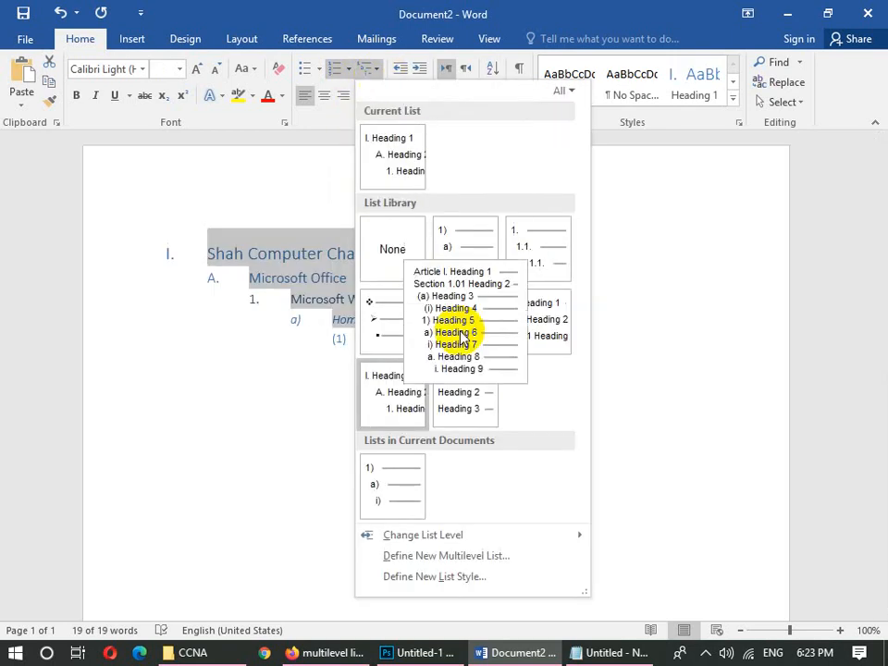
click(413, 486)
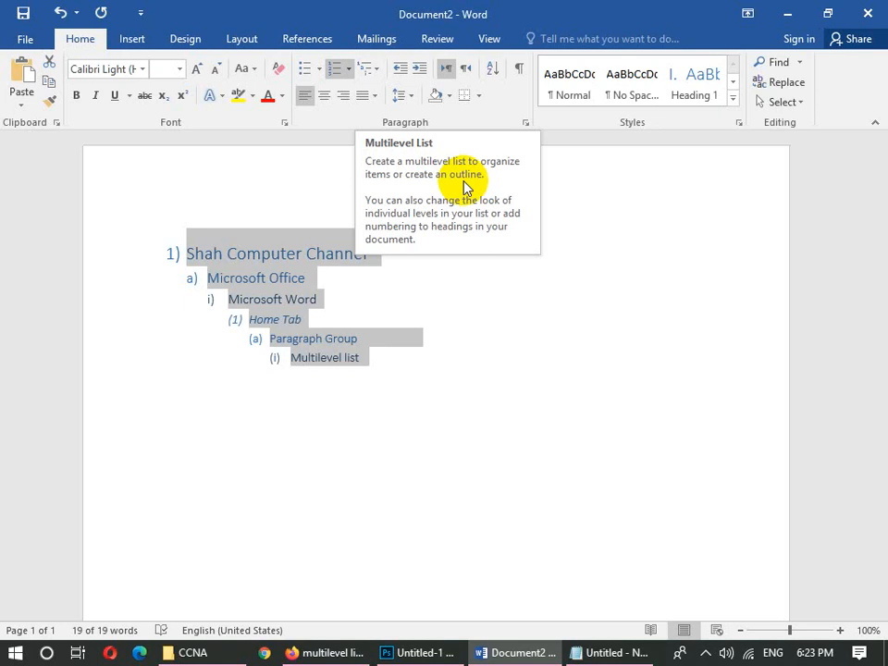
click(376, 70)
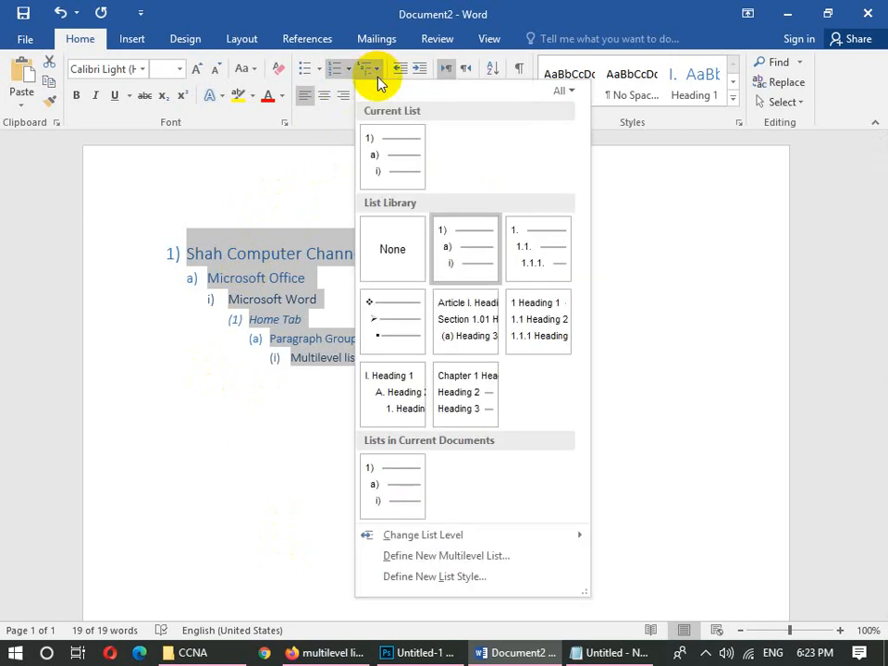
click(378, 250)
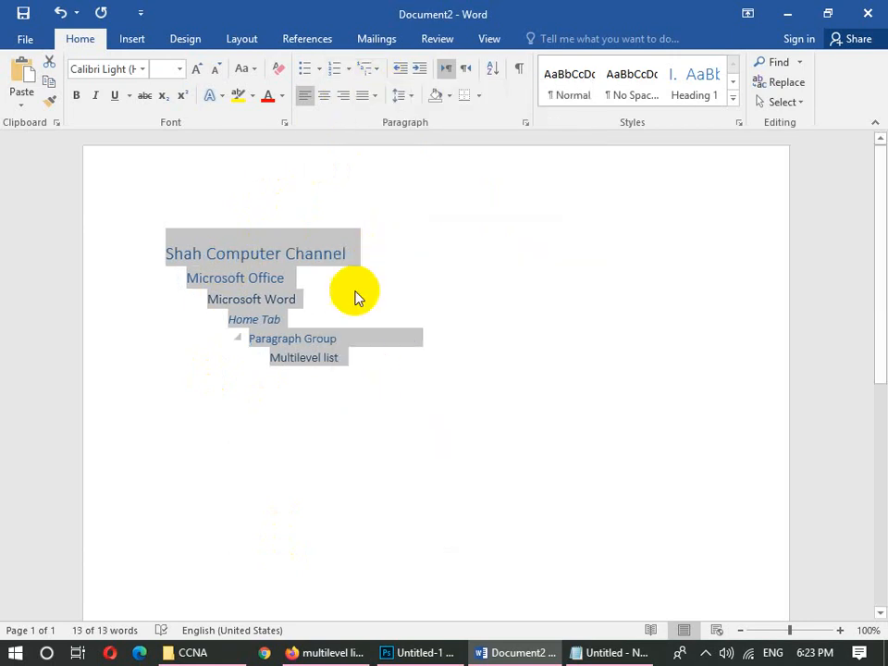
Start defining a new multilevel list and set the level 1 number's font size to 12.
click(371, 71)
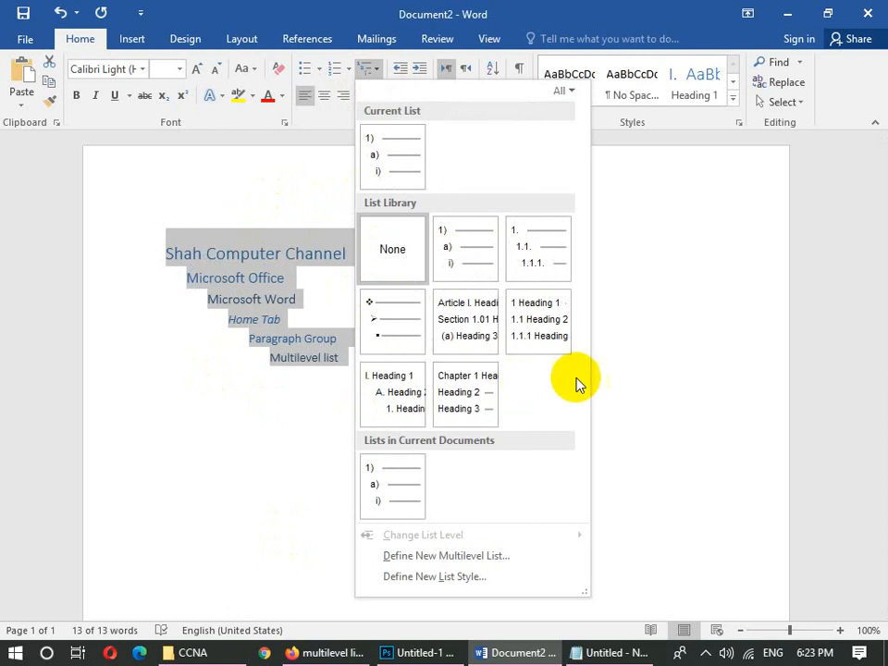
click(439, 556)
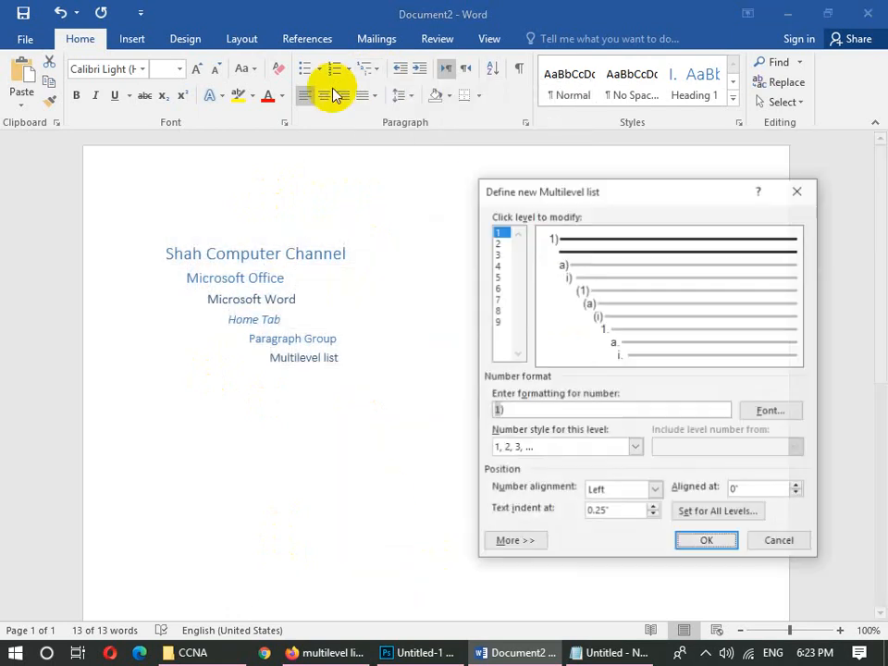
drag(598, 198, 503, 122)
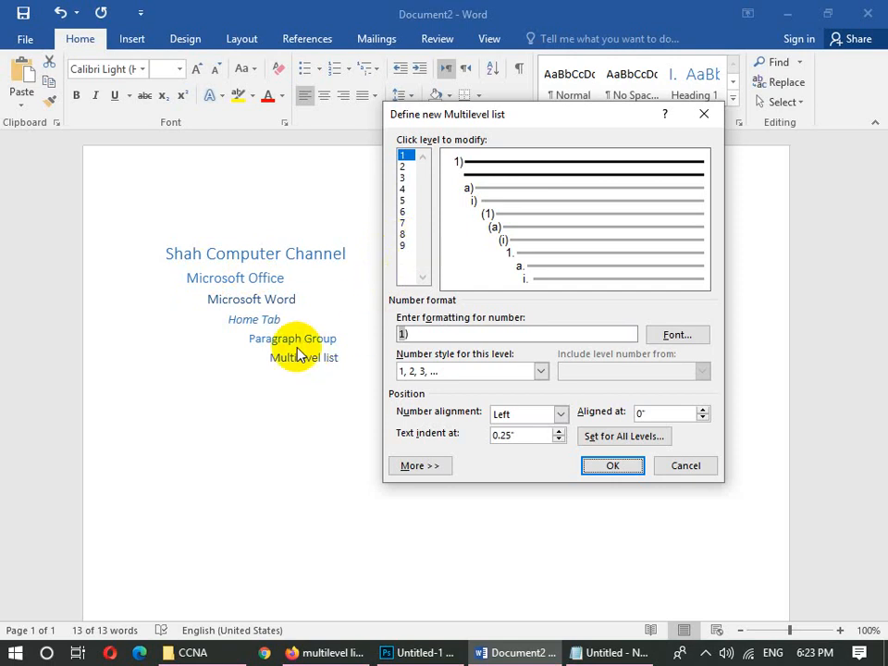
click(681, 338)
click(599, 199)
click(600, 198)
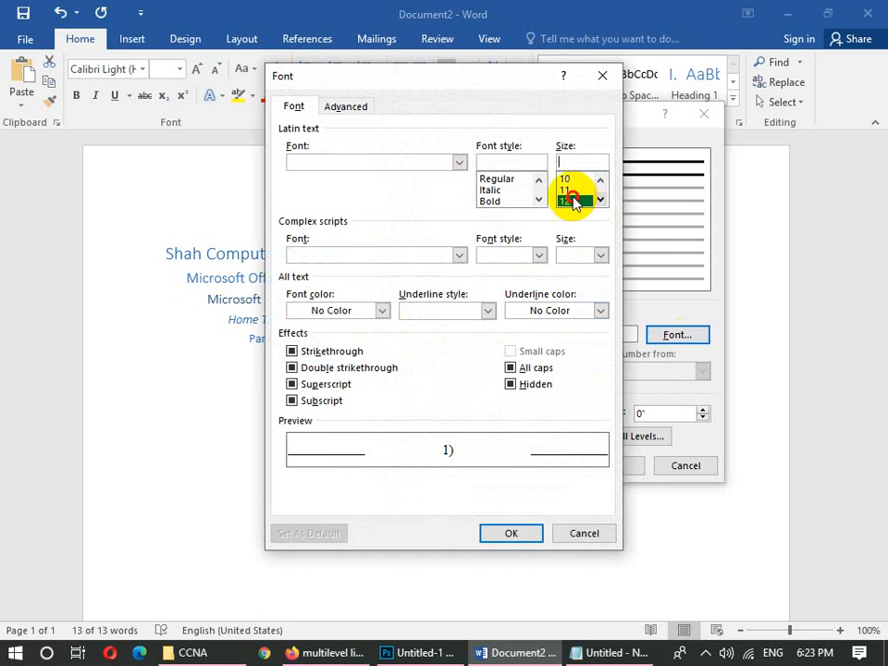
click(570, 201)
click(514, 533)
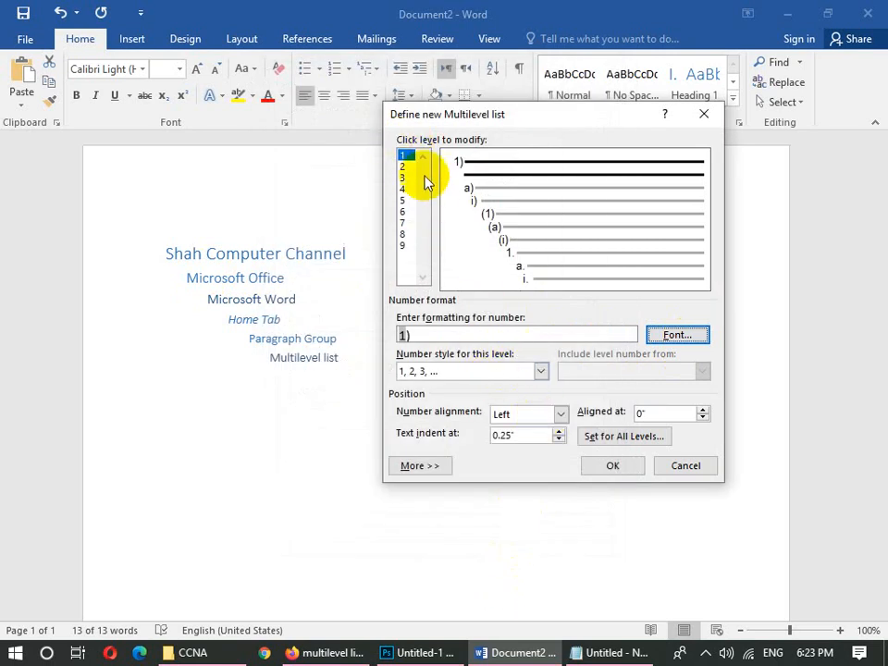
Set the level 2 number's font size to 14 and its font color to red.
click(403, 166)
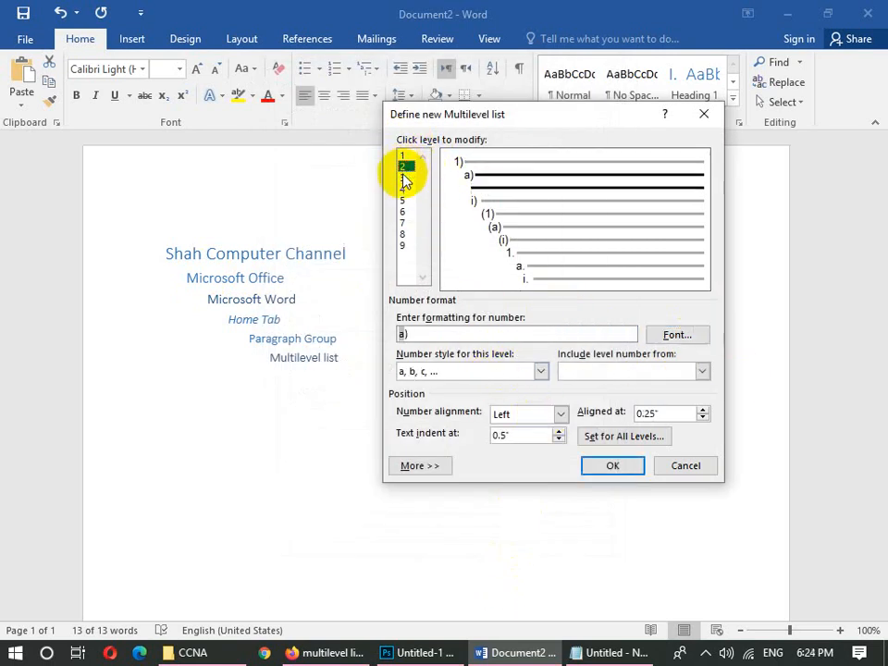
click(675, 335)
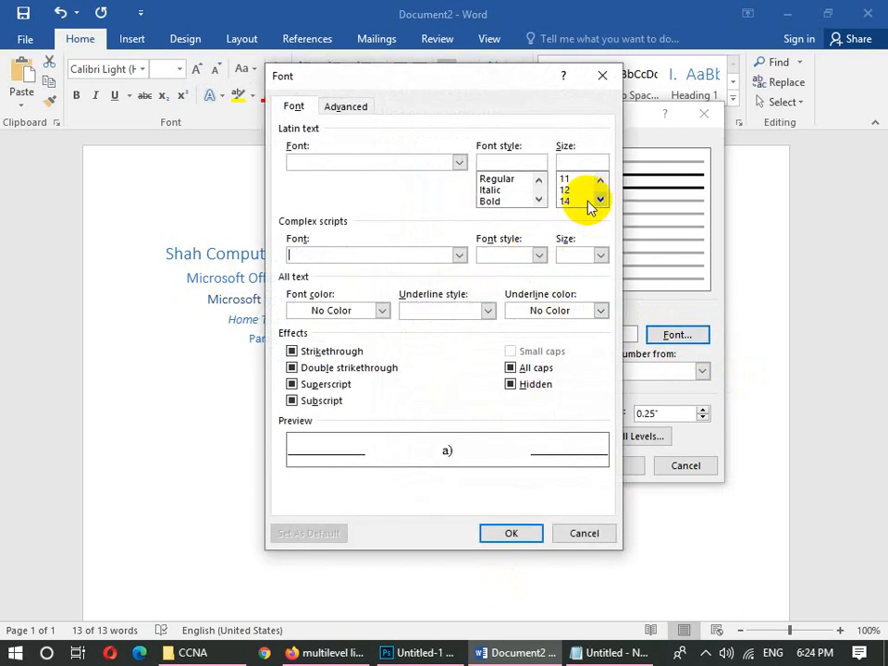
click(578, 200)
click(381, 311)
click(309, 463)
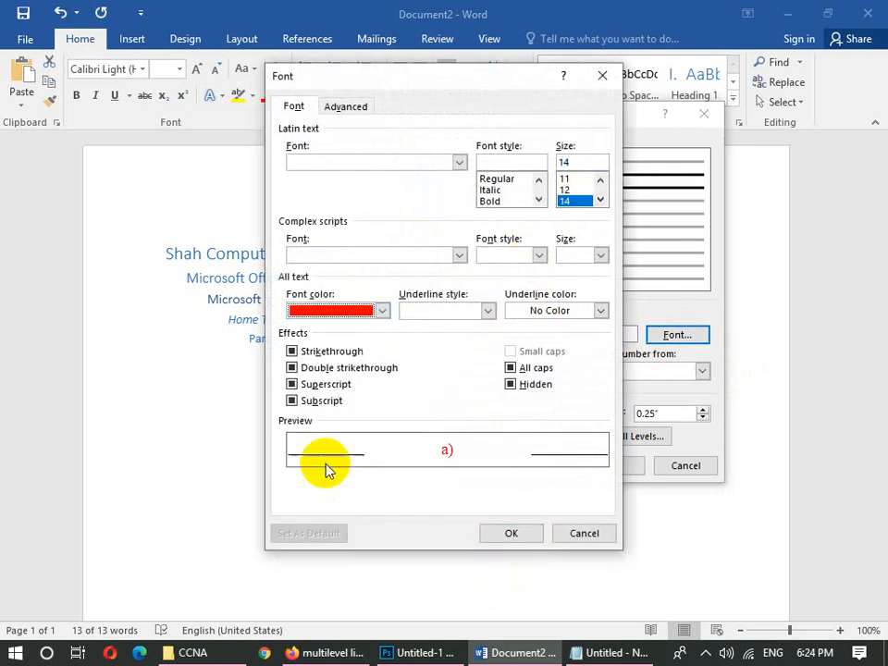
click(503, 533)
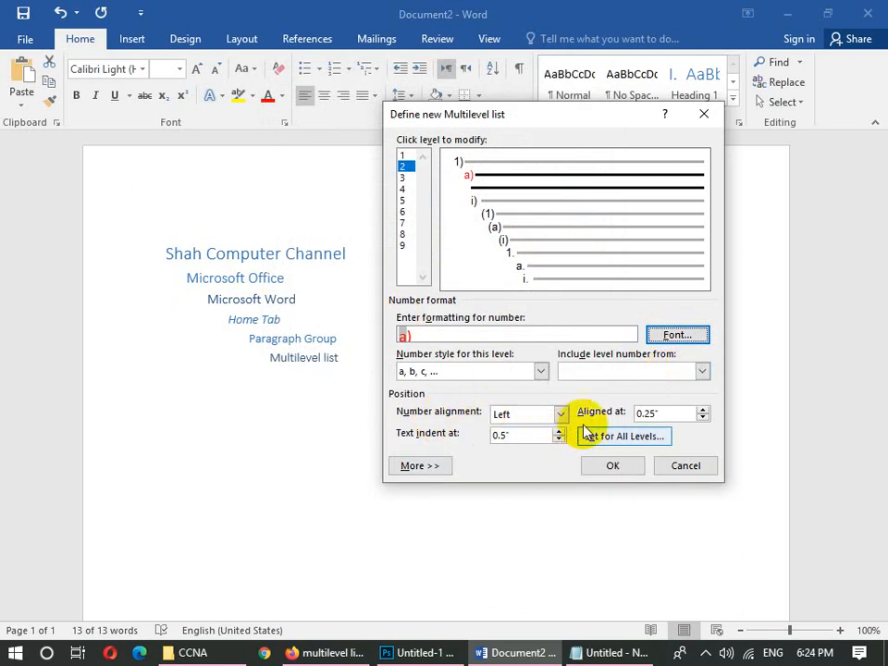
Check level 2's included level number and number style options, then apply the new multilevel list definition.
click(599, 368)
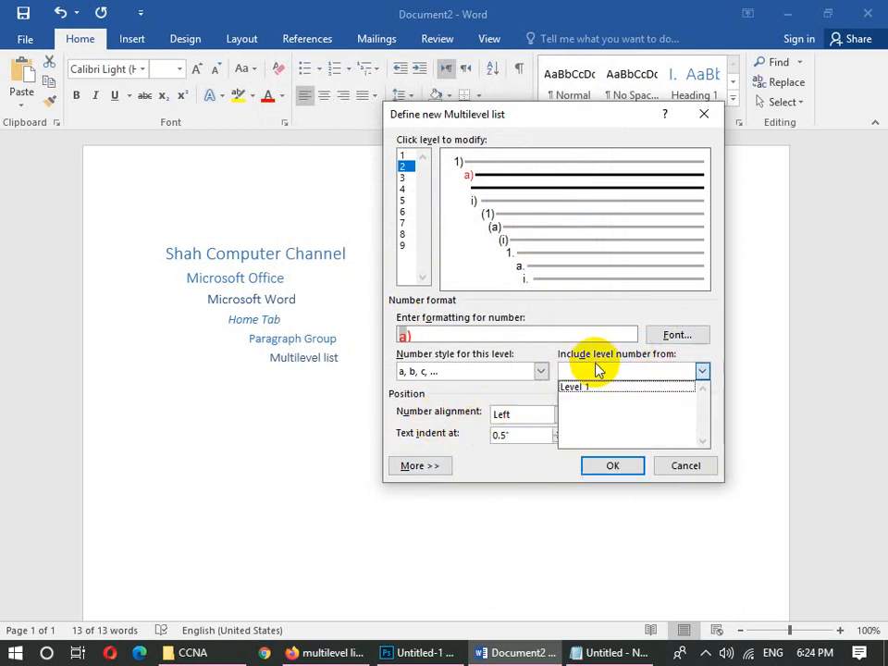
click(541, 371)
click(541, 371)
click(541, 370)
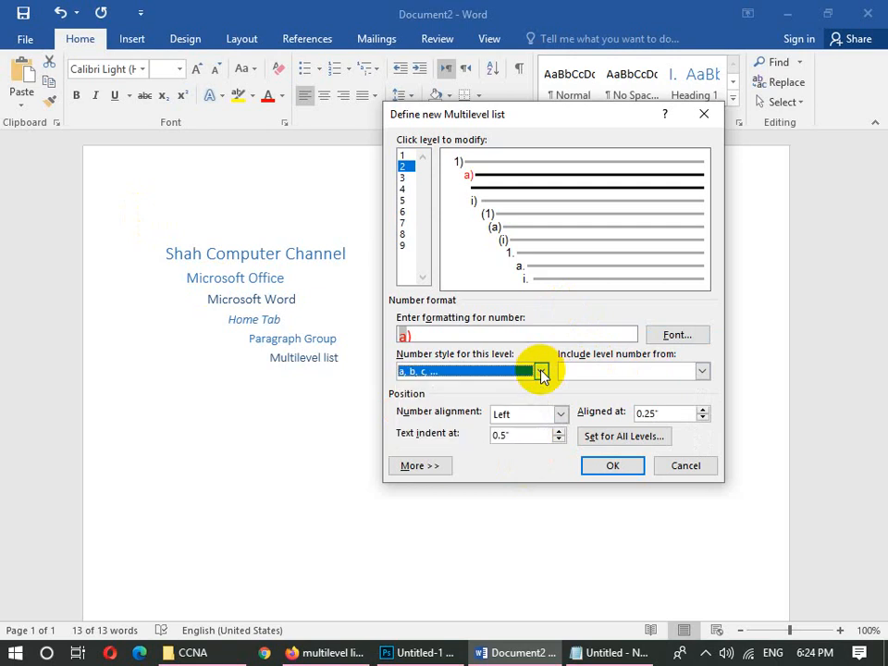
click(608, 467)
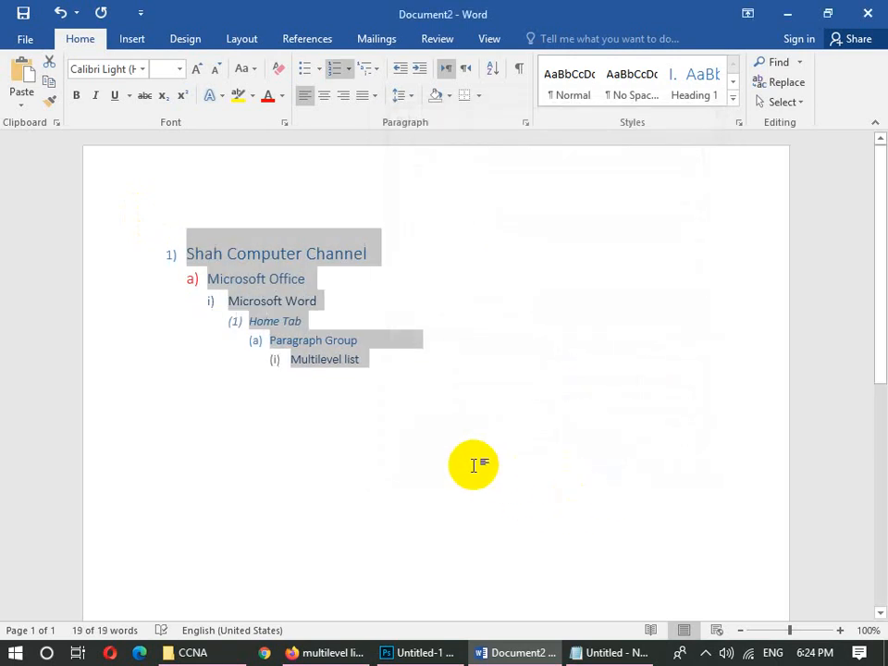
click(383, 72)
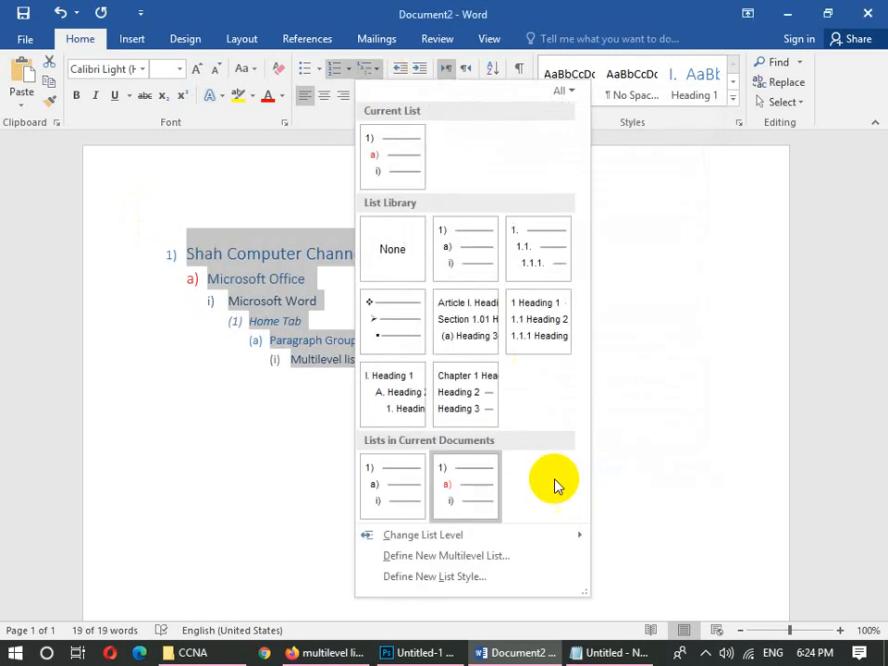
mouse_move(551, 535)
click(610, 399)
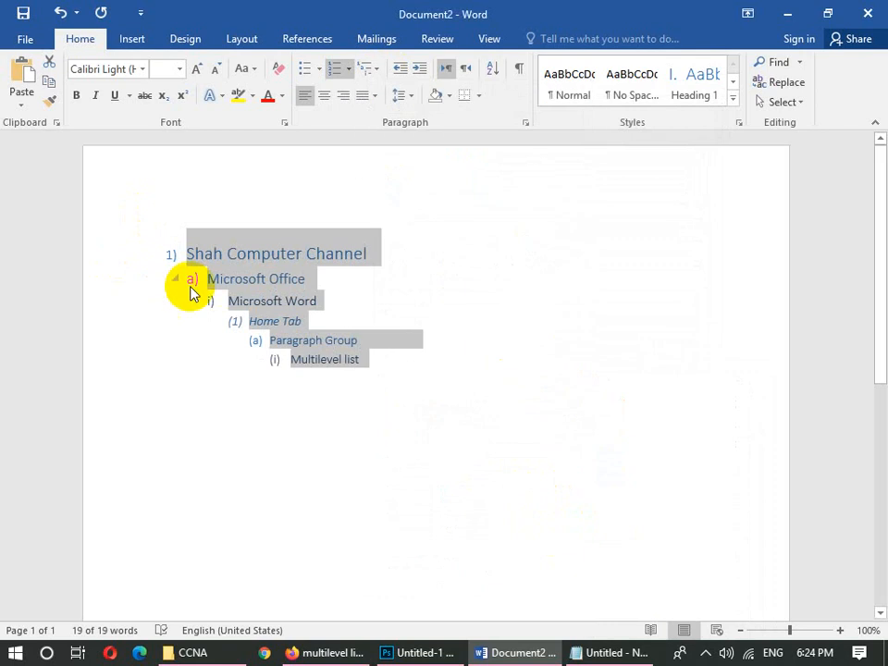
Change the list level of "Microsoft Office" to the third level, i).
click(192, 278)
click(307, 281)
drag(307, 281, 175, 278)
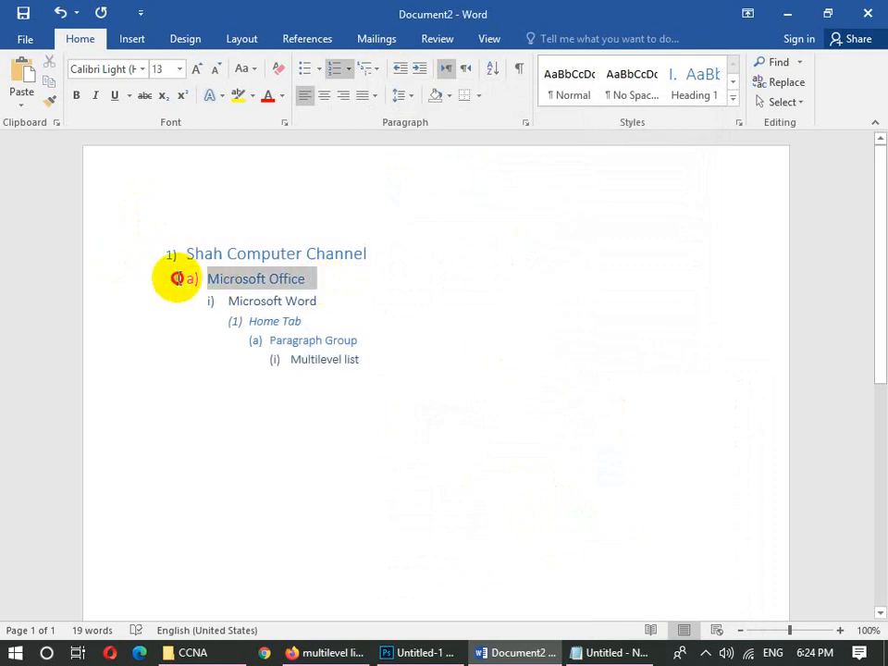
click(375, 74)
mouse_move(588, 525)
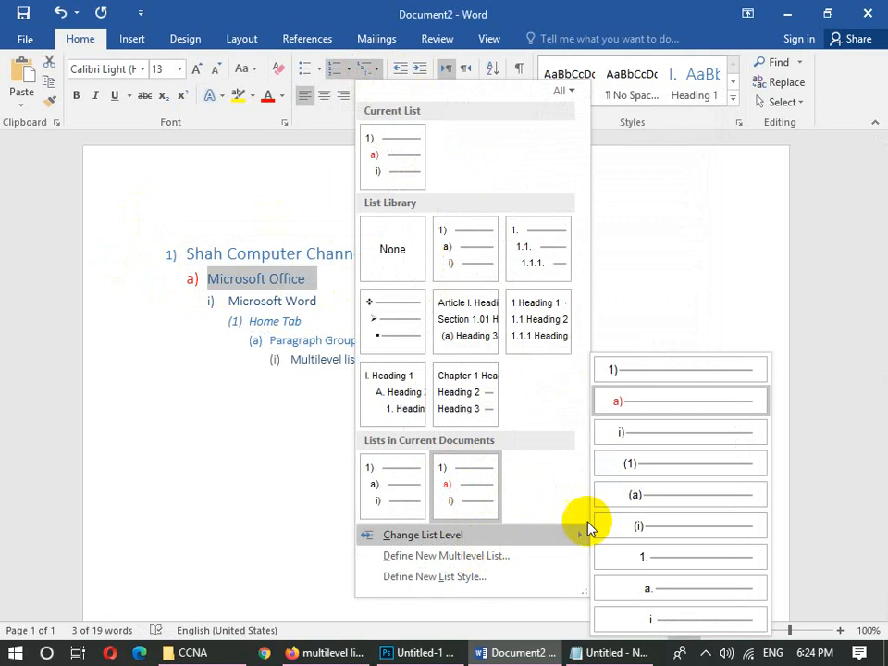
click(626, 426)
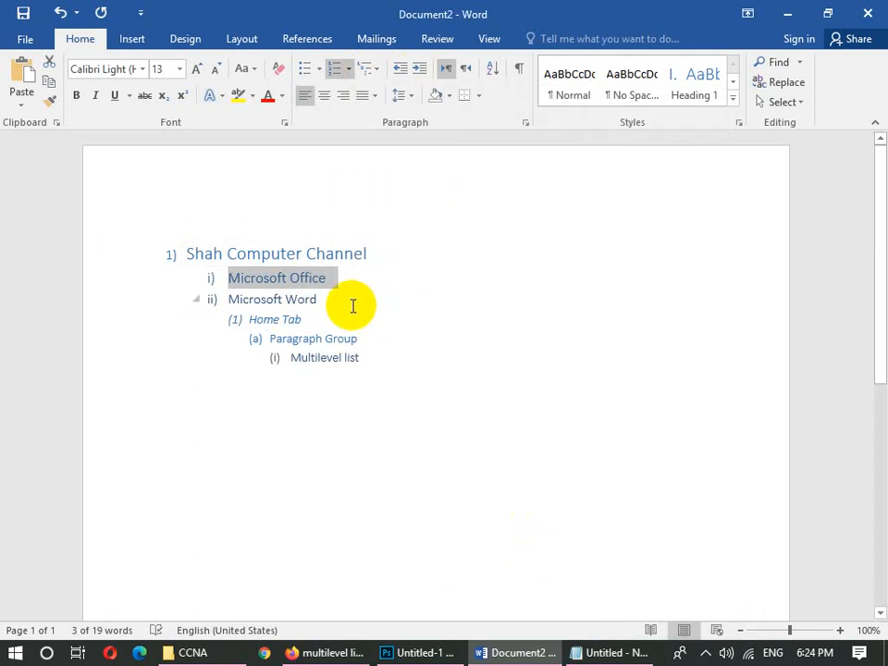
Change the list level of "Microsoft Word" to the fourth level, (1).
drag(323, 300, 222, 302)
click(381, 72)
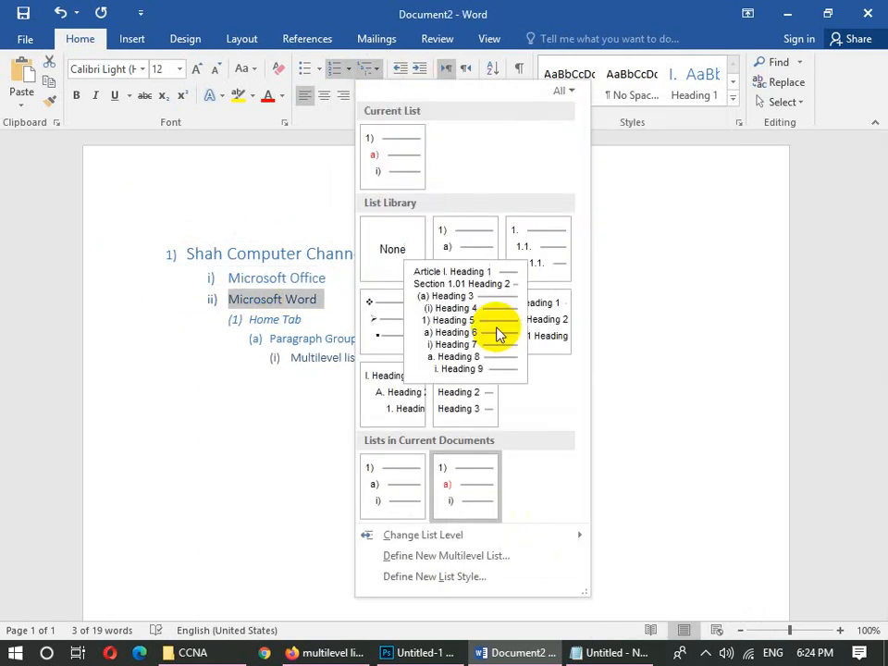
mouse_move(535, 527)
click(650, 465)
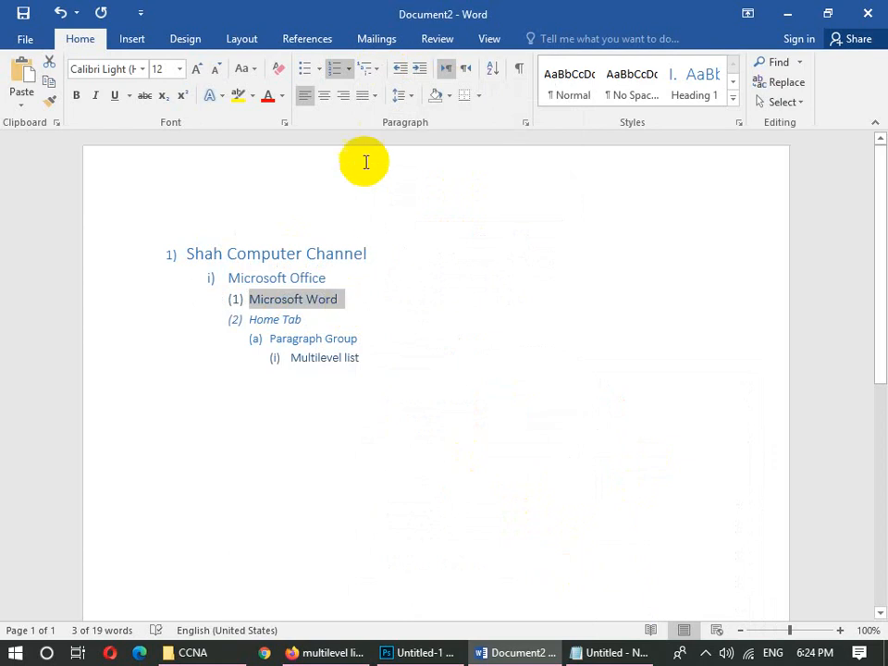
Select the whole list and remove its multilevel numbering with None.
drag(365, 359, 175, 253)
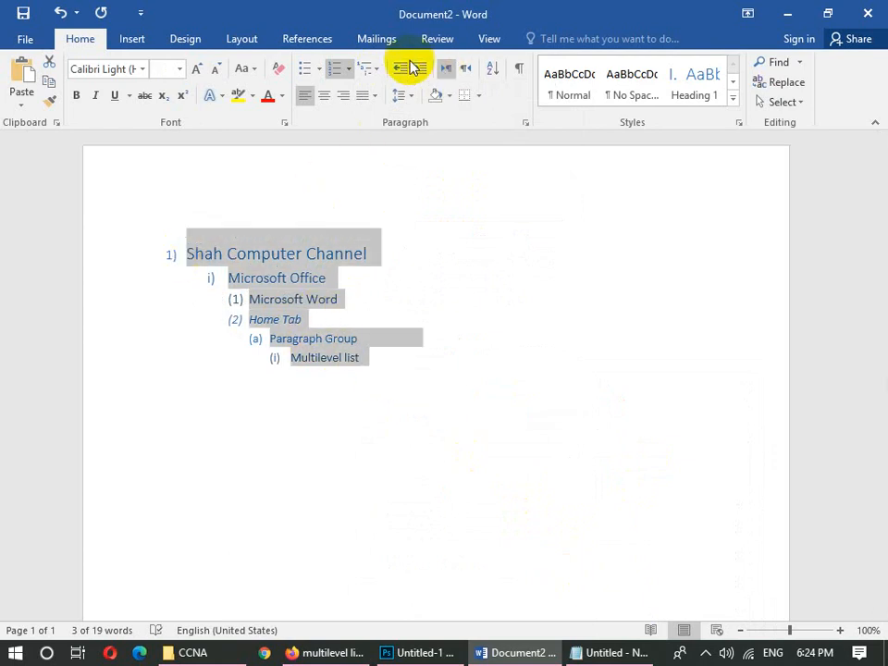
click(380, 70)
mouse_move(540, 534)
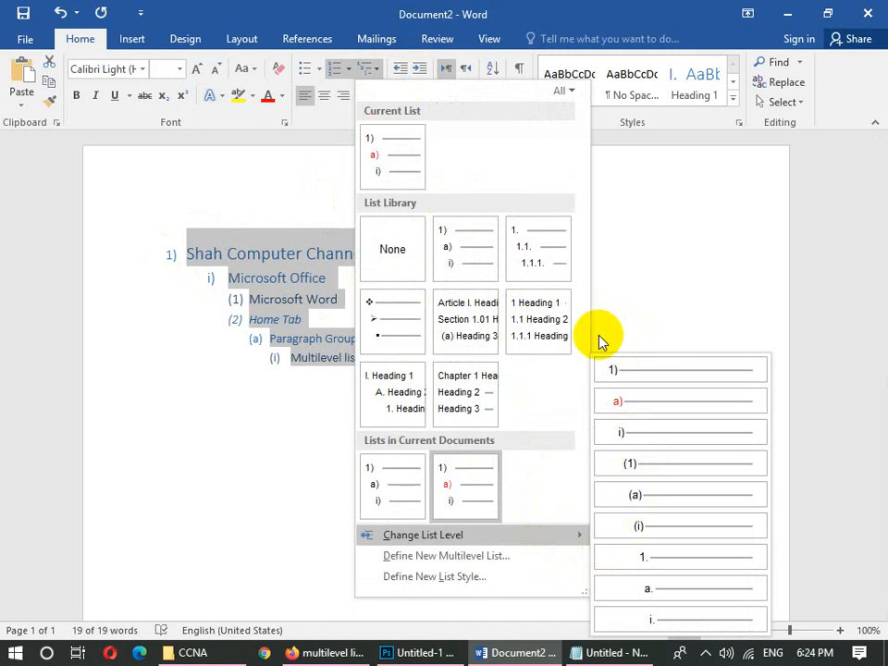
click(320, 398)
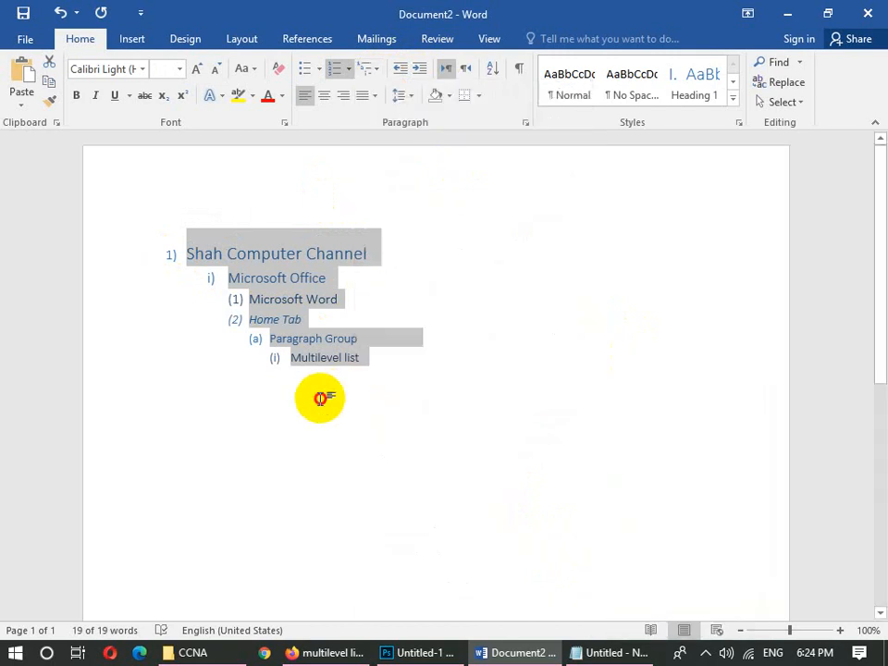
click(368, 70)
click(393, 240)
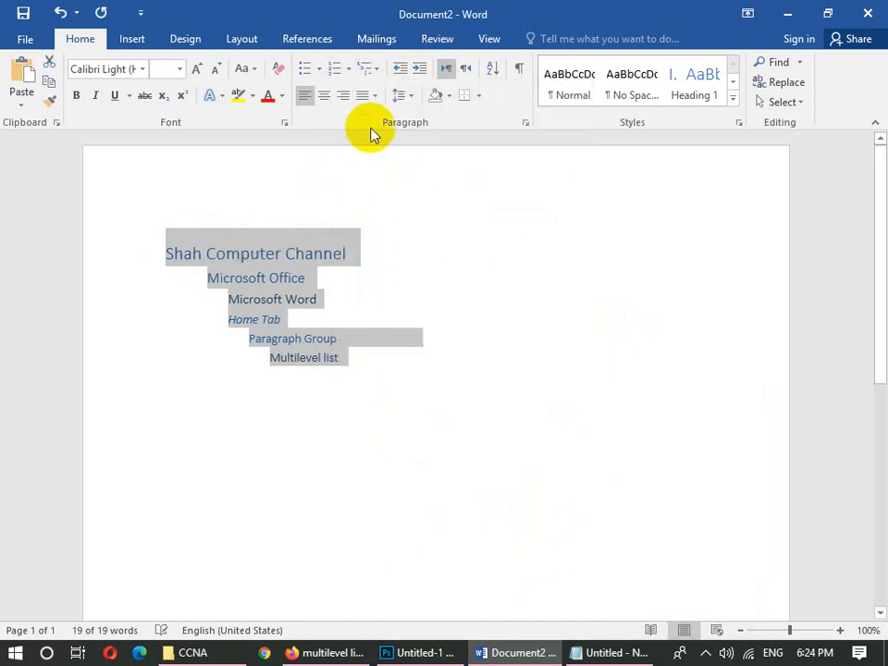
click(373, 95)
click(345, 70)
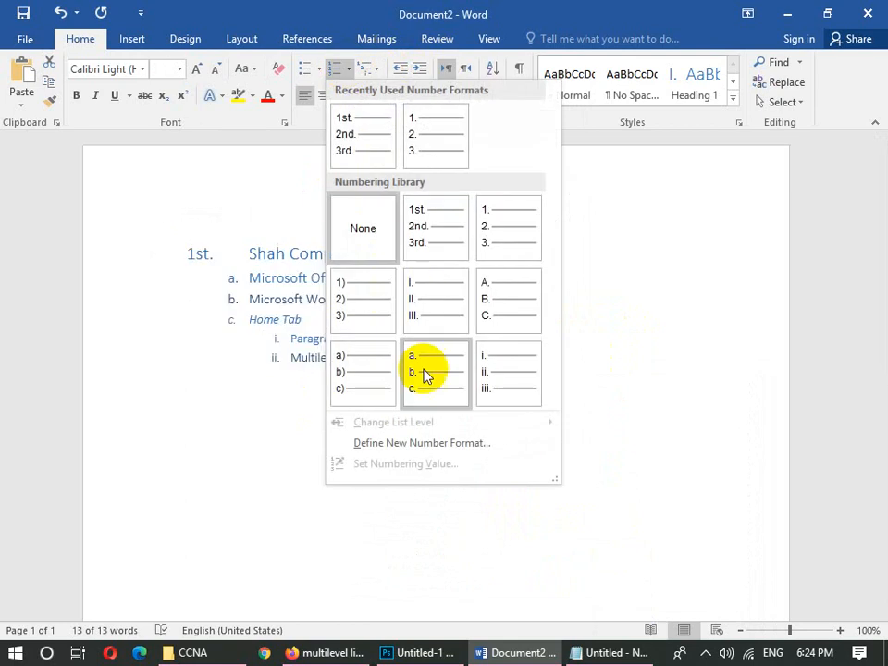
click(447, 515)
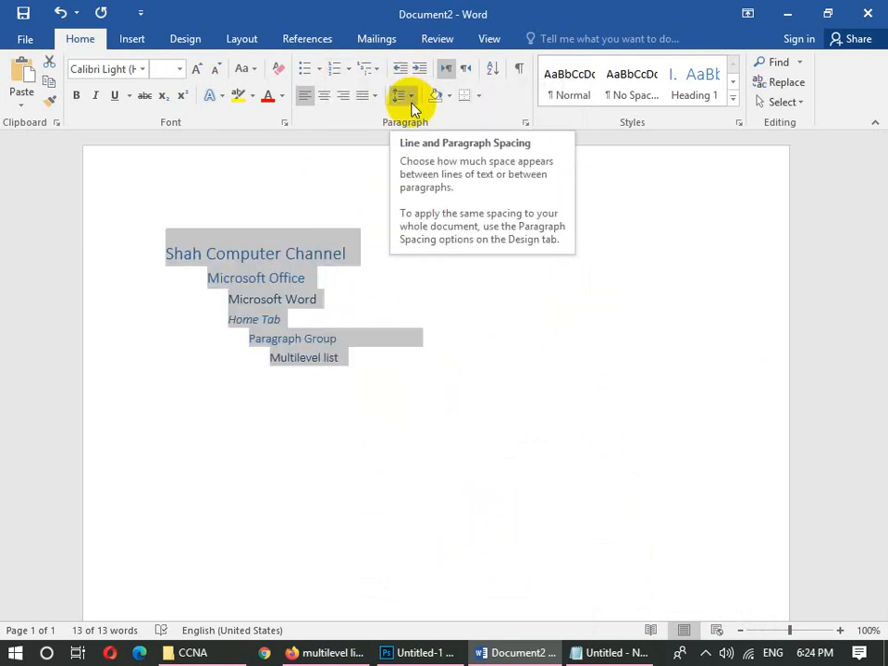
click(390, 346)
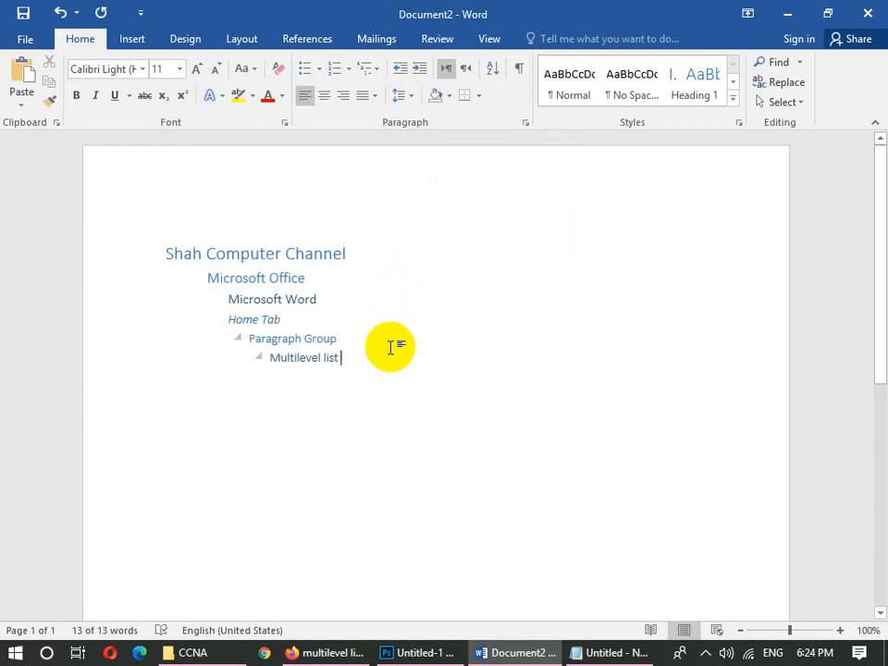
Close the list document without saving and fill a new blank document with sample paragraphs using =rand().
key(ctrl+w)
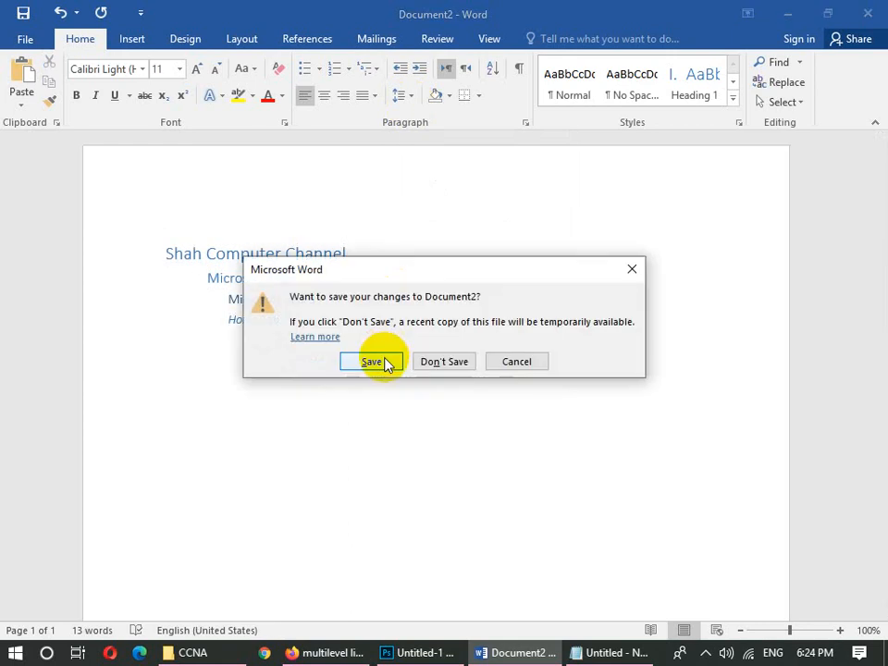
key(n)
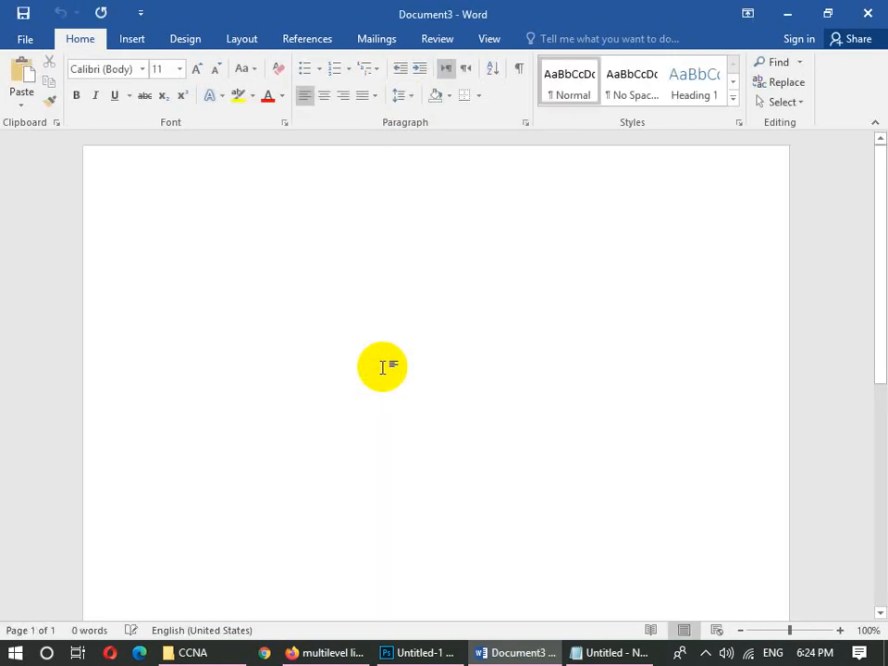
text(=rand())
key(Return)
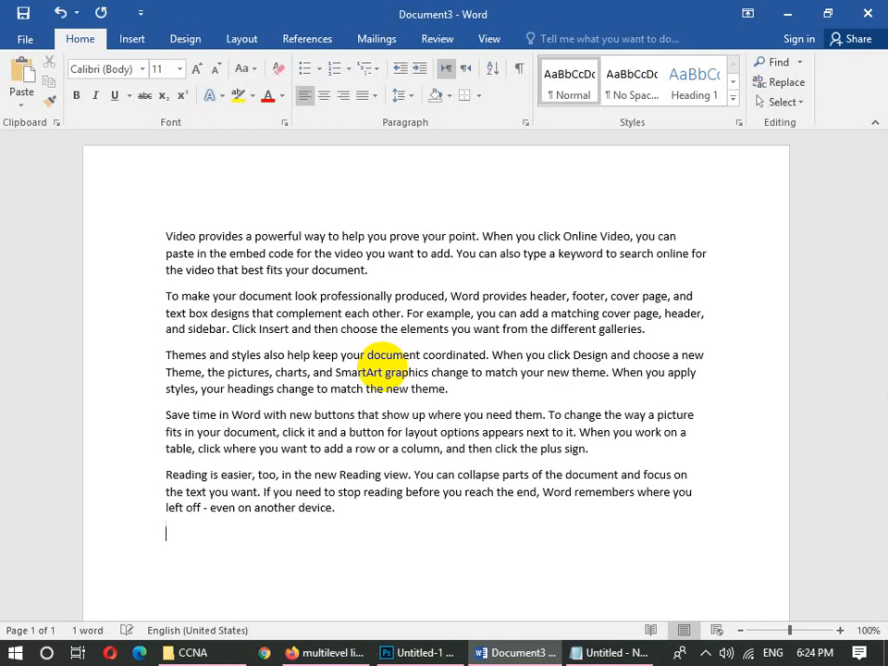
Select all the sample text and try line spacings of 1.15 and 1.5 on it.
key(ctrl+a)
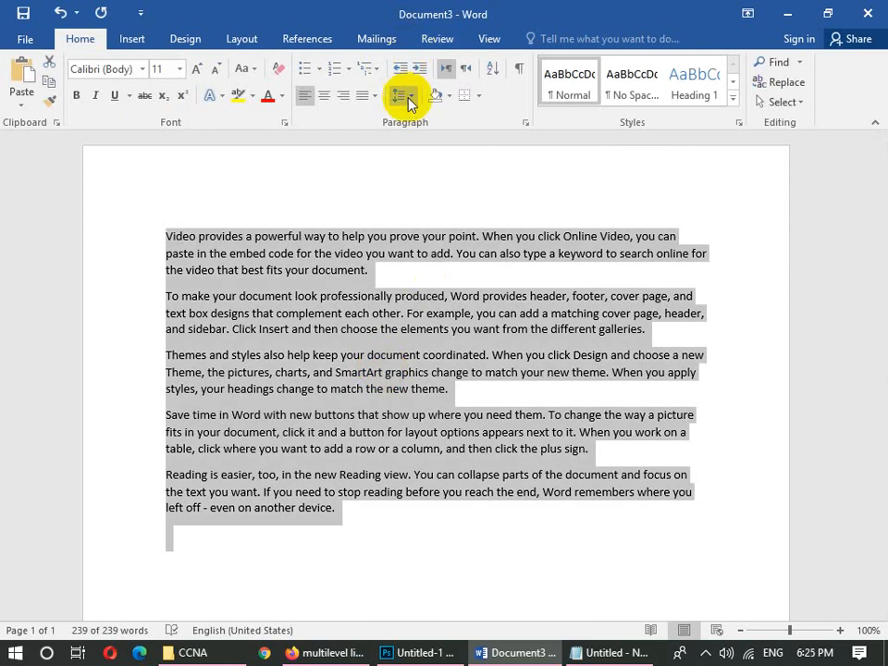
click(401, 95)
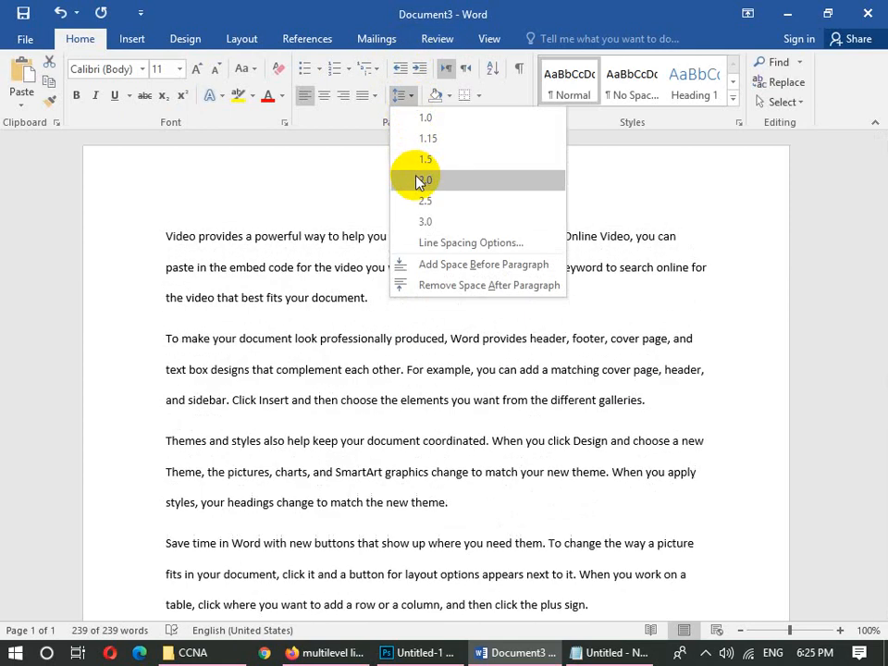
click(427, 120)
drag(883, 248, 872, 390)
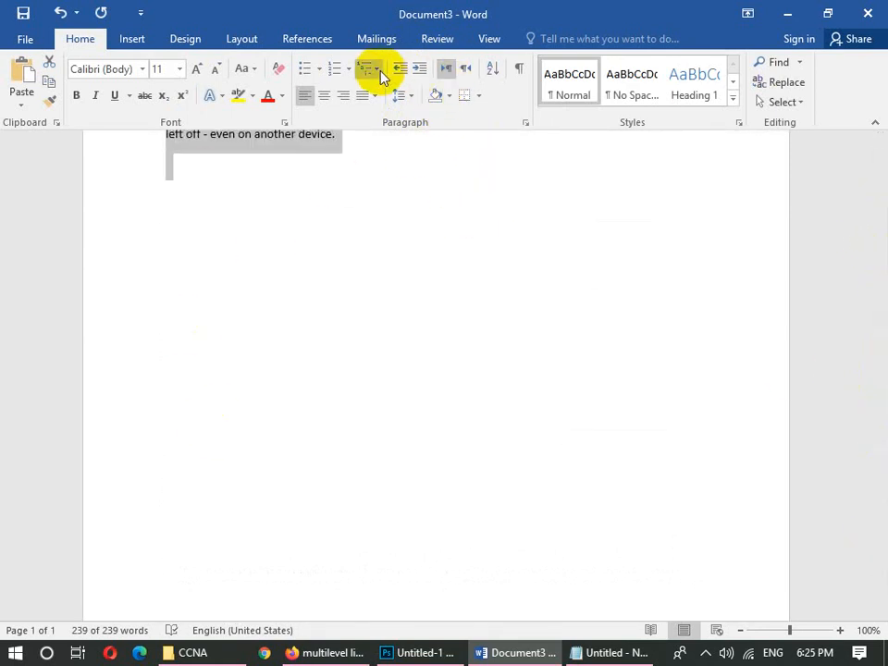
click(417, 103)
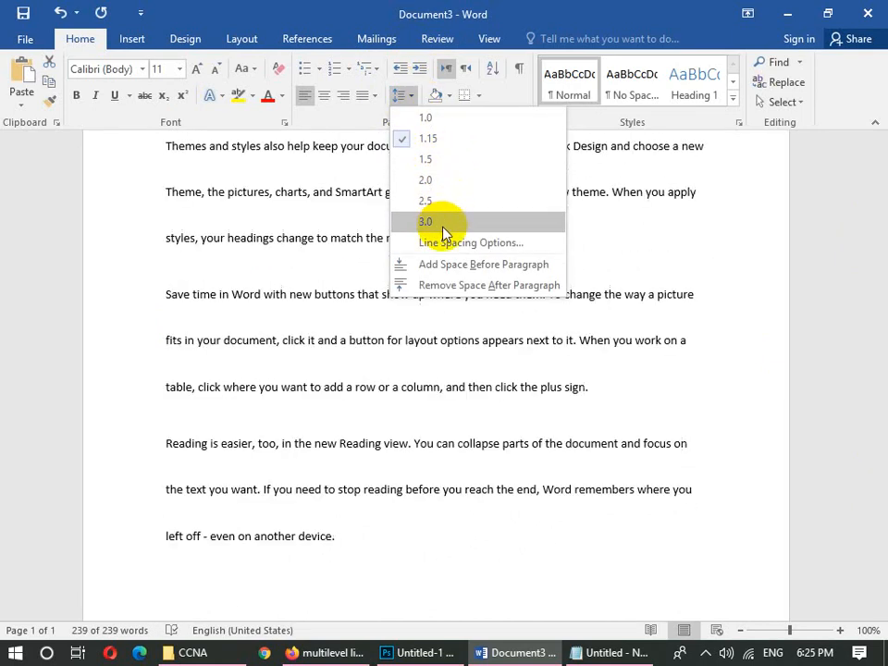
click(438, 167)
Review the Paragraph dialog's indents and spacing settings, and preview adding space before the selected paragraphs without applying it.
click(404, 95)
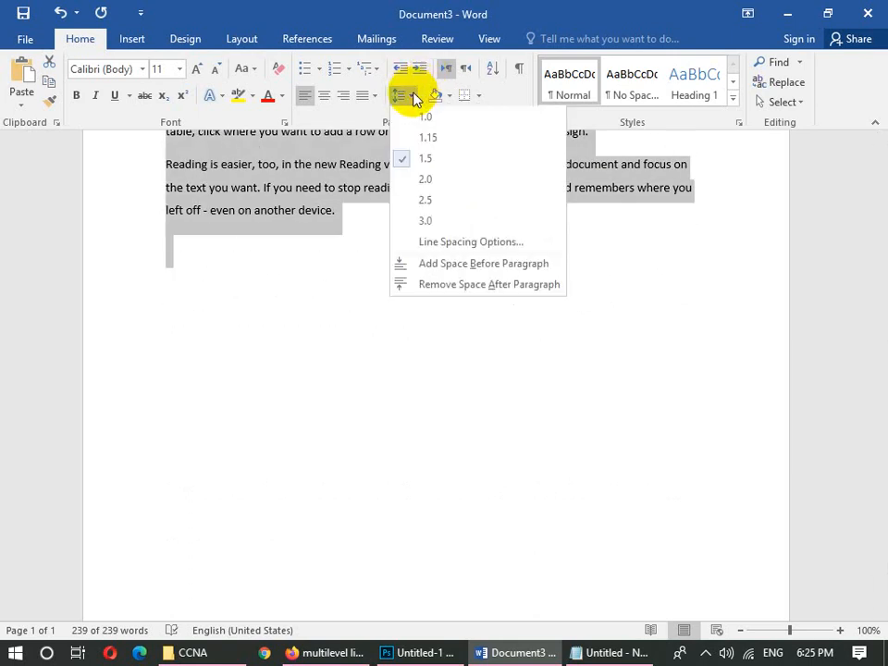
click(432, 239)
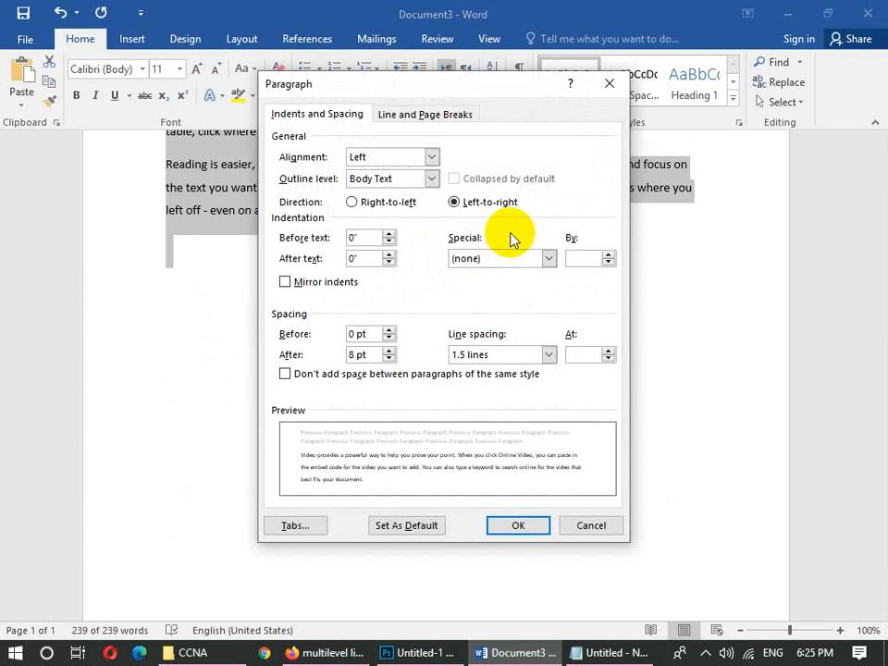
click(609, 83)
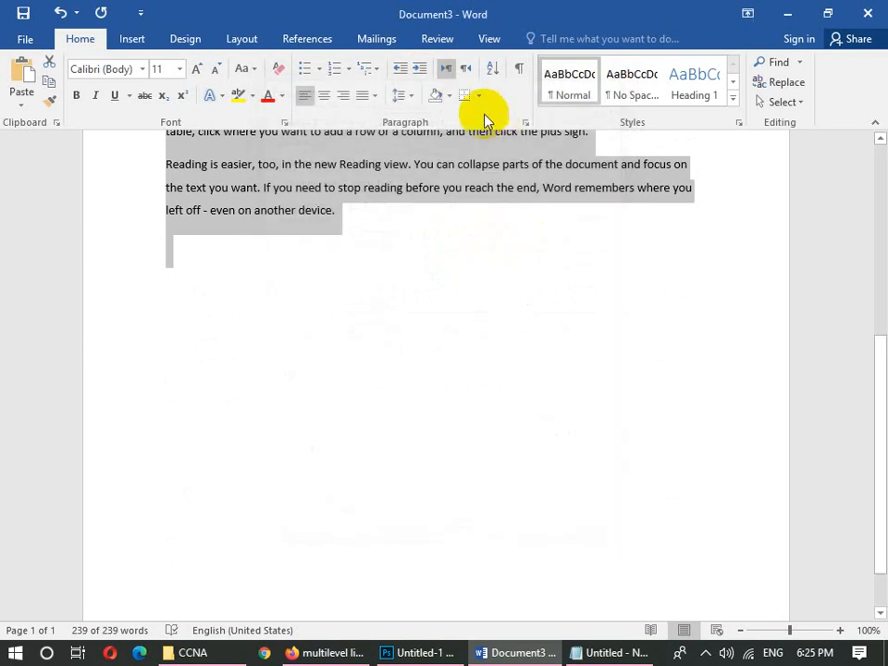
click(412, 95)
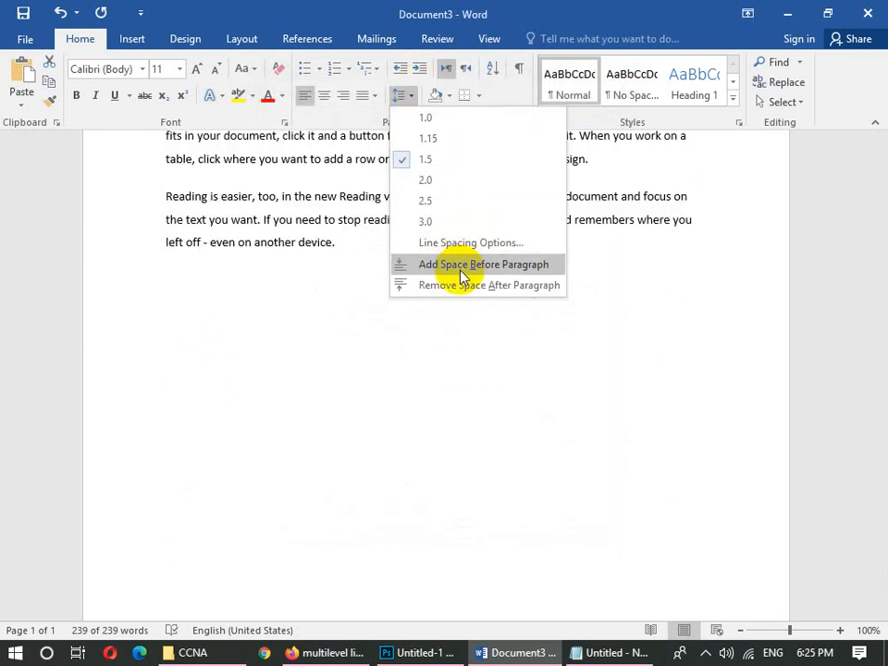
click(872, 512)
Select all five sample paragraphs and set their line spacing to 1.0.
drag(872, 511, 882, 326)
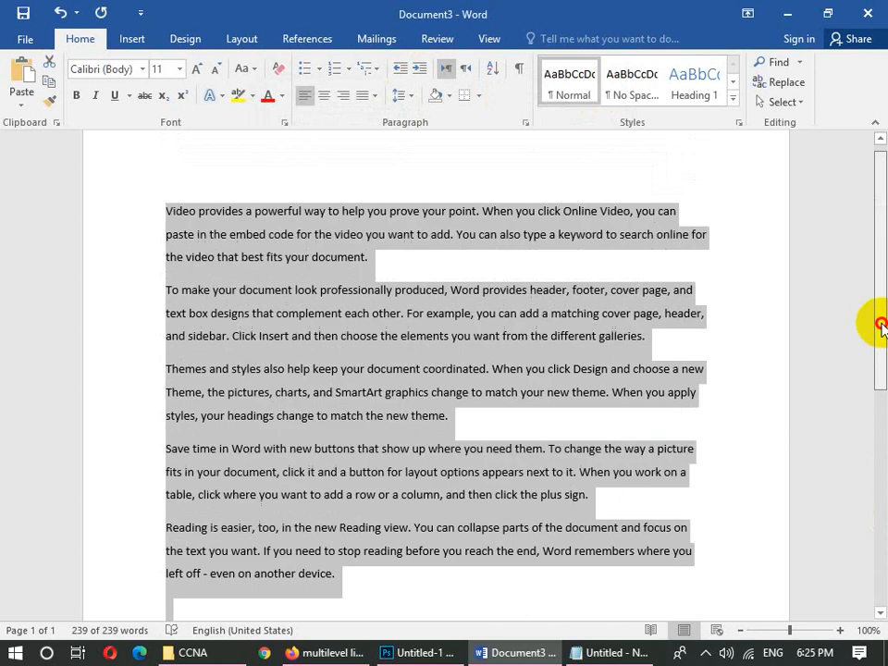
drag(324, 601, 144, 218)
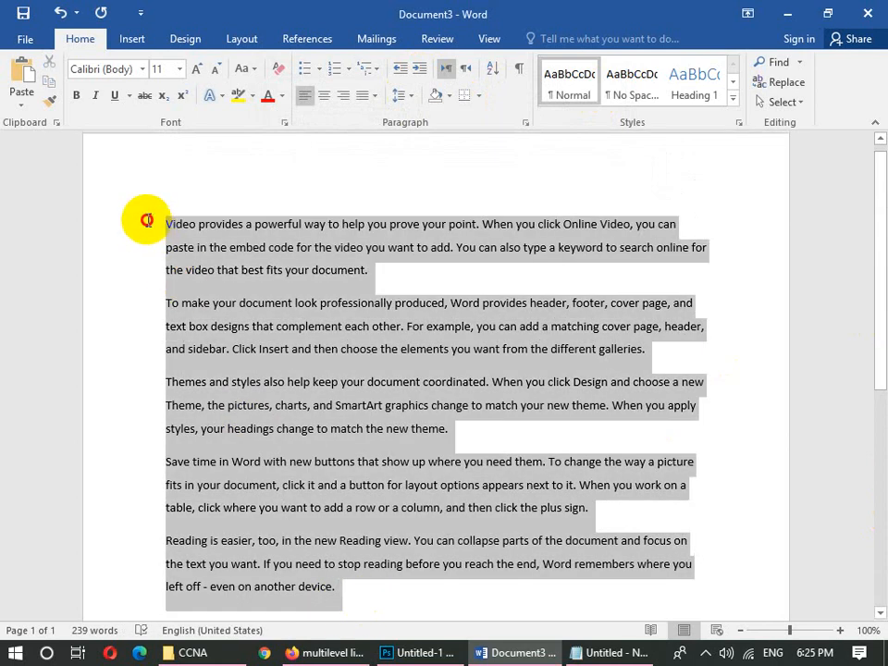
click(406, 94)
click(425, 118)
Remove the space after the selected paragraphs and deselect the text.
click(407, 93)
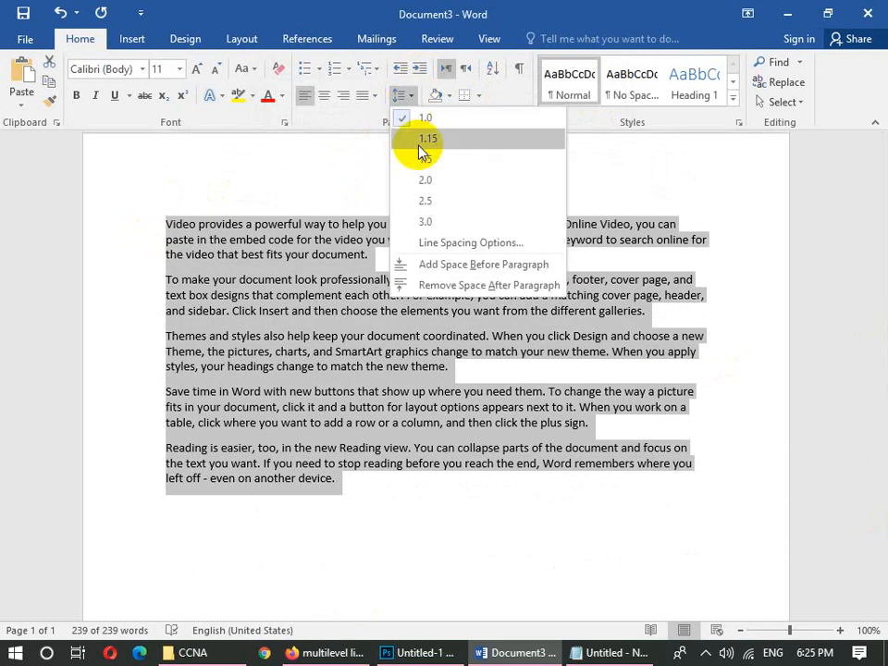
click(427, 286)
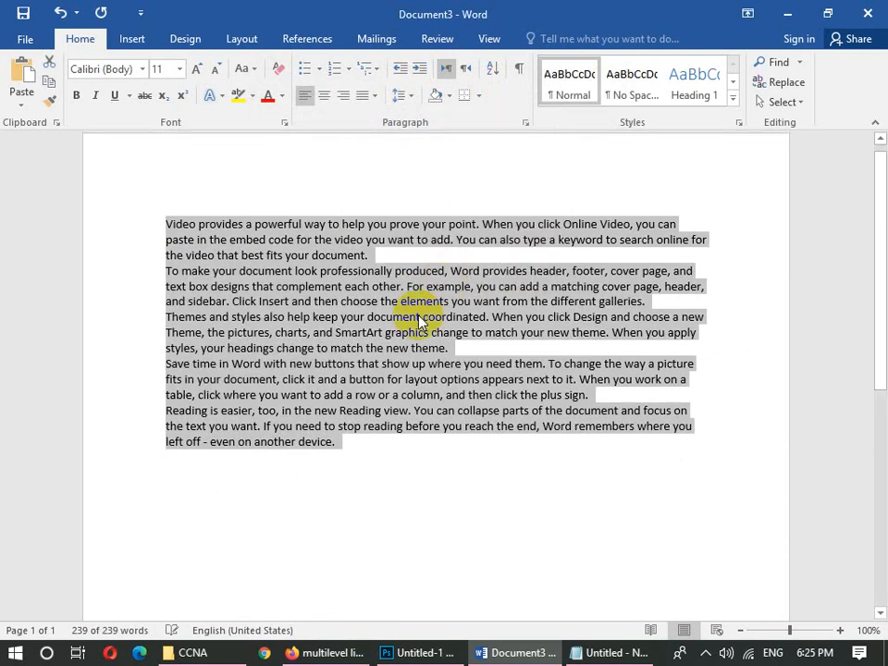
click(341, 447)
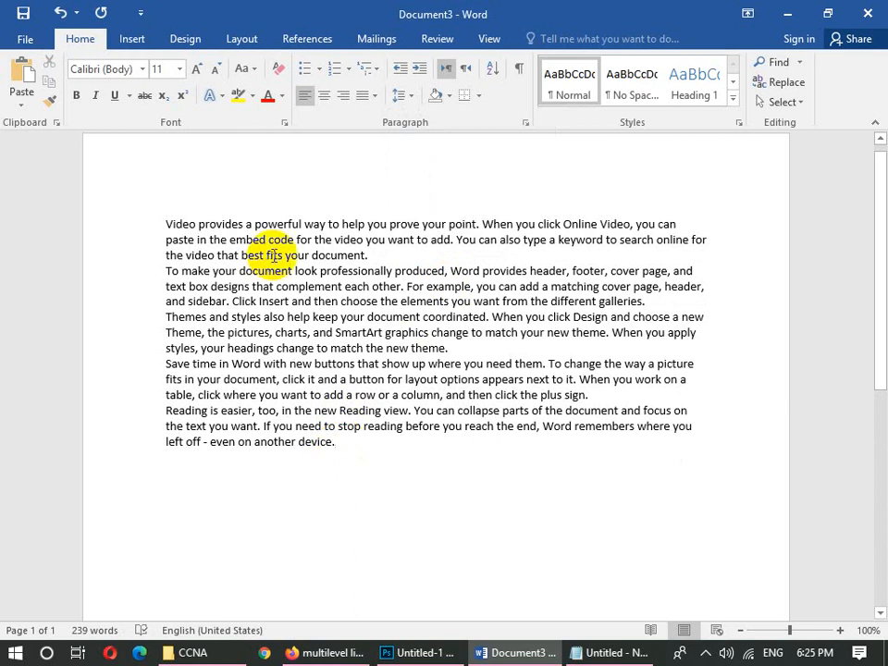
Colour the text of the first paragraph red and the second paragraph dark blue.
click(163, 271)
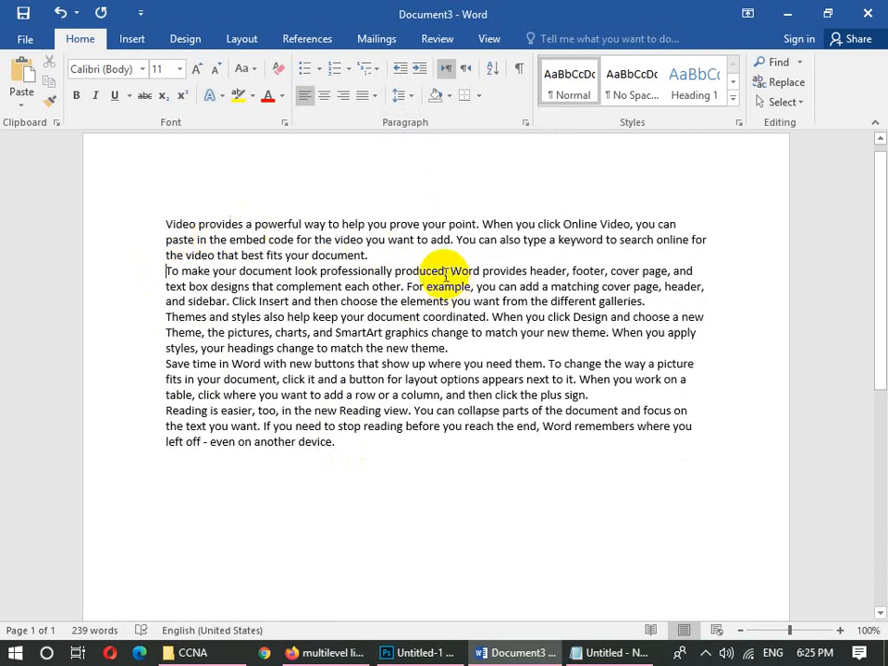
double_click(156, 209)
click(267, 95)
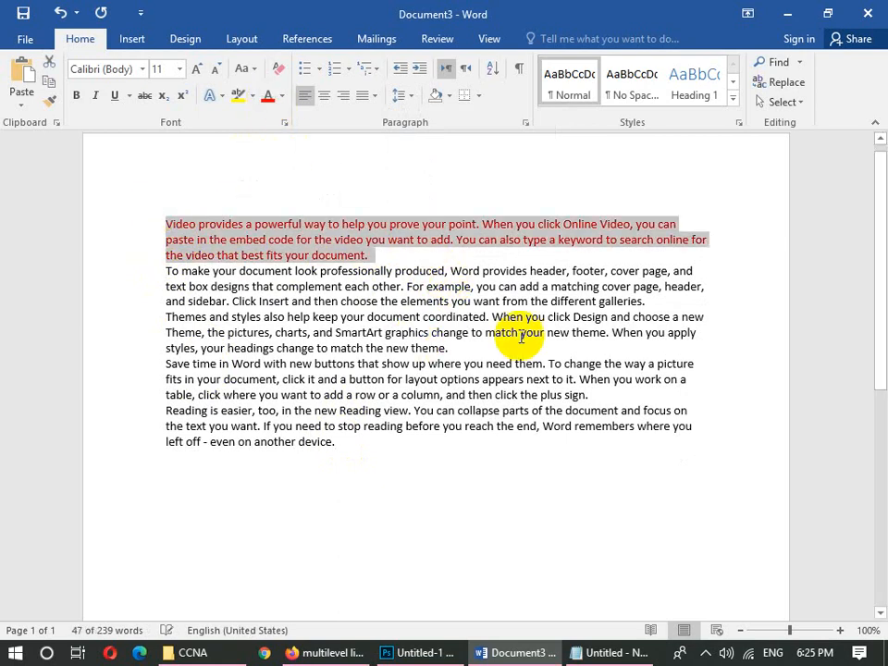
drag(661, 308, 149, 260)
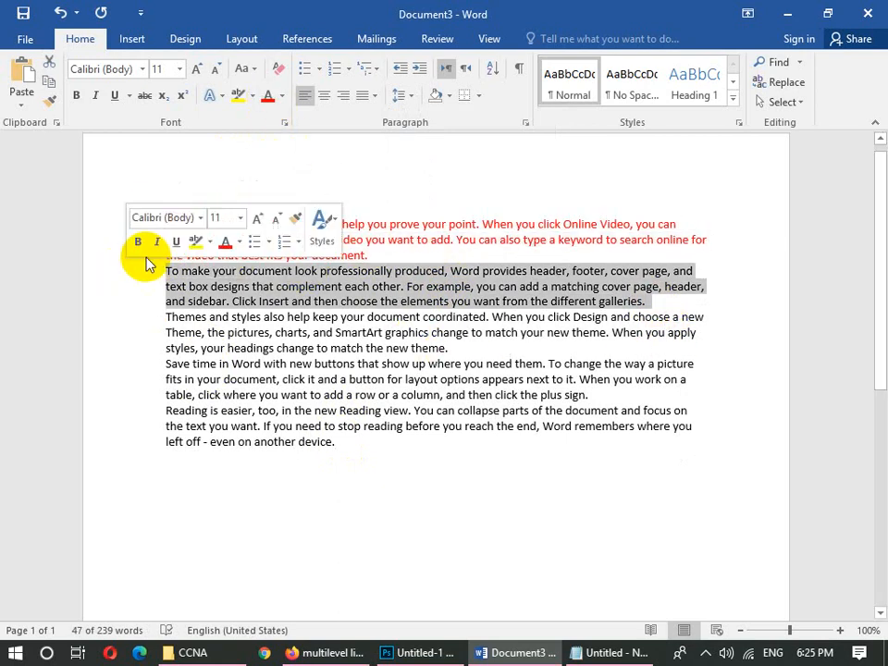
click(282, 95)
click(368, 252)
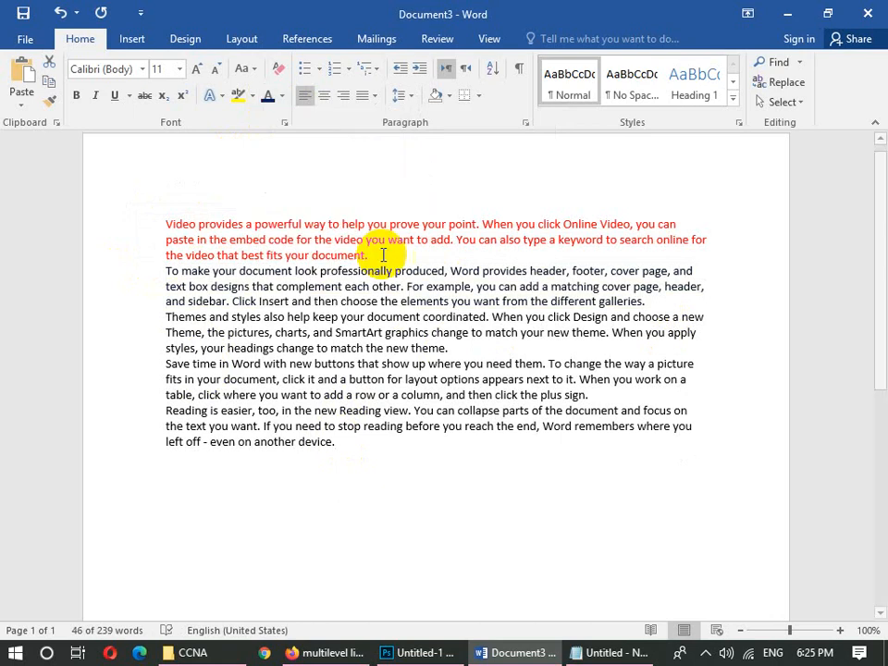
Colour the text of the third paragraph, beginning "Themes and styles", purple.
drag(453, 350, 148, 320)
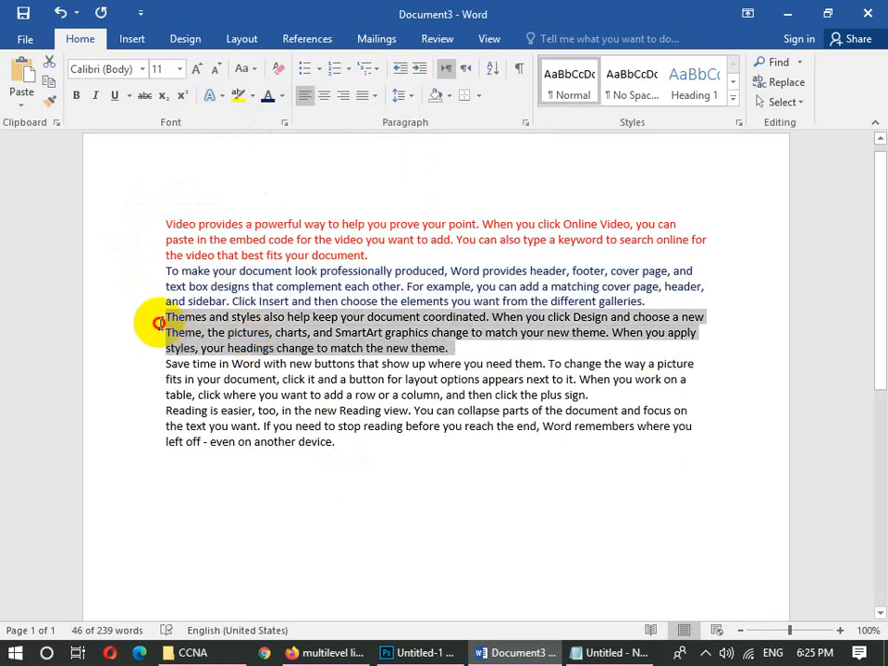
click(282, 96)
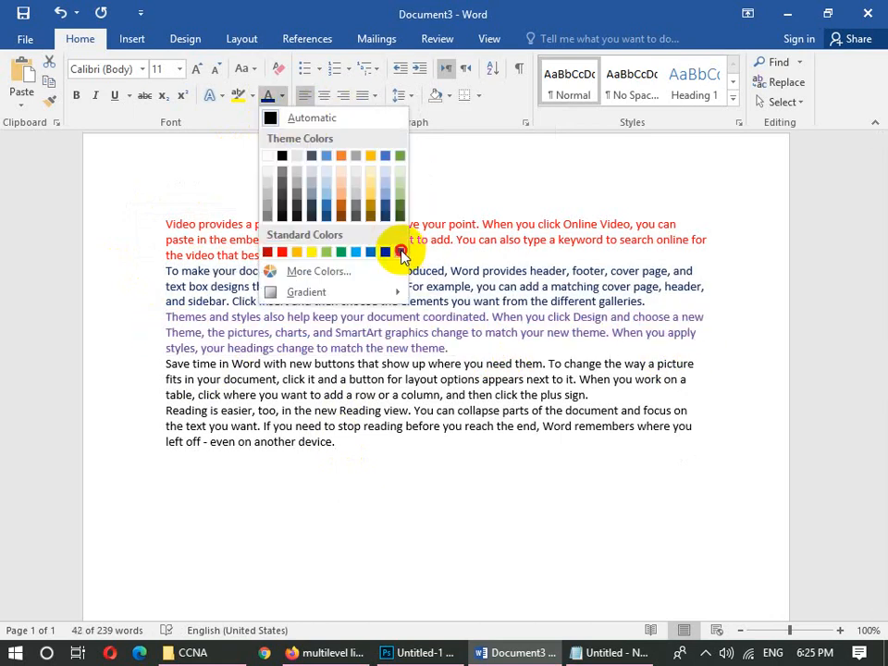
click(402, 252)
Add space before and after the second paragraph, beginning "To make your document".
click(167, 271)
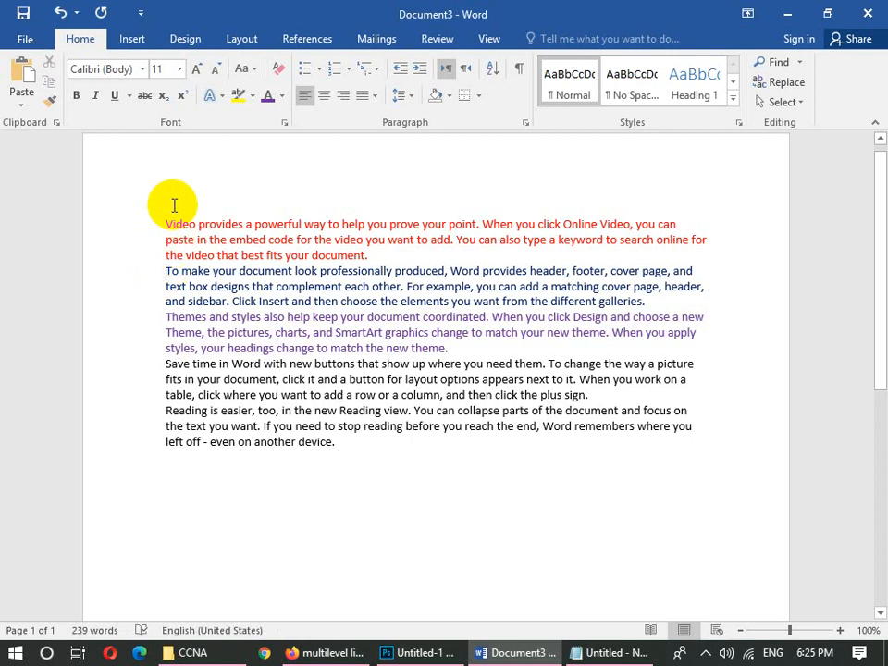
click(411, 96)
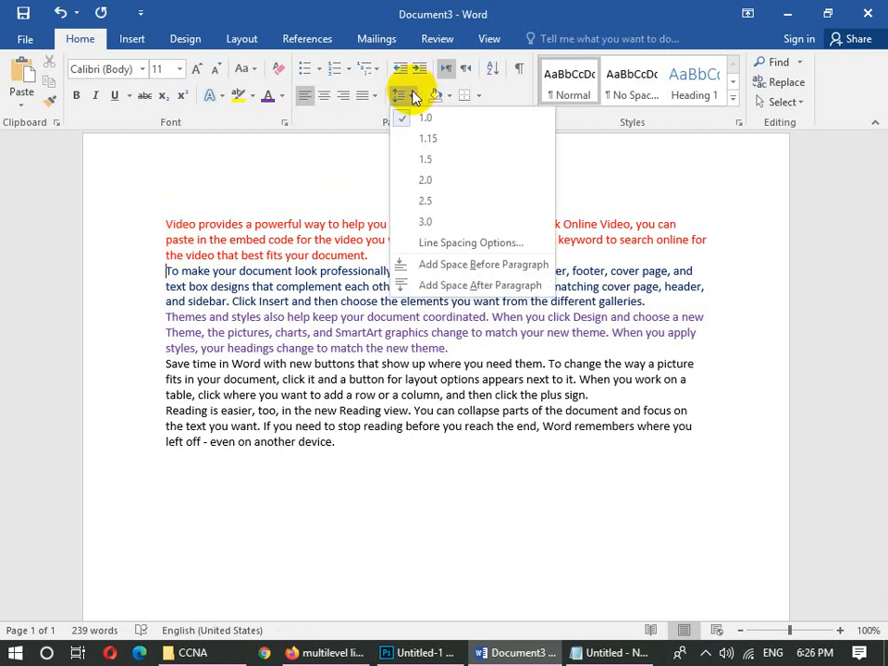
click(499, 265)
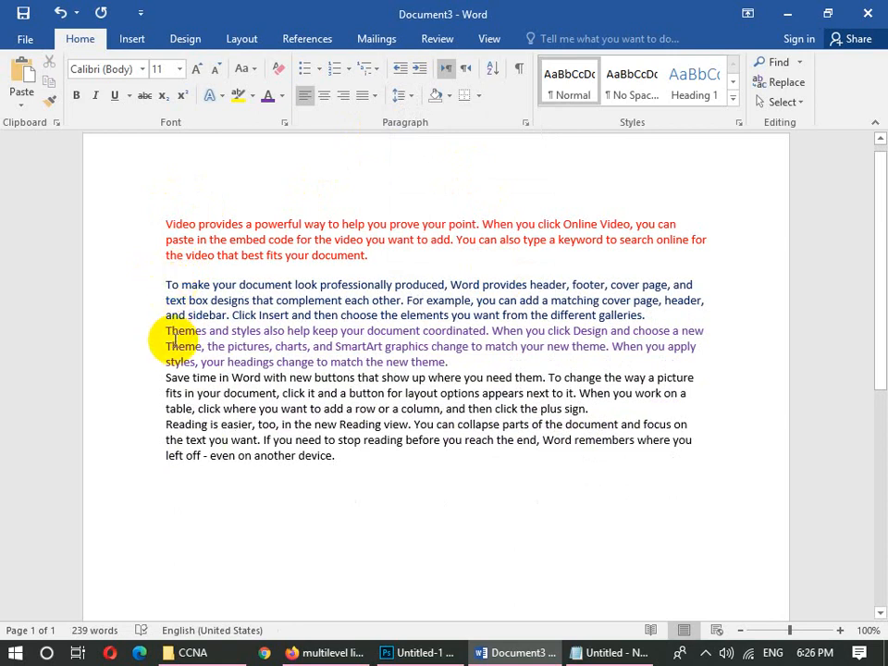
click(399, 96)
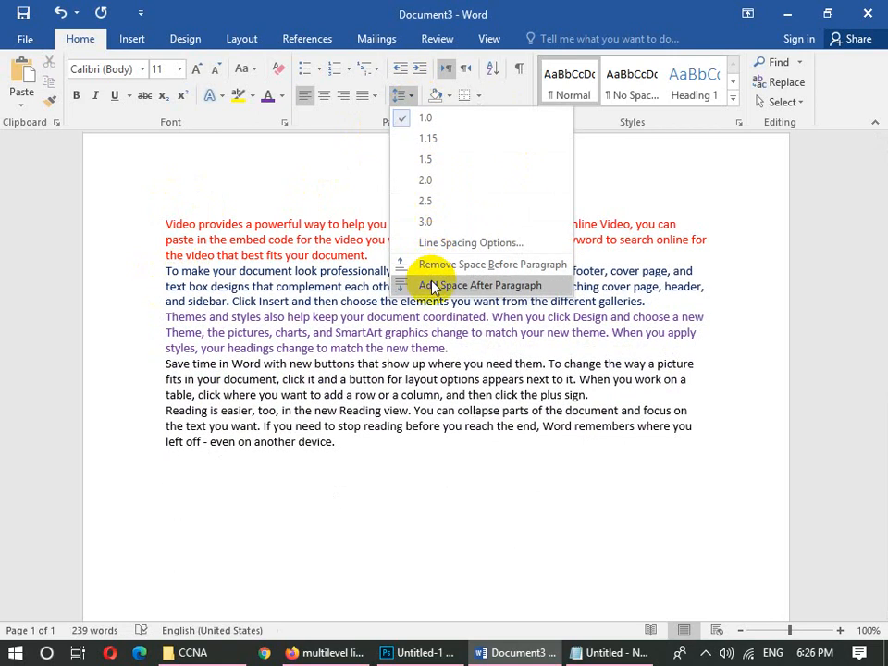
click(544, 292)
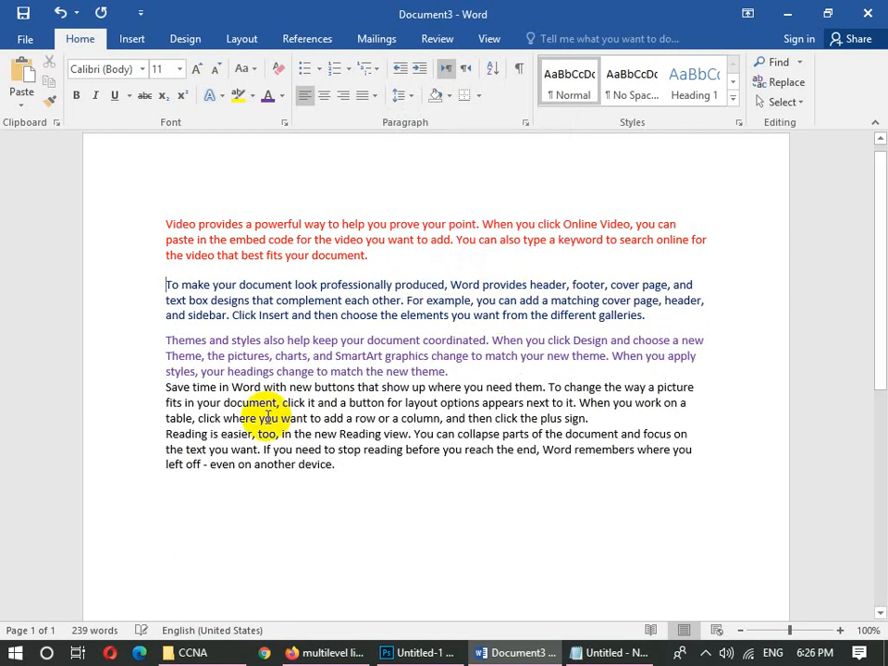
click(407, 96)
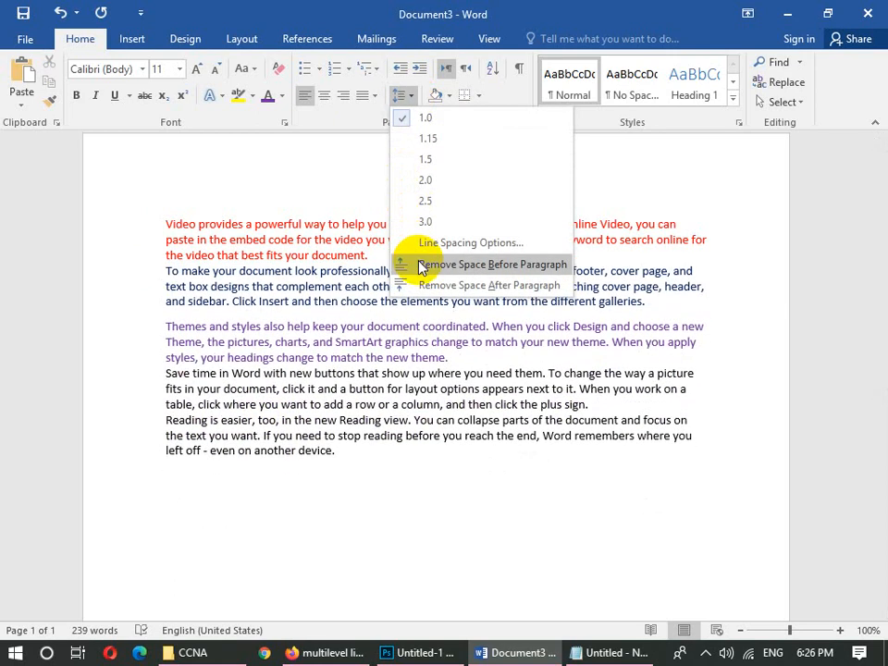
click(190, 319)
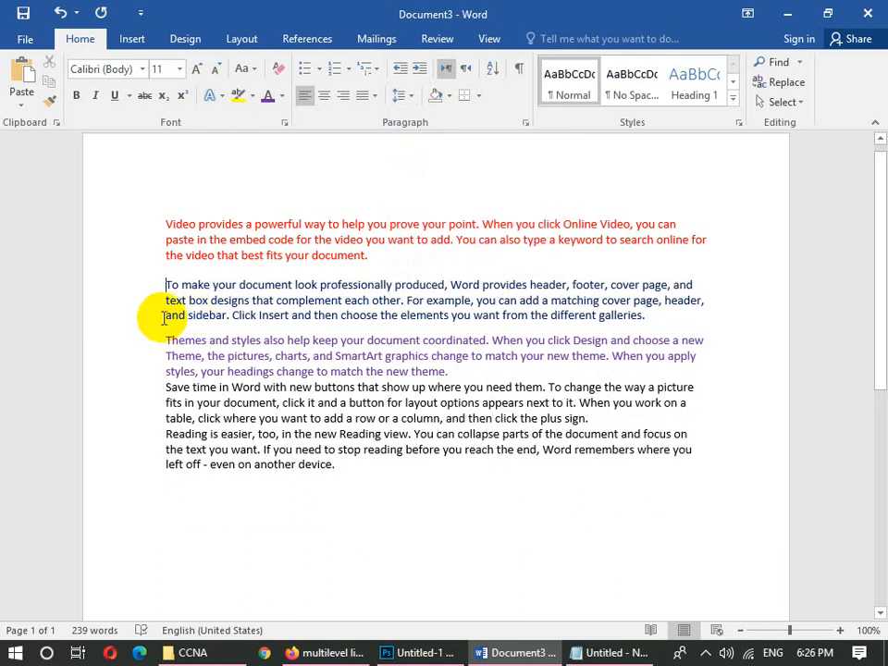
click(404, 95)
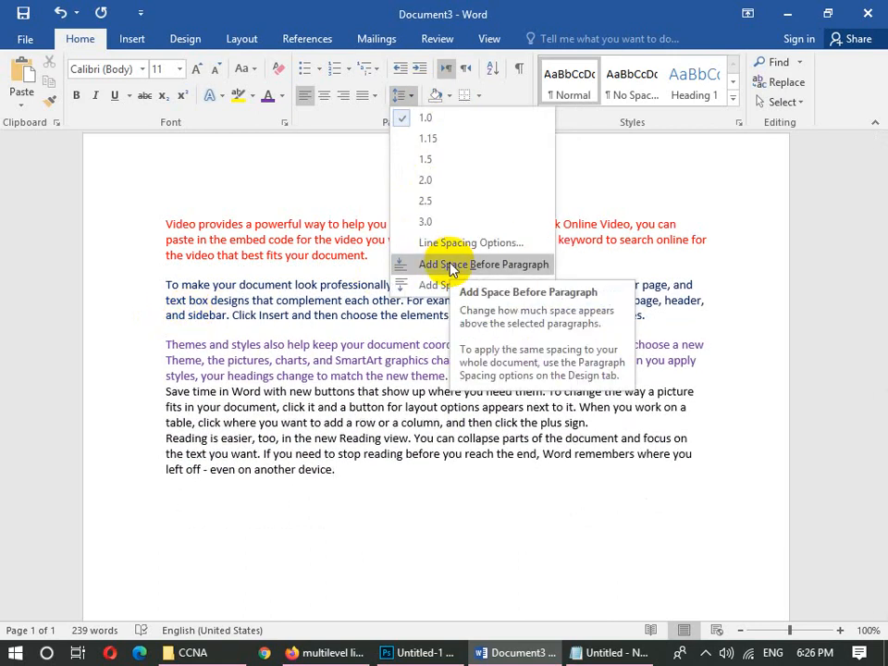
click(346, 396)
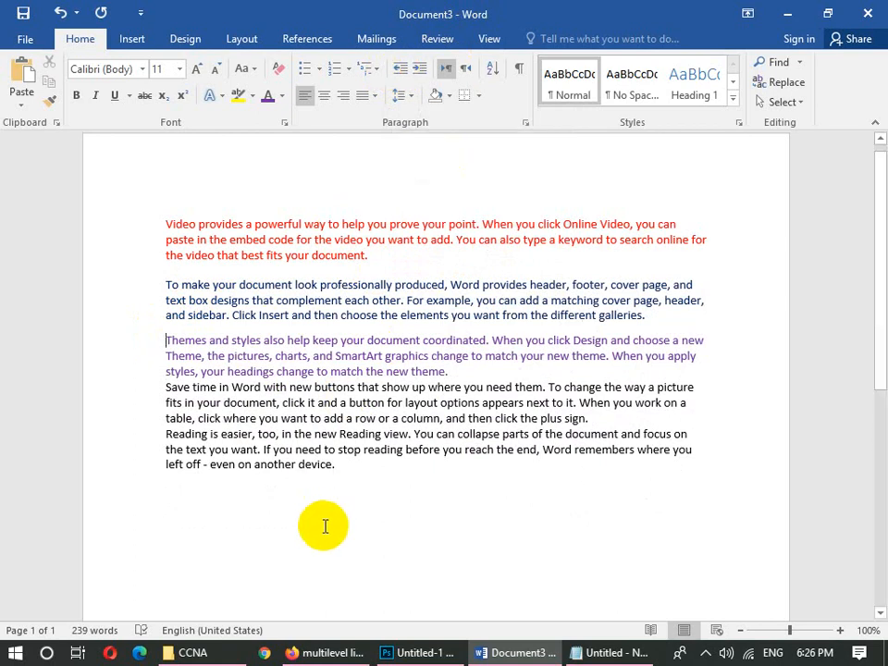
Increase the indent of all five paragraphs by six levels.
drag(341, 492, 156, 208)
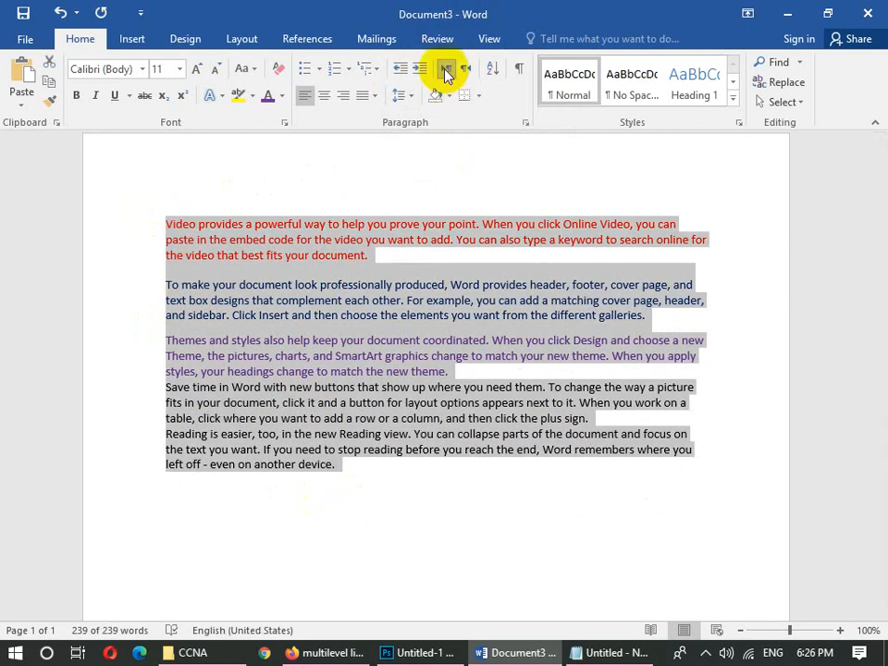
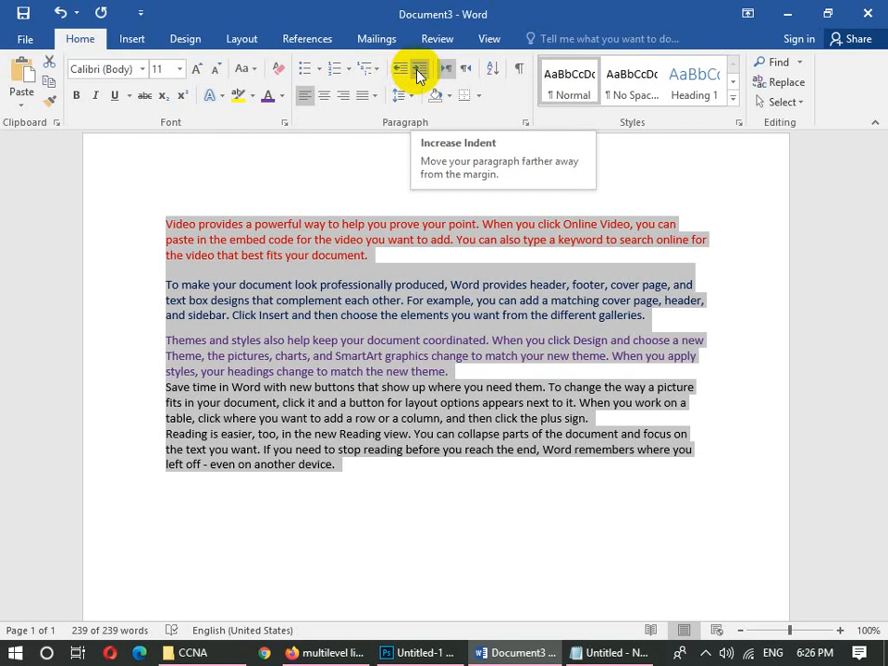
click(418, 74)
click(418, 74)
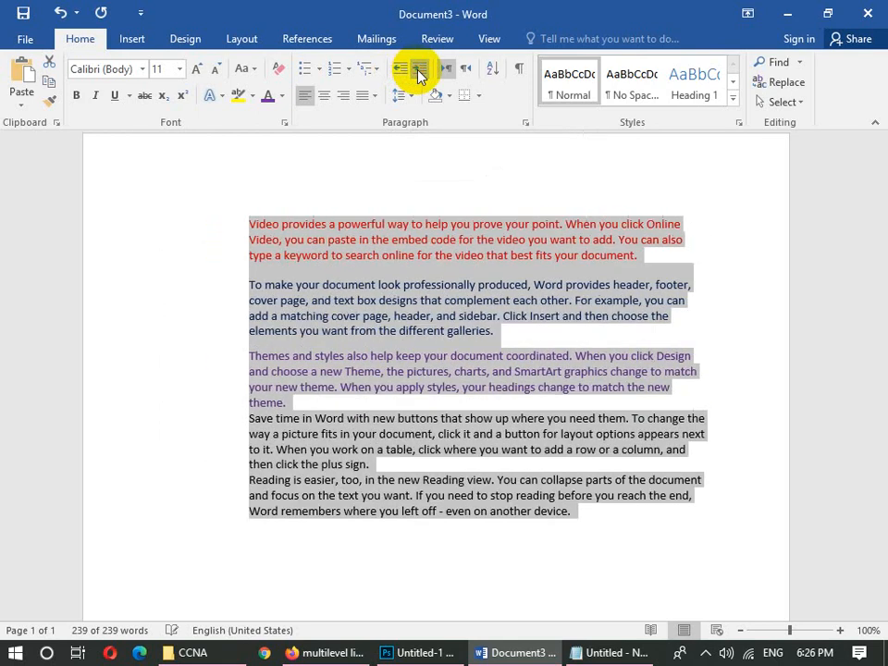
click(418, 74)
click(418, 74)
click(418, 74)
click(418, 74)
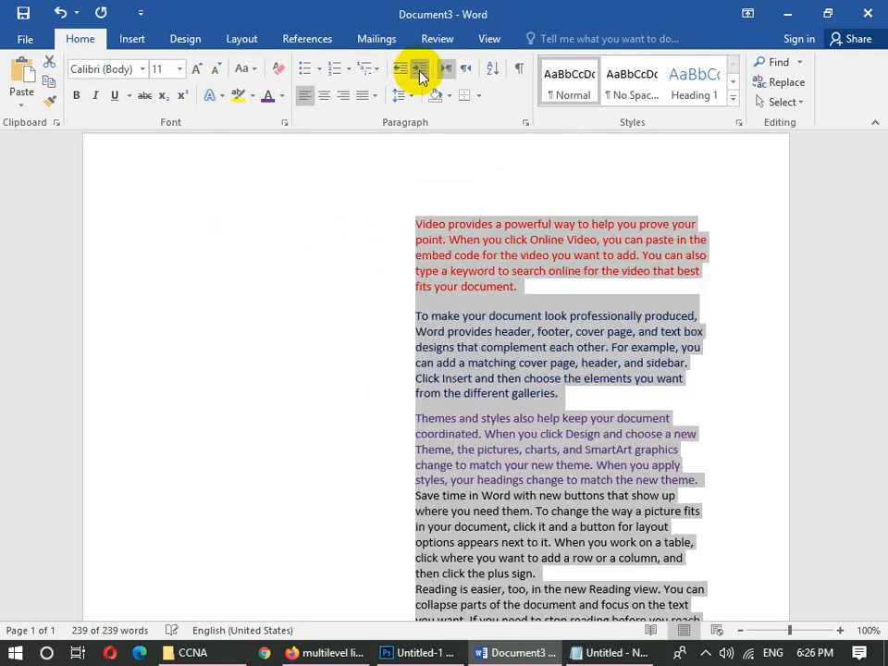
Decrease the indent of all five paragraphs by four levels, and increase it by four levels again.
click(405, 71)
click(405, 72)
click(405, 71)
click(405, 71)
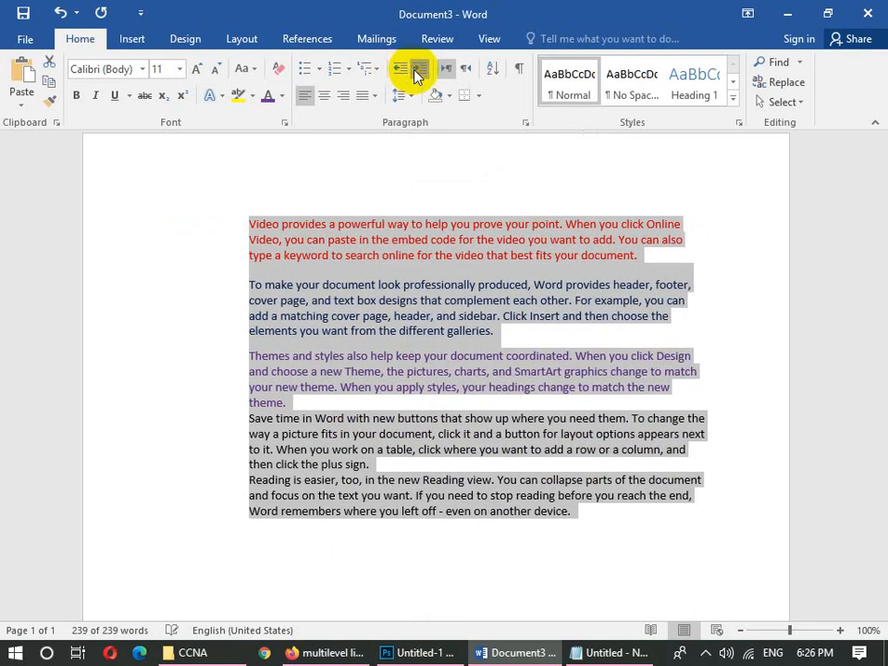
click(416, 71)
click(416, 71)
click(415, 71)
scroll(877, 359, down, 3)
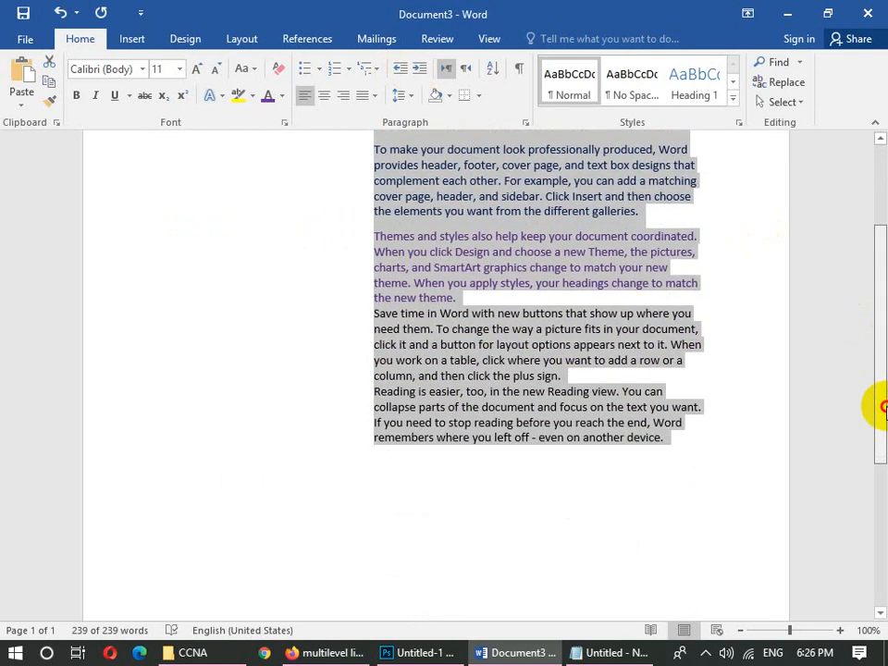
click(418, 72)
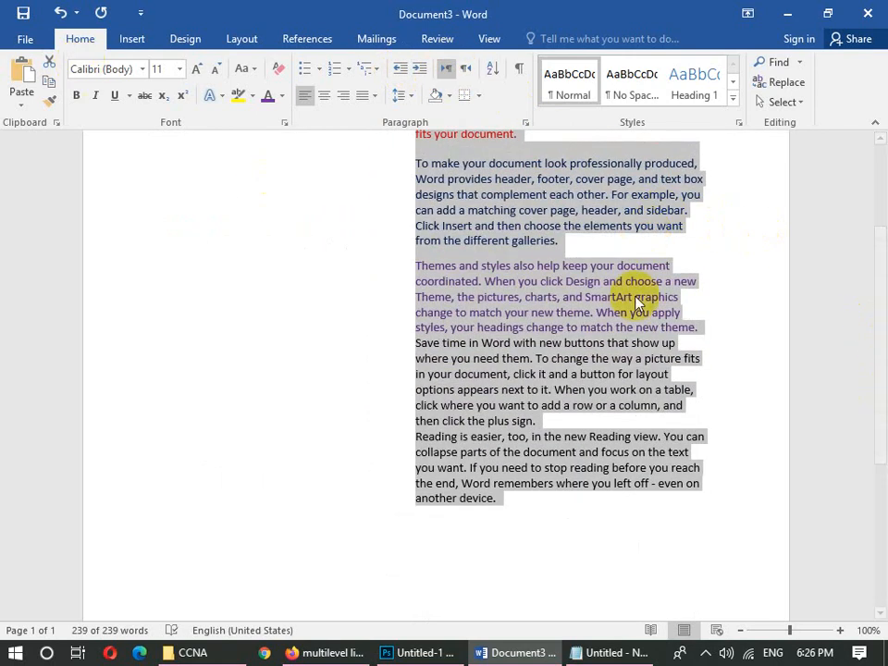
Draw a rectangle about 5.33" high and 3.19" wide in the blank area beside the indented text.
scroll(878, 398, up, 2)
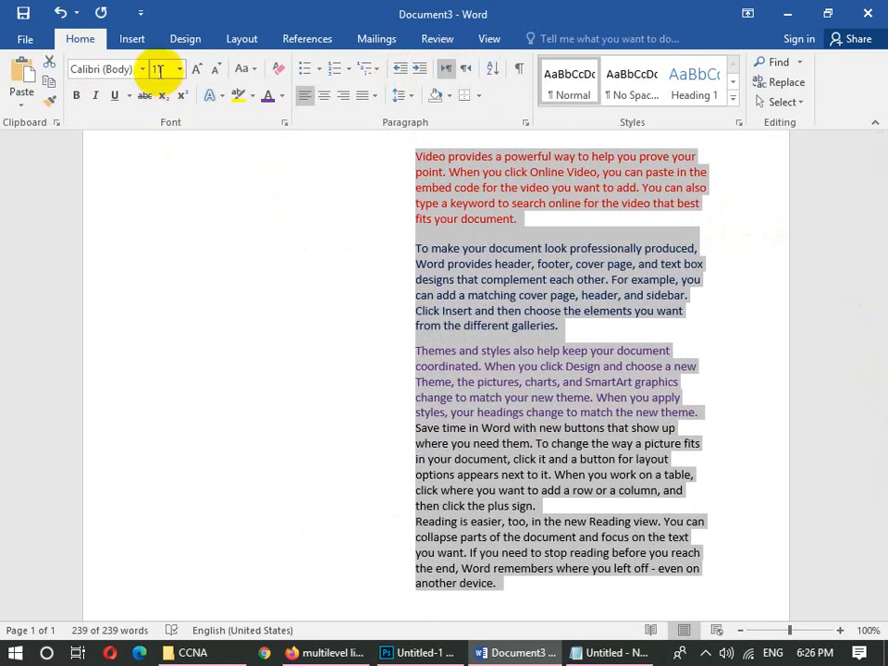
click(130, 39)
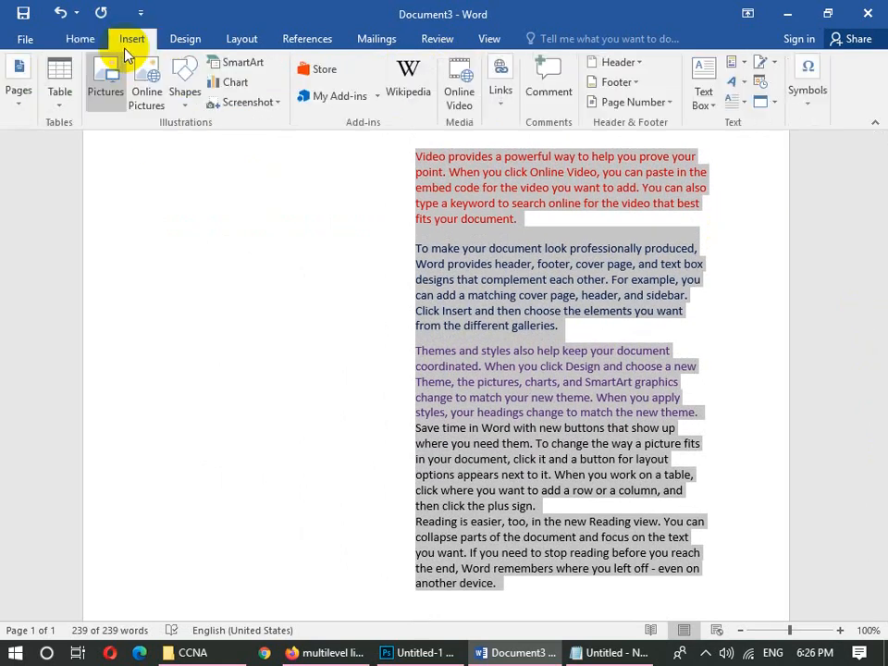
click(184, 97)
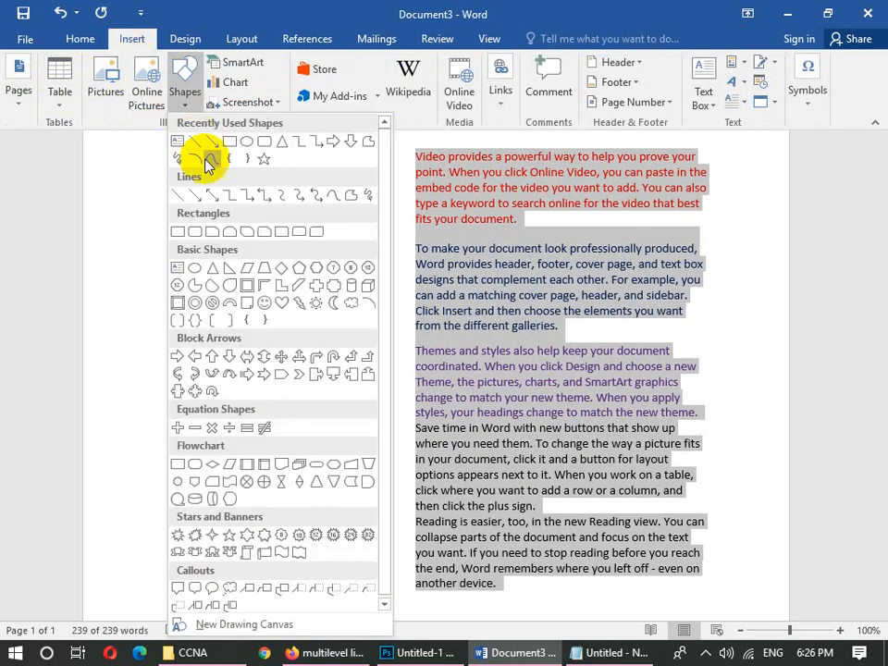
click(227, 148)
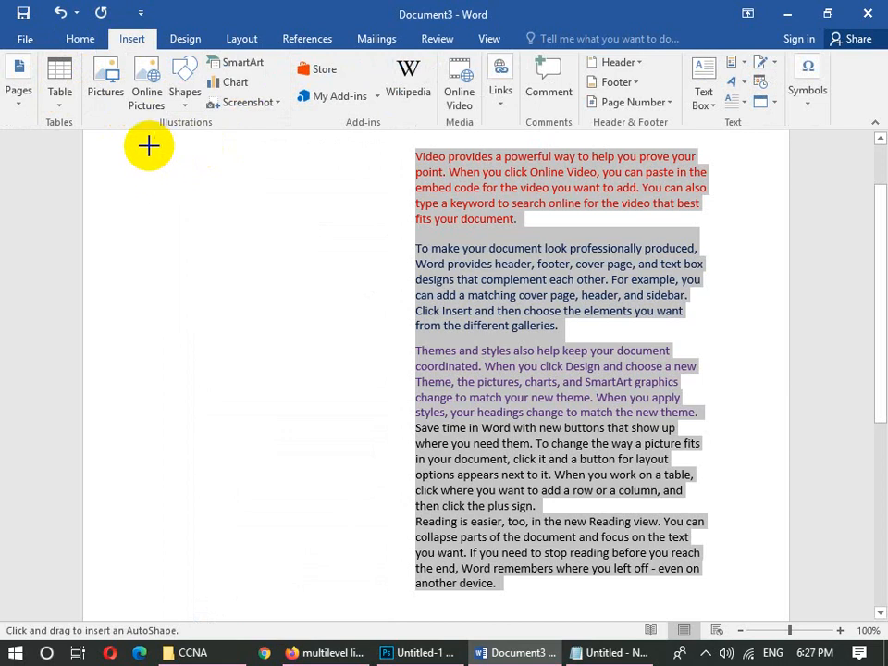
drag(144, 148, 408, 591)
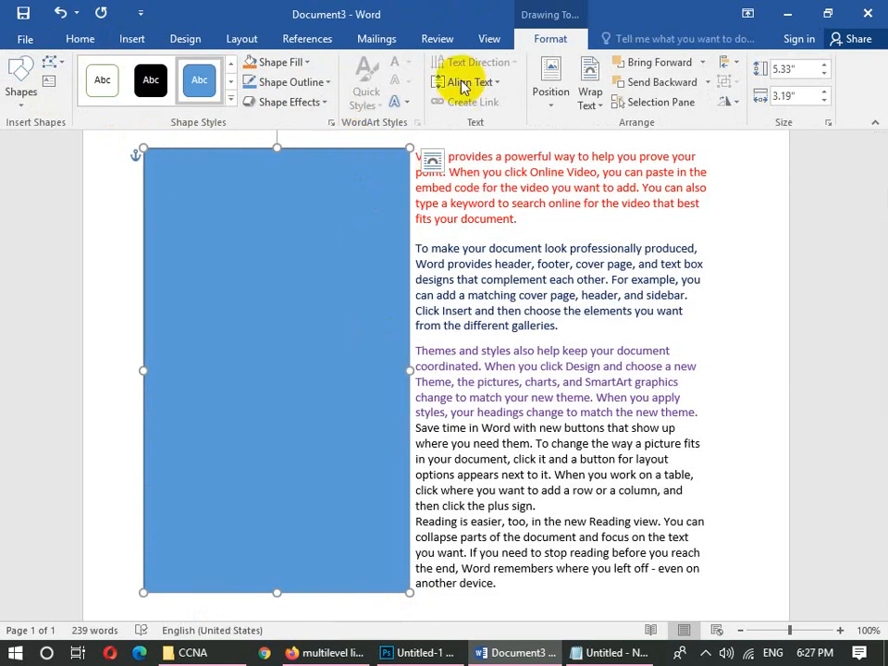
click(289, 61)
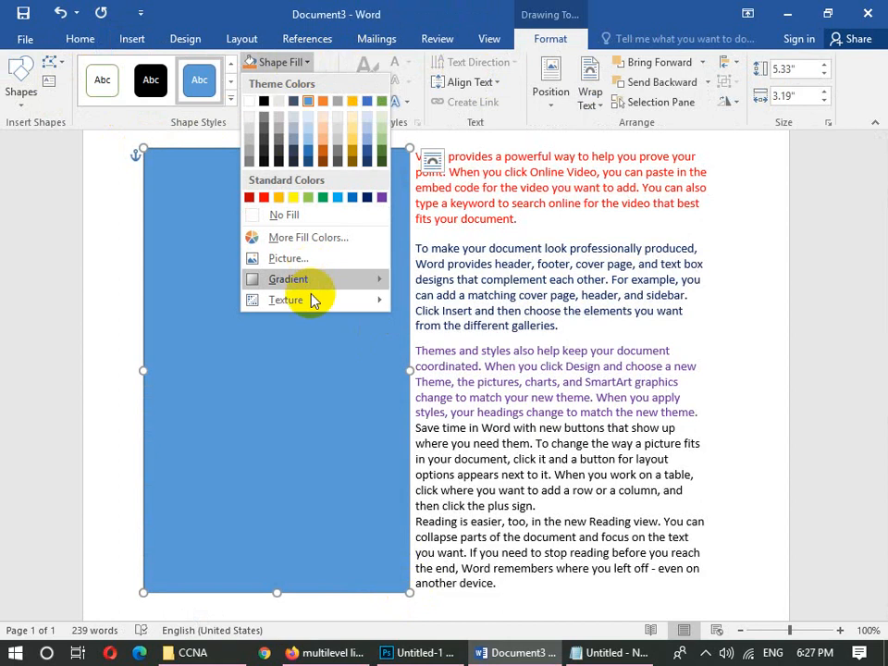
click(297, 239)
key(Escape)
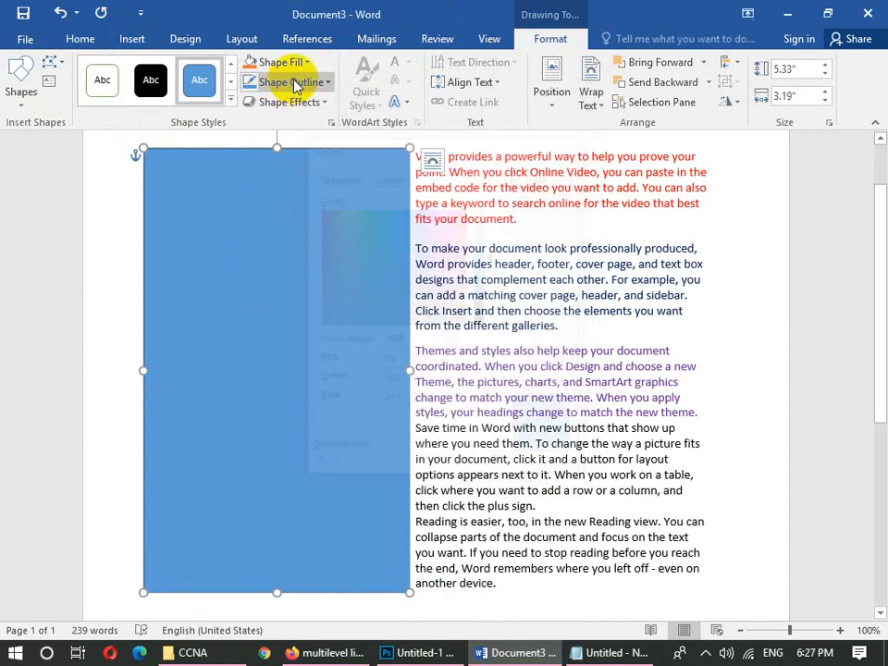
Fill the rectangle with the picture 15204.jpg from the NETSCOPE1 folder on the Desktop.
click(302, 63)
click(315, 257)
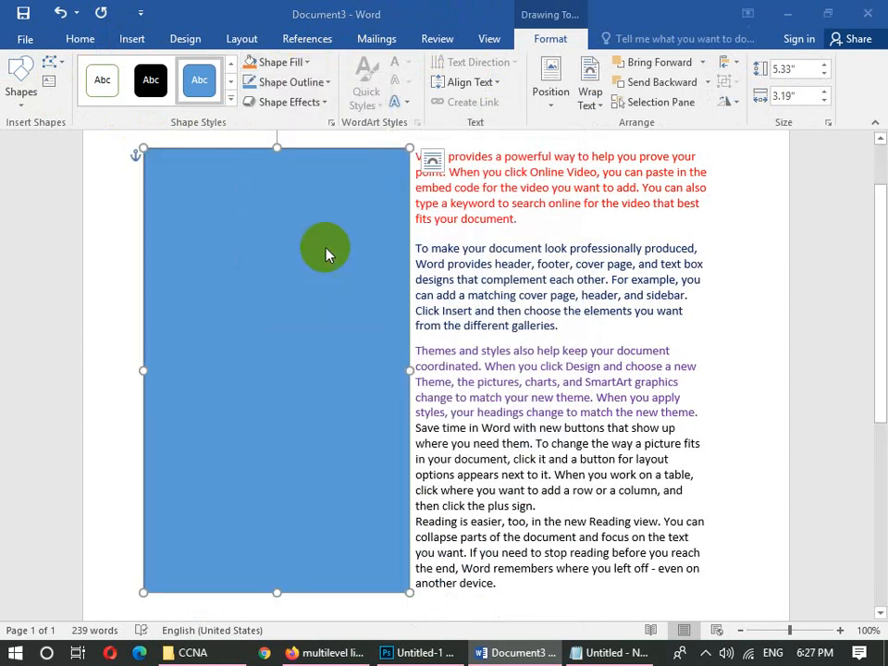
click(643, 491)
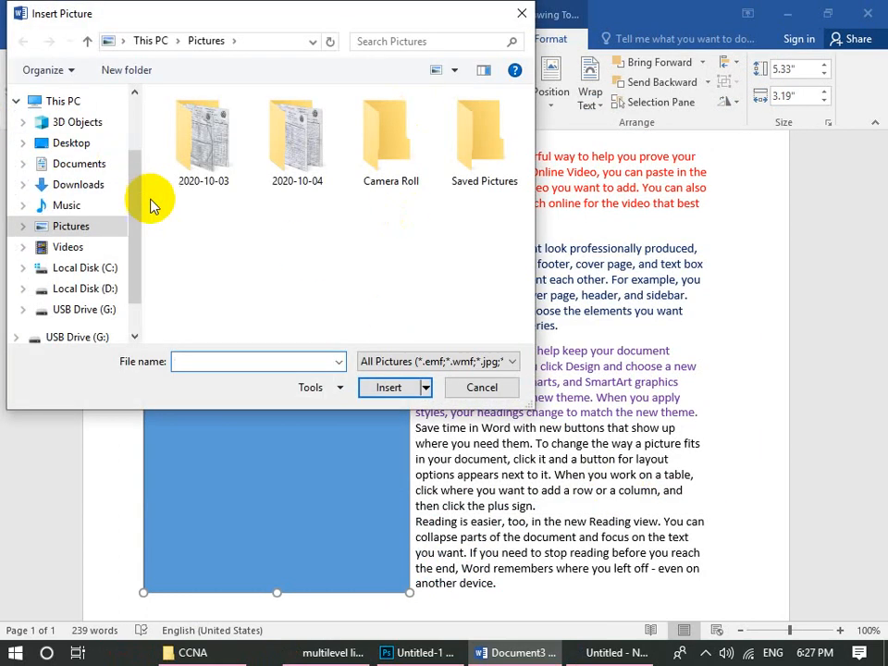
click(72, 141)
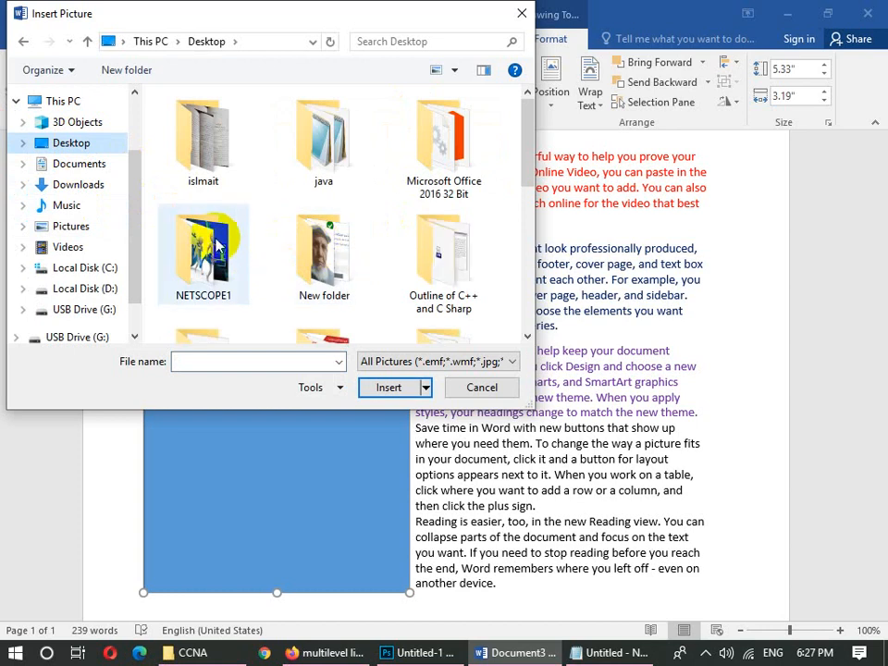
double_click(218, 245)
click(231, 159)
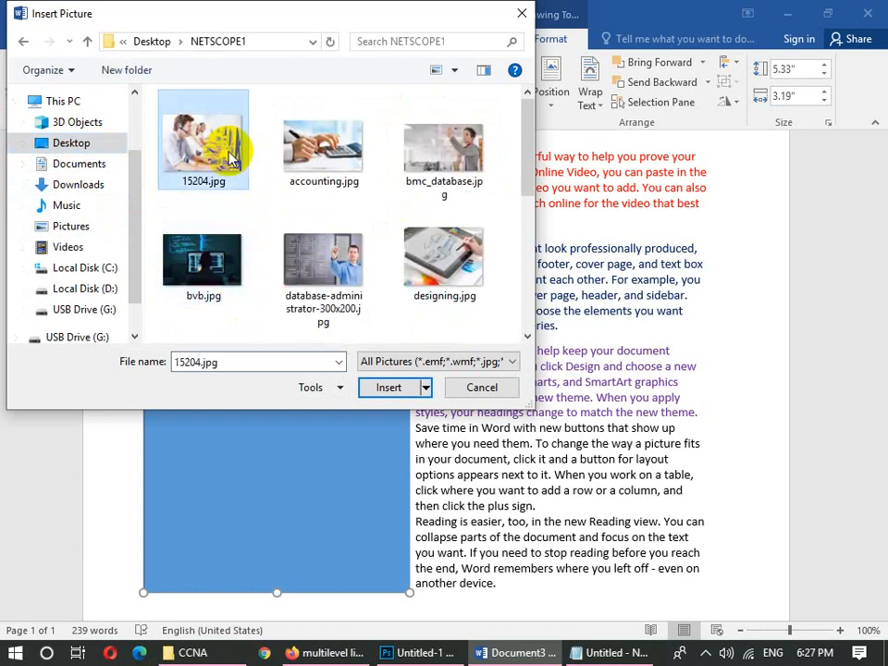
click(393, 387)
Nudge the picture-filled rectangle slightly away from the text and deselect it.
mouse_move(605, 652)
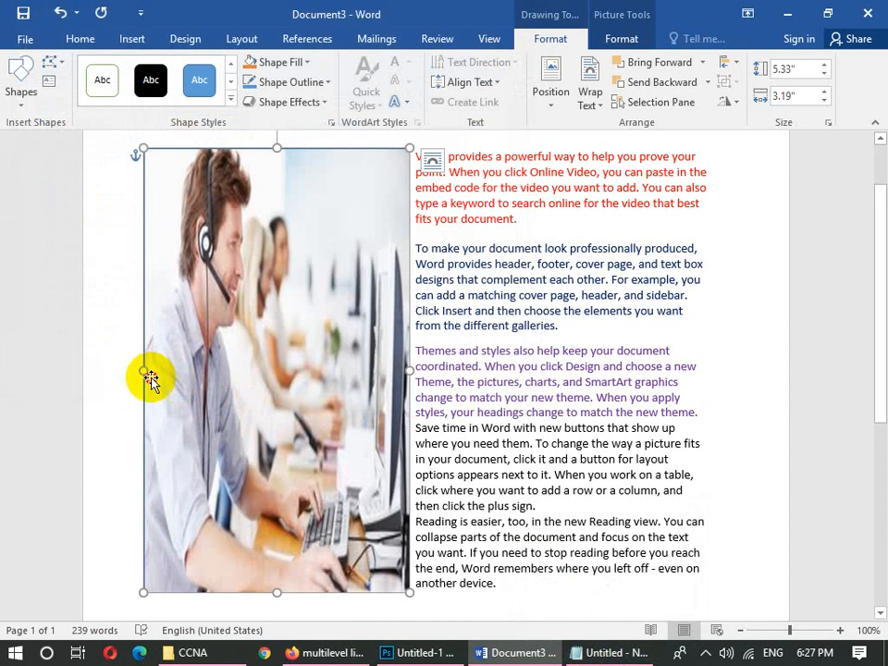
drag(151, 379, 287, 366)
click(511, 309)
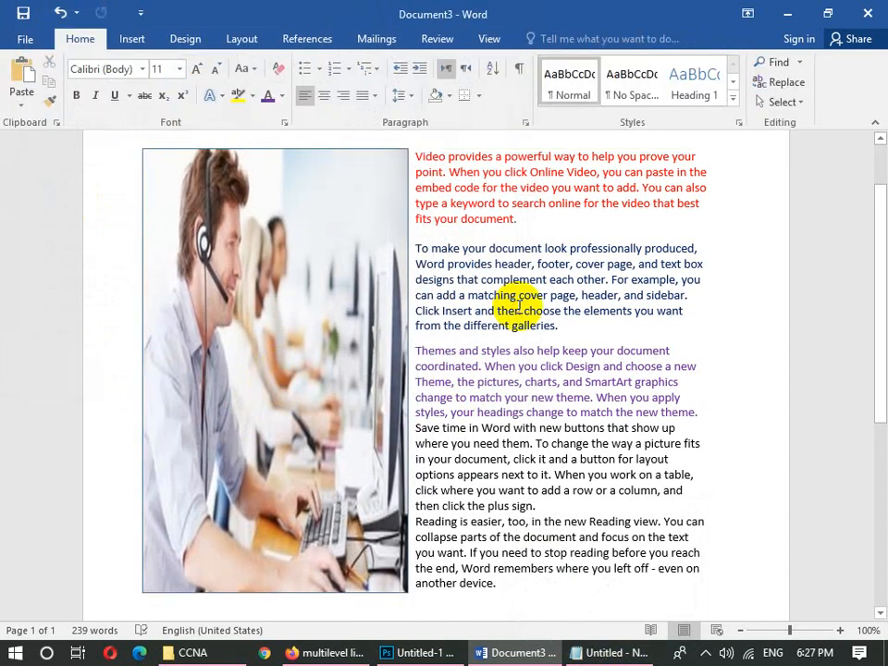
Check the page in print preview, and delete the picture-filled rectangle beside the text.
key(ctrl+p)
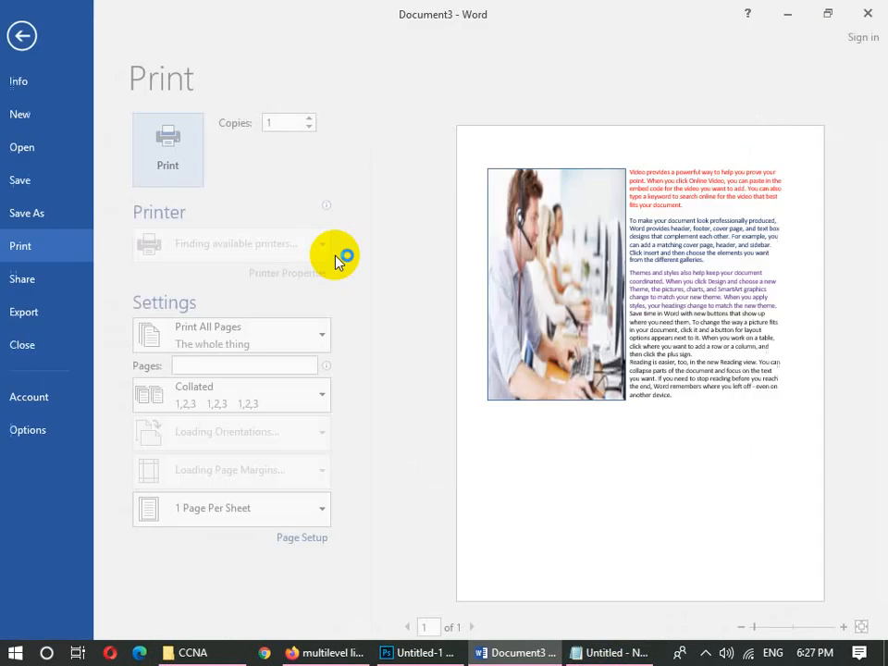
key(Escape)
click(362, 259)
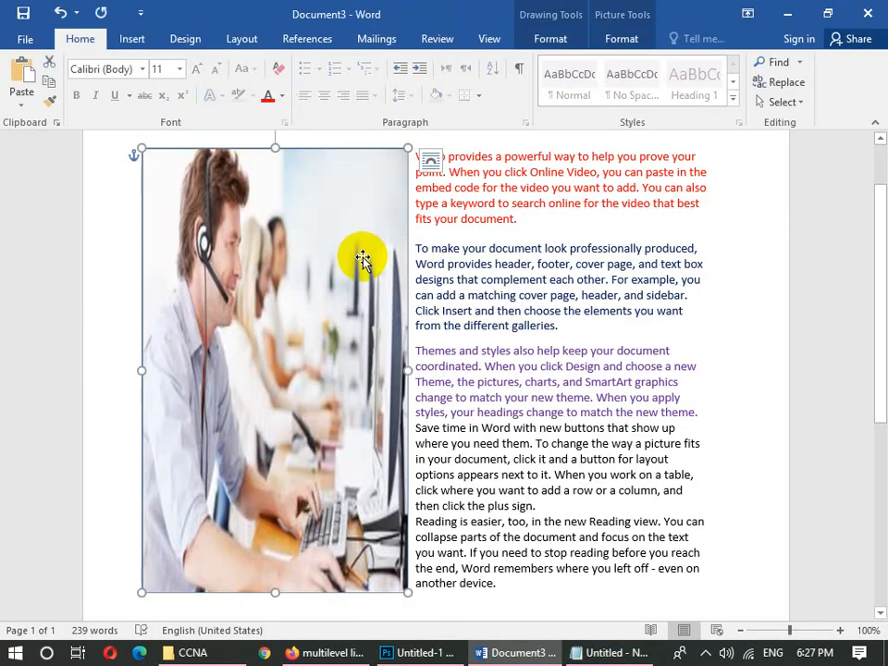
key(Delete)
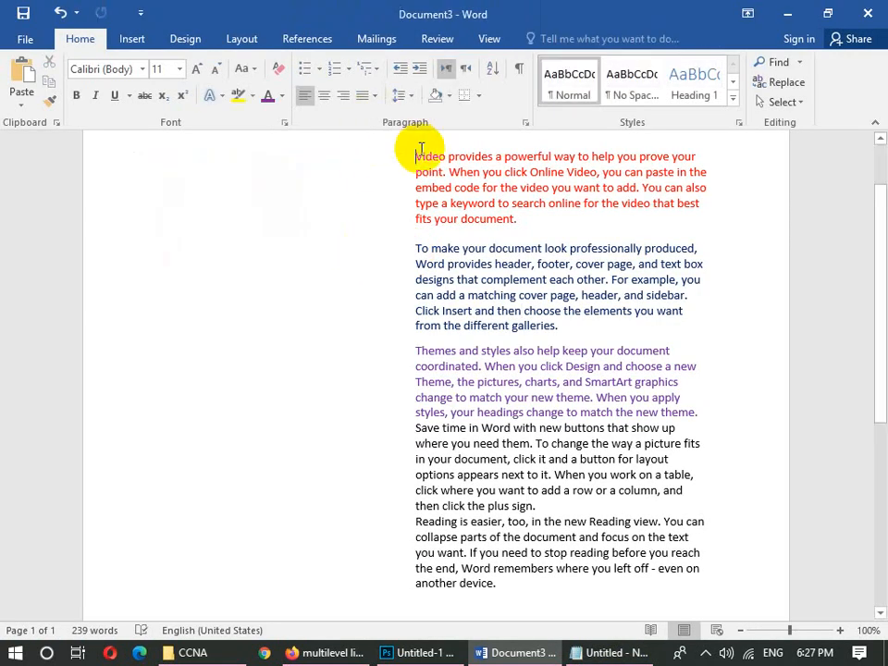
Decrease the red paragraph's indent by four levels, and increase it by two levels.
drag(514, 219, 413, 158)
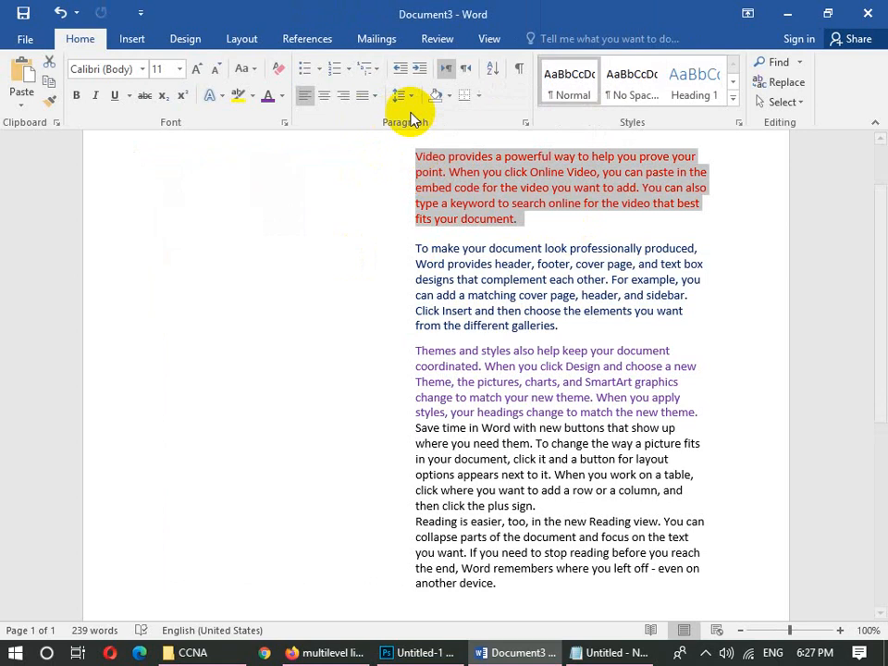
click(402, 70)
click(402, 70)
click(402, 70)
click(402, 71)
click(420, 70)
click(420, 70)
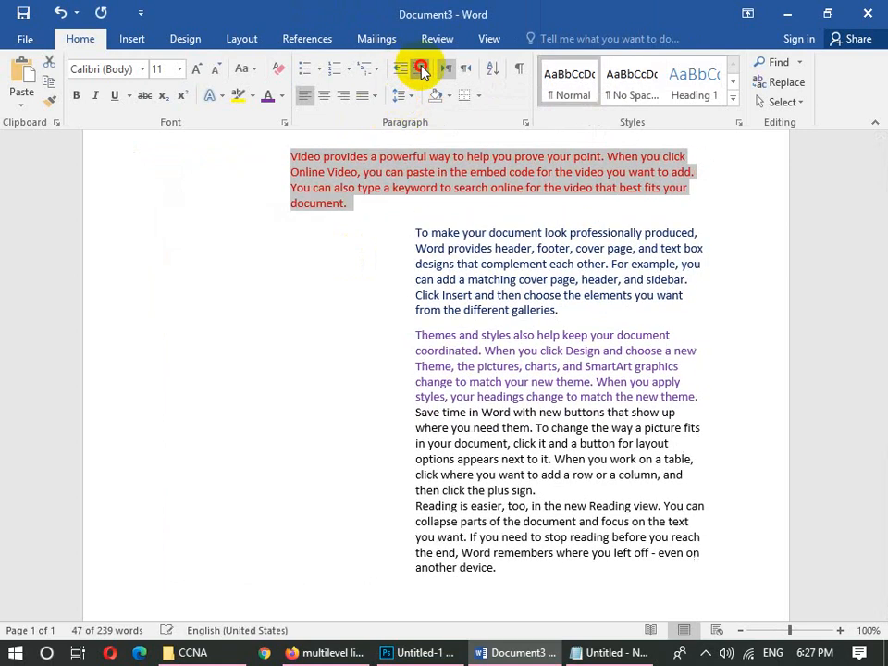
Decrease the dark blue paragraph's indent by three levels.
drag(558, 309, 416, 234)
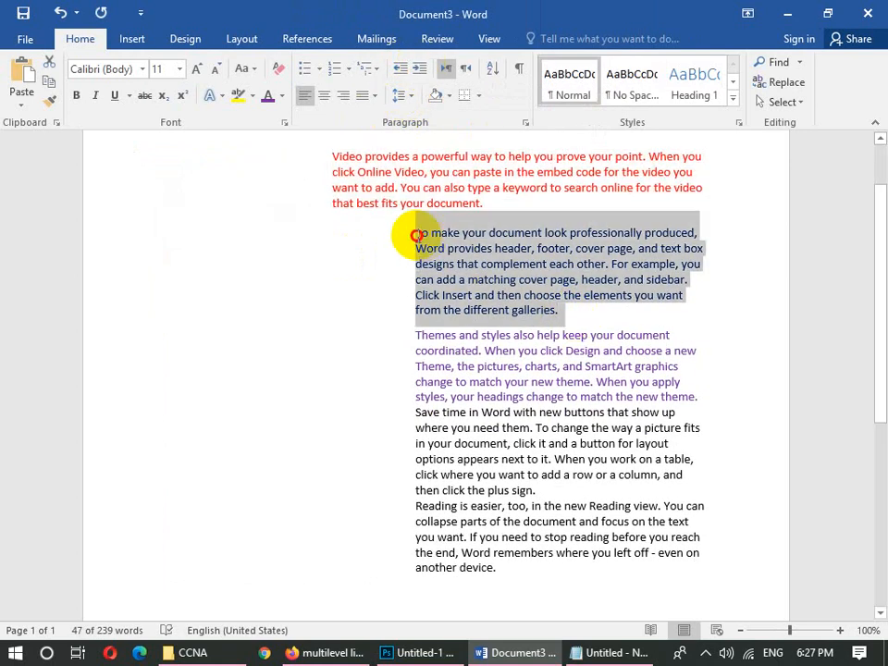
click(400, 74)
click(399, 77)
click(400, 77)
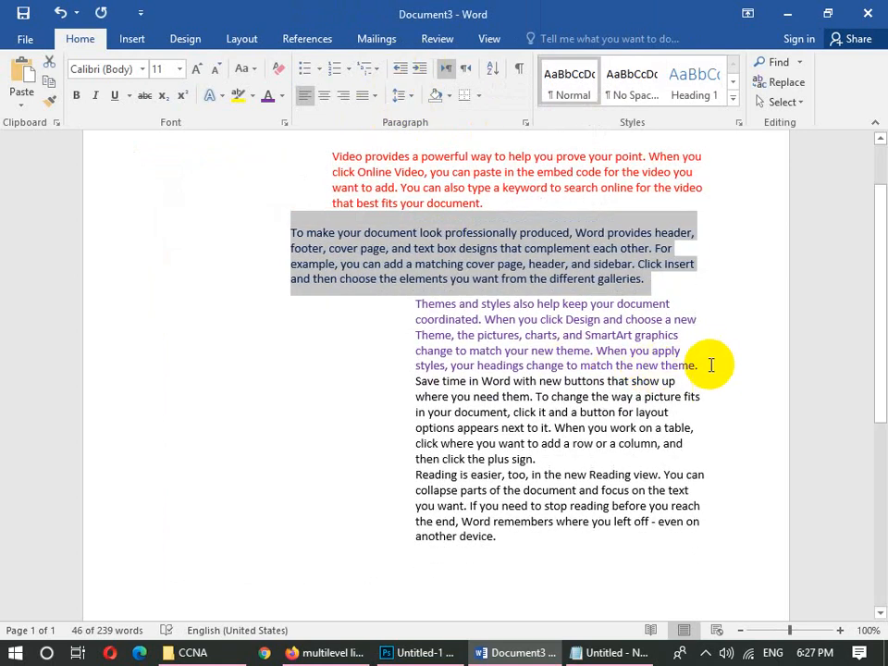
Decrease the indent of the dark blue and purple paragraphs together by two levels, and clear the selection.
drag(702, 365, 400, 278)
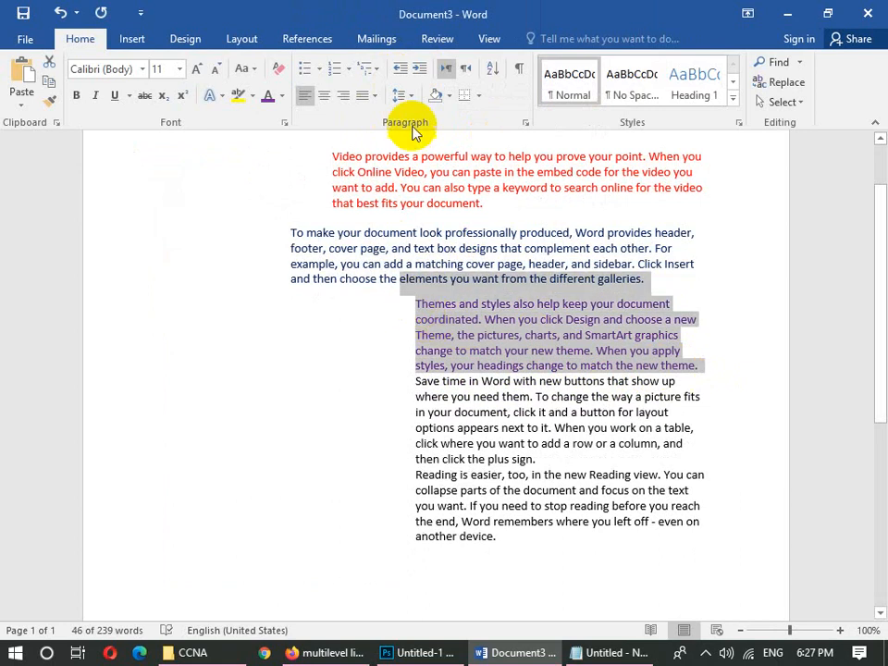
click(403, 72)
click(403, 72)
click(461, 264)
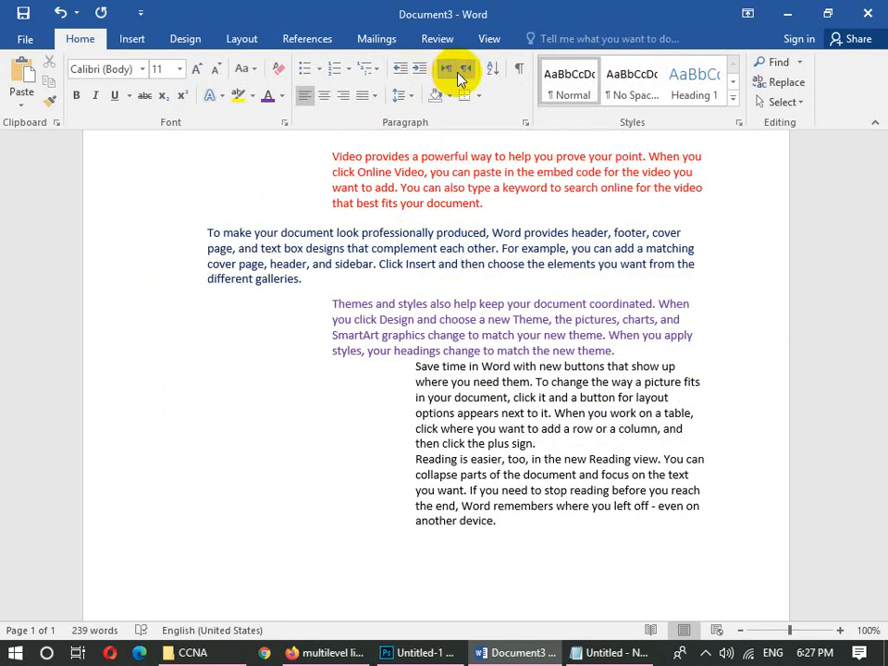
click(573, 552)
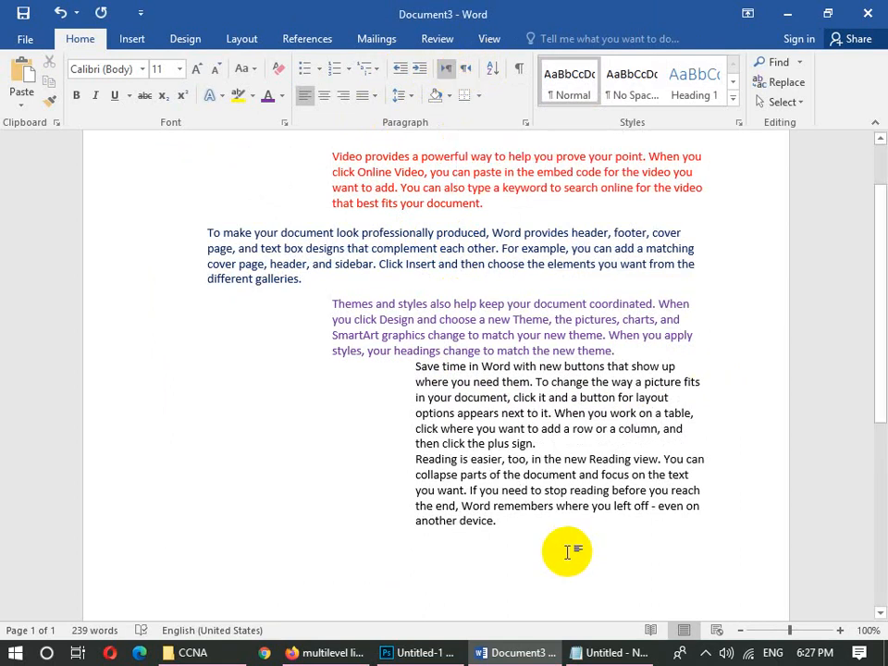
Close the document without saving, create a blank one and generate sample paragraphs with =rand().
key(ctrl+w)
key(n)
key(ctrl+n)
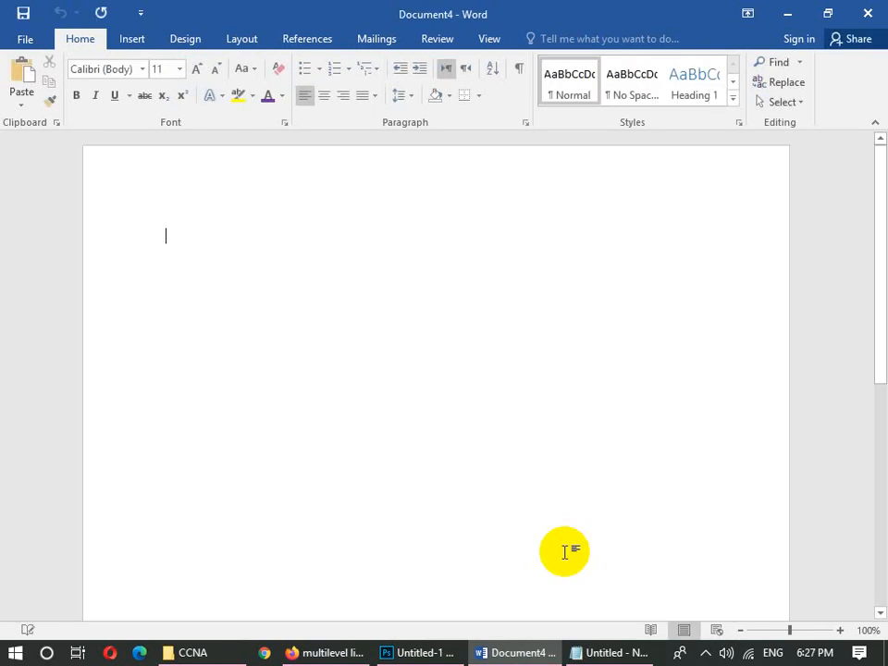
text(=rand())
key(Return)
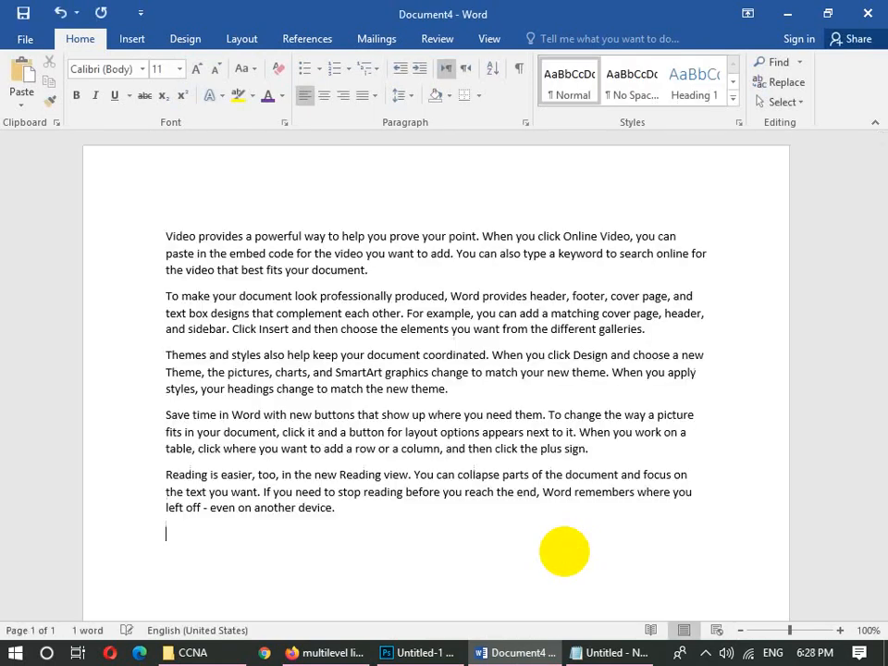
Return to Word with all the sample paragraphs selected, and set their direction to right-to-left and back to left-to-right.
drag(421, 533, 113, 213)
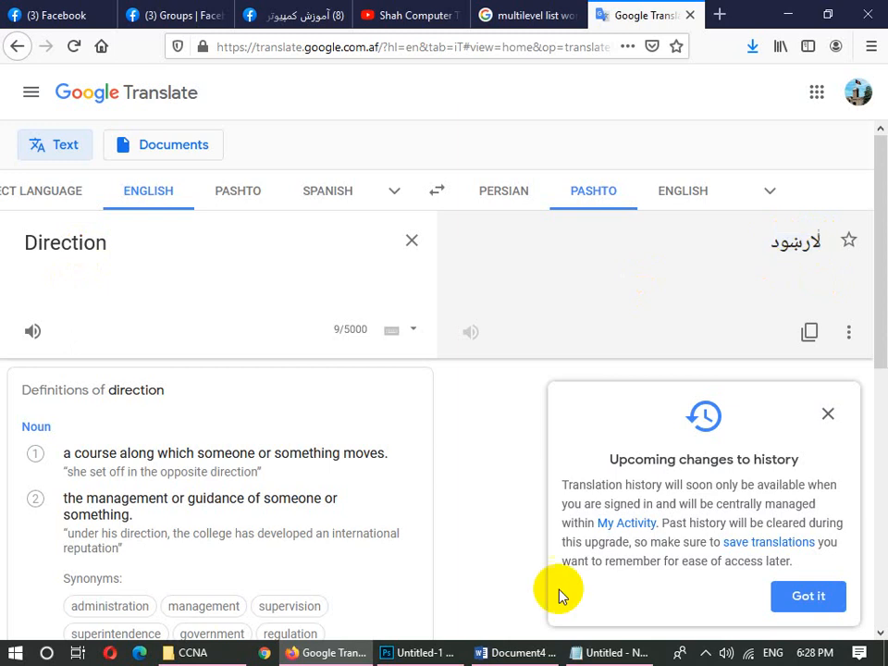
click(518, 652)
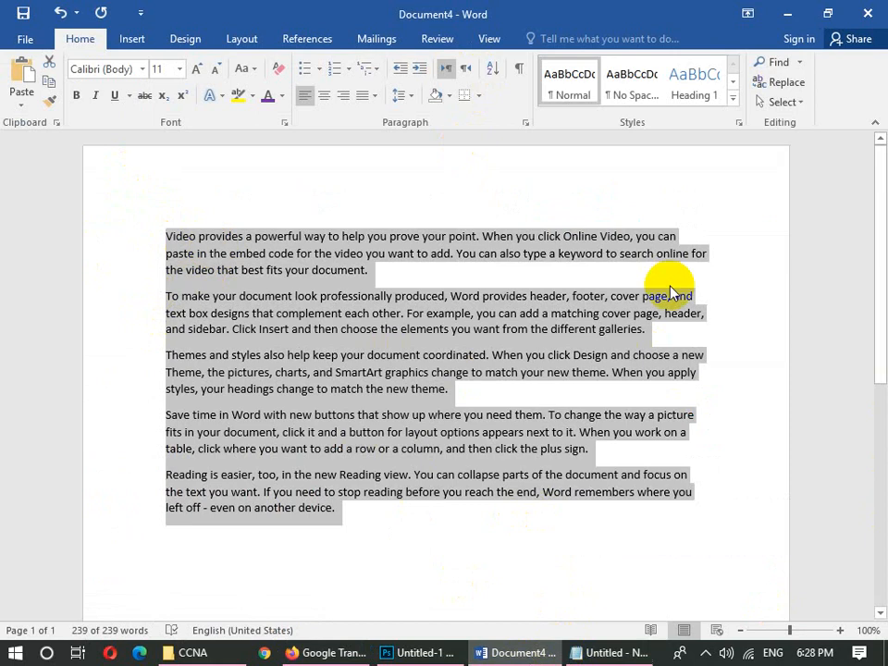
click(459, 71)
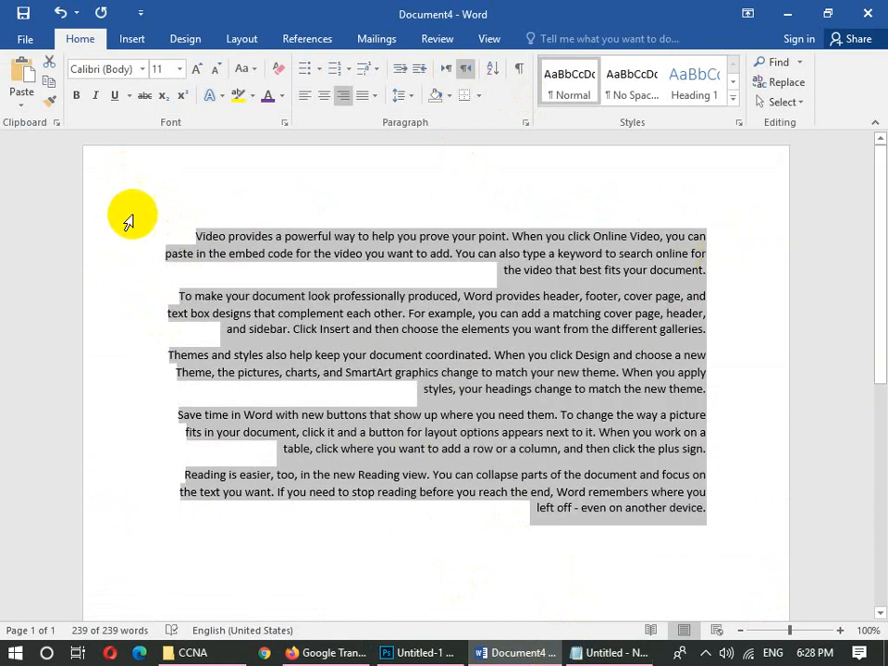
click(446, 70)
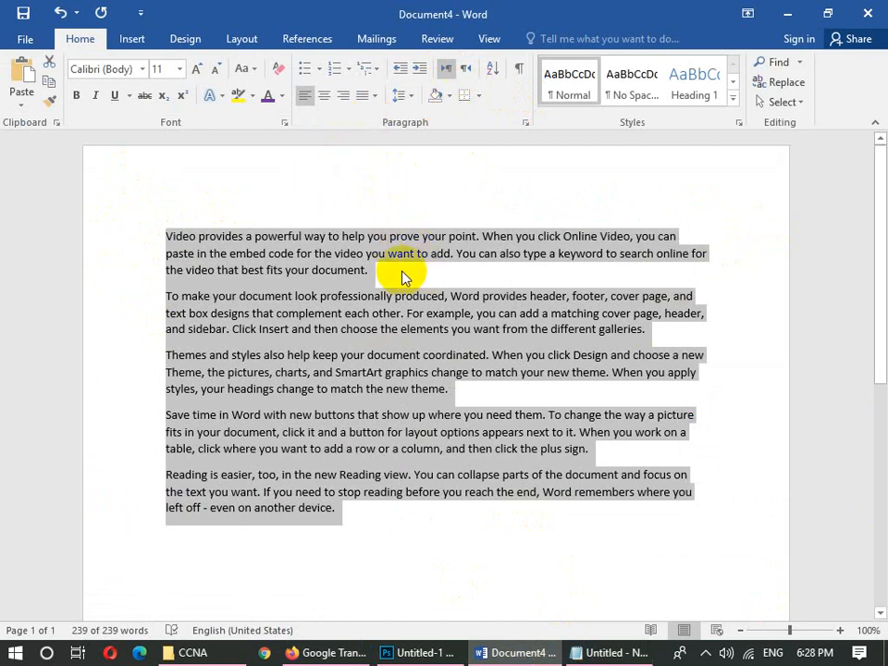
Replace the document with a new blank one and enter the right-aligned Pashto text "اول خل کمپیوټر".
key(ctrl+w)
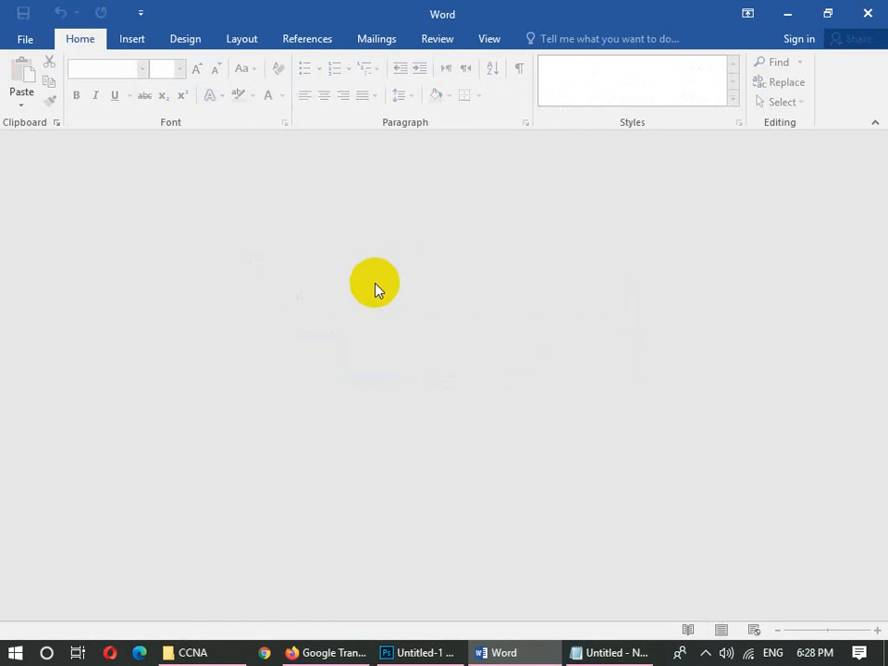
key(ctrl+n)
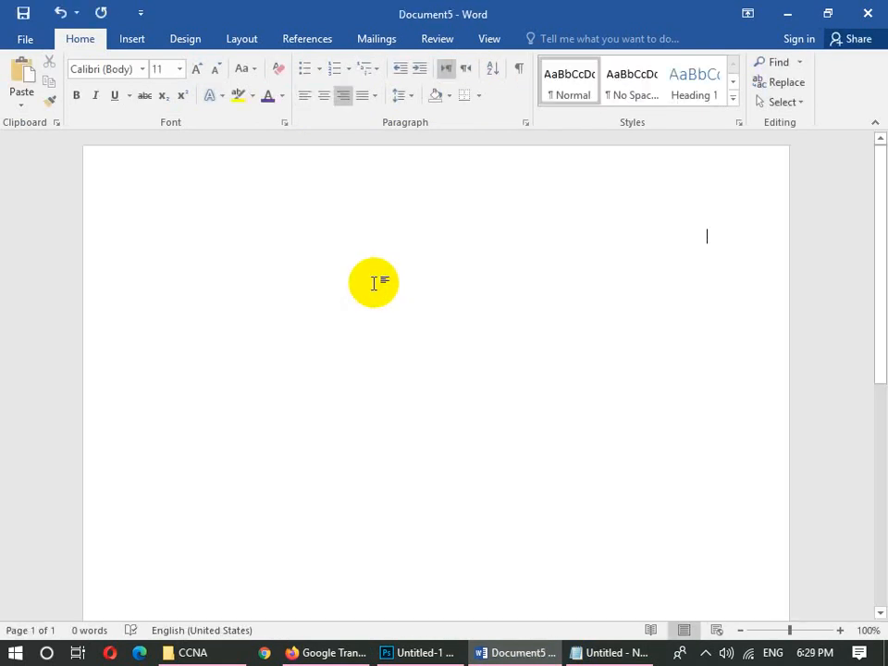
key(alt+shift)
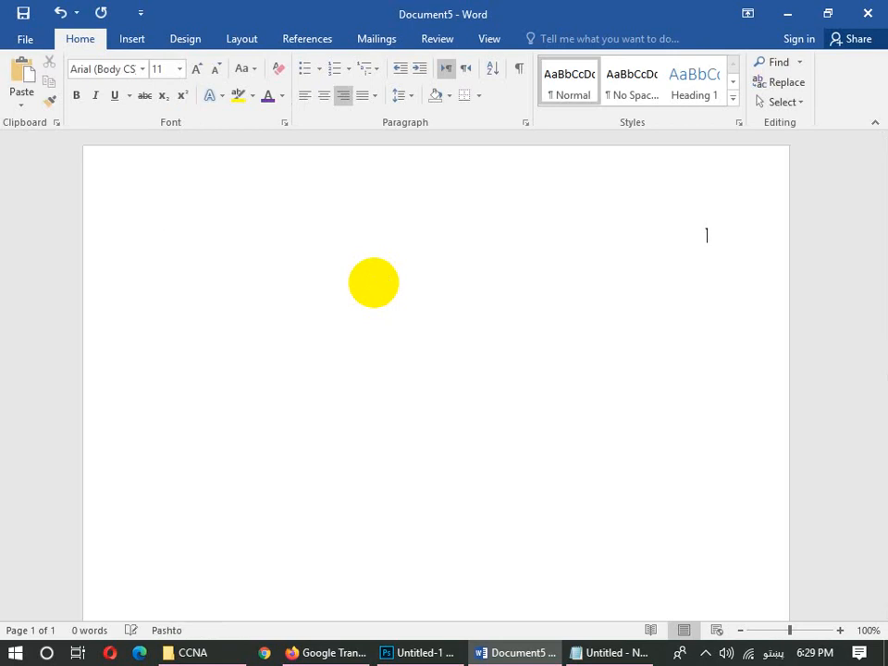
text(اول خل کمپیوټر)
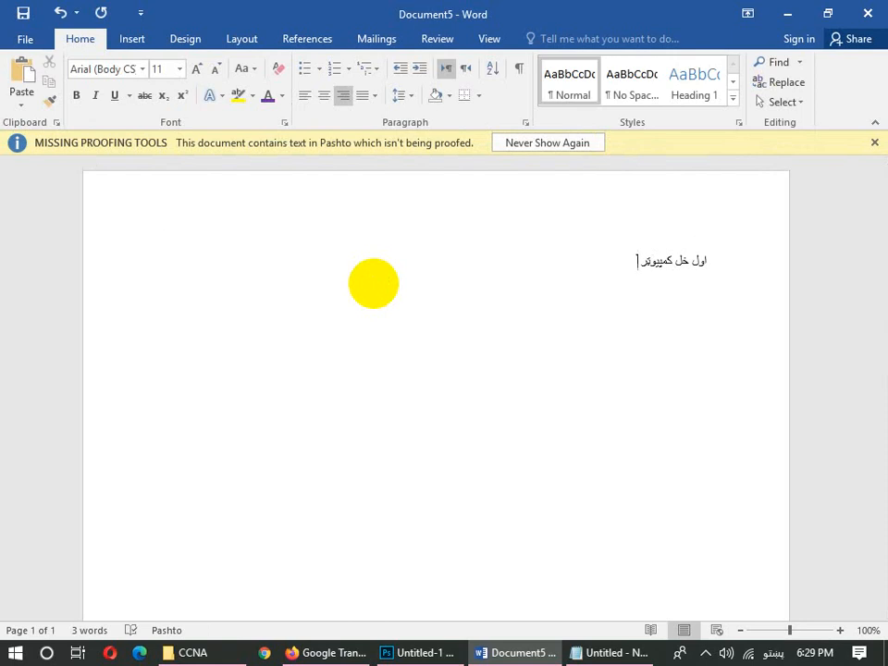
Try to add English text after the Pashto words in the left-to-right paragraph, and remove it.
key(alt+shift)
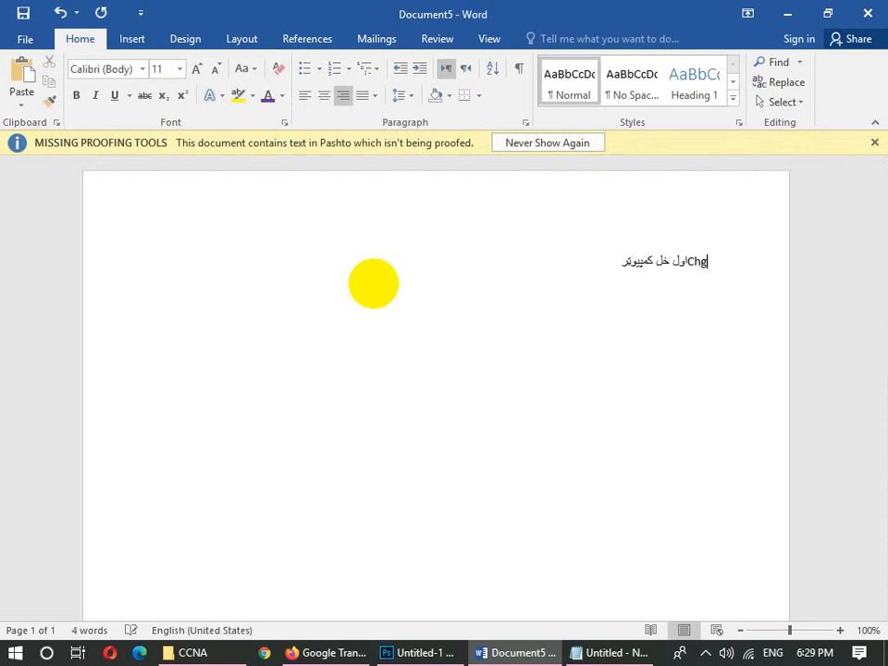
key(BackSpace)
key(BackSpace)
key(BackSpace)
key(BackSpace)
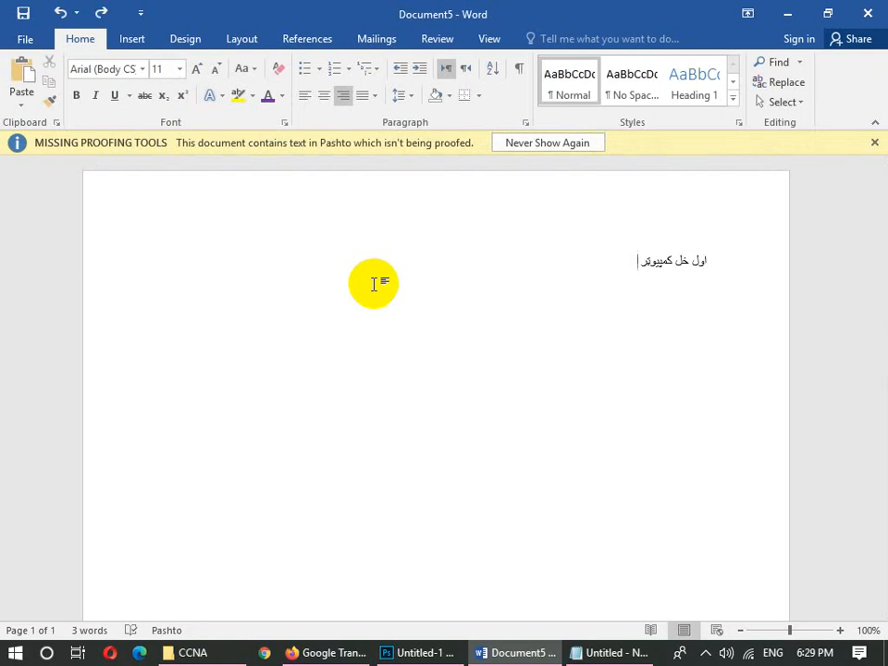
Set the Pashto line's text direction to right-to-left and add "Charless Babbage" in English after it.
click(466, 72)
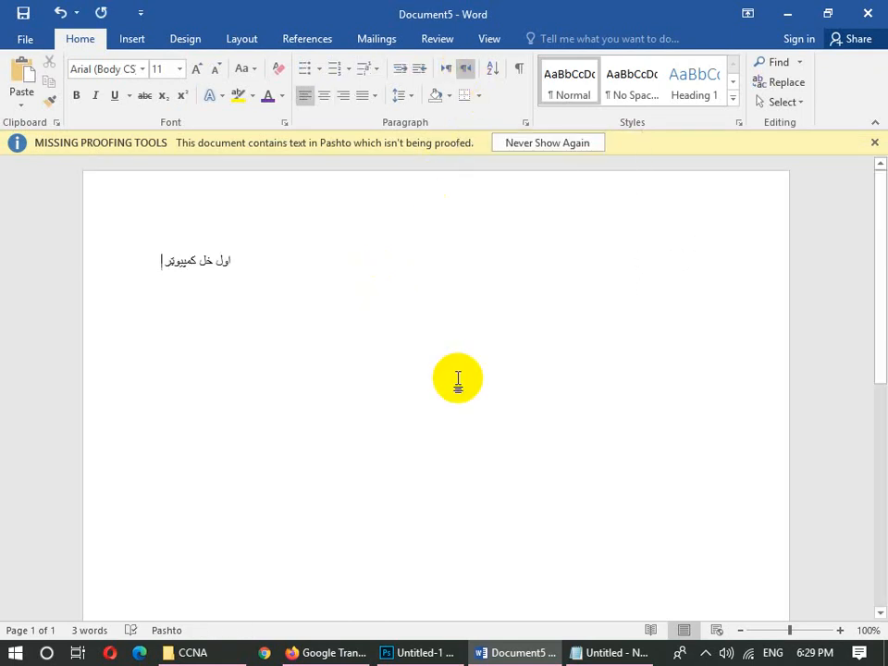
text(Charless Babbage)
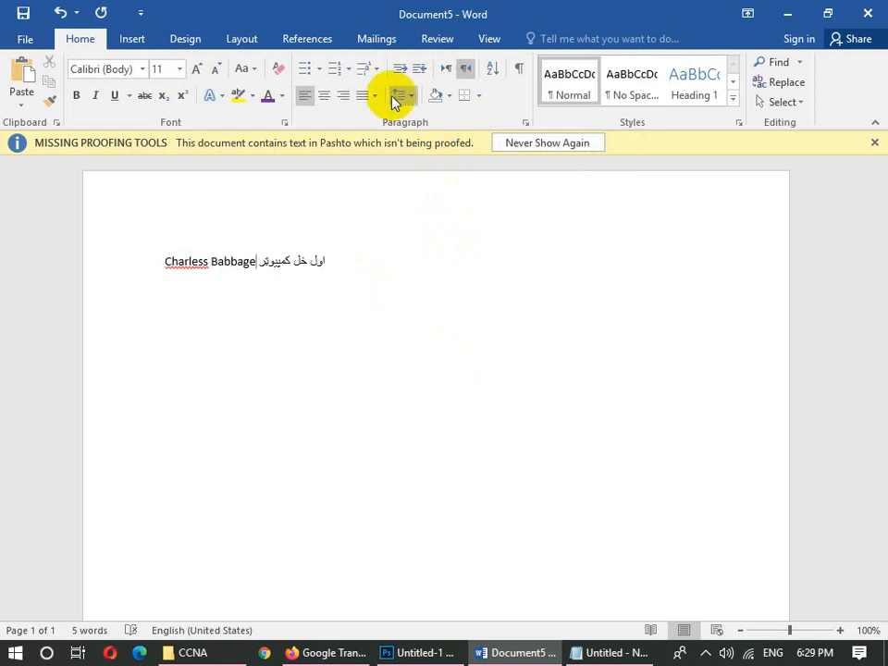
Switch the mixed-language line to left-to-right direction, undo that, and keep it right-to-left.
click(454, 74)
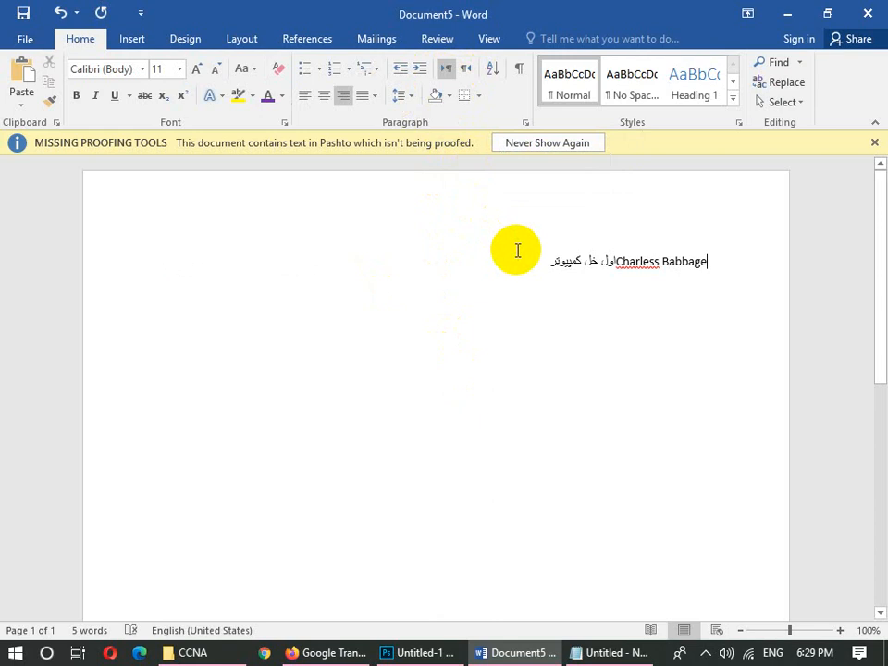
key(ctrl+z)
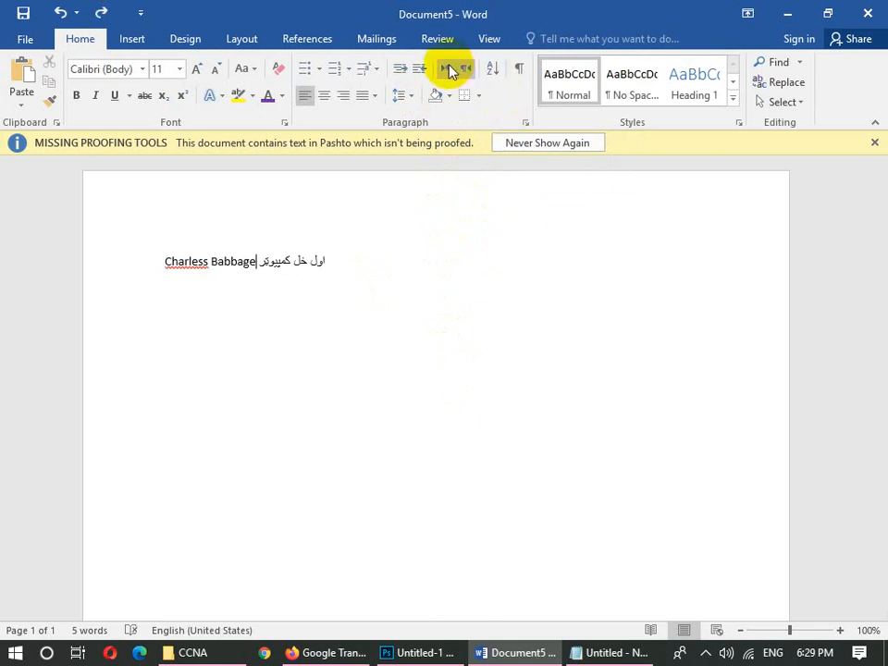
click(472, 75)
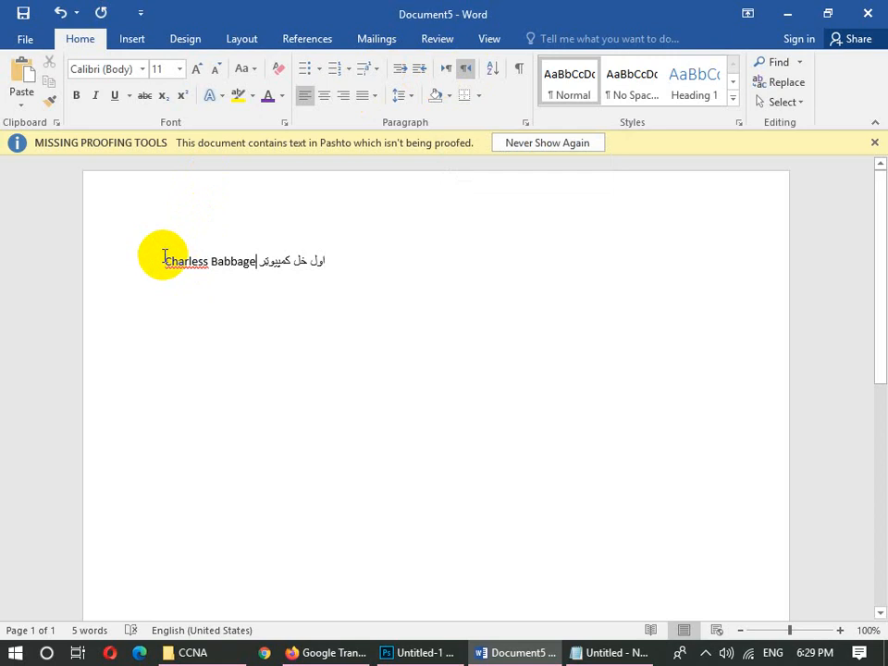
Switch the input language to Pashto and continue the line with "جوړ کړی دی او دویم خل".
key(alt+shift)
key(alt+shift)
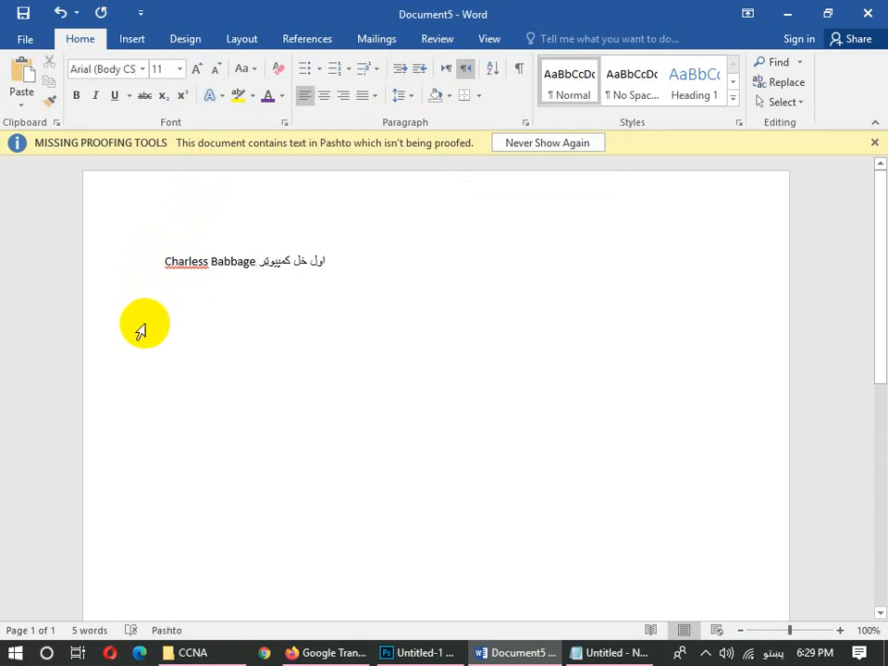
text(ځ)
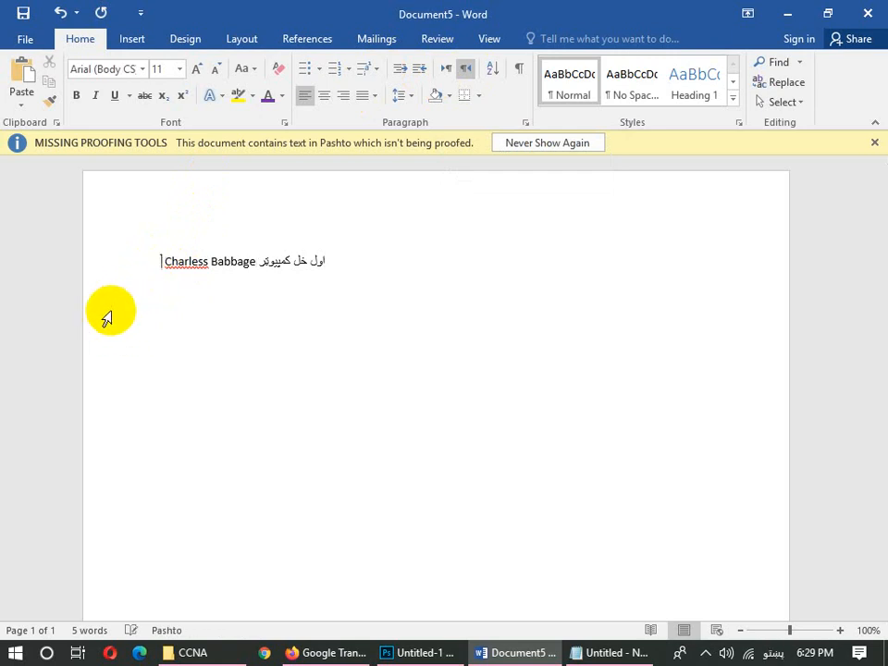
text(وړ کړی)
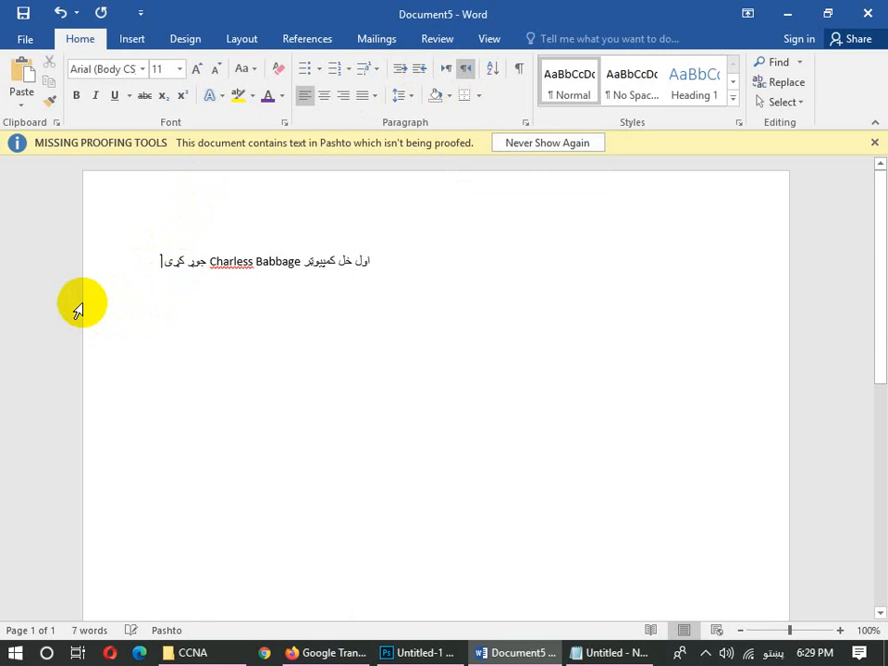
text( دی او)
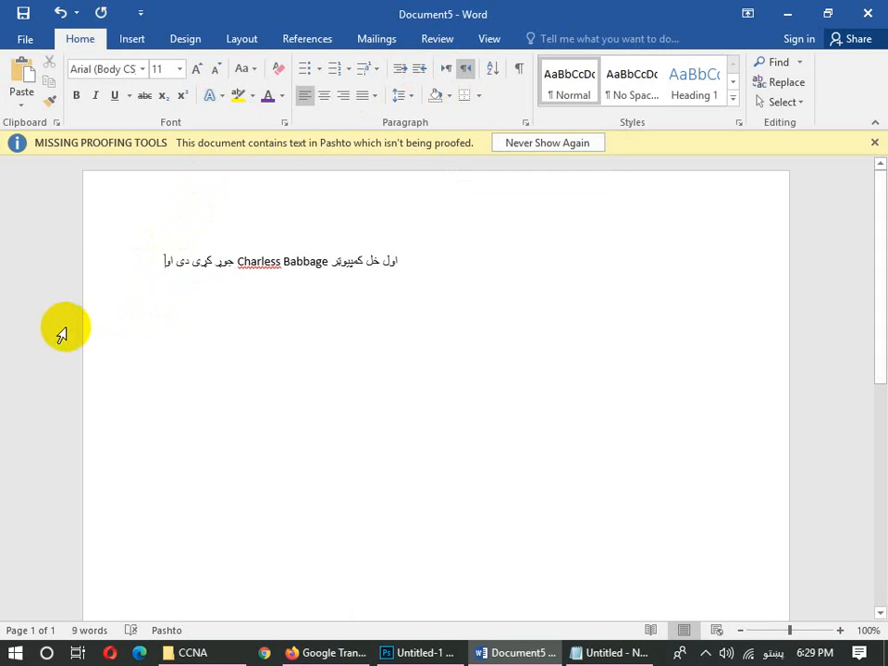
text( دی)
key(BackSpace)
text(ویم خل)
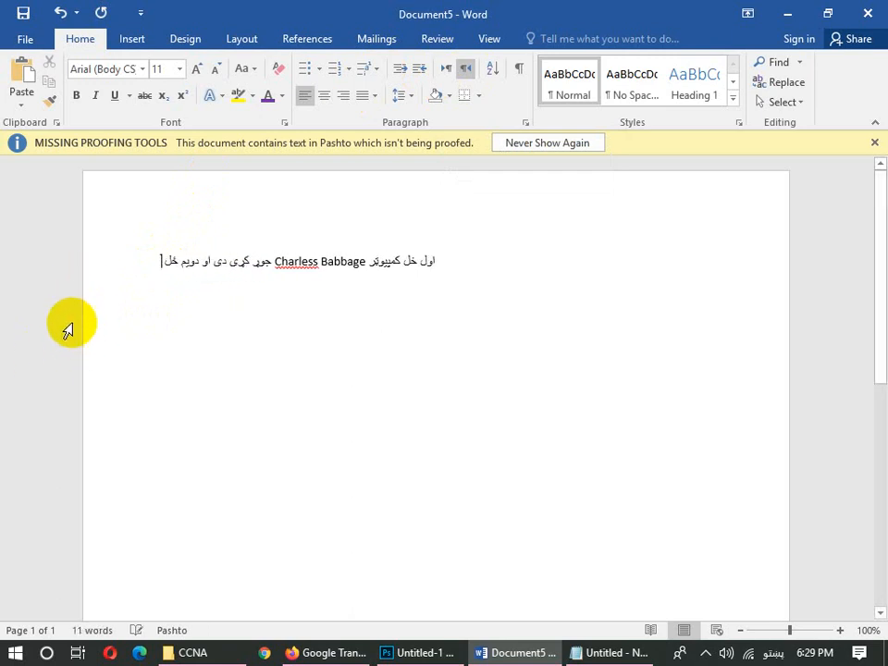
Add a person's first name in English at the end of the line, and switch the input language away from English.
key(alt+shift)
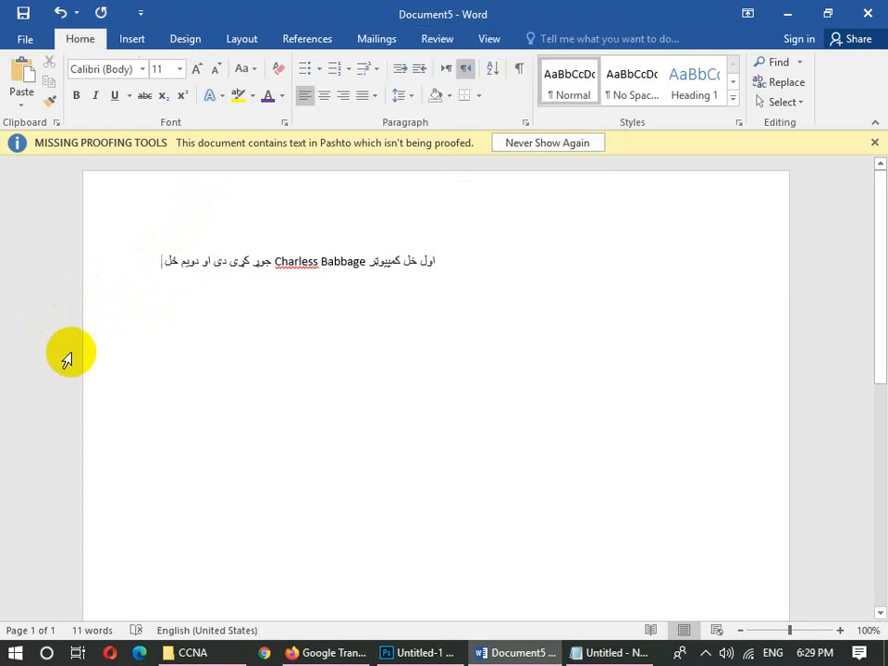
text(aHM)
key(BackSpace)
key(BackSpace)
key(BackSpace)
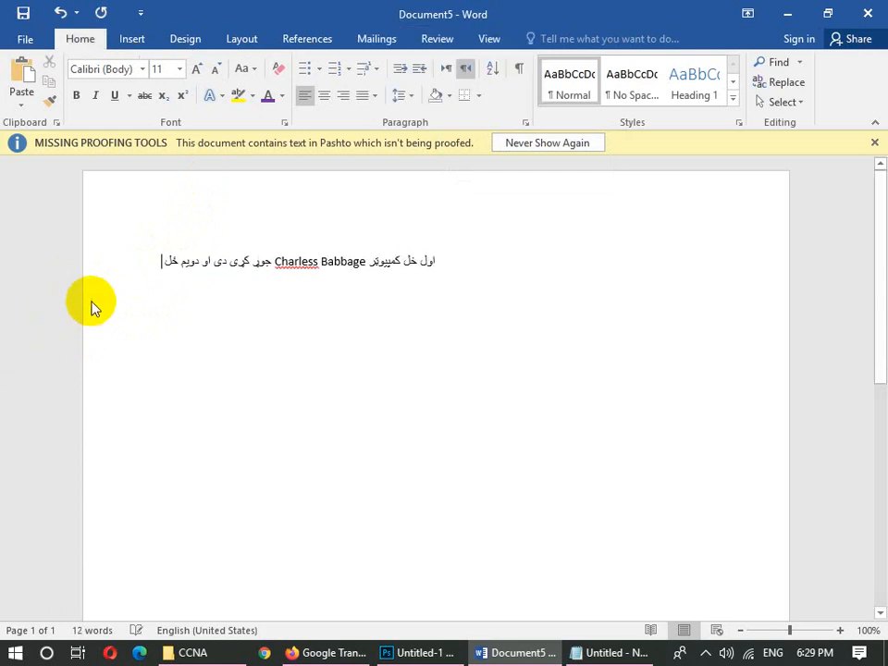
text(Ahmad)
key(alt+shift)
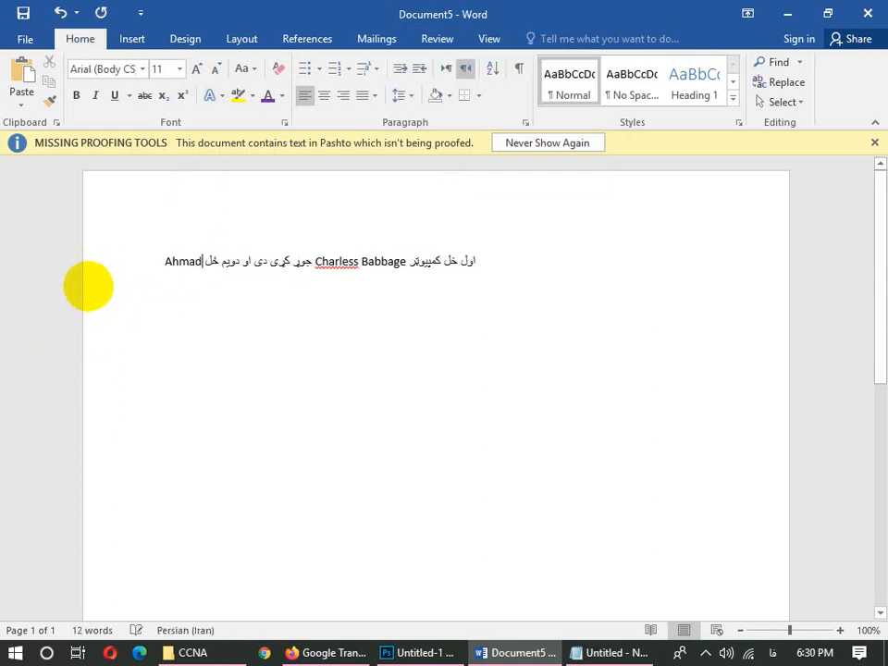
Continue the mixed-language line after the English name with the word "جوړ" in Pashto.
text(جوئی)
key(BackSpace)
key(BackSpace)
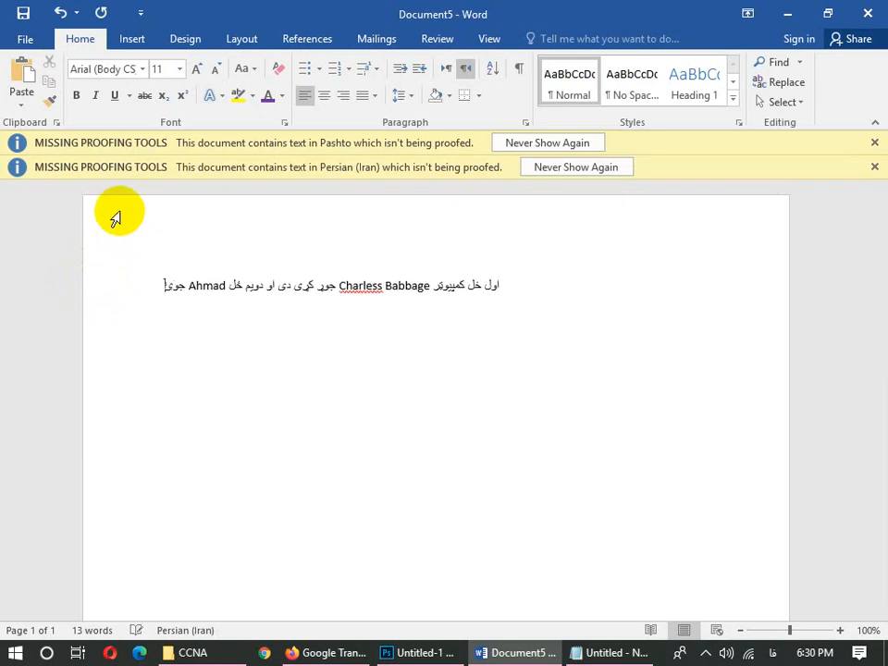
key(alt+shift)
text(ړ)
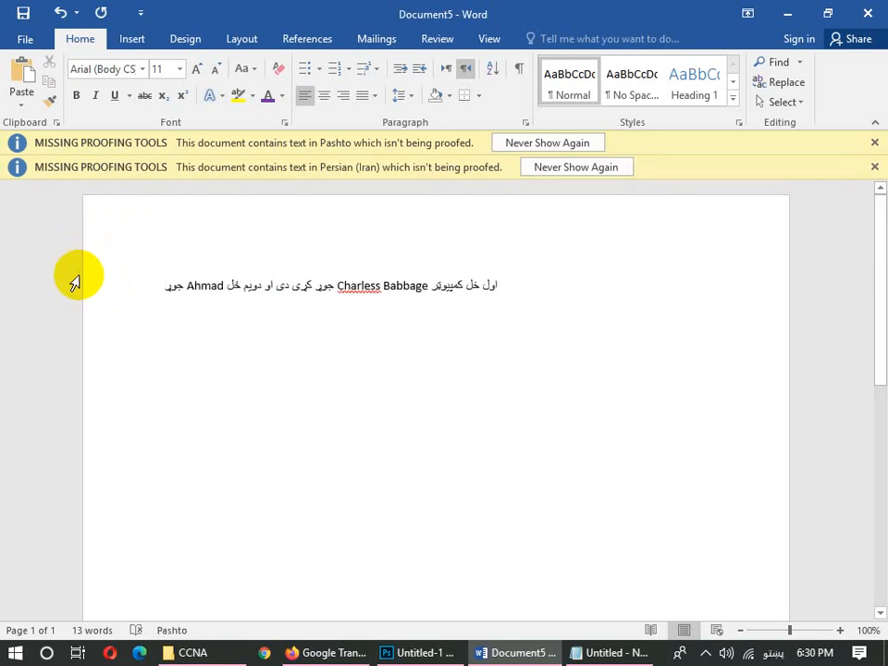
Try left-to-right direction on the mixed-language line, return it to right-to-left, and align it right.
click(444, 67)
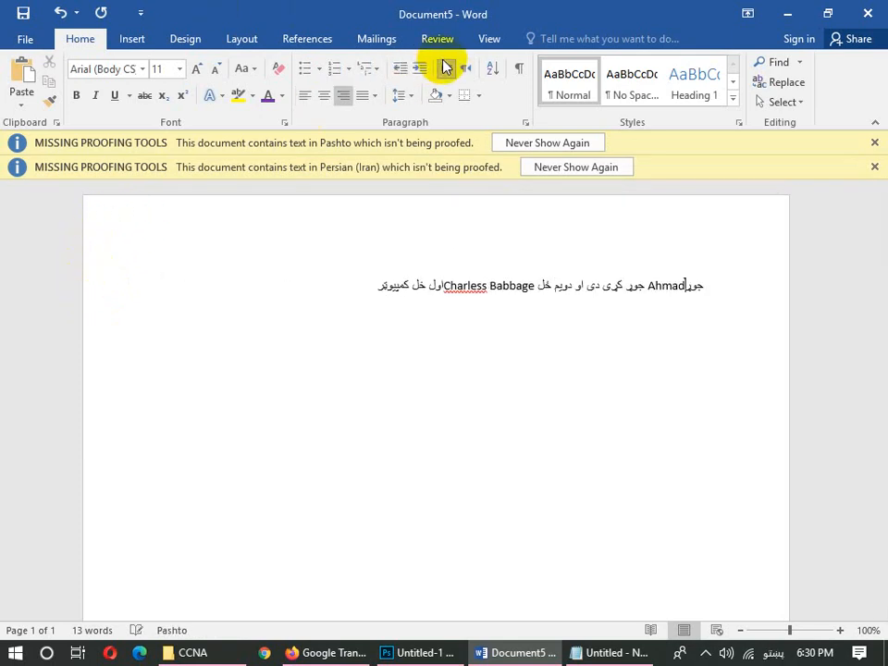
click(461, 69)
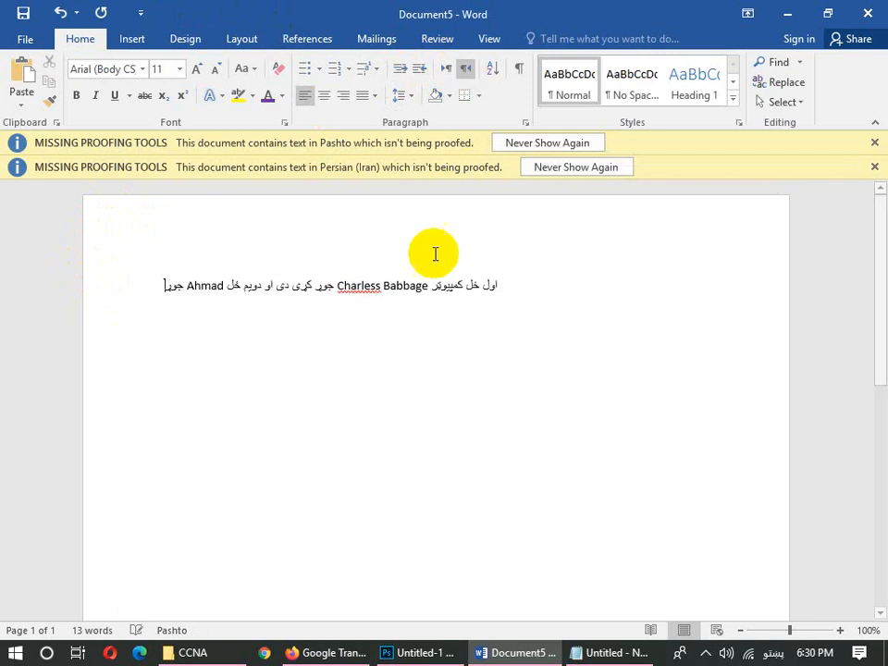
click(344, 95)
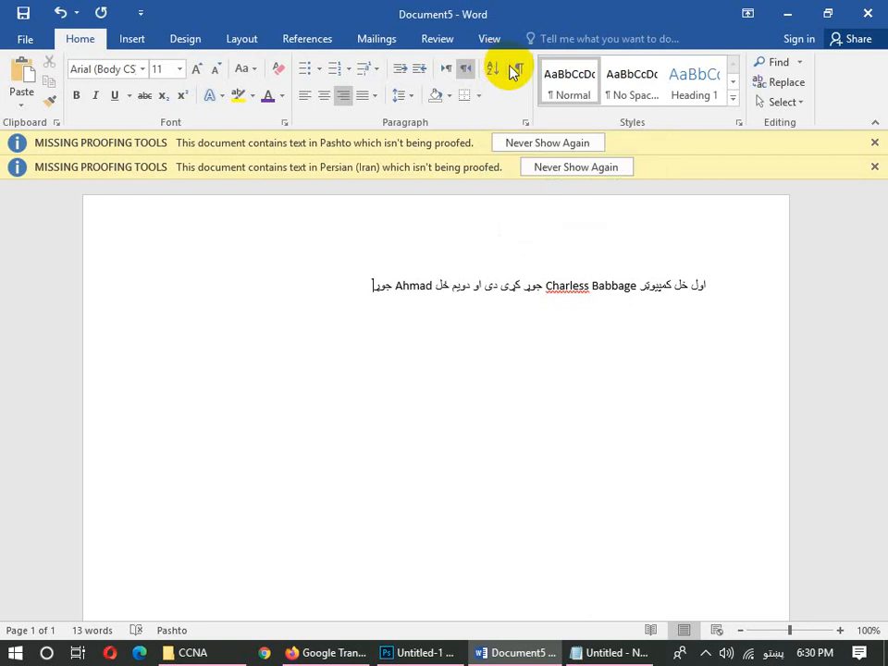
Discard the current document without saving and fill a new blank one with sample text using =rand().
key(ctrl+w)
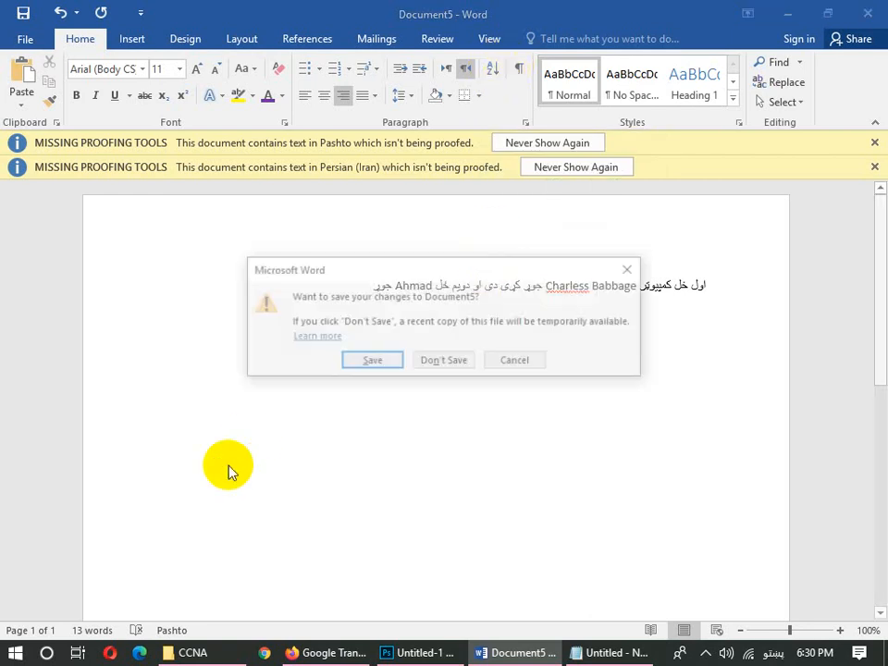
key(n)
key(ctrl+n)
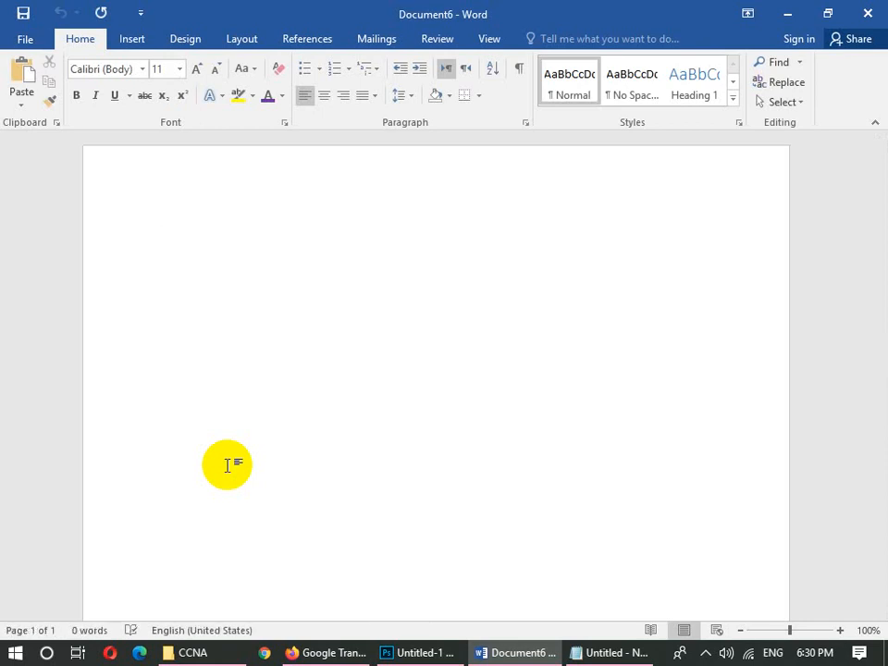
text(=rand())
key(Return)
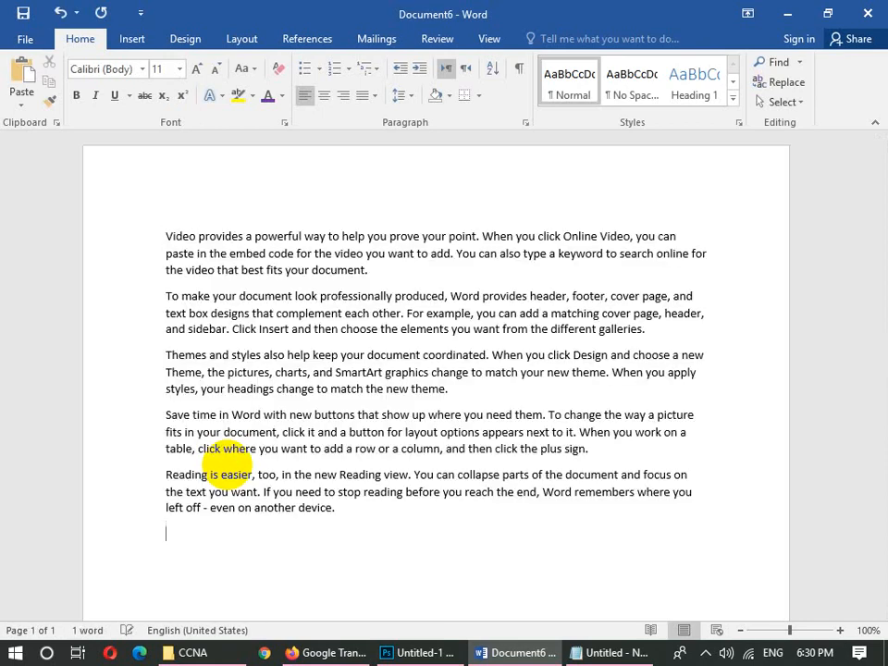
Show the paragraph marks and other formatting symbols in the sample text and hide them again.
click(519, 69)
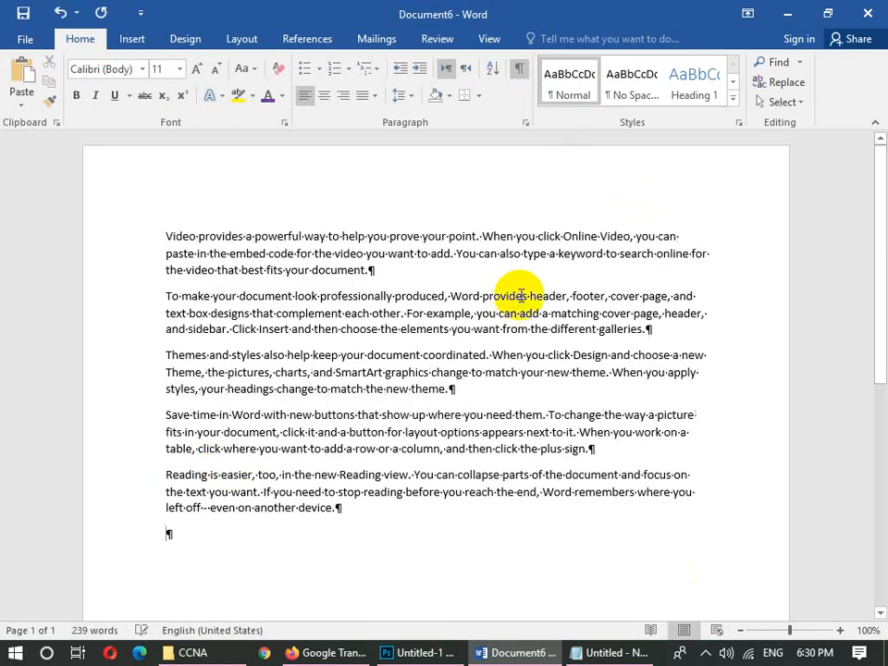
click(523, 71)
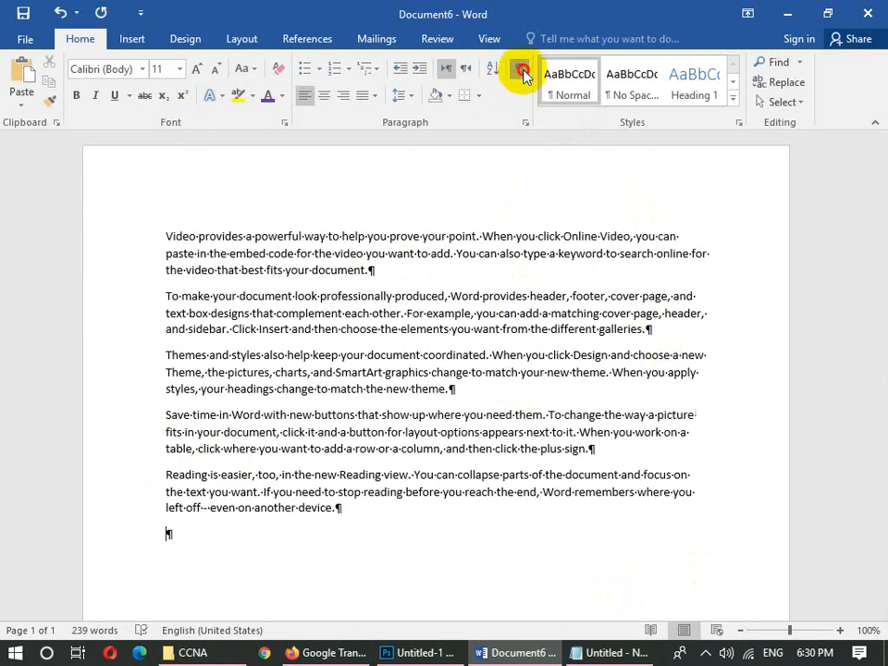
Shade the first sample paragraph, beginning "Video provides", in light green.
click(450, 97)
click(412, 471)
drag(372, 518, 97, 212)
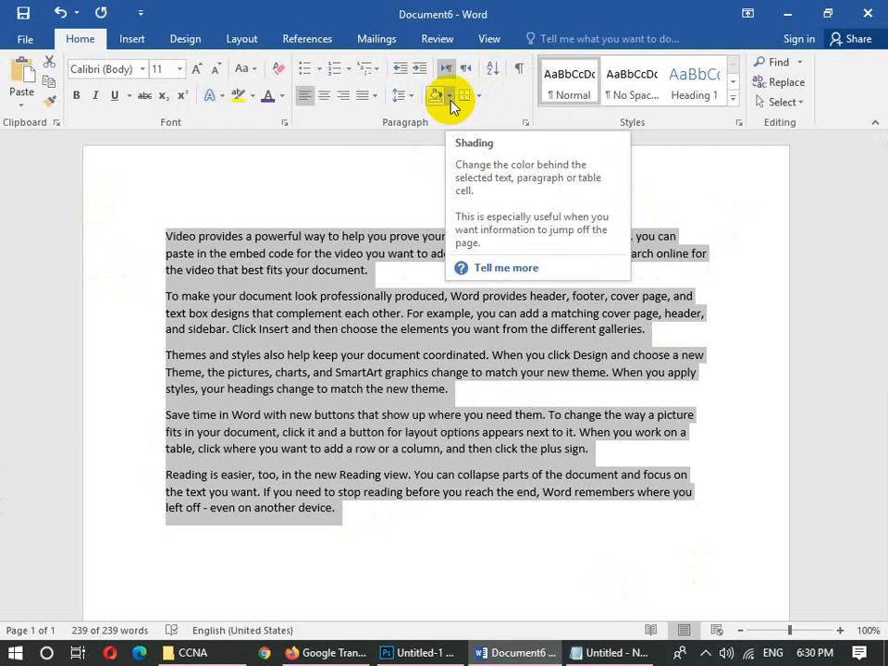
click(428, 236)
drag(383, 275, 164, 236)
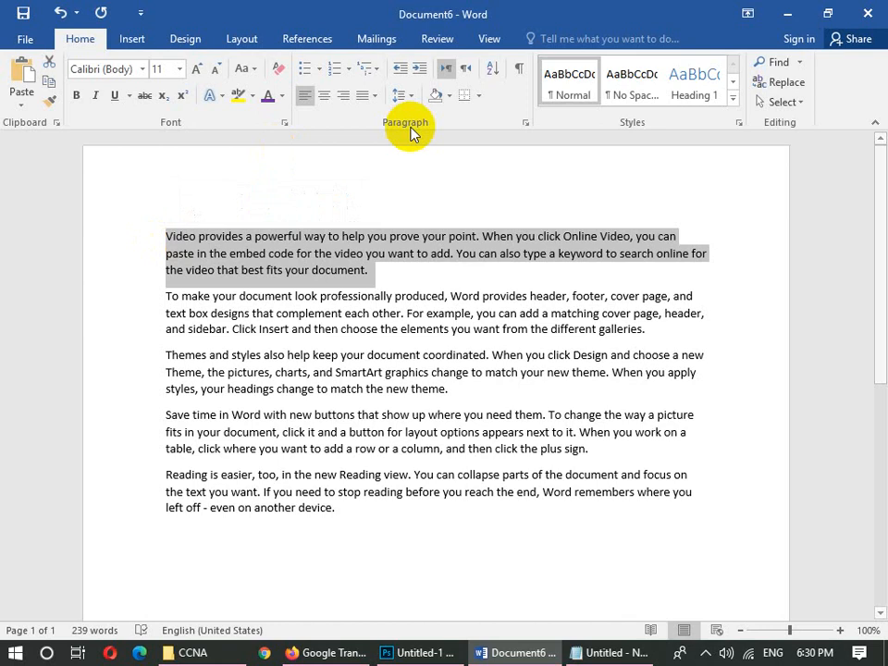
click(451, 96)
click(481, 228)
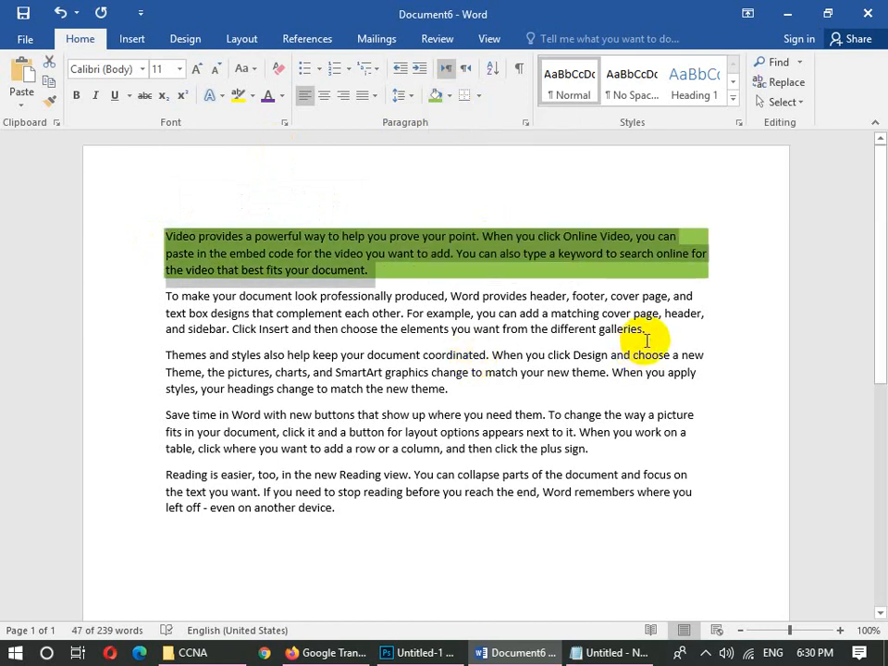
Shade the second sample paragraph in blue and the third one in purple.
drag(647, 331, 160, 296)
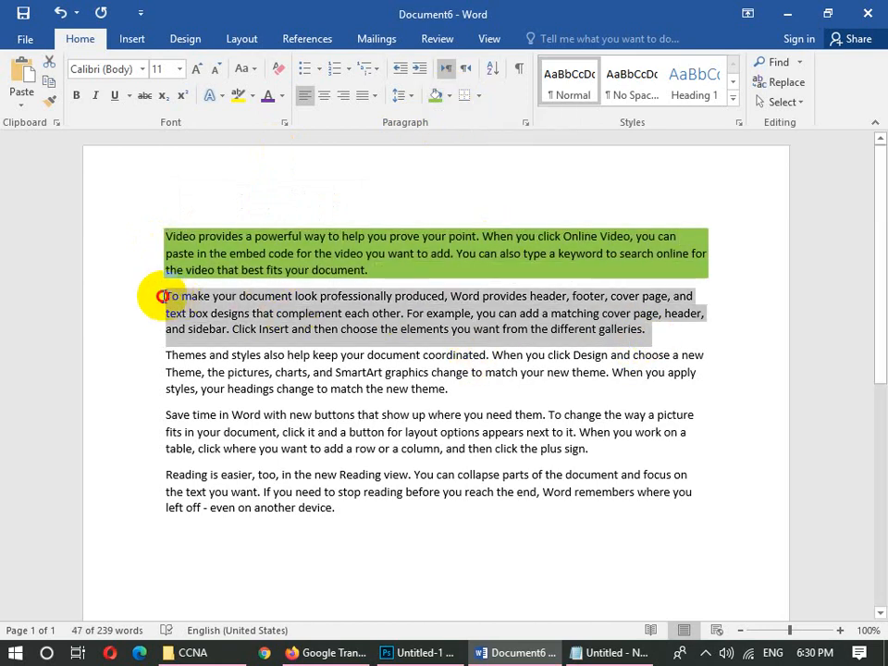
click(450, 96)
click(539, 231)
click(573, 355)
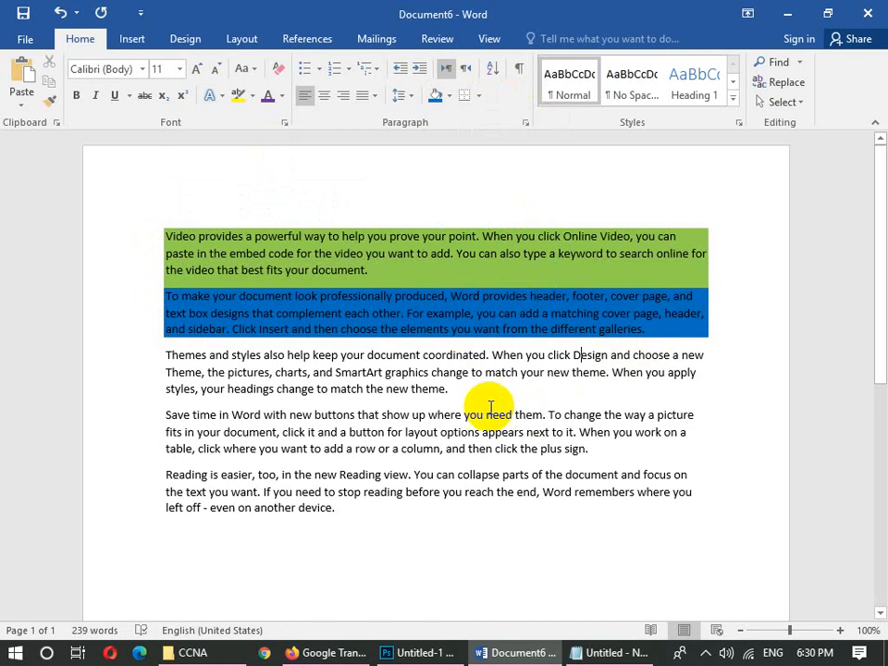
drag(450, 389, 165, 354)
click(451, 96)
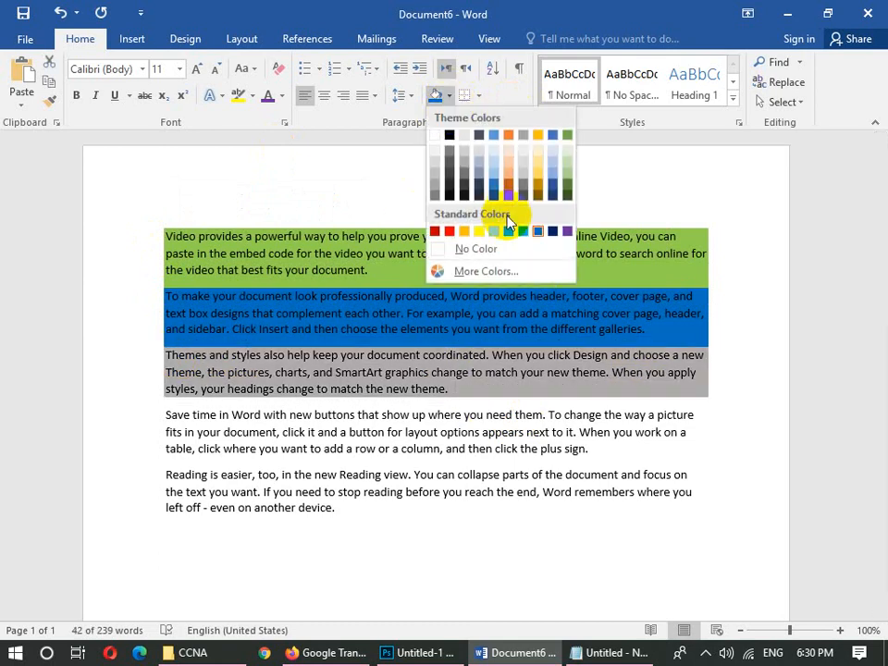
click(566, 232)
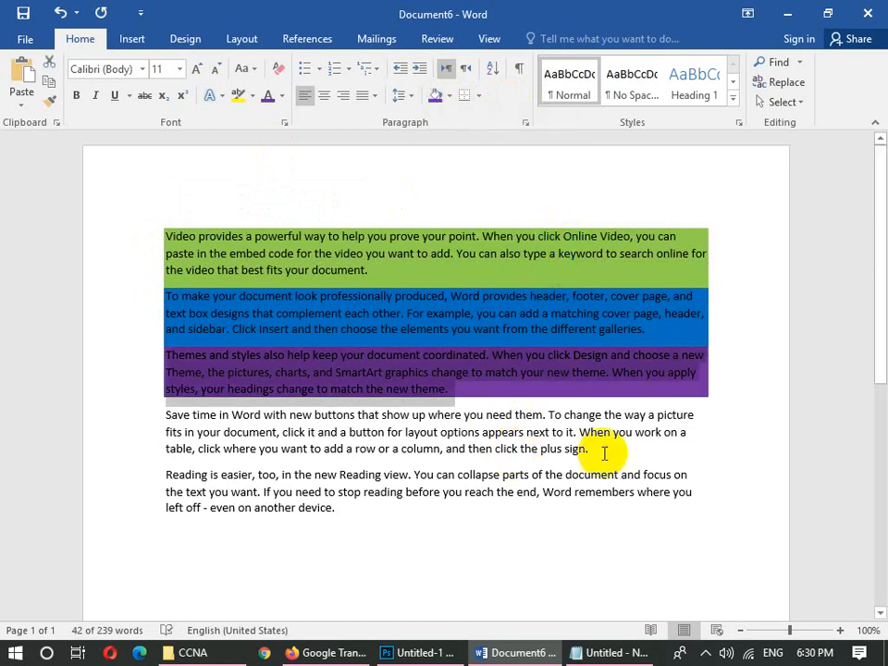
Shade the fourth sample paragraph, beginning "Save time in Word", in dark gray.
mouse_move(592, 451)
mouse_down()
mouse_move(166, 468)
mouse_move(145, 424)
mouse_up()
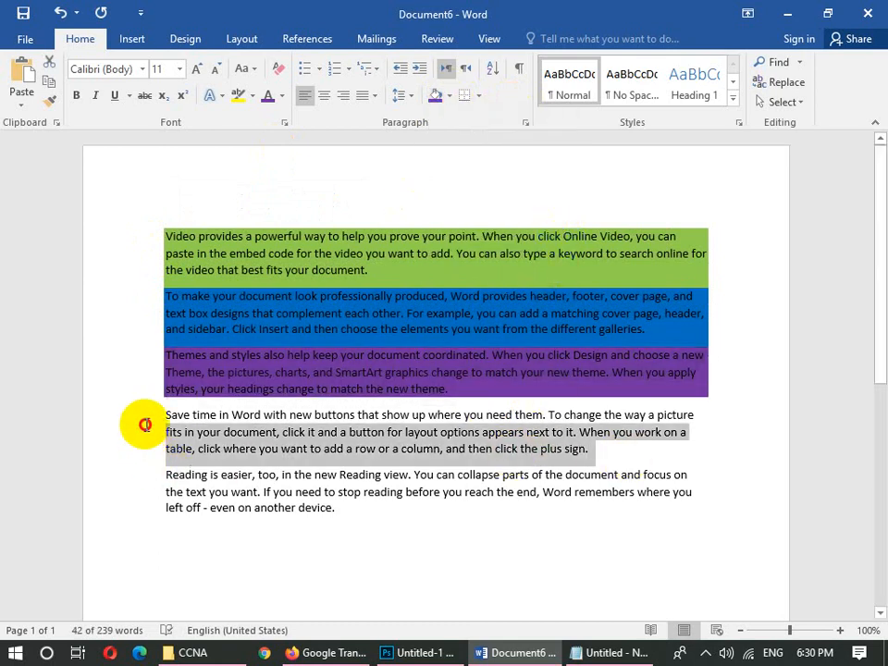
click(450, 96)
click(523, 202)
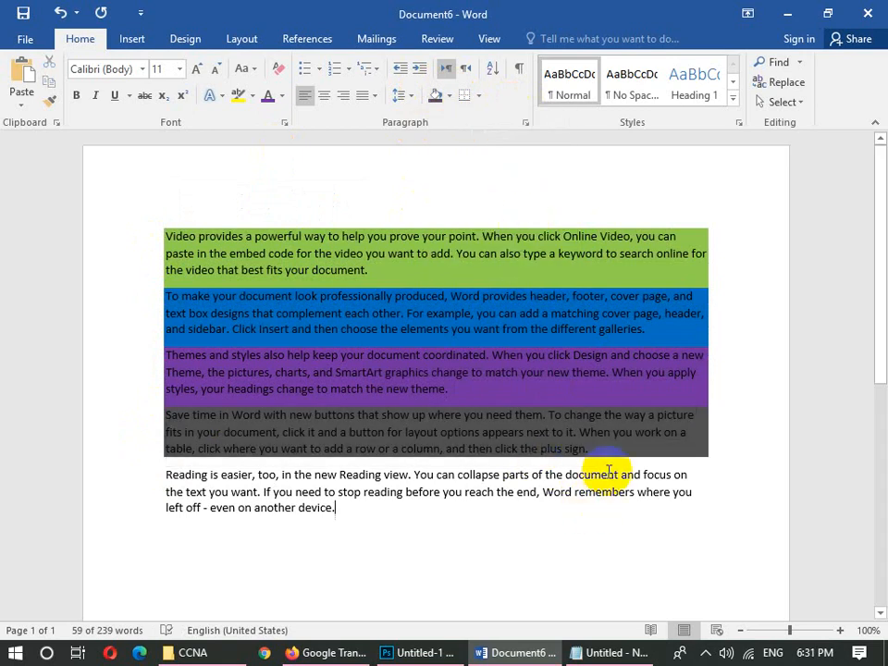
Clear the shading from the first four paragraphs and shade them all in black using the custom colors.
mouse_move(594, 470)
mouse_down()
mouse_move(484, 440)
mouse_move(168, 278)
mouse_move(166, 235)
mouse_up()
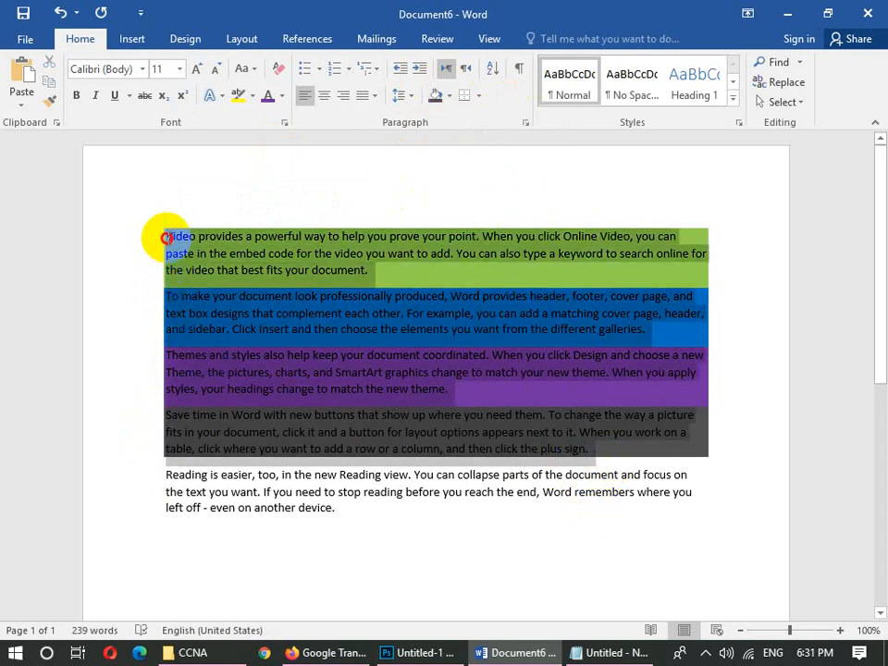
click(448, 96)
click(491, 250)
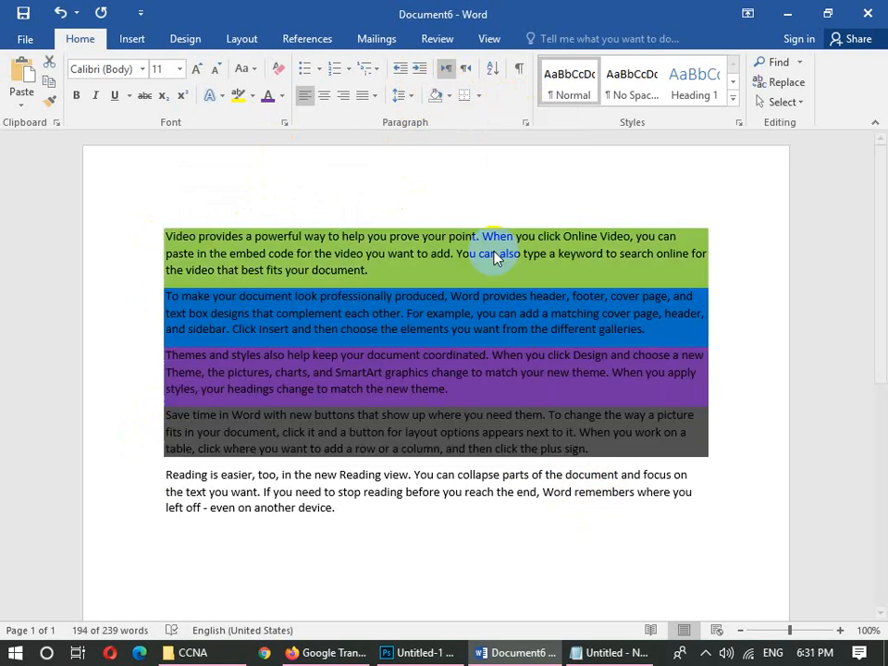
click(450, 96)
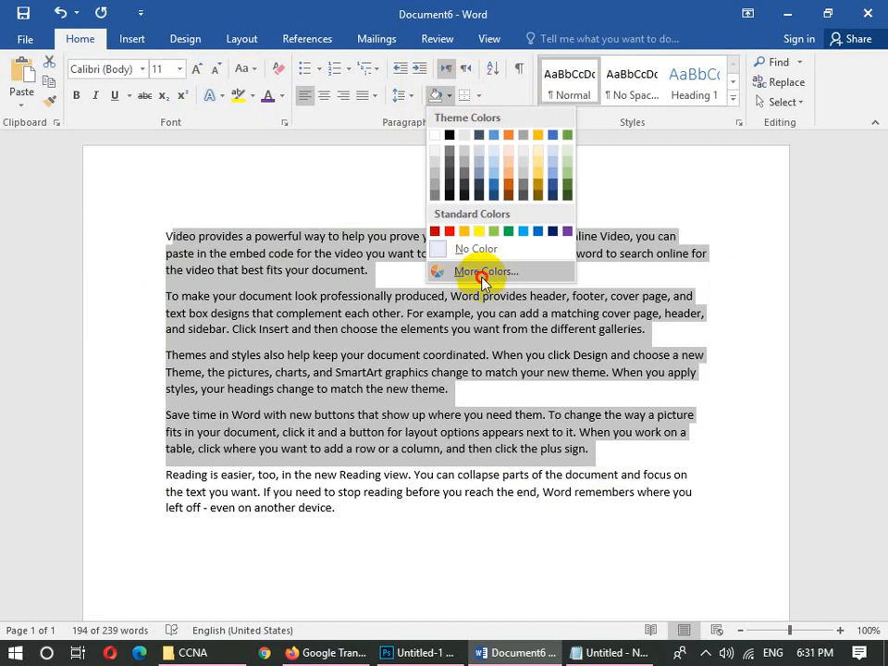
click(475, 274)
click(547, 195)
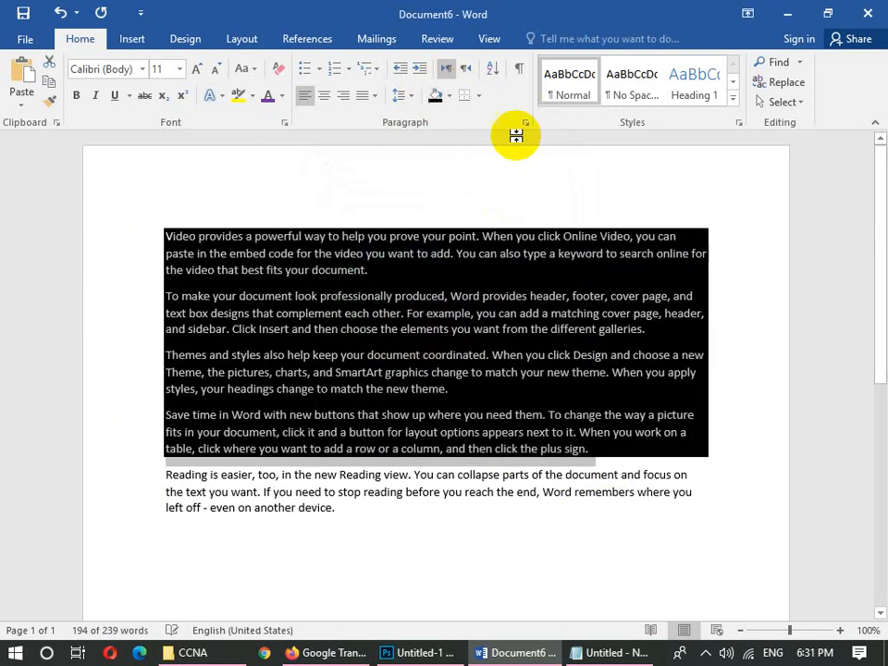
Review the available border types and the indents and spacing settings for the selected paragraphs without applying any change.
click(480, 96)
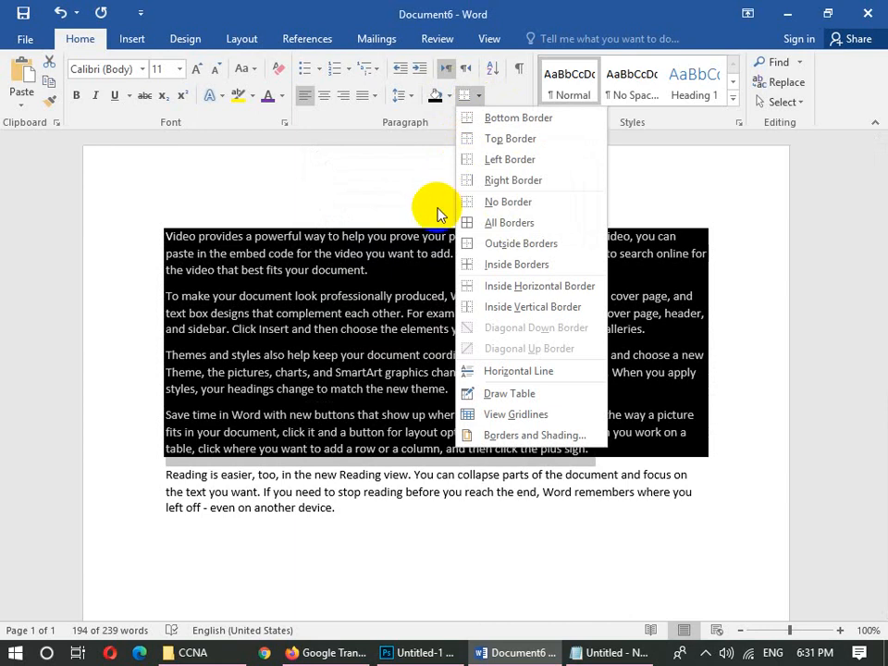
click(344, 257)
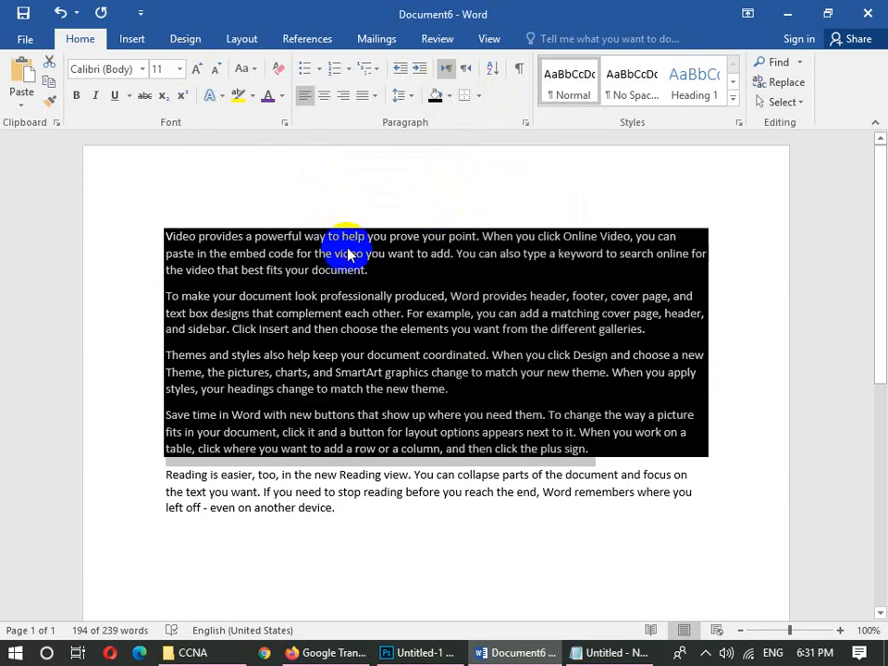
click(527, 123)
drag(486, 89, 518, 16)
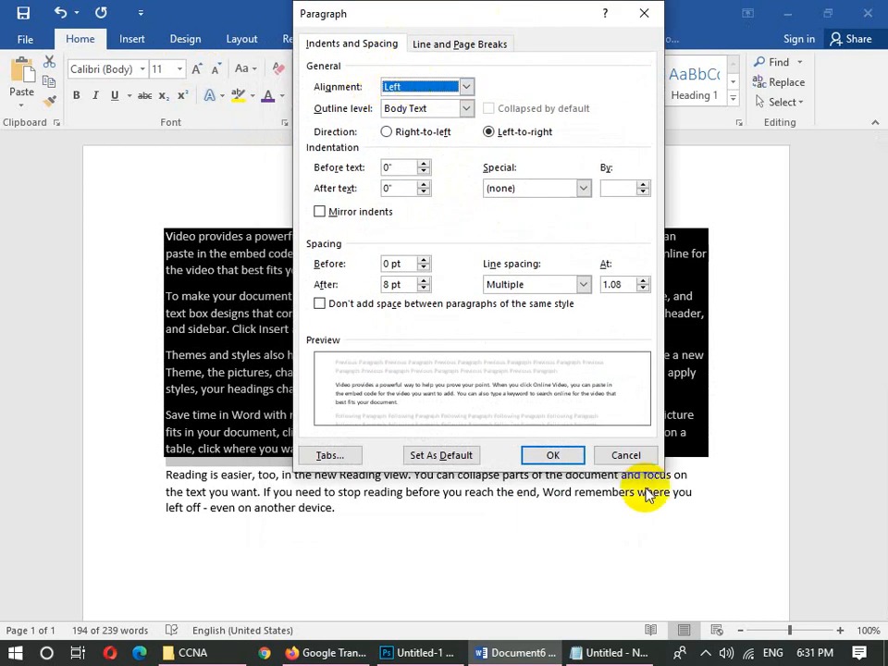
click(632, 457)
Discard the sample document without saving and enter "Microsoft Word" in a new blank document.
key(ctrl+w)
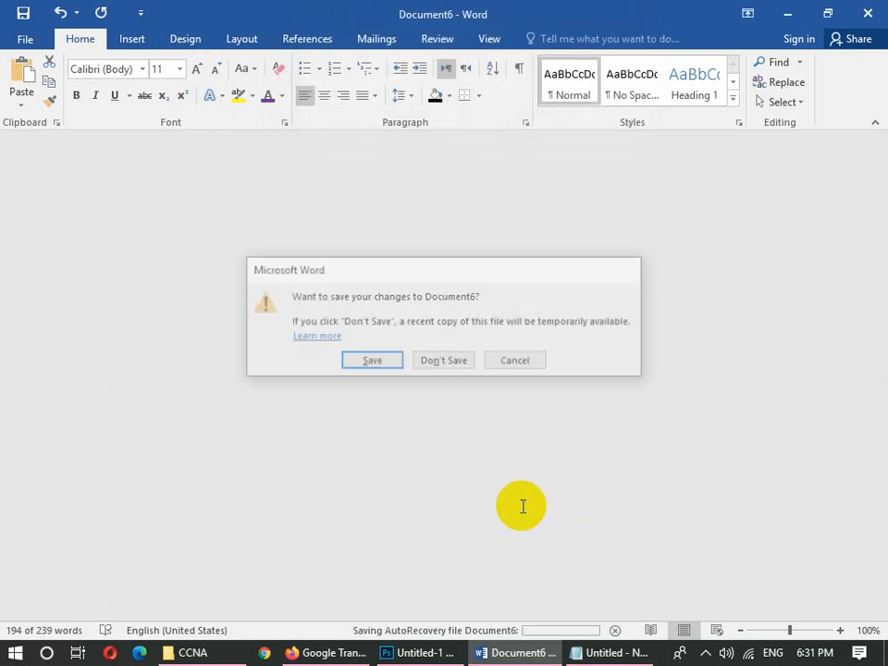
key(n)
key(ctrl+n)
text(Microsoft Word)
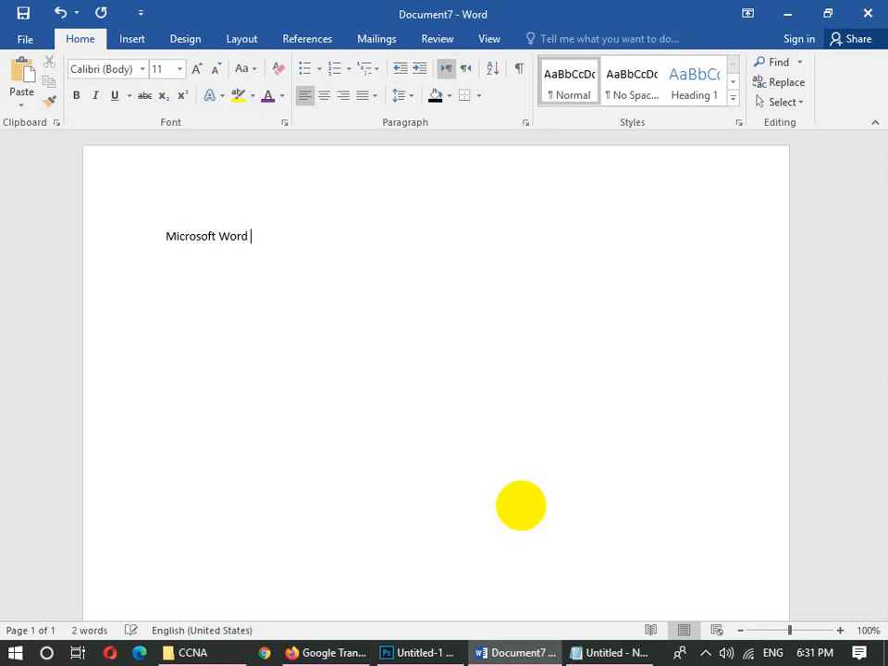
Set the alignment of the "Microsoft Word" line to Centered in its paragraph settings.
key(ctrl+a)
click(524, 122)
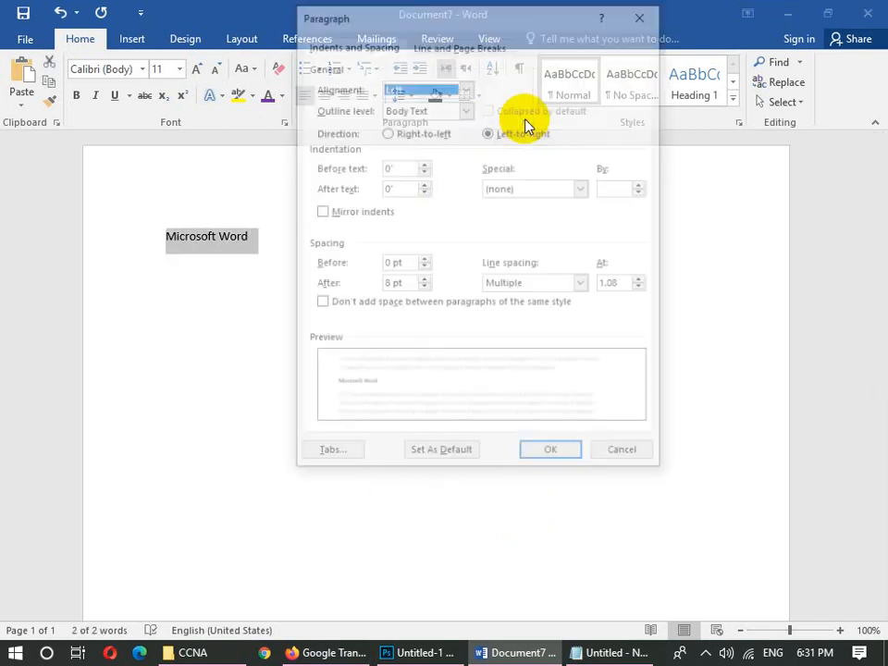
drag(498, 21, 562, 21)
click(516, 84)
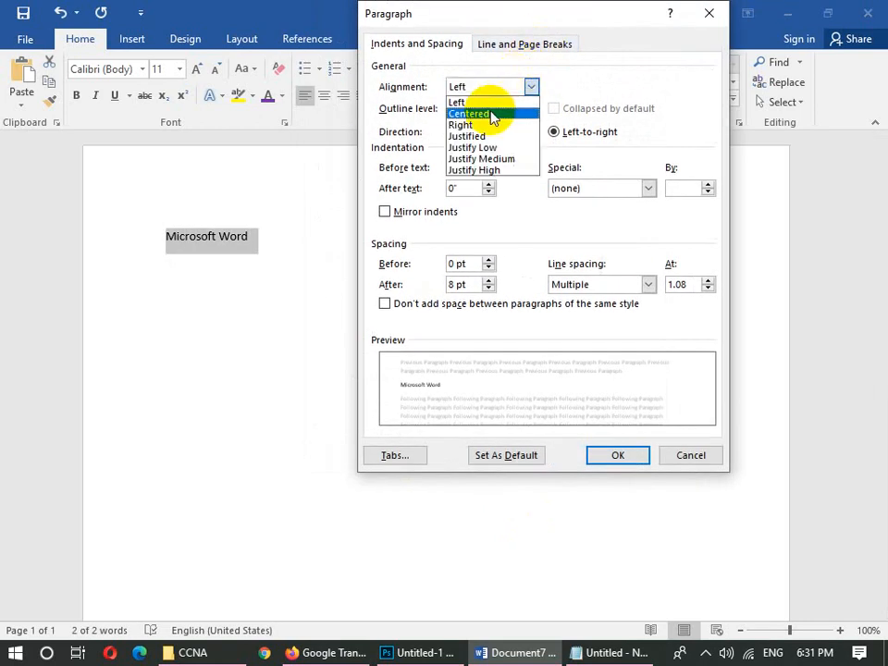
click(491, 112)
click(638, 459)
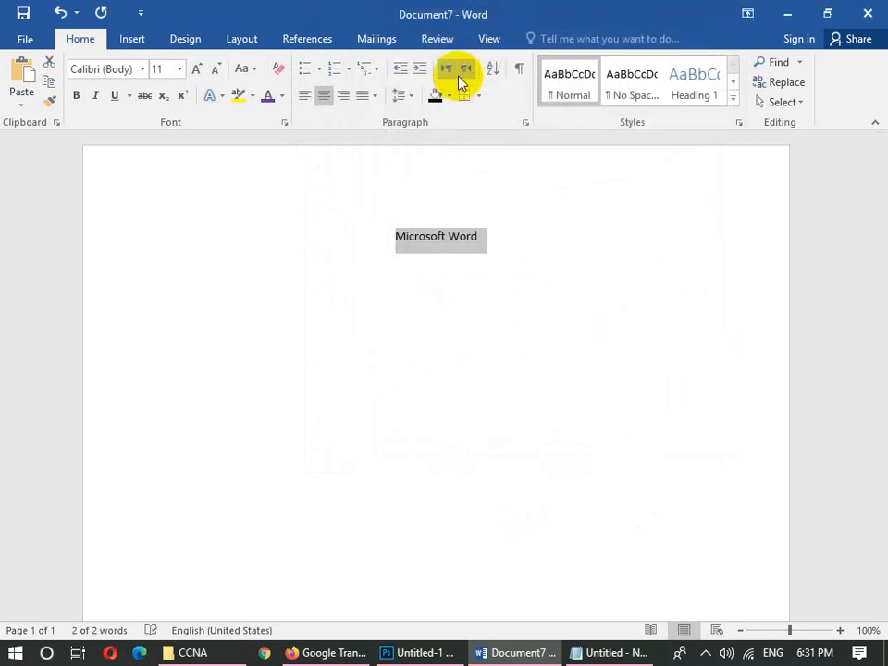
Review the alignment and outline level choices in the line's paragraph settings, keeping Centered and Body Text.
click(526, 123)
click(503, 87)
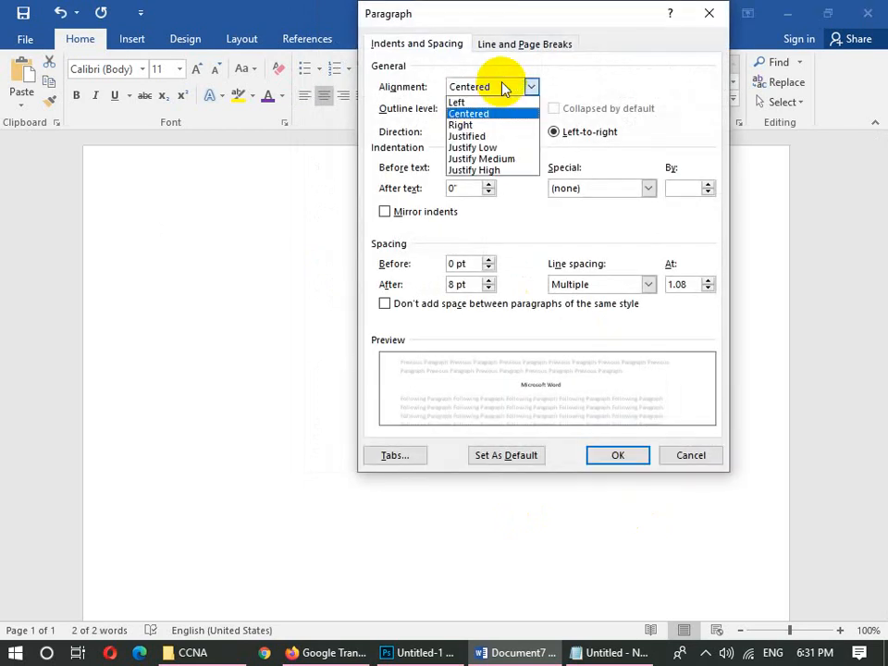
click(411, 111)
click(476, 109)
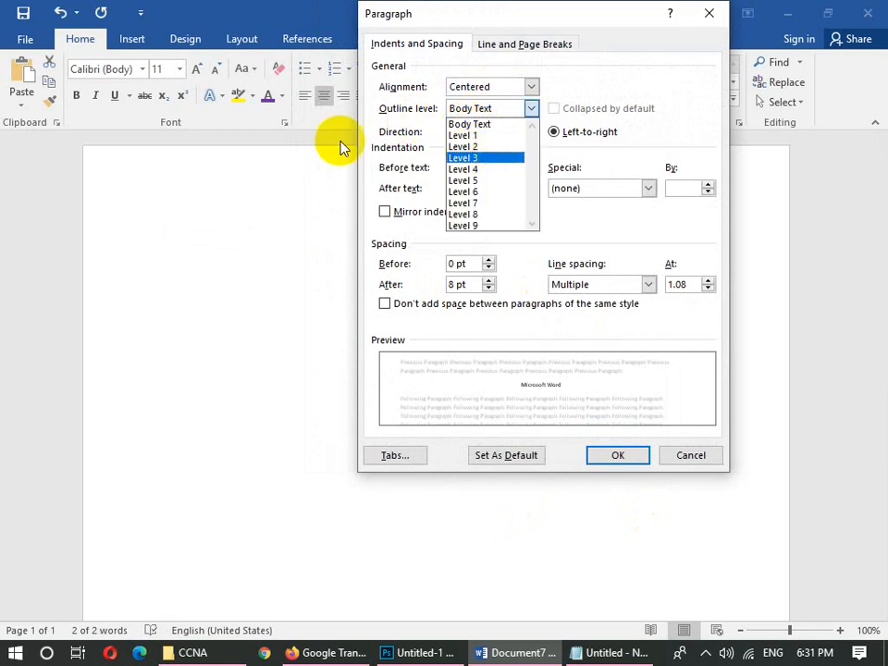
click(388, 65)
drag(522, 16, 532, 128)
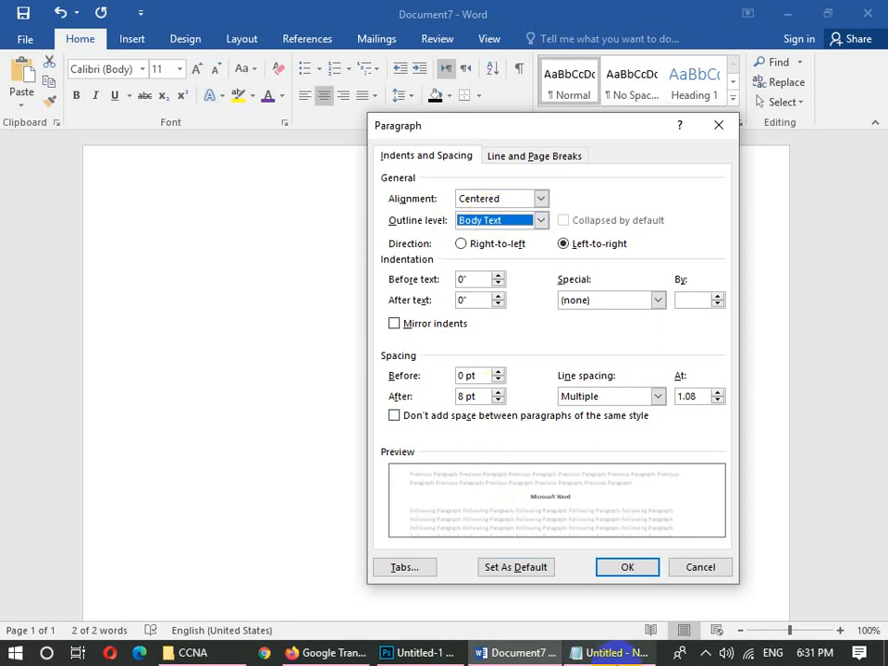
Replace the last "Outline" line of the Notepad notes with "Level (Title)" and "Body Text", and close Word's paragraph settings without applying.
key(alt+Tab)
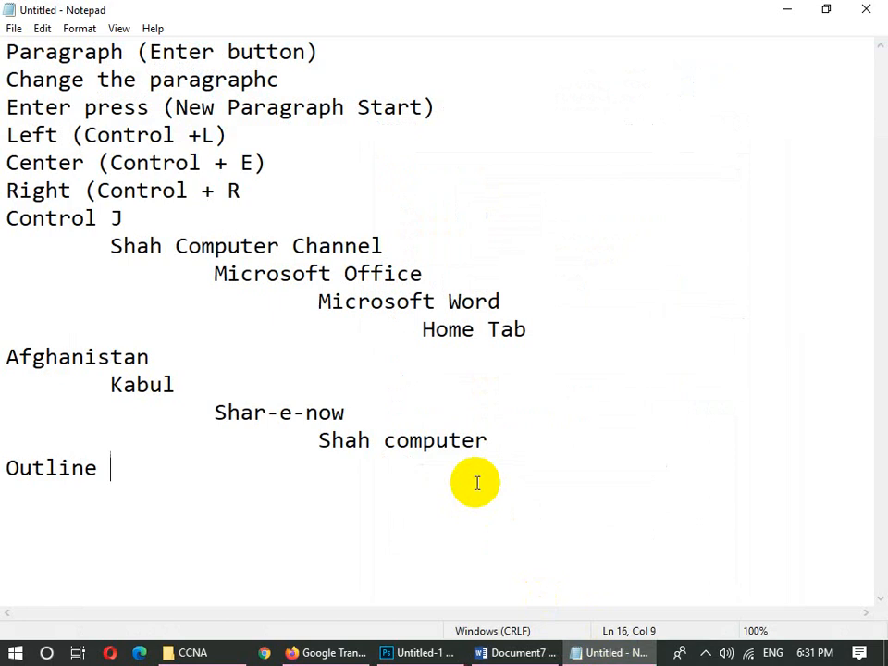
drag(482, 6, 471, 341)
click(539, 222)
click(540, 222)
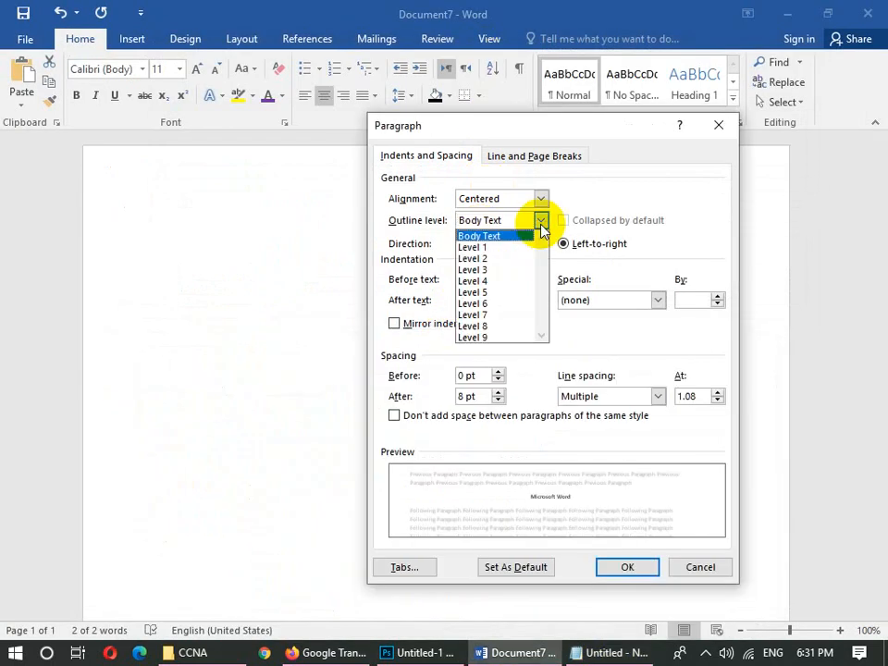
click(541, 226)
click(601, 651)
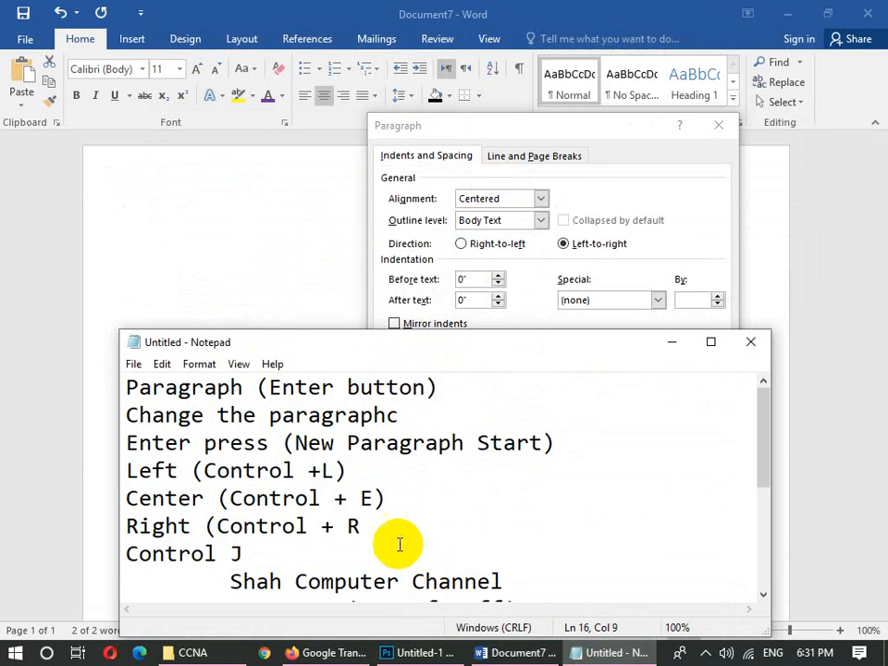
double_click(573, 348)
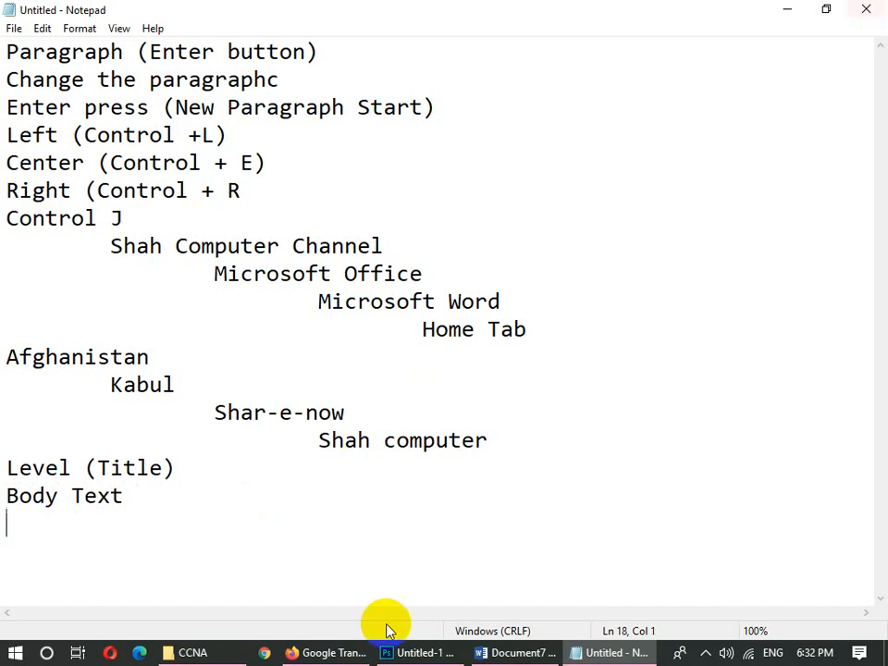
click(511, 652)
click(676, 567)
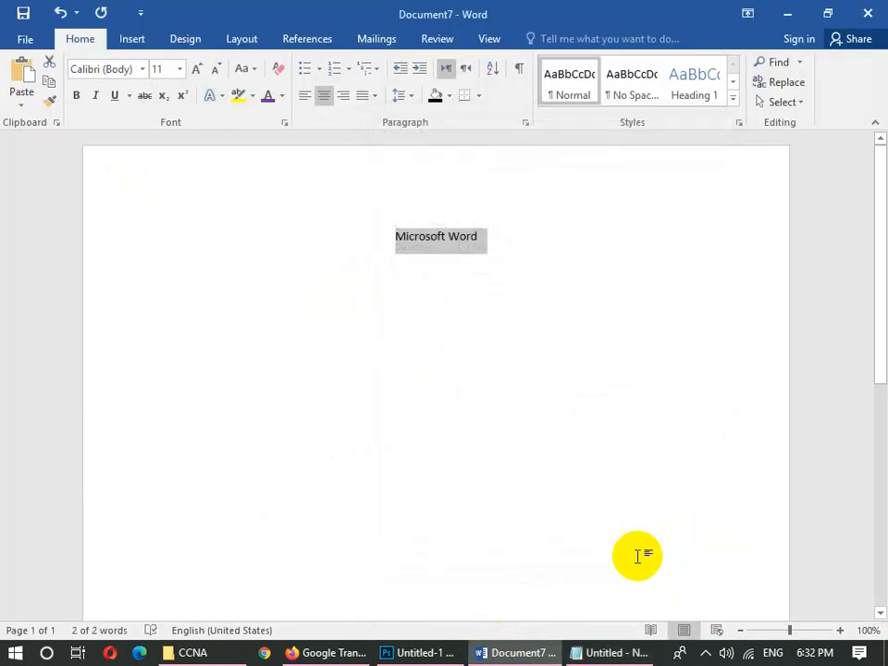
Left-align the "Microsoft Word" line and generate sample paragraphs below it with =rand().
key(ctrl+l)
key(End)
text(\)
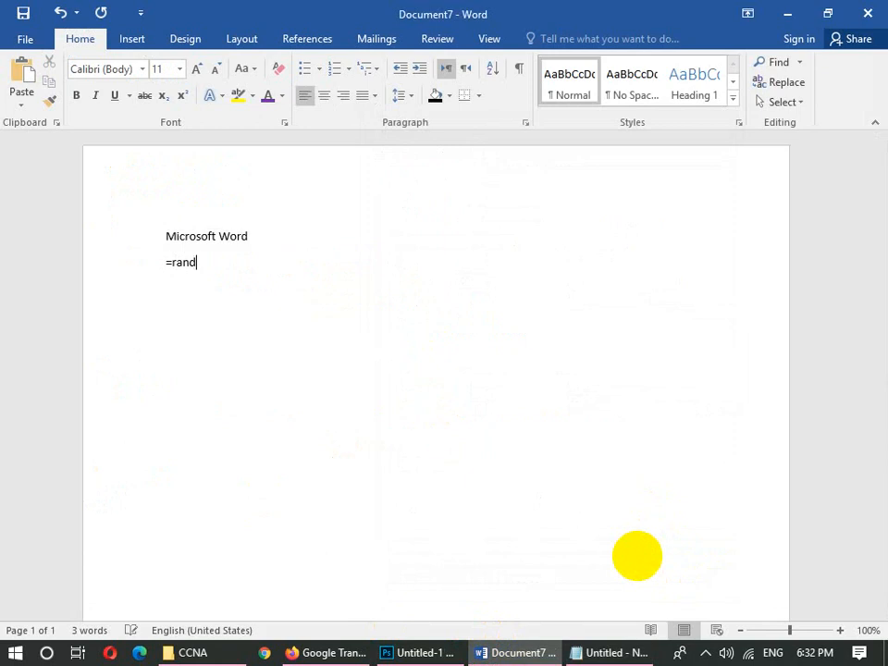
text(())
key(Return)
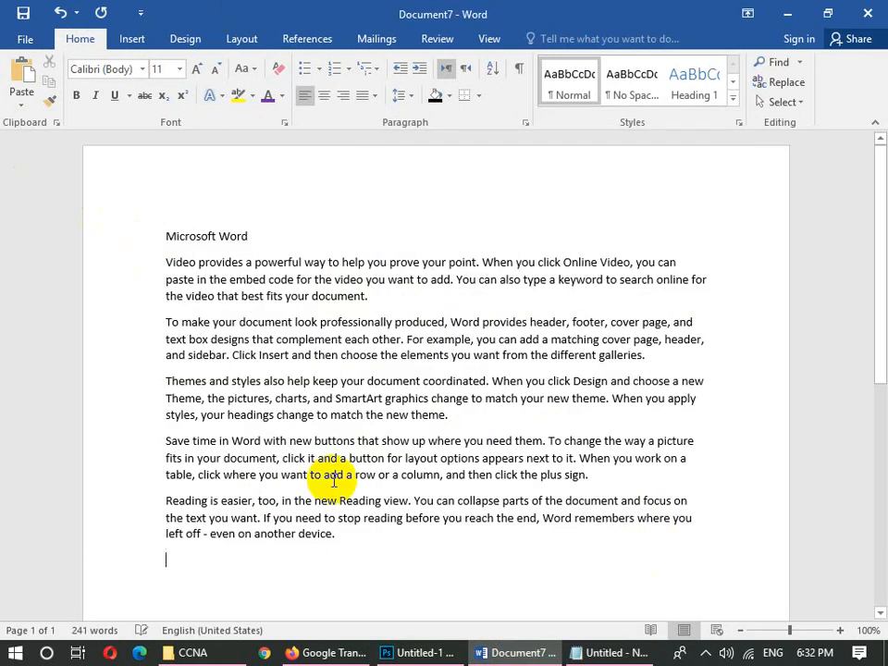
Set the outline level of the "Microsoft Word" line to Level 1 in its paragraph settings.
drag(287, 396, 149, 283)
click(222, 214)
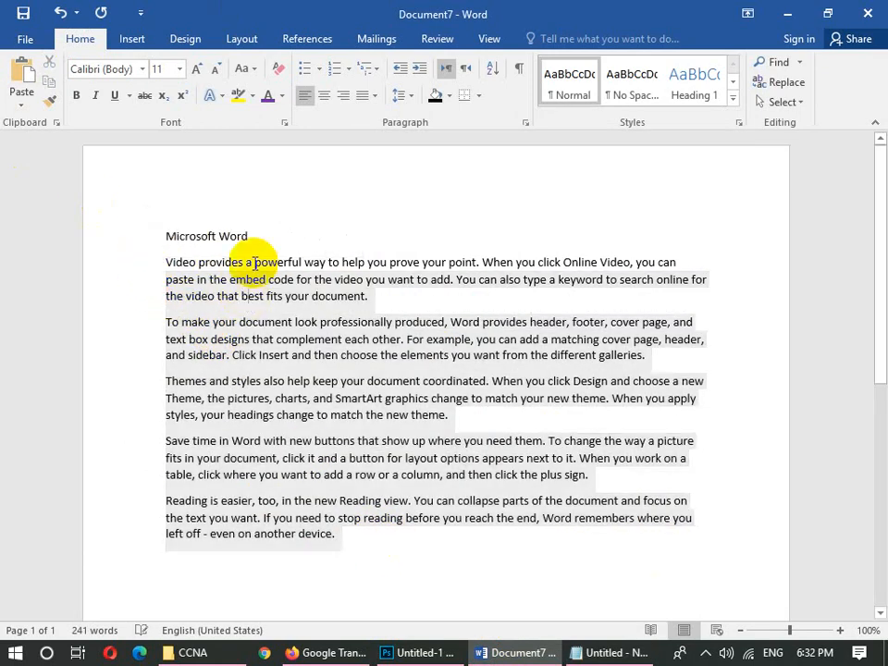
click(149, 237)
click(524, 122)
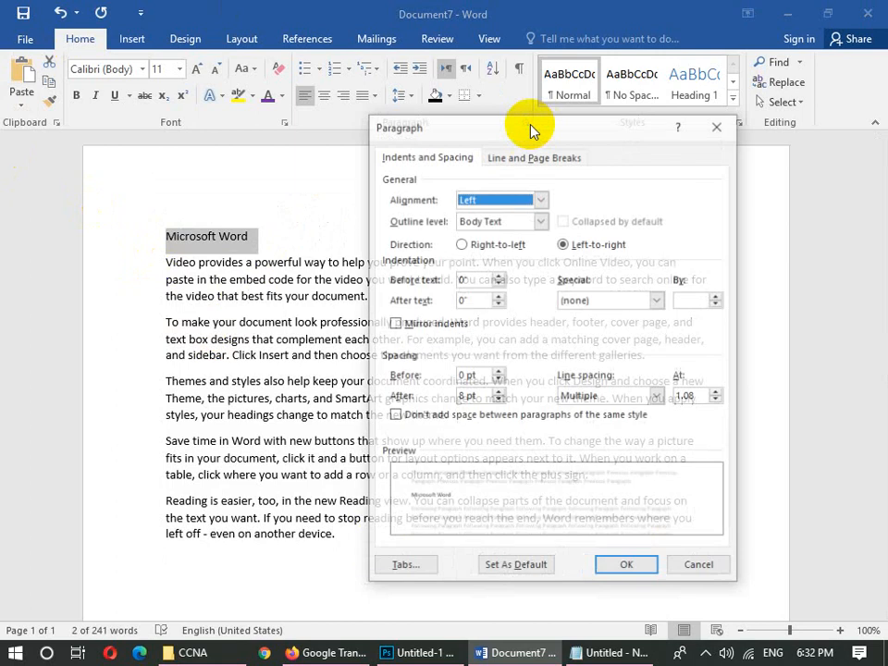
click(499, 220)
click(485, 246)
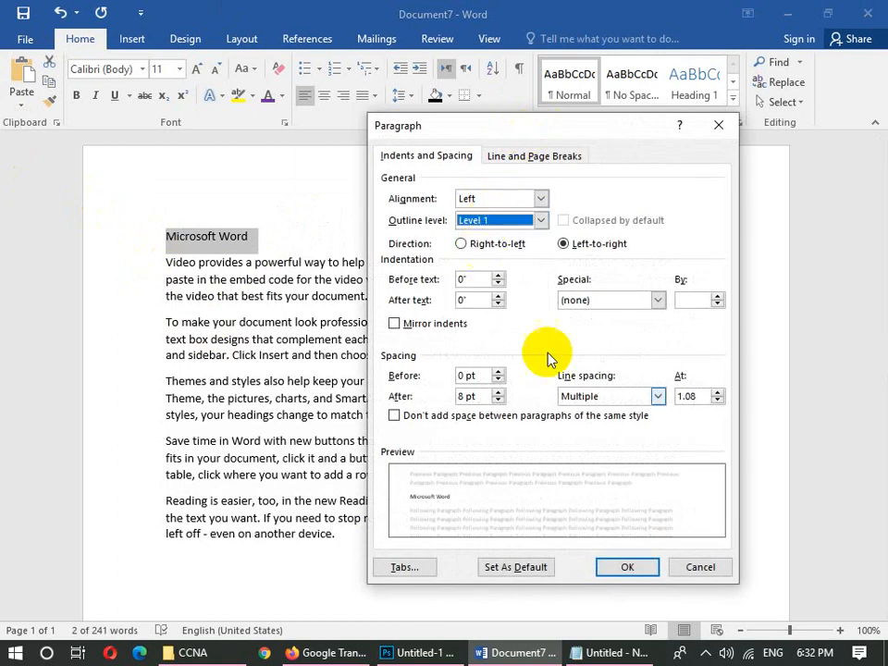
click(624, 567)
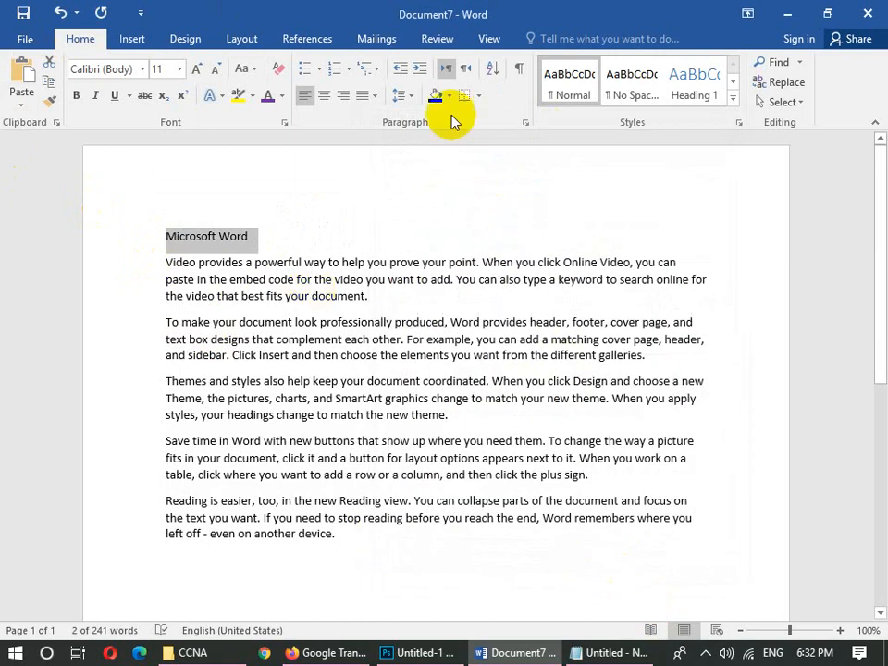
Review the title line's outline level and direction options, try a 0.3" indentation before text, and discard the settings.
click(517, 127)
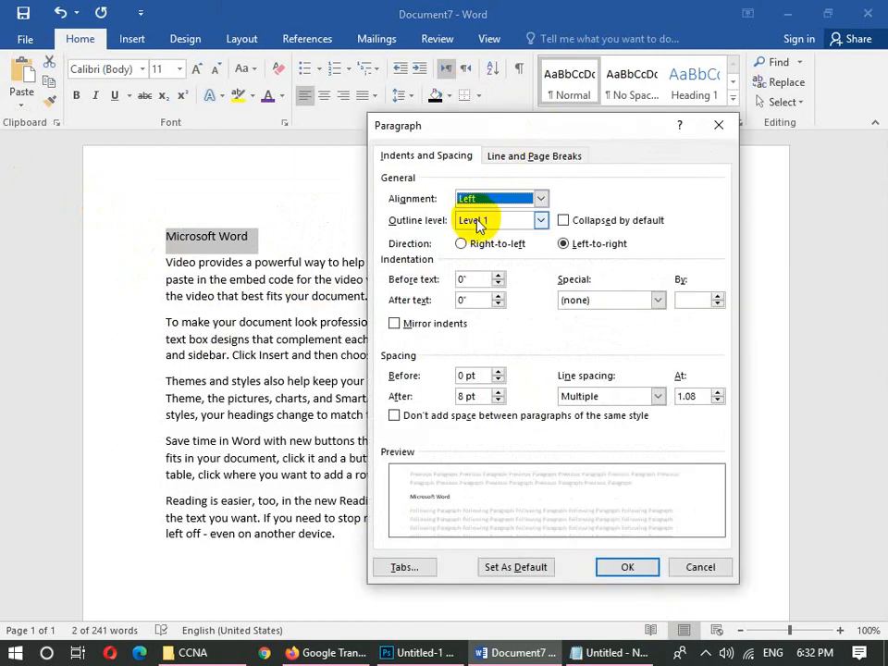
click(481, 220)
click(507, 247)
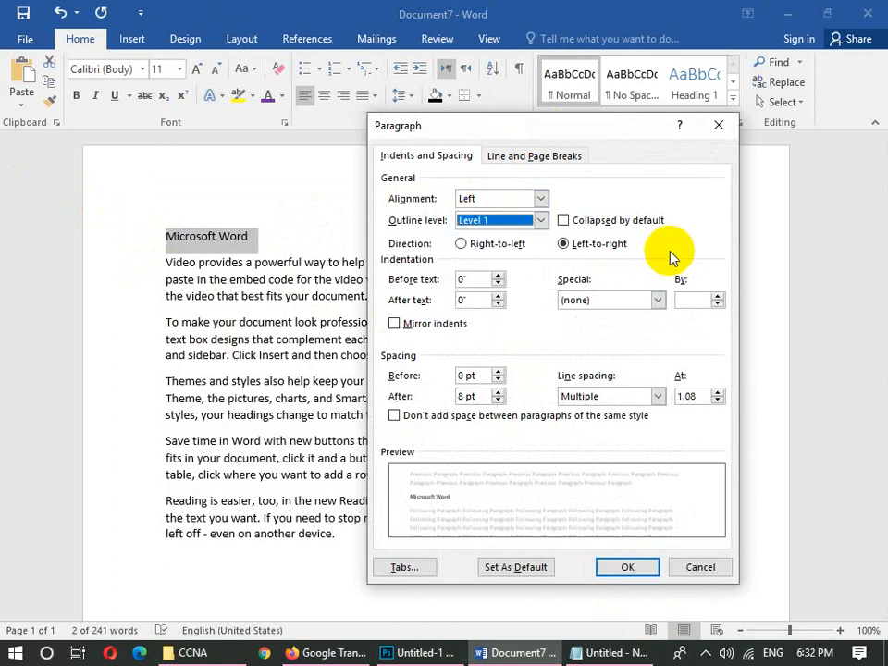
click(513, 248)
click(574, 244)
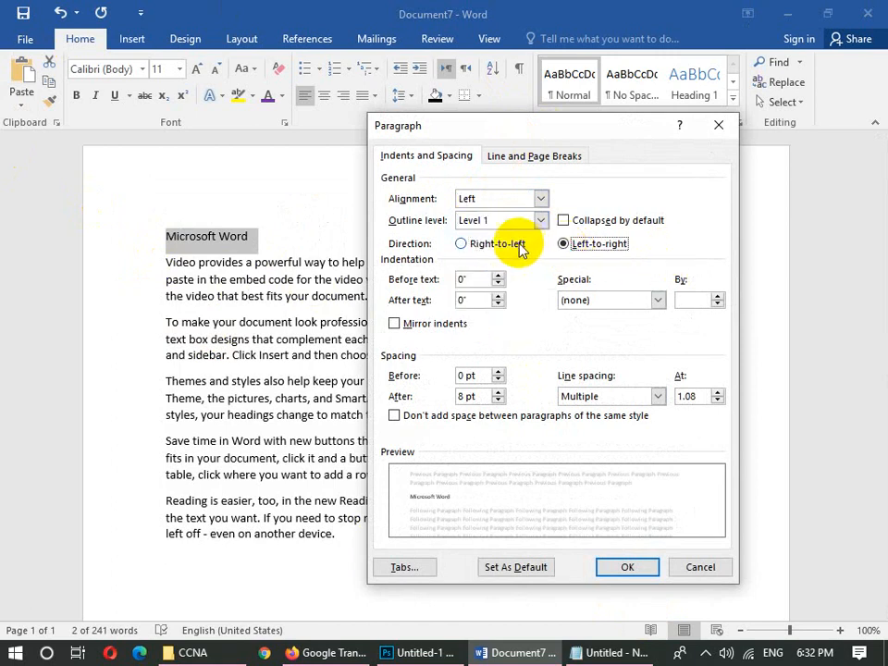
click(518, 248)
click(581, 244)
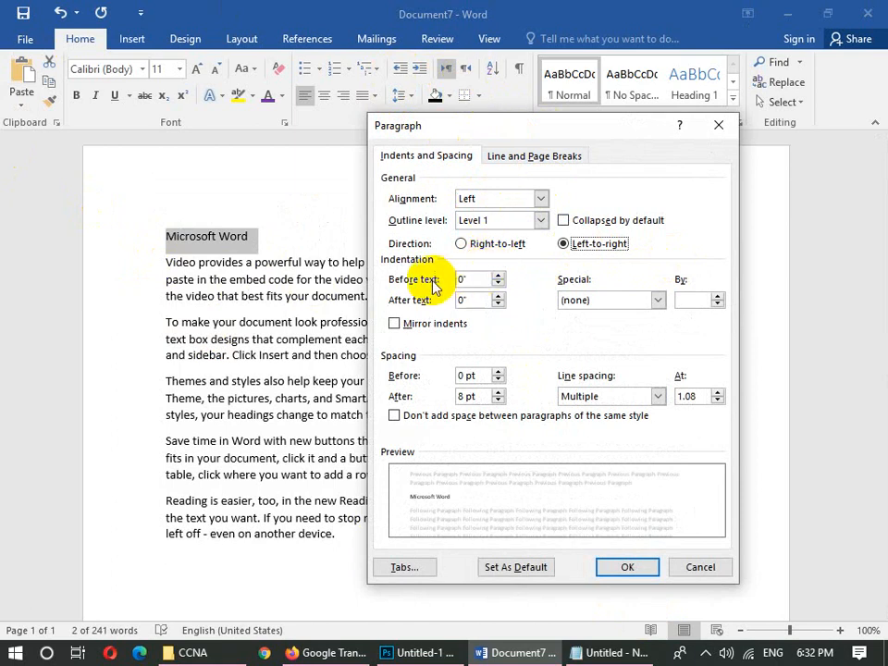
click(496, 276)
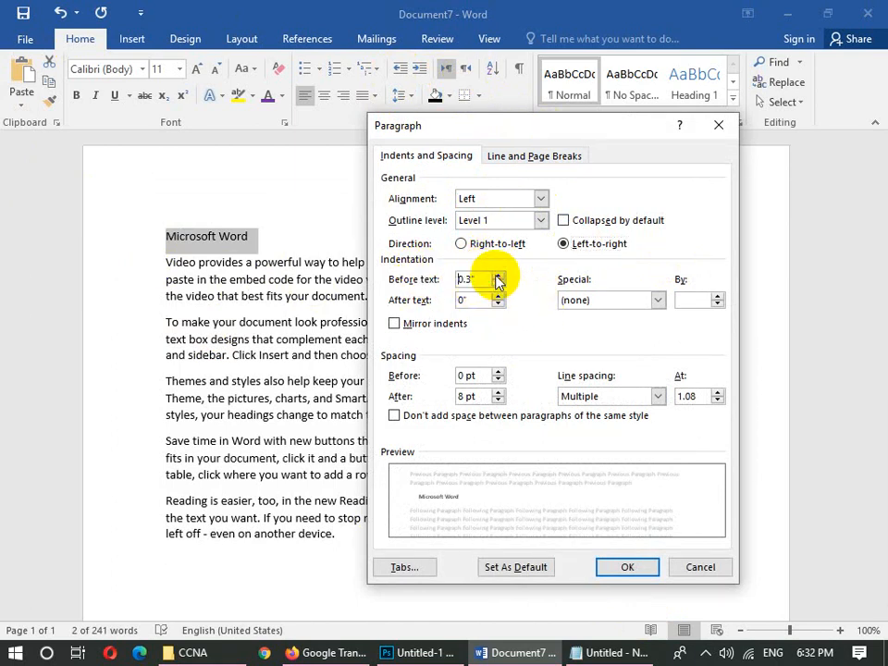
click(719, 570)
Indent the second sample paragraph, "To make your document look professionally produced", by 0.9" before text.
click(421, 553)
drag(422, 553, 138, 323)
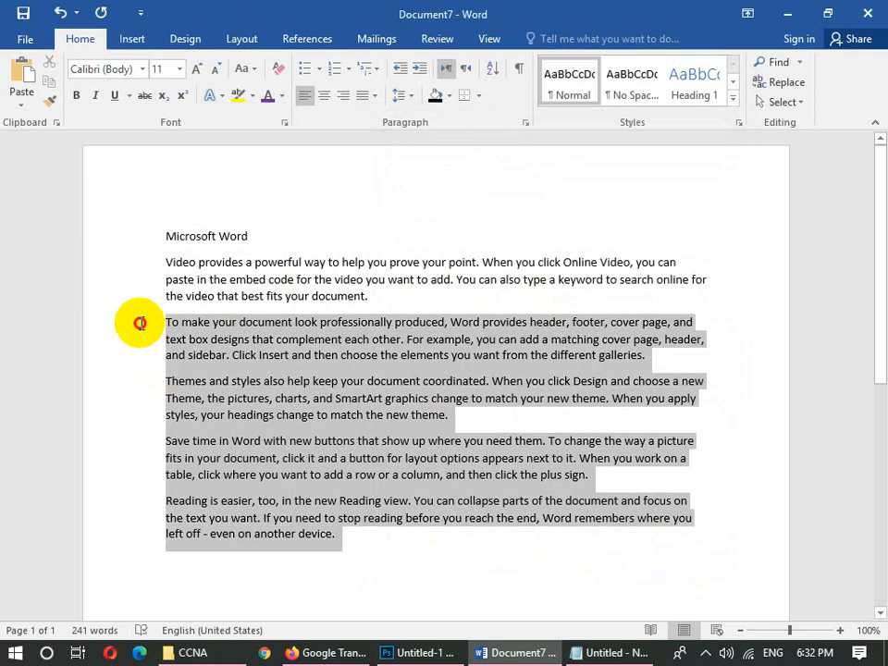
click(622, 392)
double_click(125, 320)
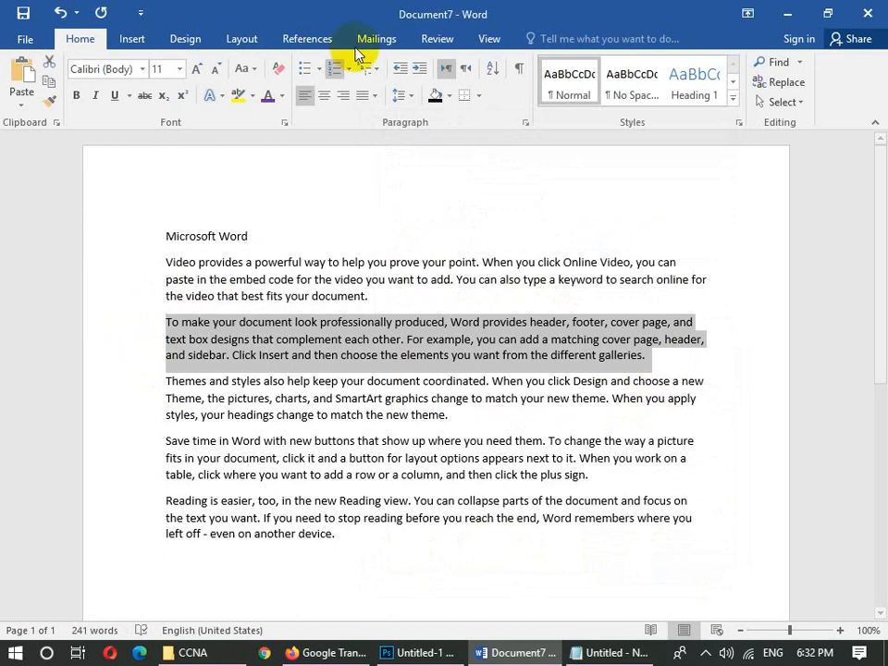
click(522, 122)
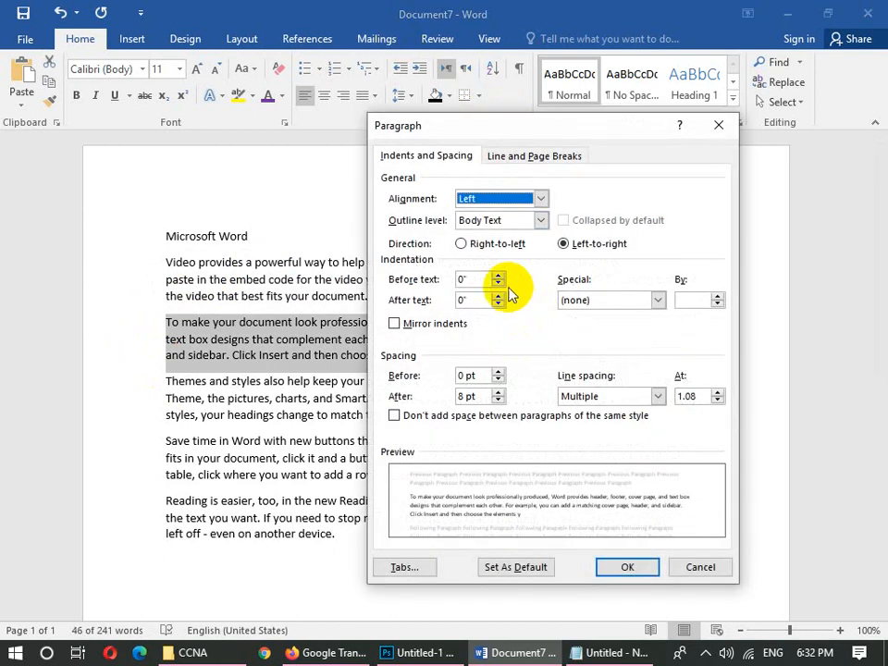
drag(498, 279, 498, 279)
click(626, 566)
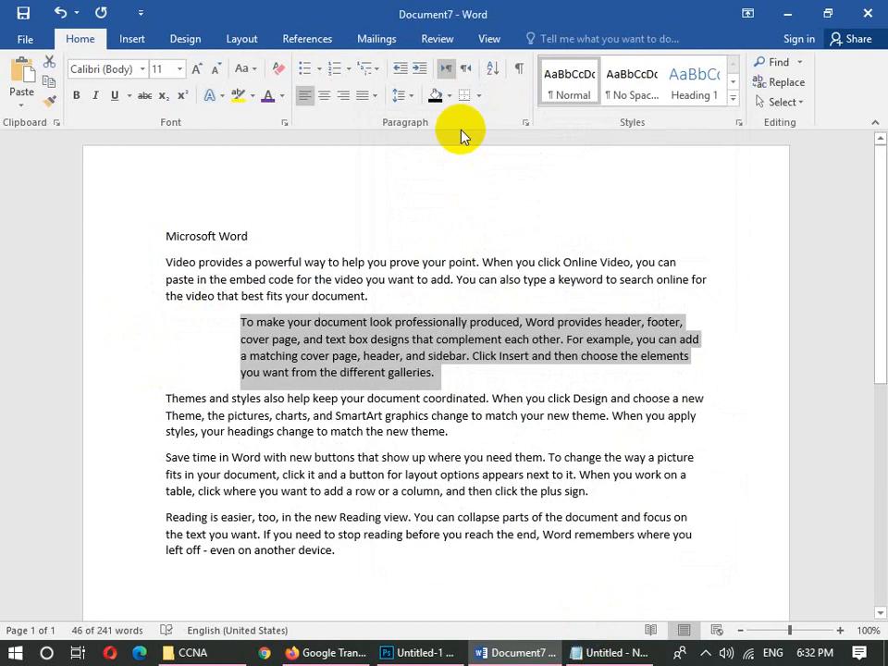
Try a 0.6" after-text indentation and First line indent on that paragraph, cancel them, and undo its before-text indentation.
click(524, 122)
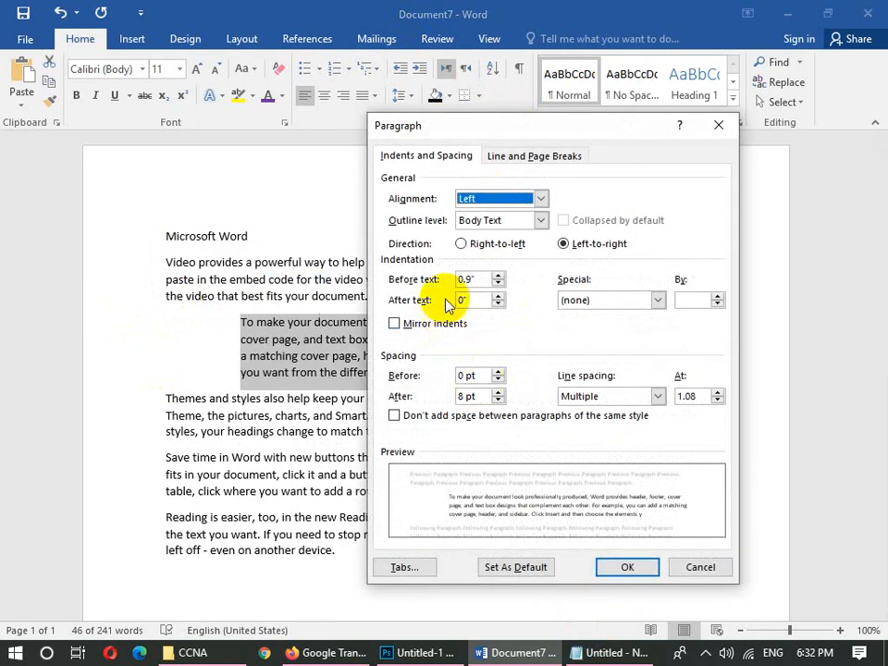
drag(501, 296, 504, 299)
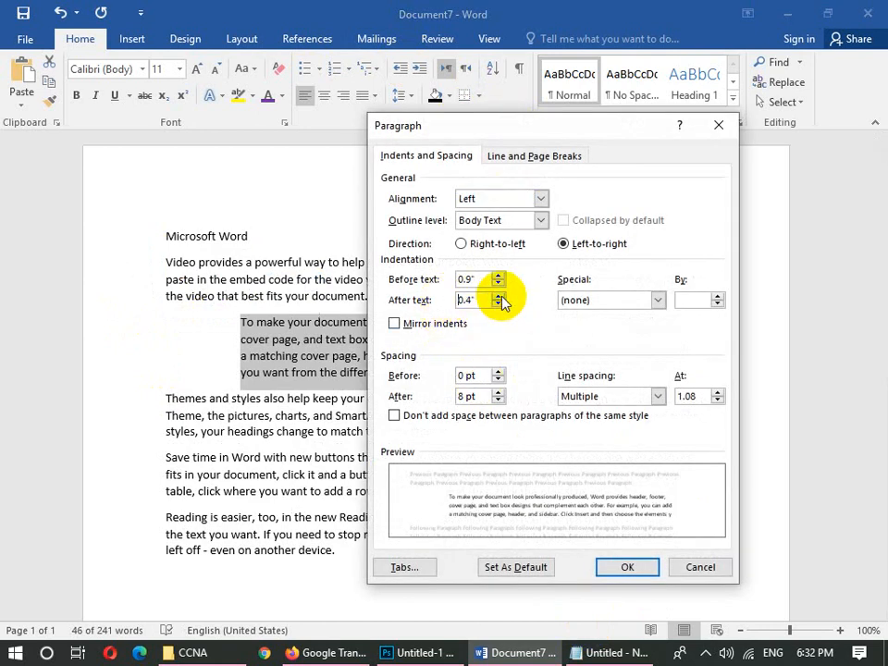
click(499, 296)
click(499, 296)
click(606, 300)
click(583, 323)
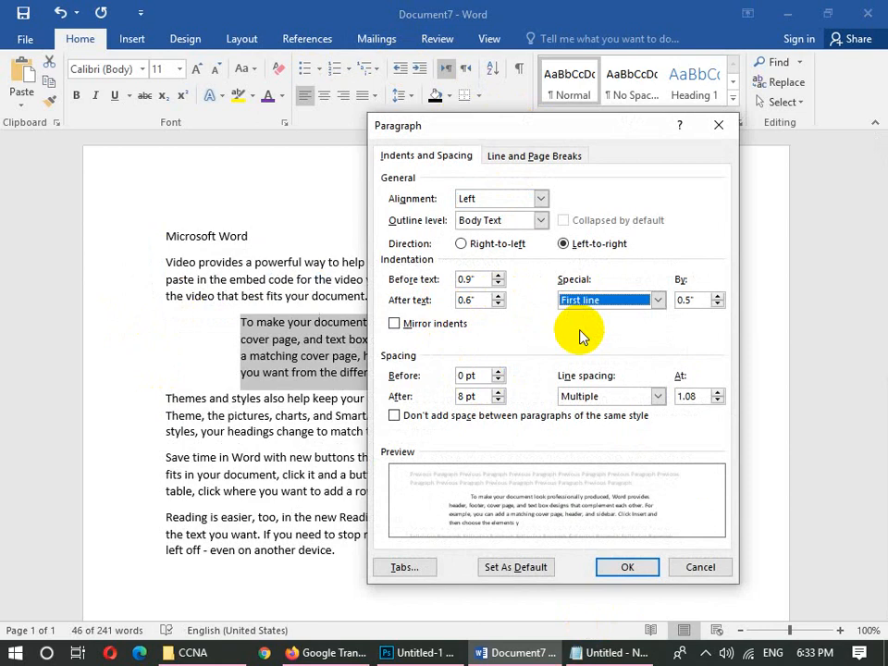
click(700, 567)
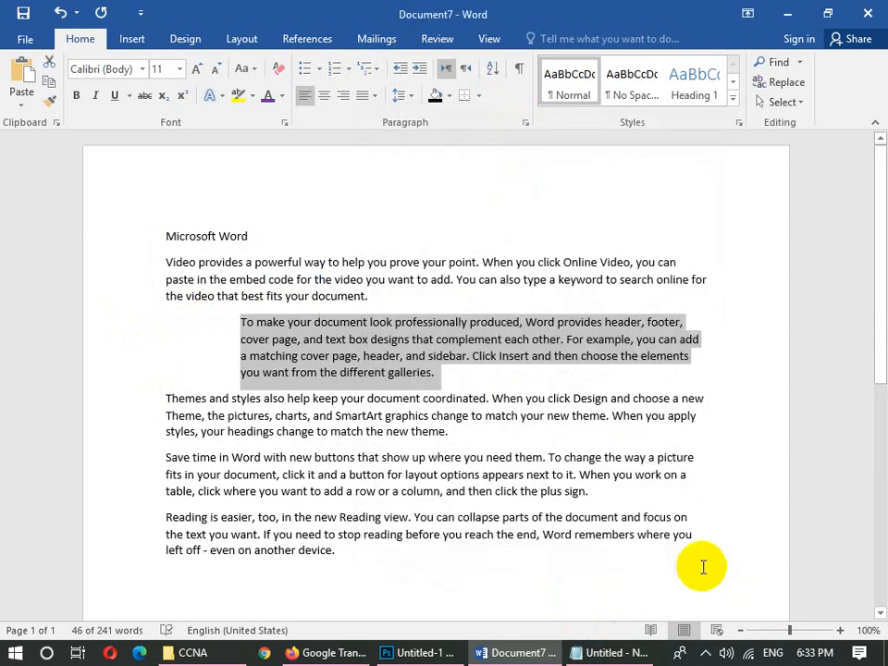
key(ctrl+z)
Indent all the sample paragraphs 0.5" before text with a 0.5" First line indent, and undo the change.
drag(376, 543, 178, 263)
click(525, 122)
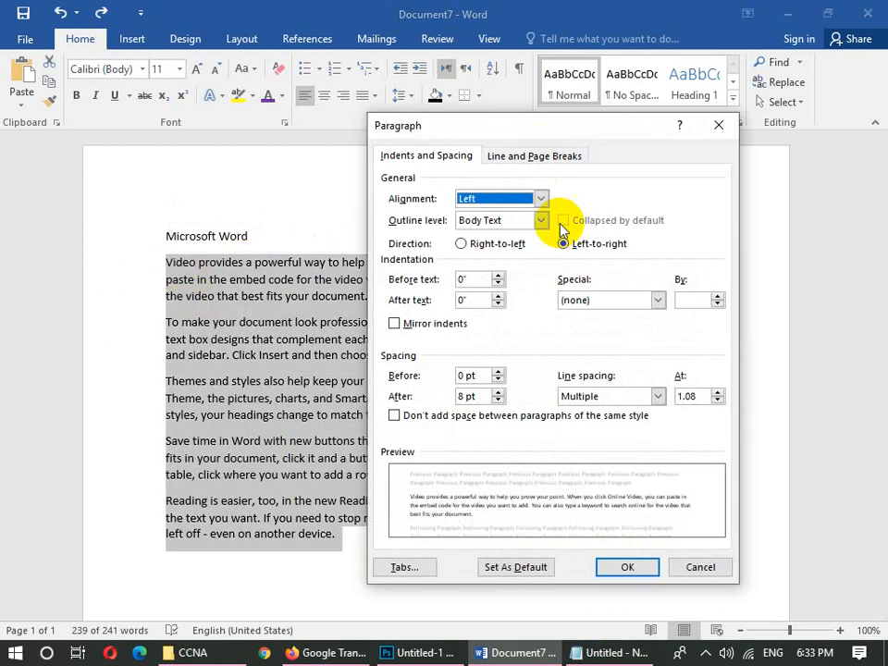
click(568, 299)
click(580, 327)
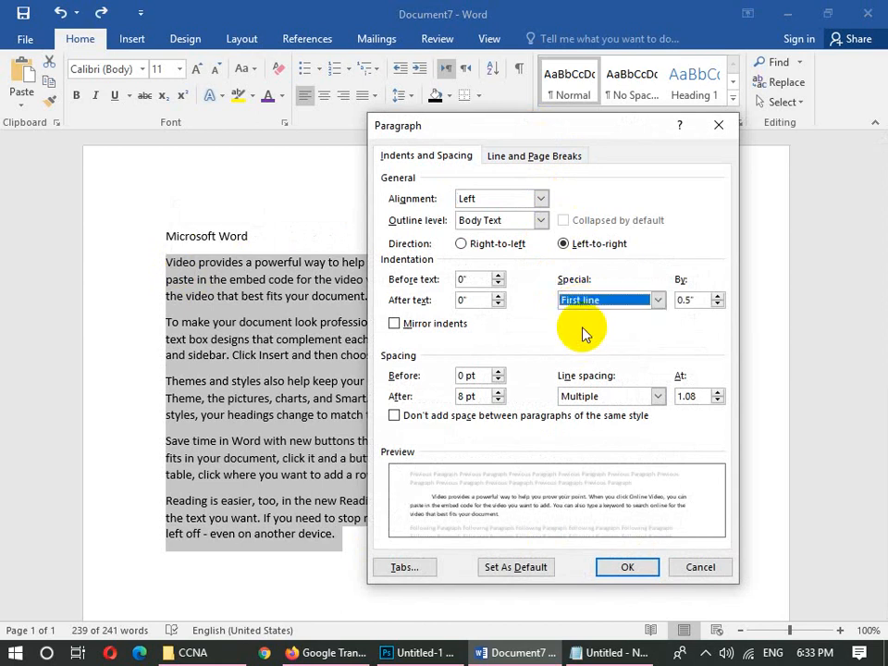
click(498, 275)
click(497, 275)
click(497, 276)
click(497, 275)
click(498, 276)
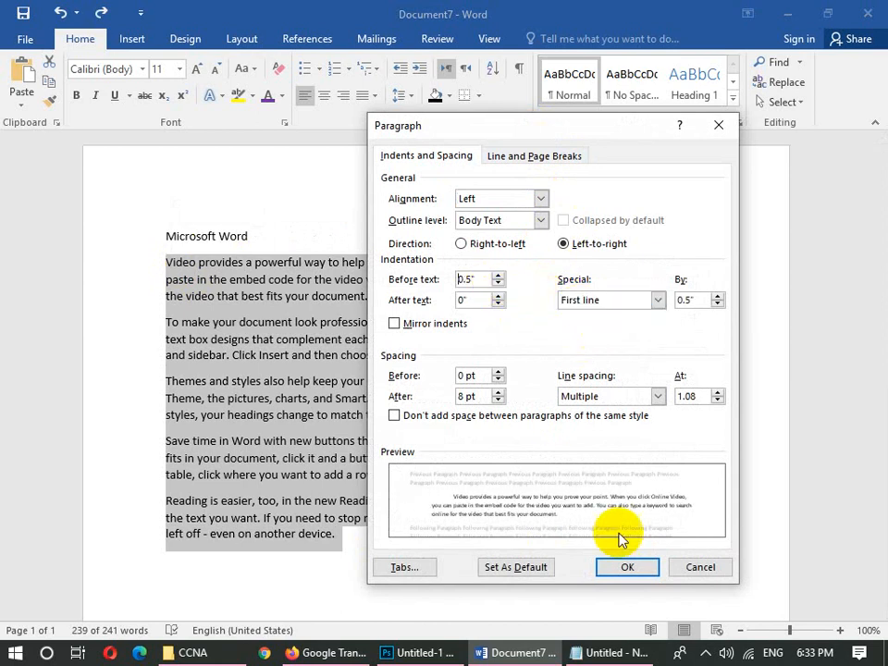
click(625, 567)
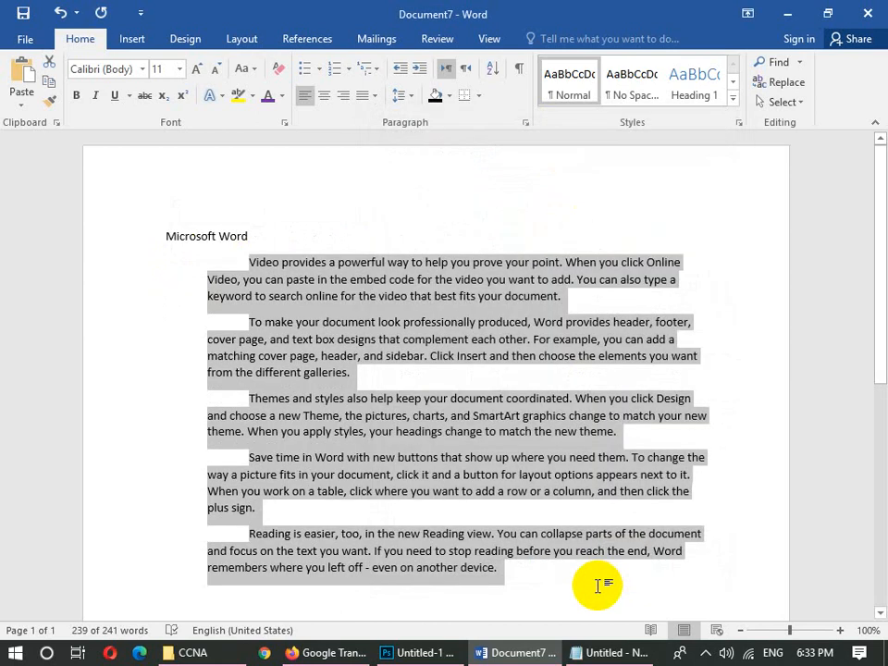
key(ctrl+z)
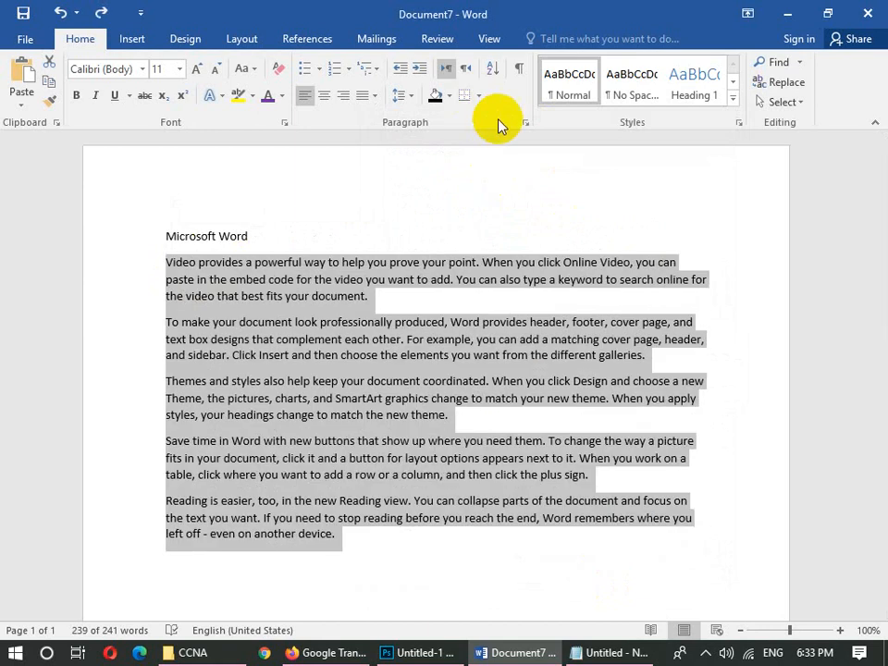
Try a Hanging special indentation of 0.8" on the sample paragraphs and reset the special indentation to (none).
click(523, 123)
click(591, 300)
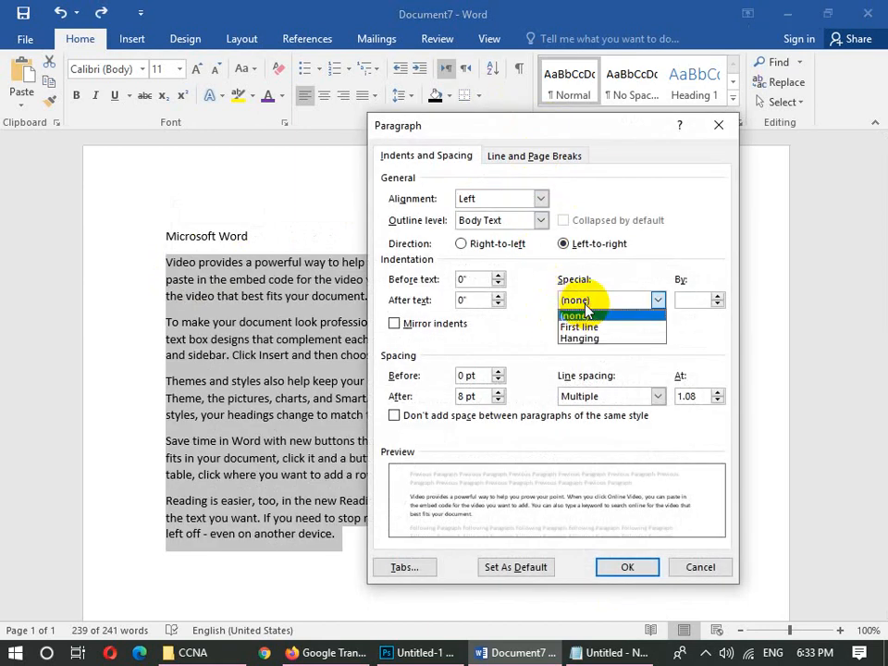
click(588, 339)
click(717, 296)
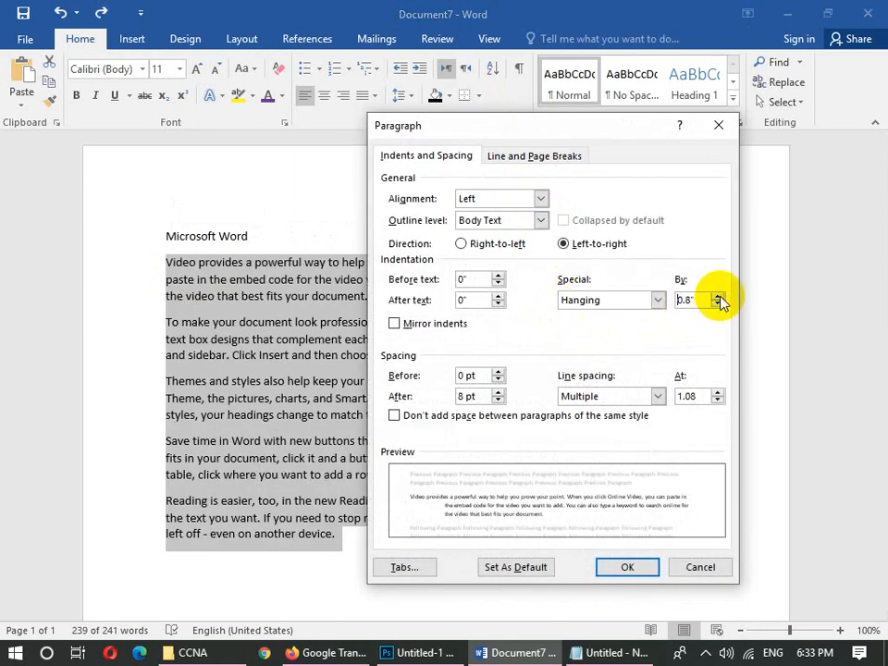
click(626, 301)
click(592, 315)
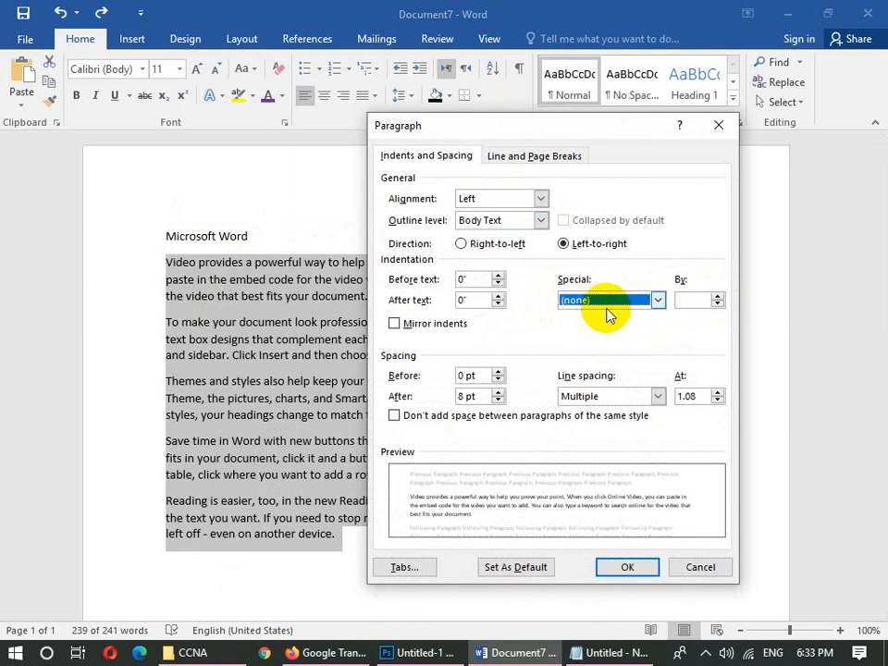
Set a First line special indentation of 0.9" for the sample paragraphs, and switch mirror indents on and off again.
click(605, 299)
click(599, 326)
click(720, 296)
click(721, 295)
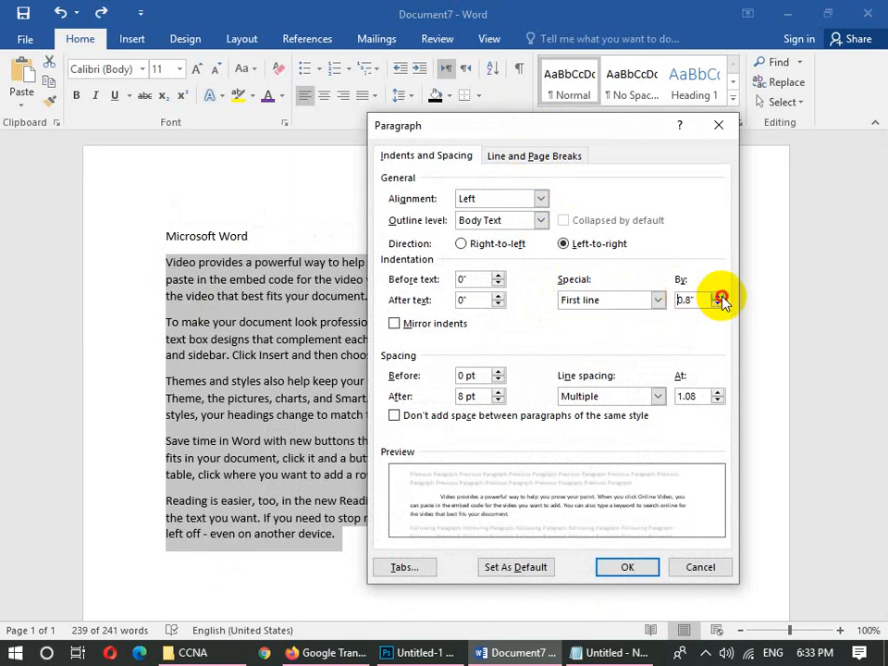
click(720, 296)
click(720, 296)
click(656, 301)
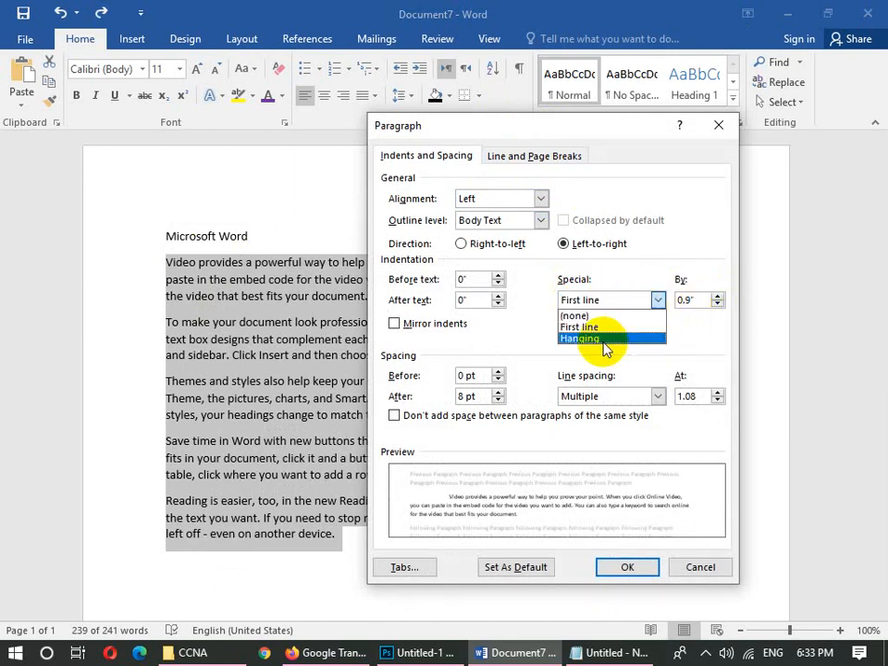
click(427, 324)
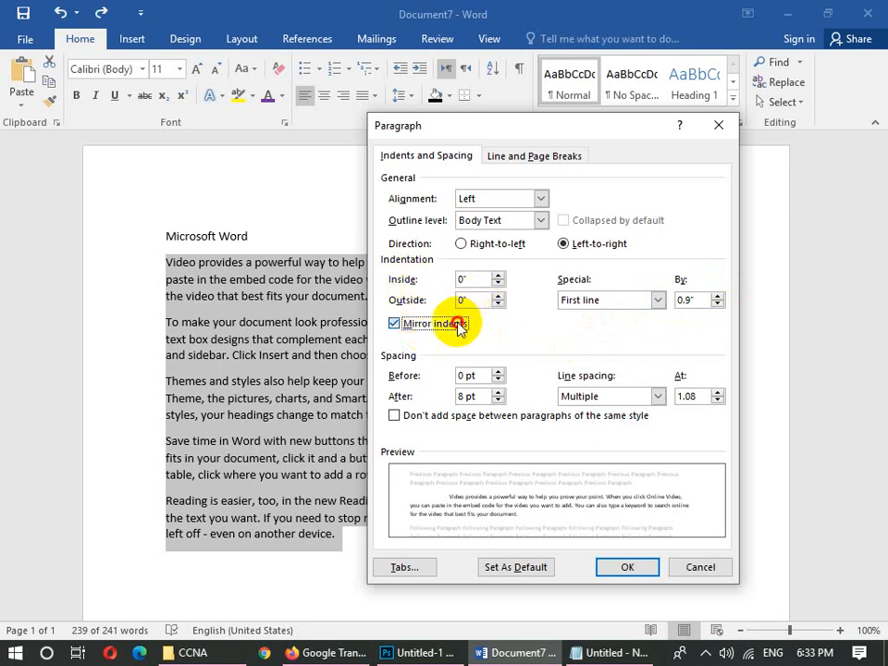
click(457, 323)
Apply Multiple line spacing at 3 with no space between same-style paragraphs to the sample text, and undo the change.
drag(534, 120, 570, 75)
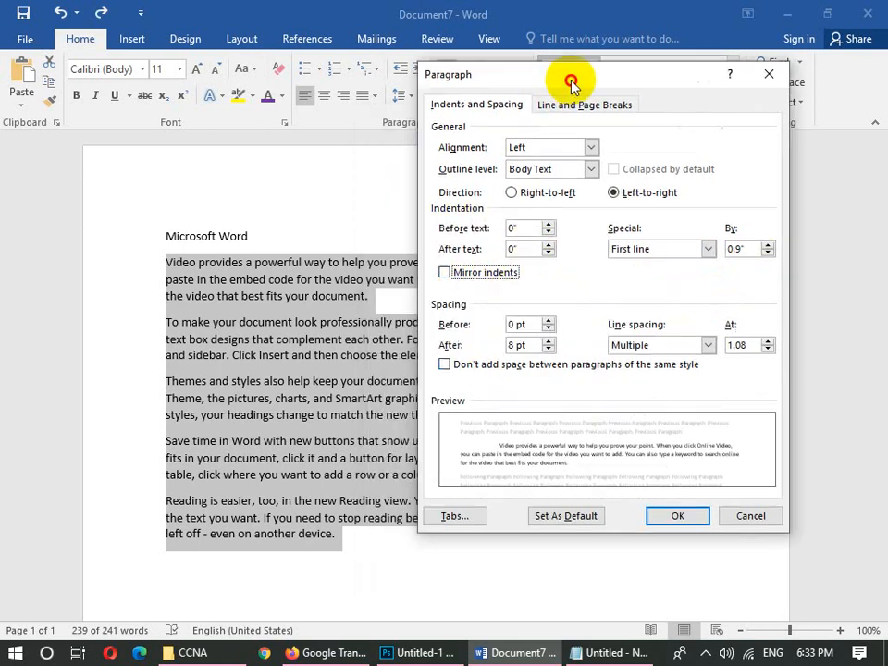
click(631, 352)
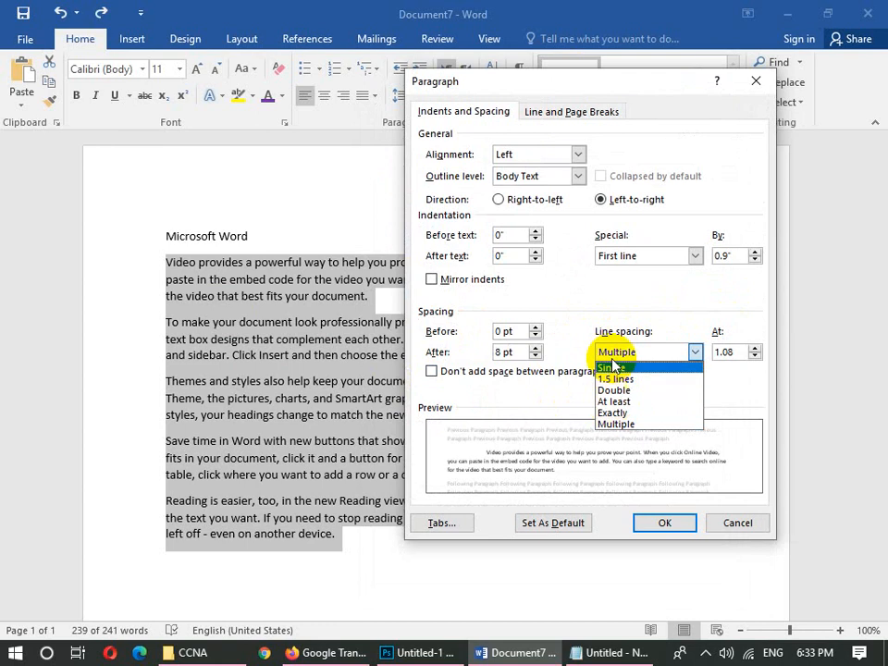
click(723, 382)
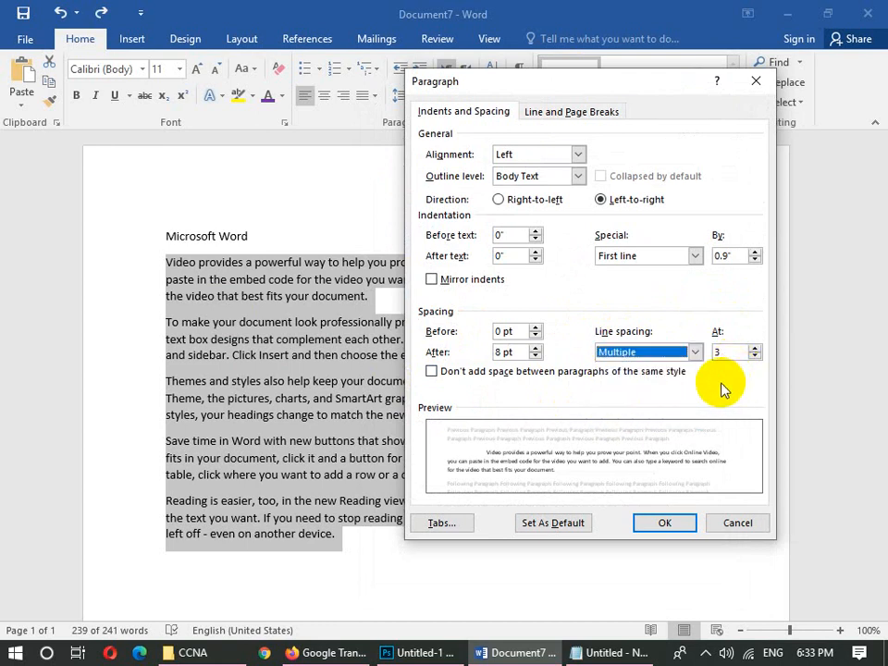
click(569, 373)
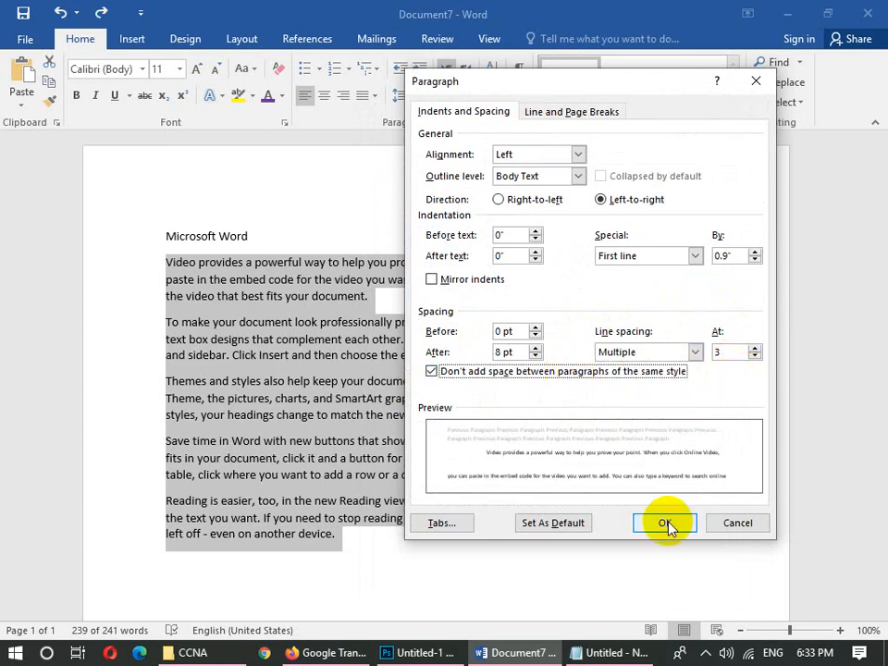
click(665, 524)
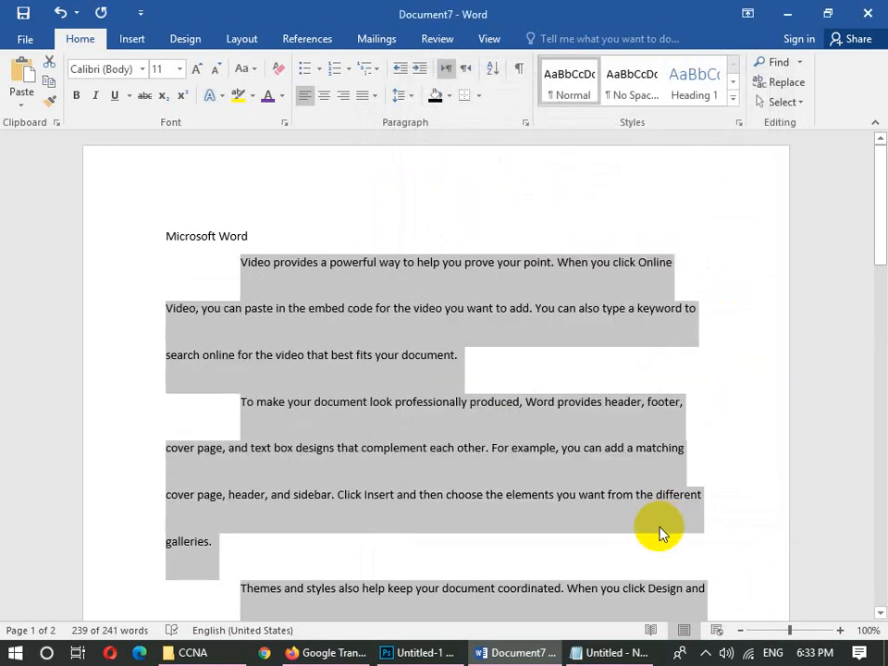
key(ctrl+z)
Try removing only the space between the same-style sample paragraphs, and undo the change.
click(524, 122)
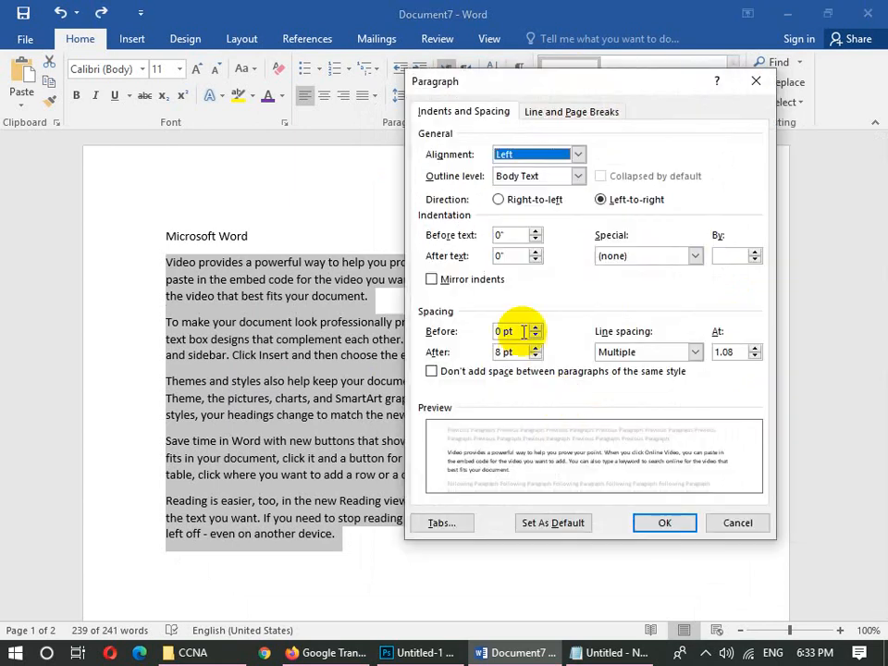
click(509, 371)
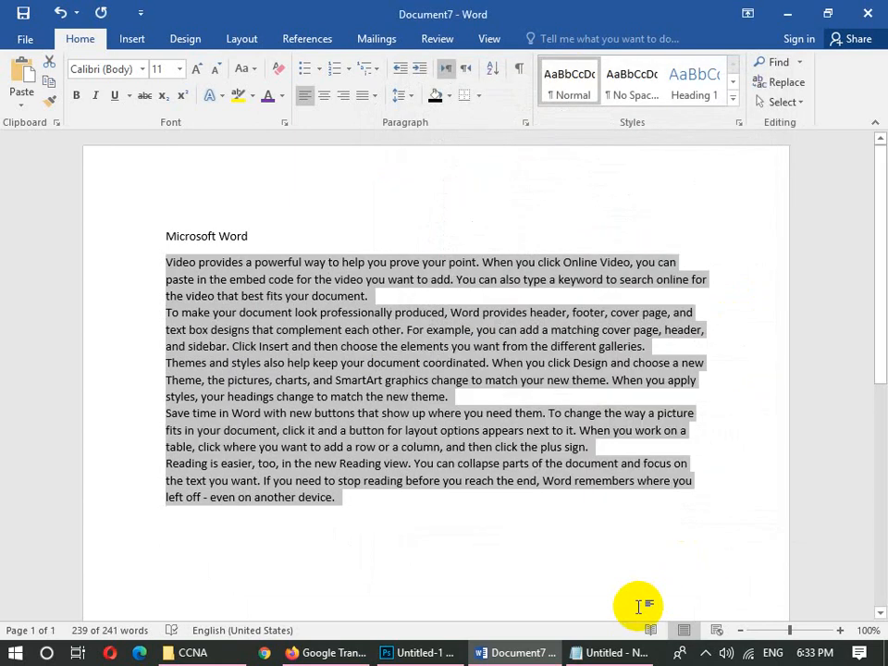
key(ctrl+z)
Review the line and page break options for the sample paragraphs and close the paragraph settings without changes.
click(524, 124)
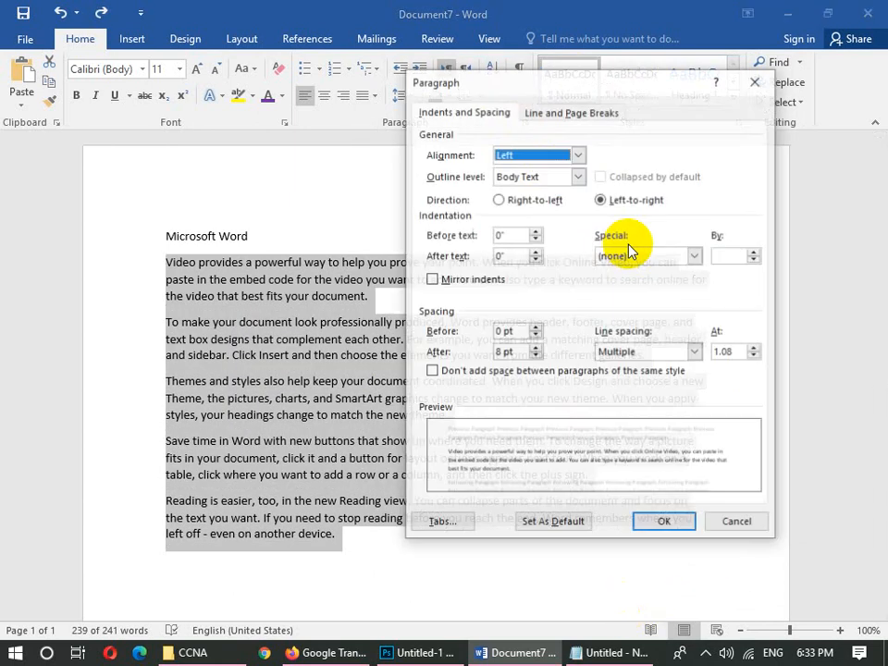
click(533, 113)
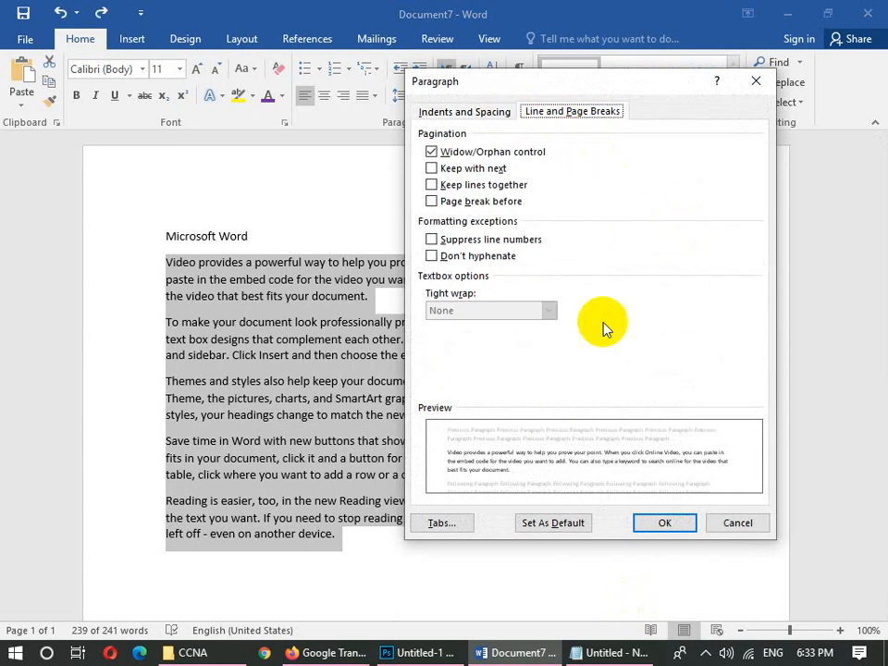
click(486, 112)
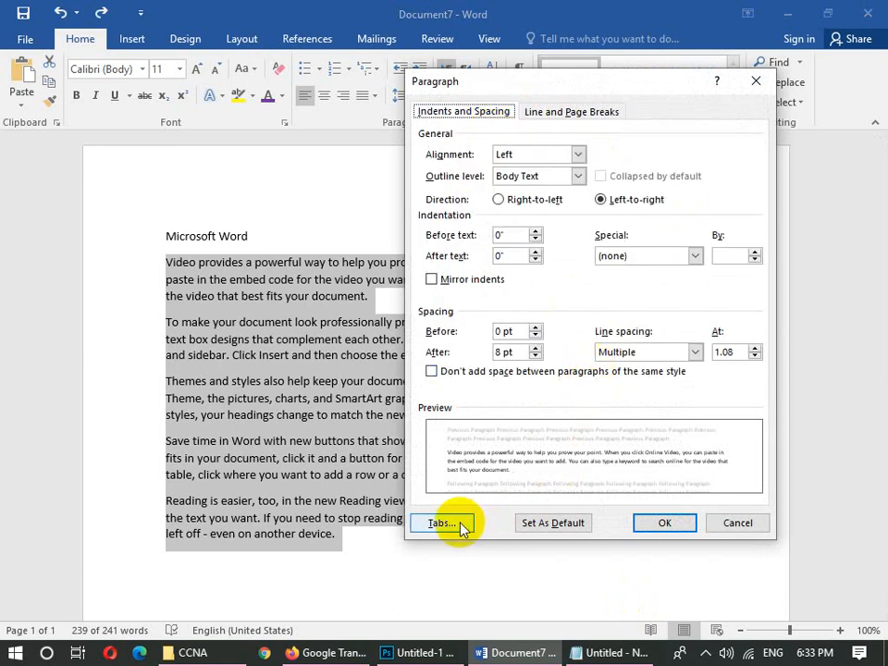
click(730, 525)
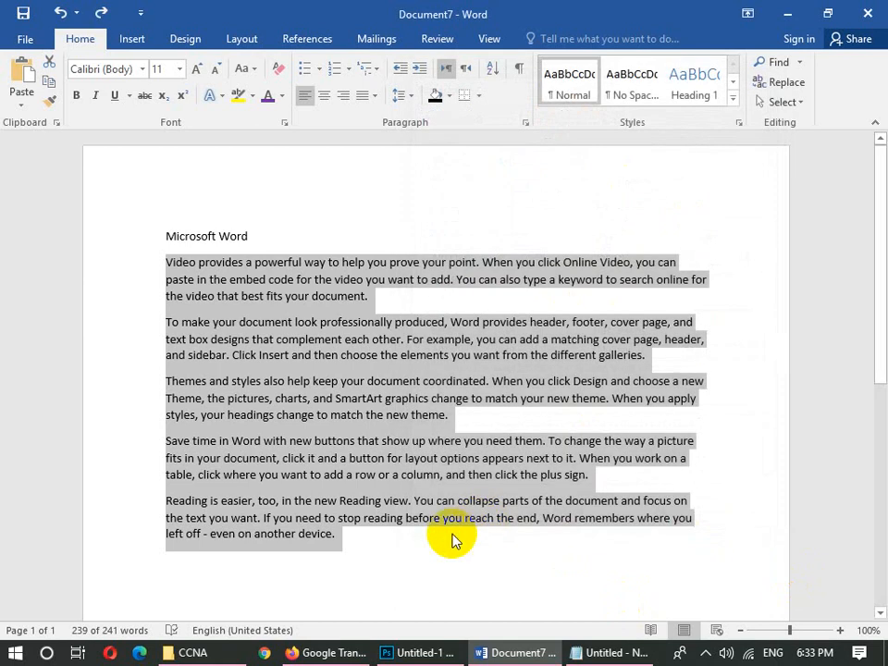
Delete all the text in the document, including the "Microsoft Word" heading.
drag(420, 543, 1, 156)
key(Delete)
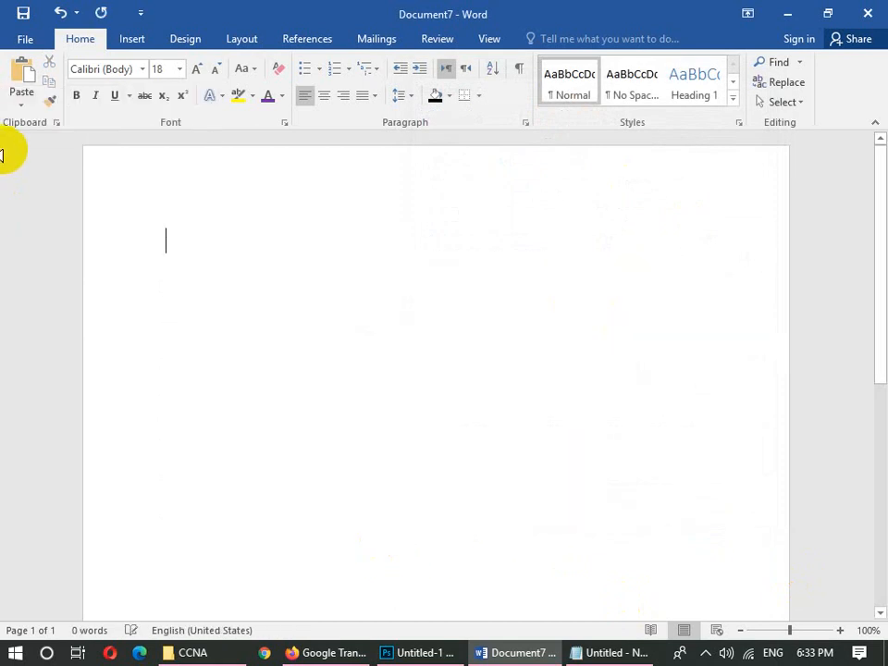
Try entering "Name" followed by tab spacing in the empty document, and undo the entry.
text(Name)
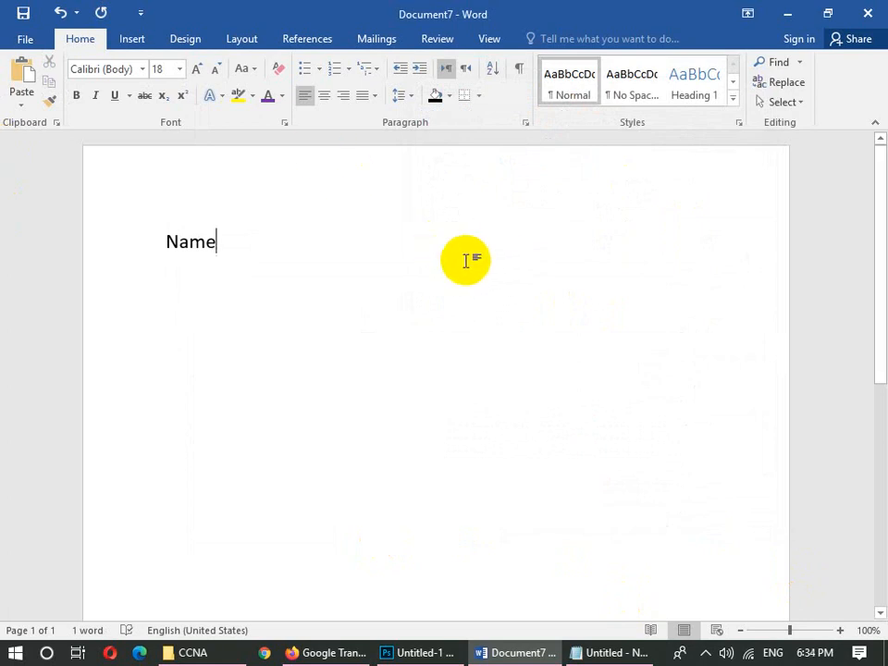
key(Tab)
key(Tab)
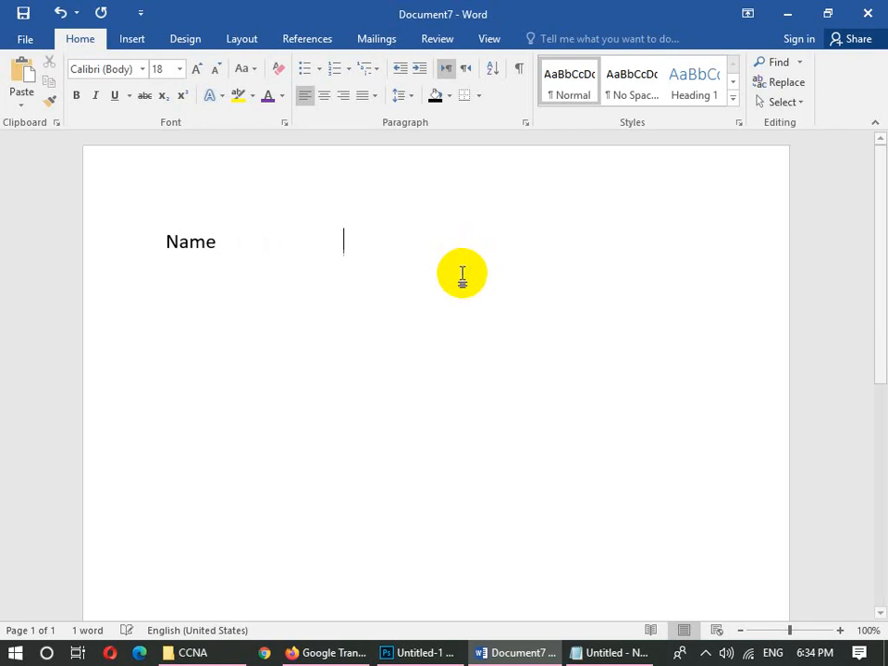
key(ctrl+z)
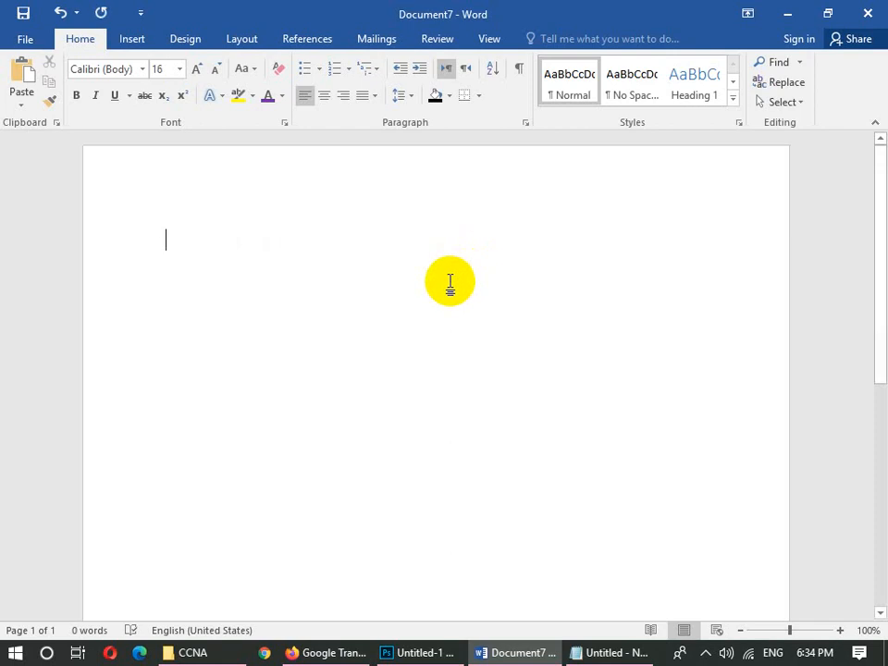
Switch to Notepad, add the lines "Spacebar(.)" and "Tab (0.5)" below "Body Text", and return to the Word document.
click(608, 652)
click(238, 509)
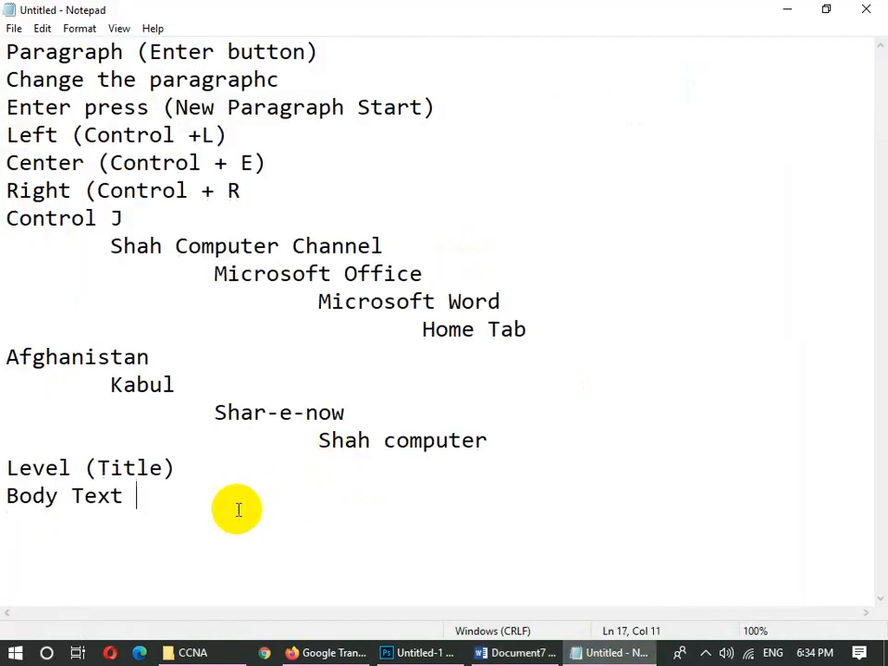
text(Spaceb)
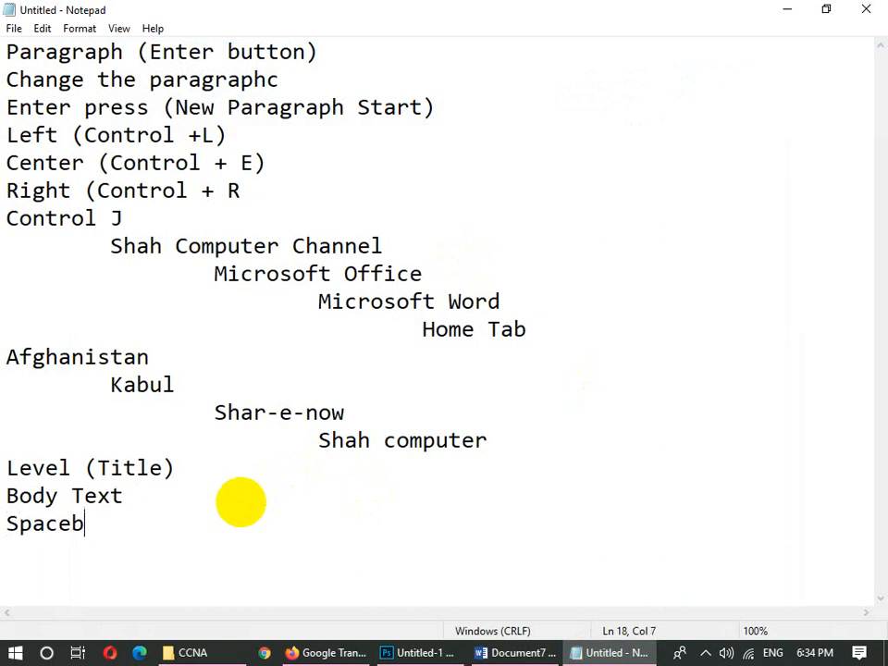
text(ar)
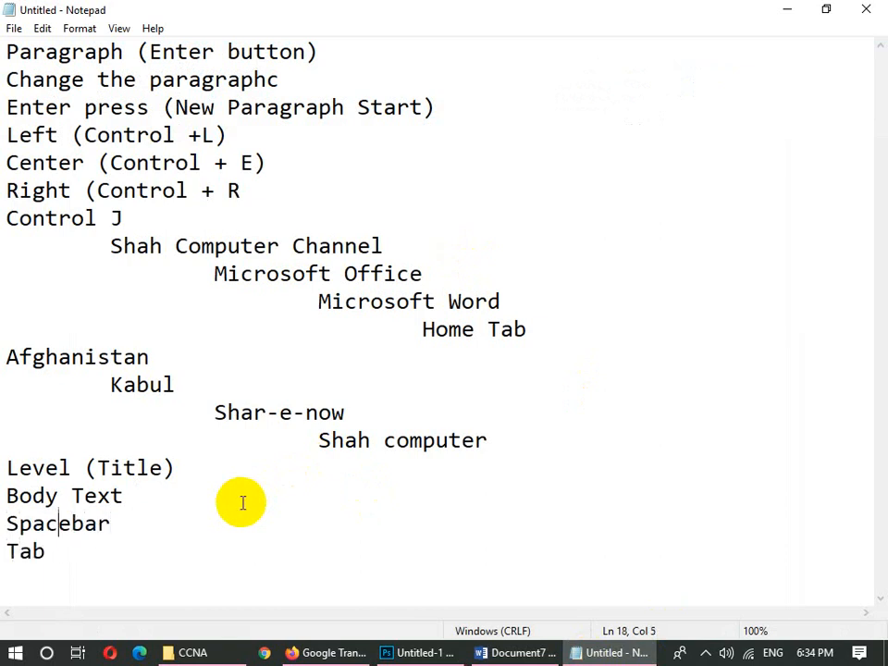
text((.) Tab ()
text(0.5)
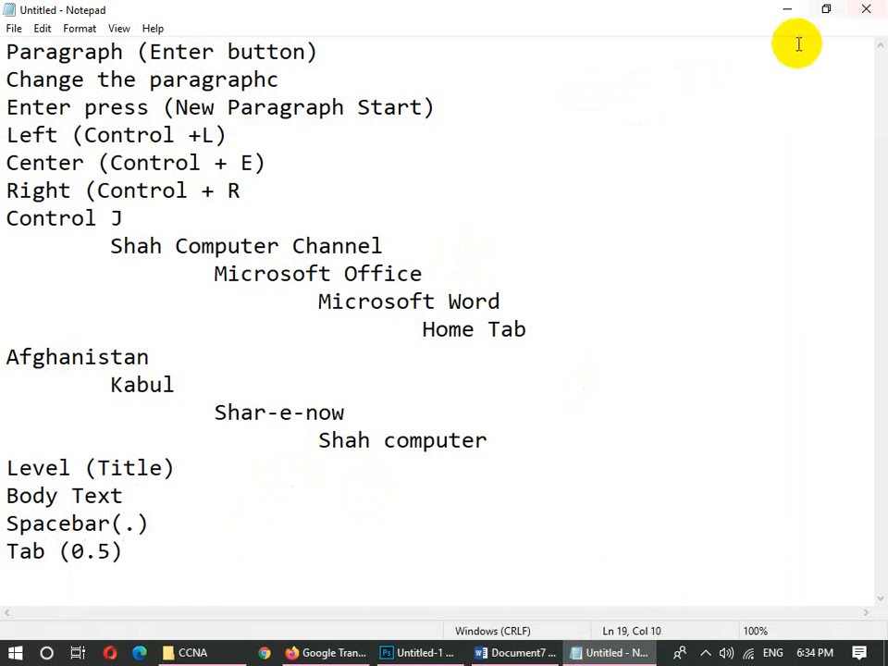
click(785, 11)
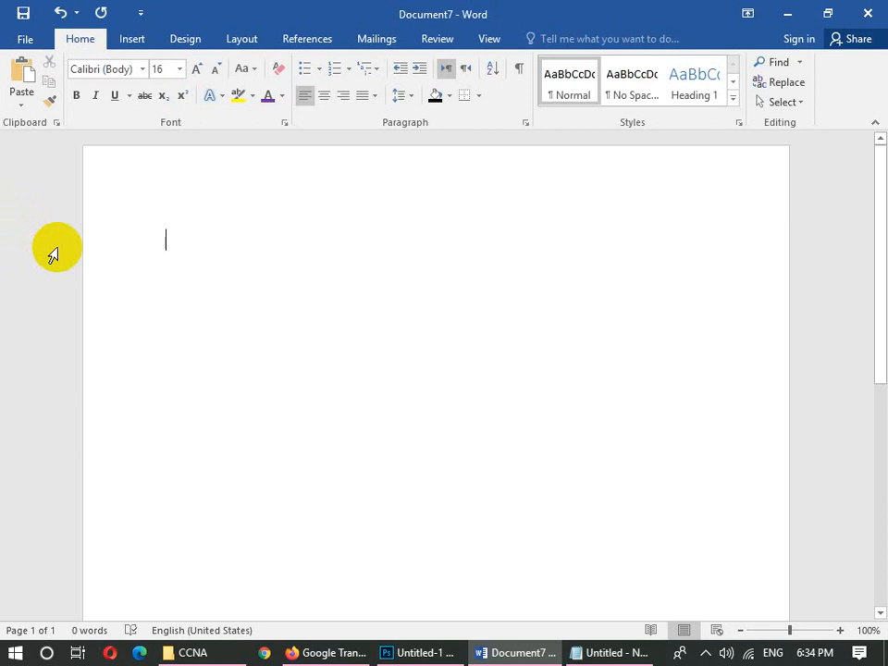
Enter "Name" on the first line and show the ruler, undoing anything added after the word.
text(Name)
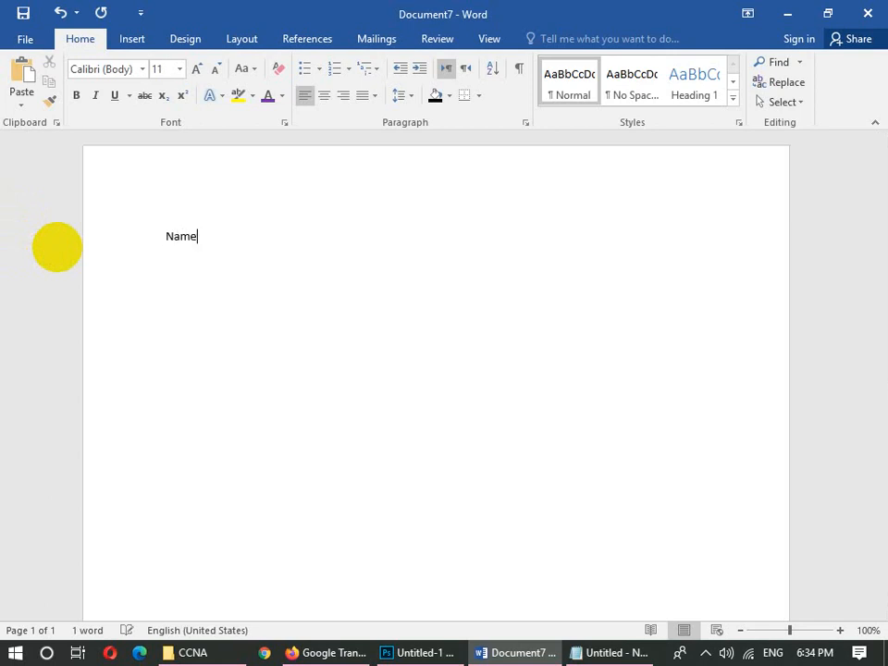
click(487, 41)
click(206, 62)
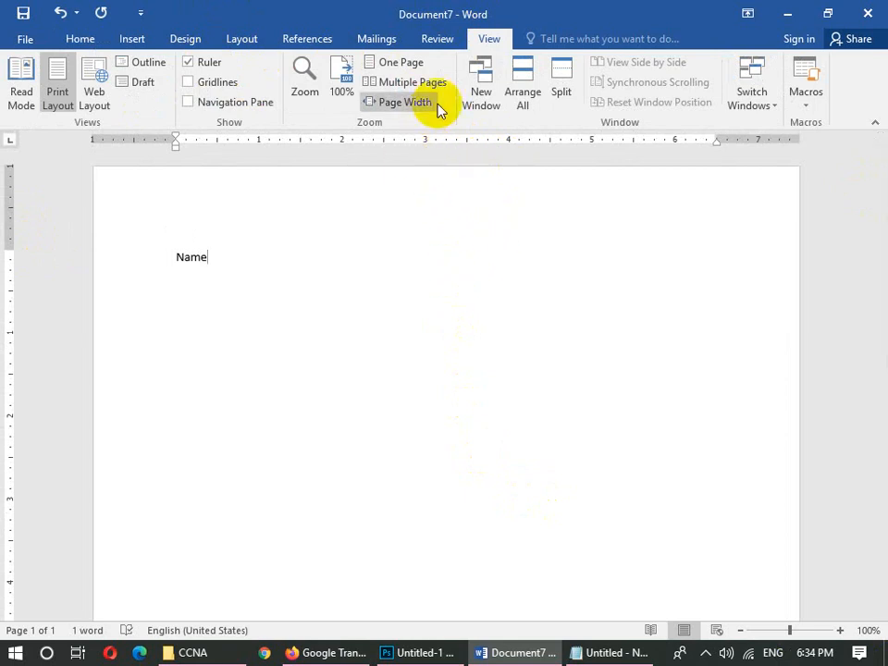
key(ctrl+z)
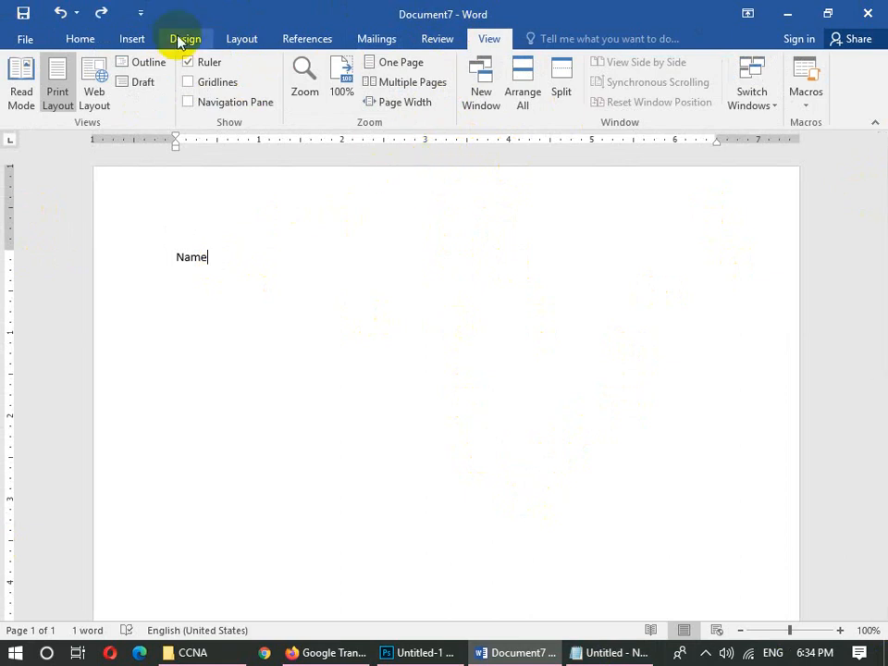
Set a left-aligned tab stop with no leader at 3" for the "Name" line.
click(90, 44)
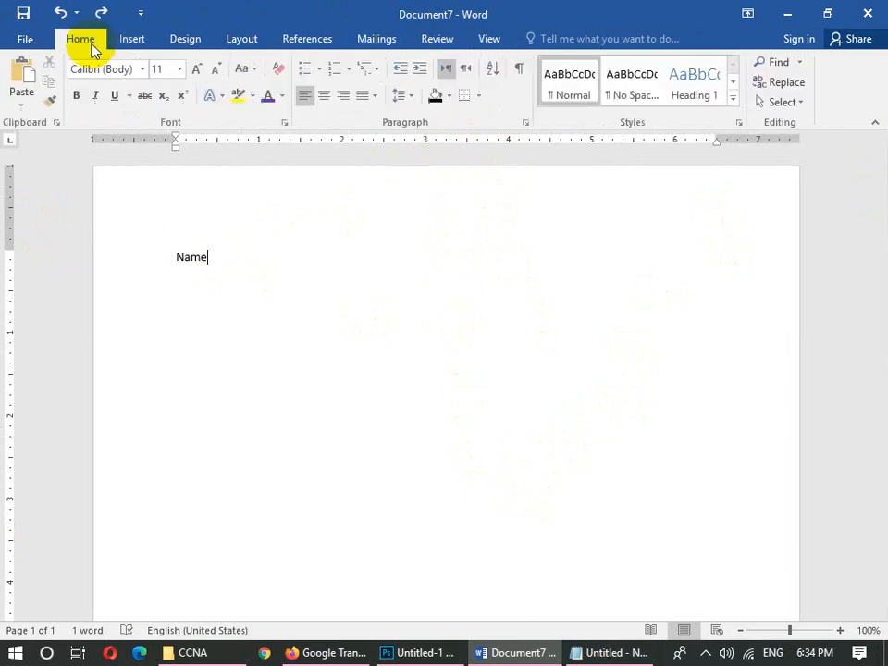
click(524, 122)
click(458, 521)
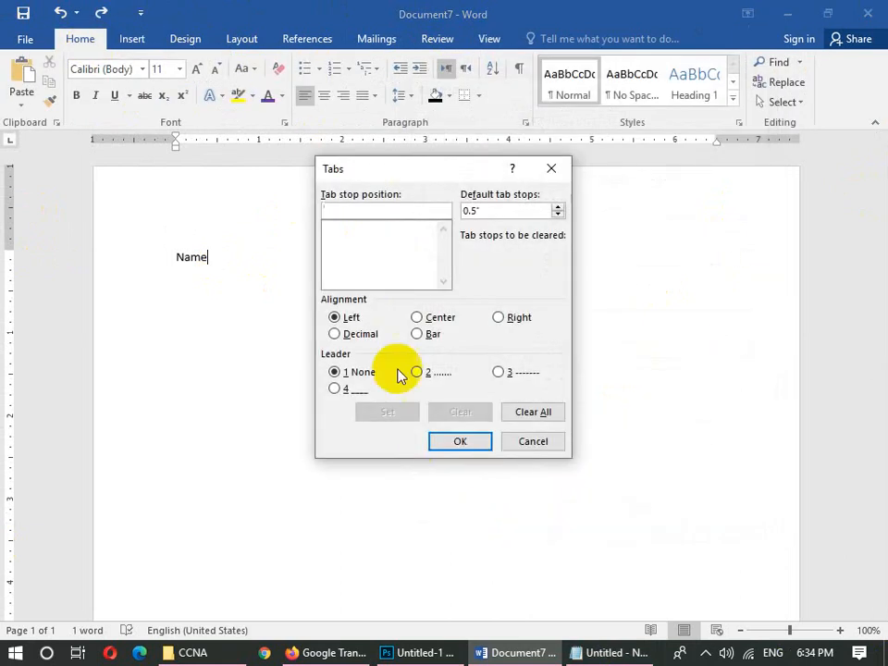
double_click(490, 210)
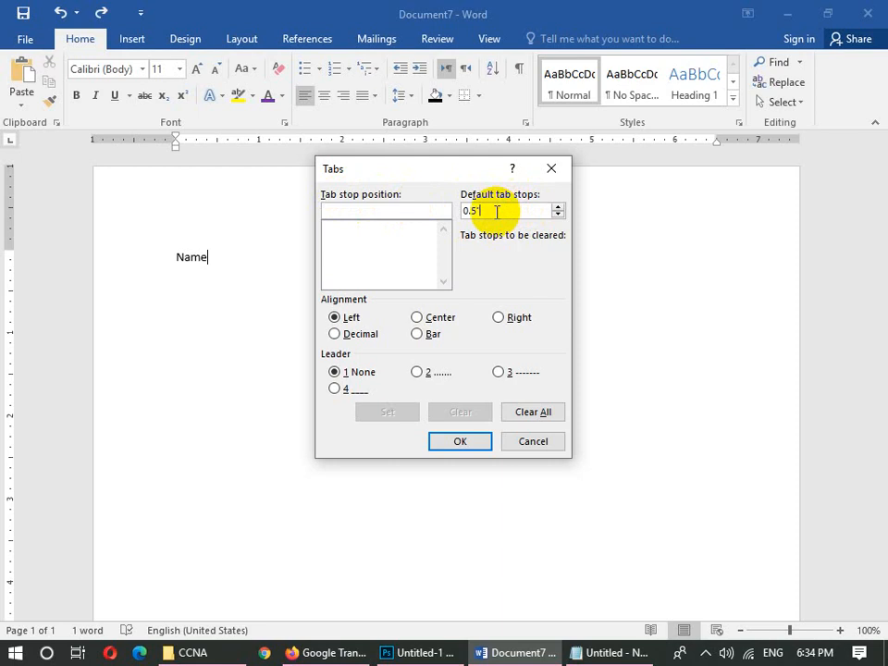
click(424, 212)
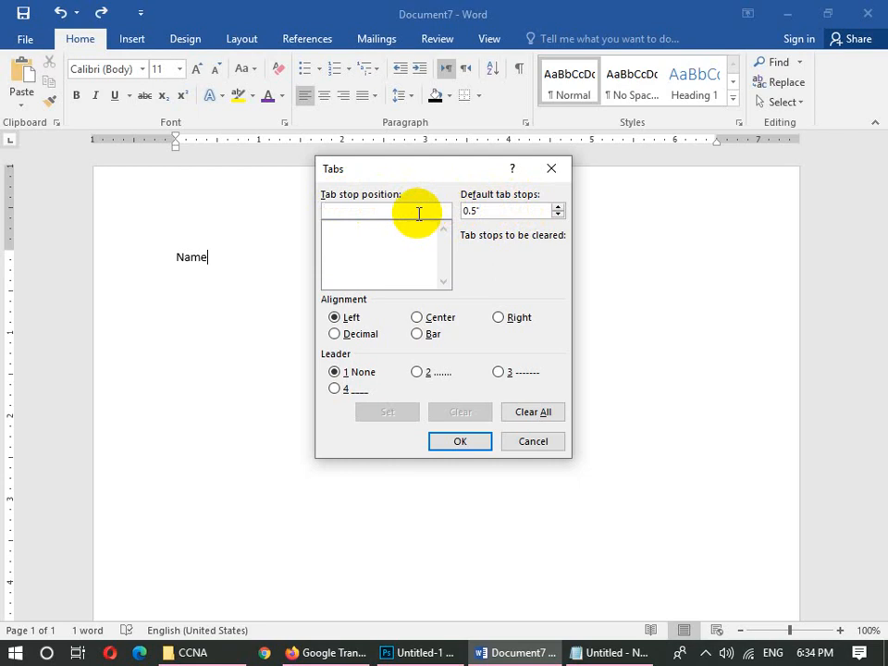
text(3)
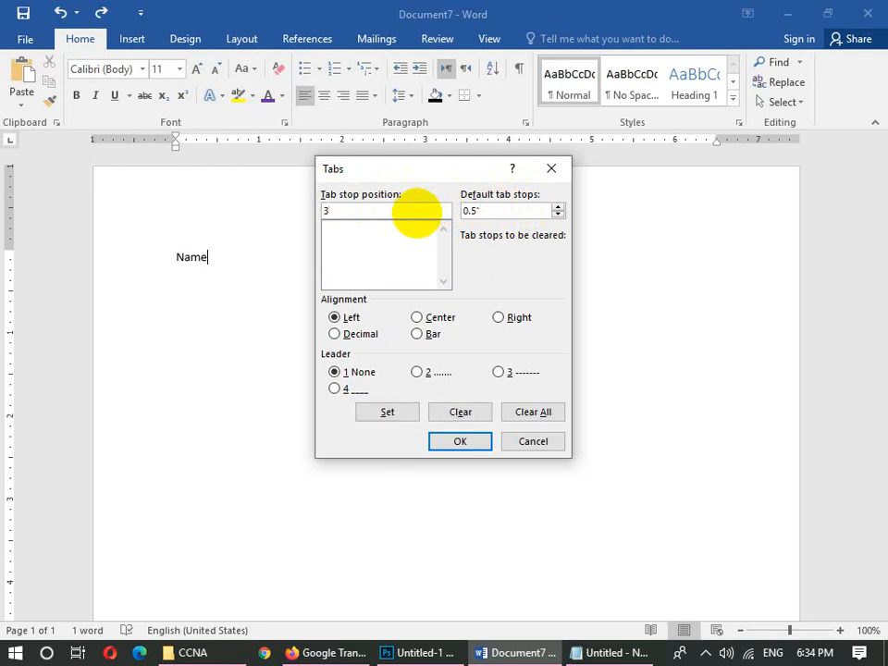
click(404, 411)
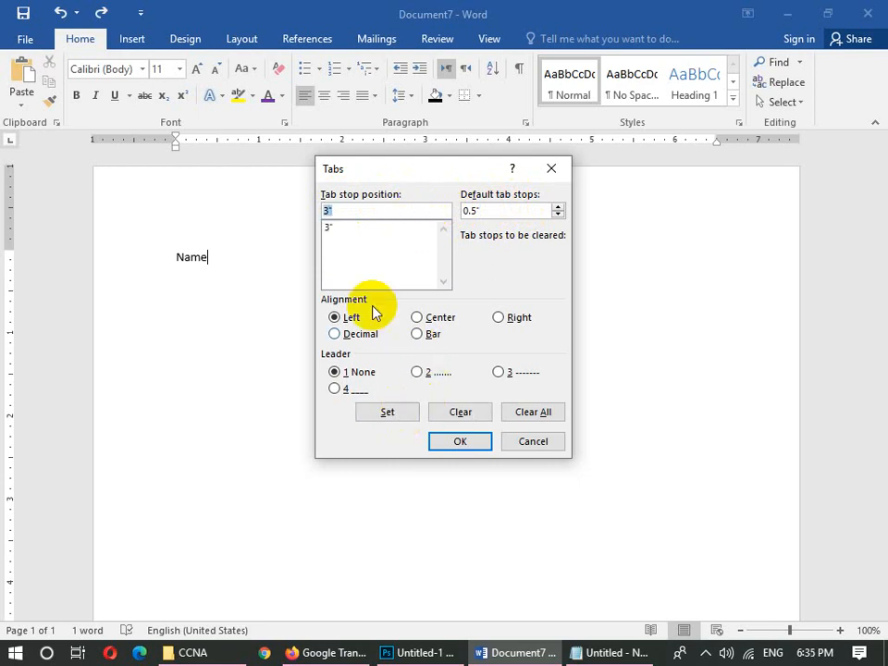
drag(380, 170, 510, 295)
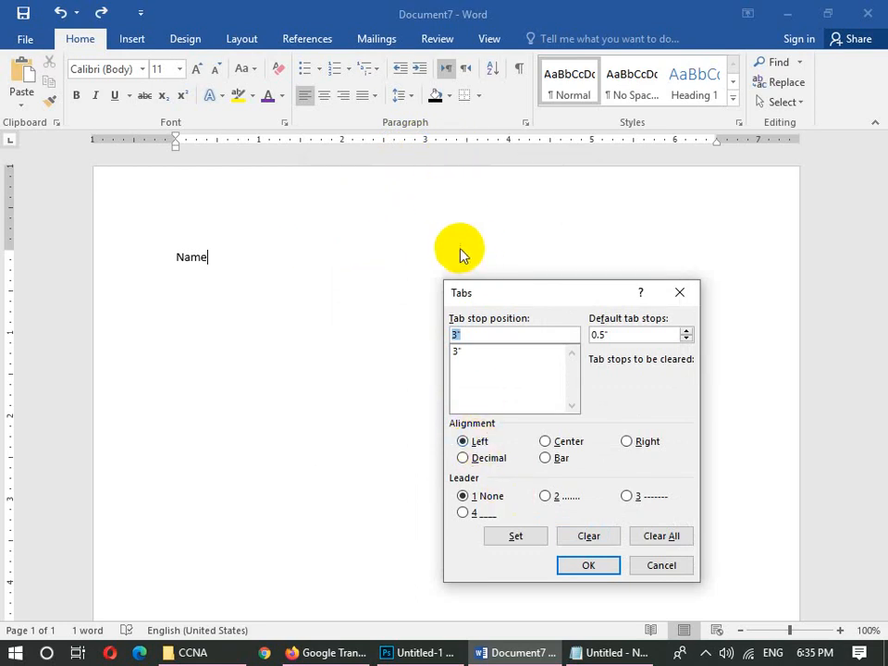
click(588, 565)
Complete the "Name:", "Fa/Name" and "Country:" lines, placing the person's name, father's name and "Afghanistan" at the tab stop.
text(:)
key(Tab)
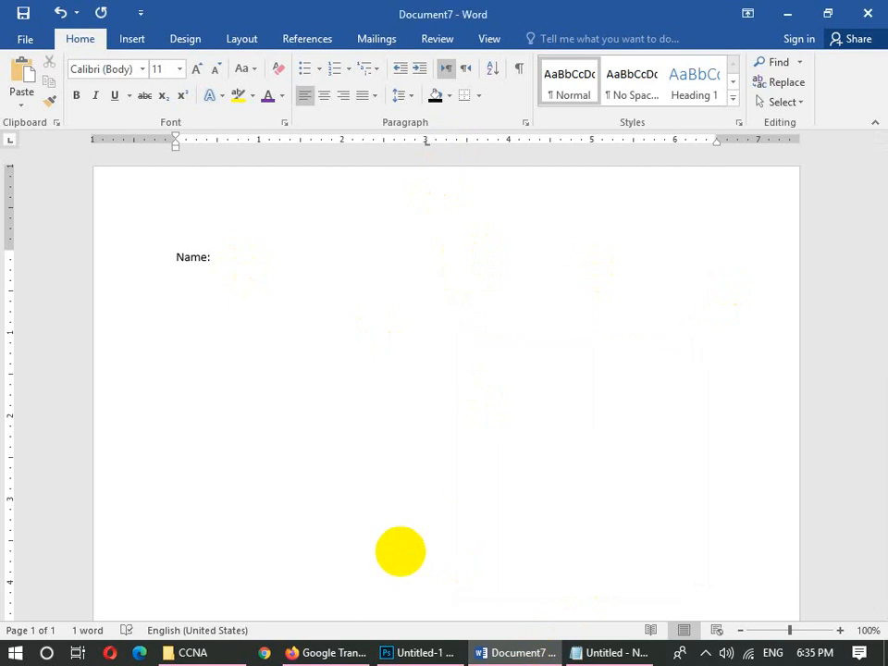
text(Ahmad Fa/)
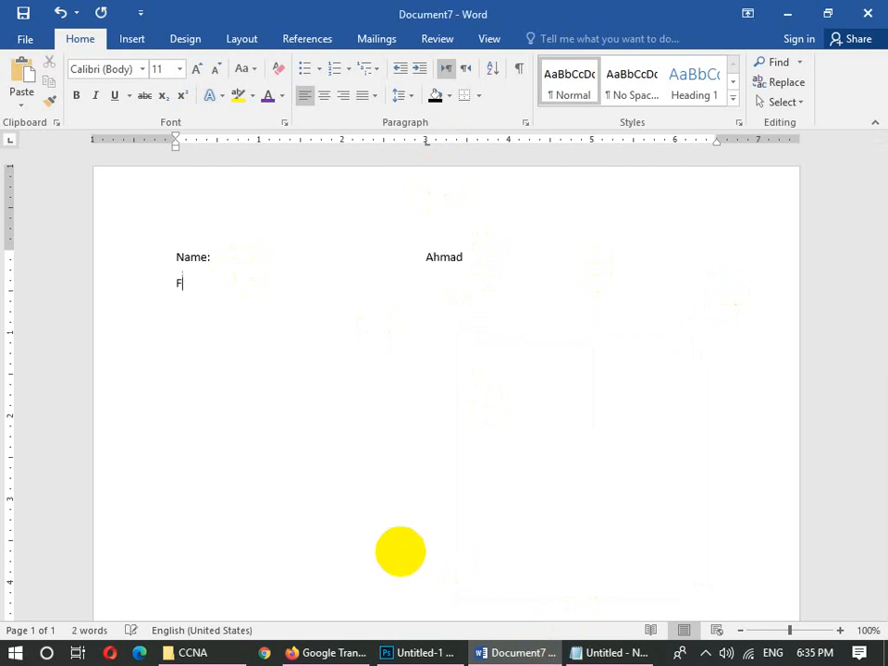
text(Name Khan)
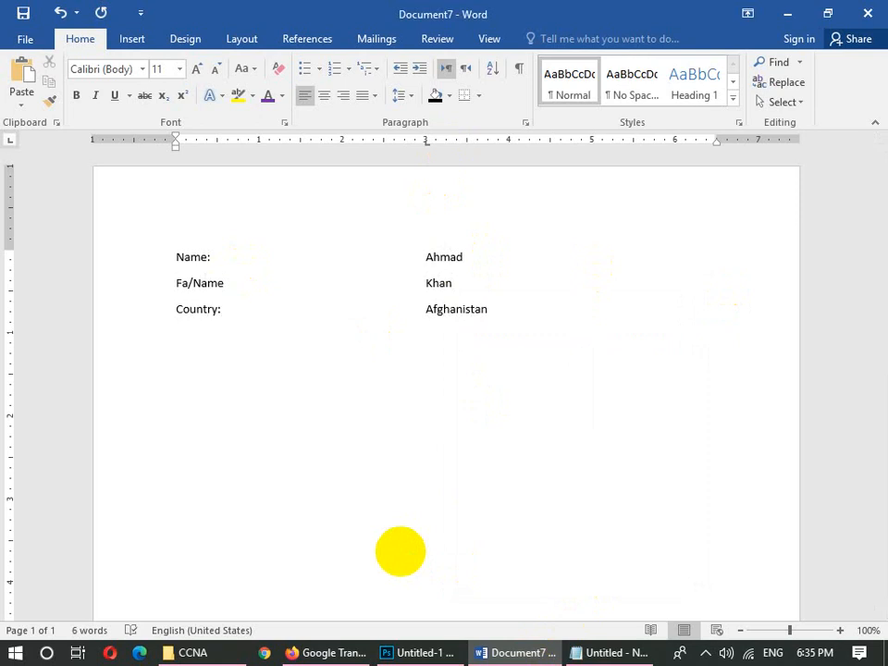
Review the current line's tab stop settings, uncovering the text behind the dialog, and leave them without changes.
click(523, 122)
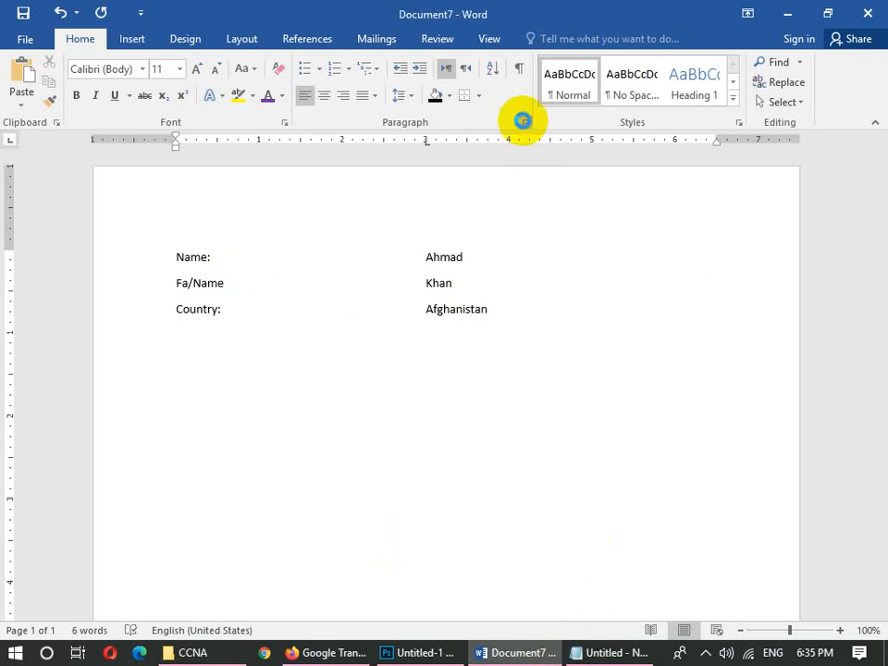
click(441, 522)
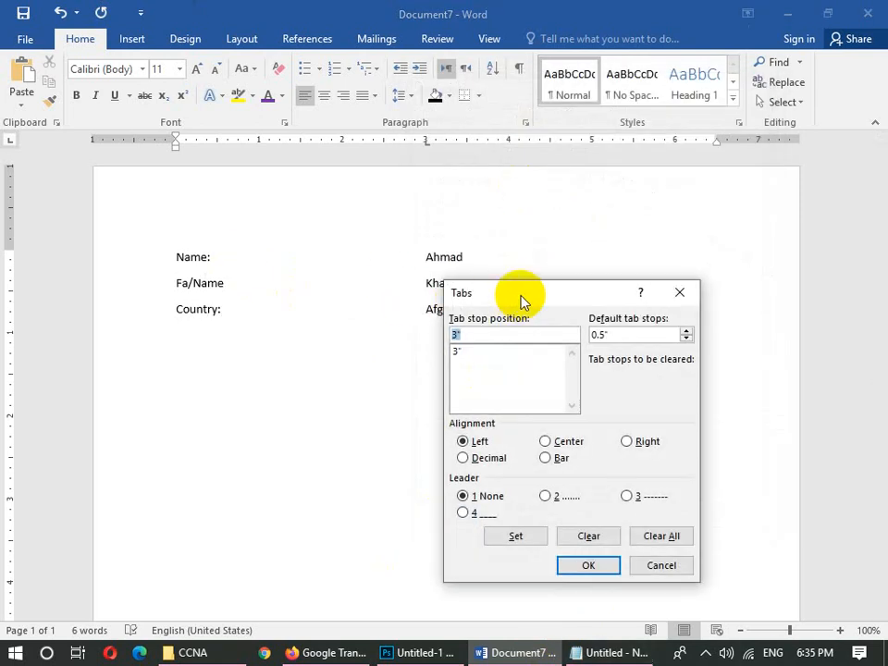
drag(521, 295, 615, 117)
click(767, 386)
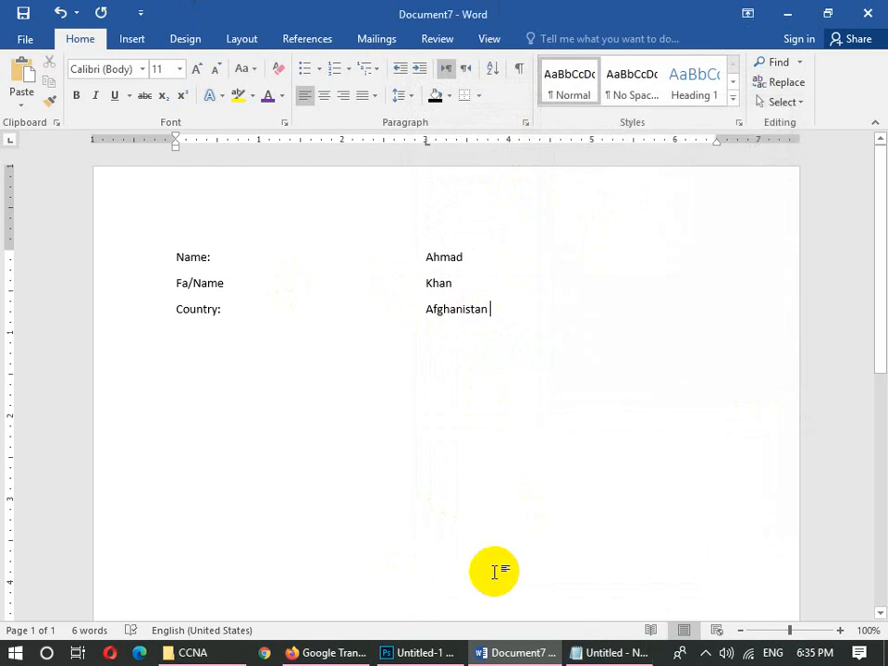
Create a blank document and set left-aligned tab stops with no leader at 2", 4" and 6".
key(ctrl+n)
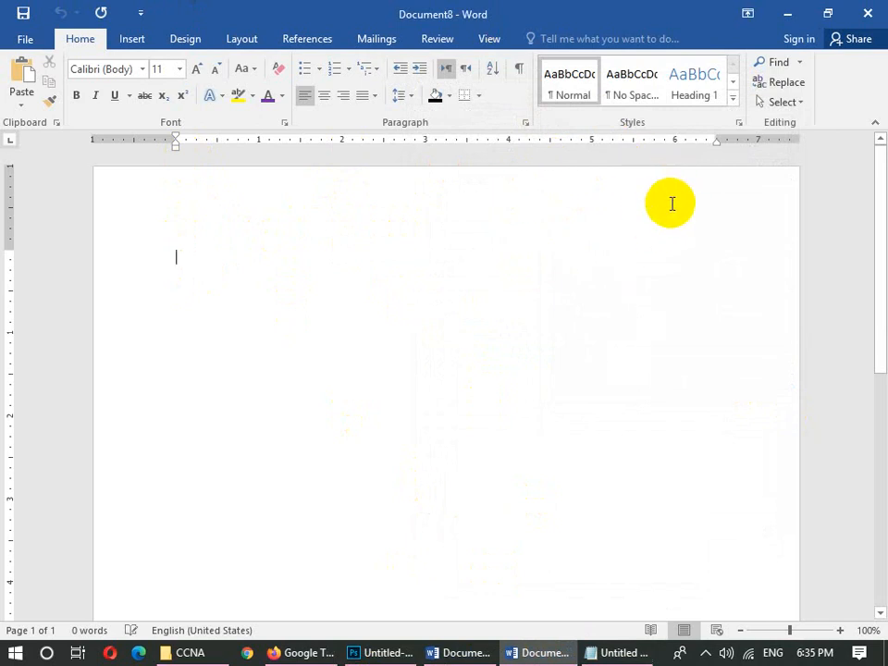
click(524, 123)
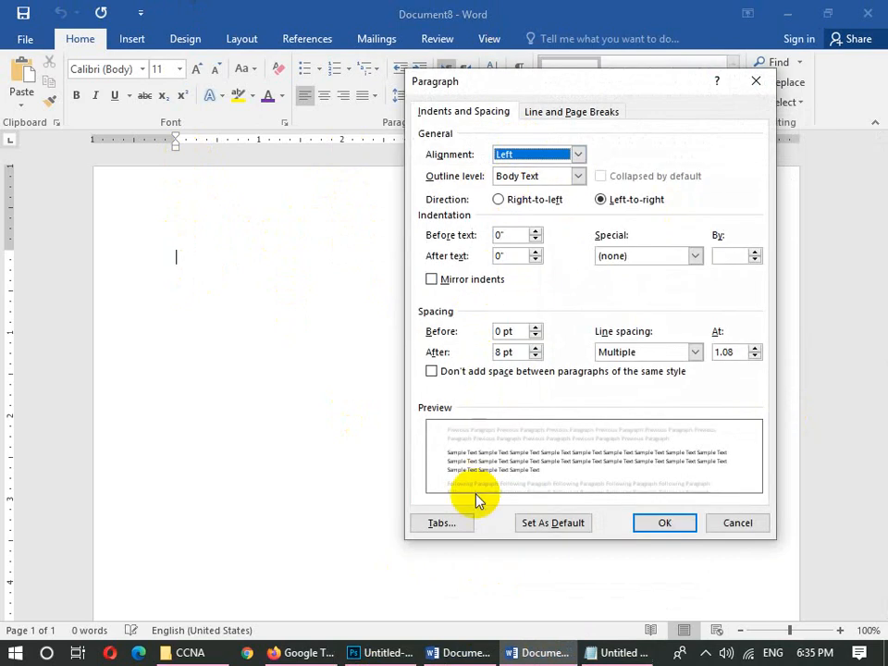
click(448, 521)
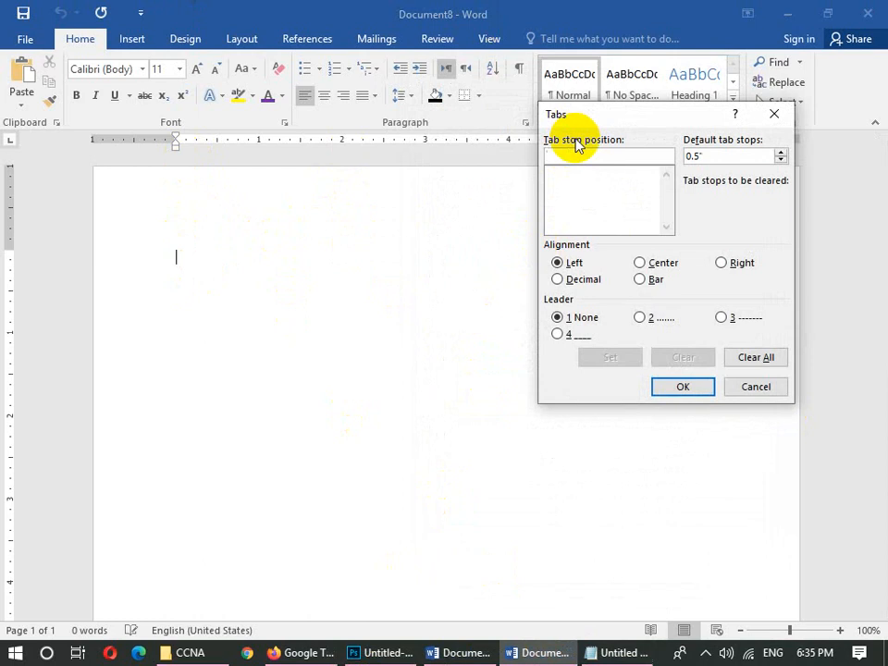
text(2)
click(595, 357)
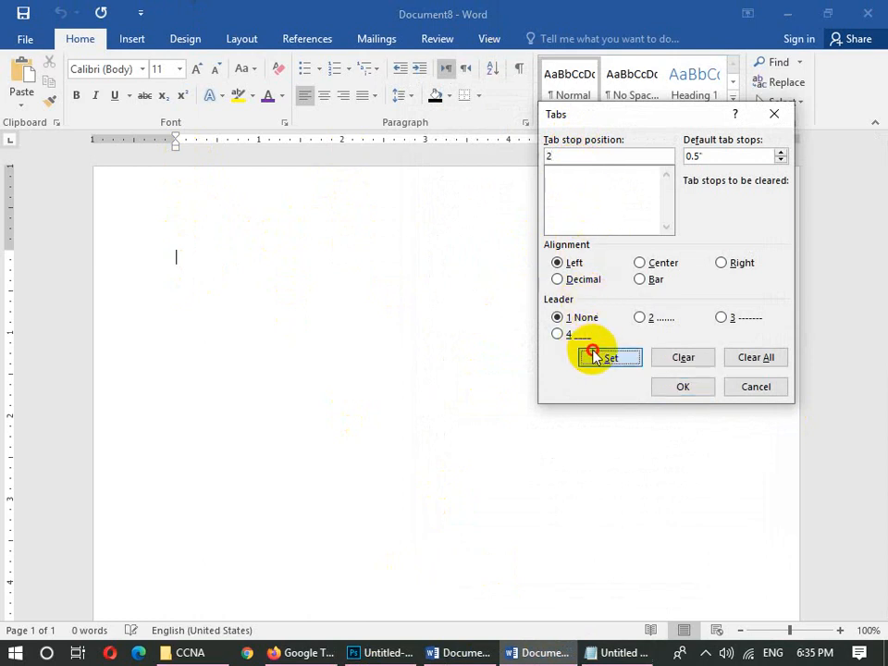
text(4)
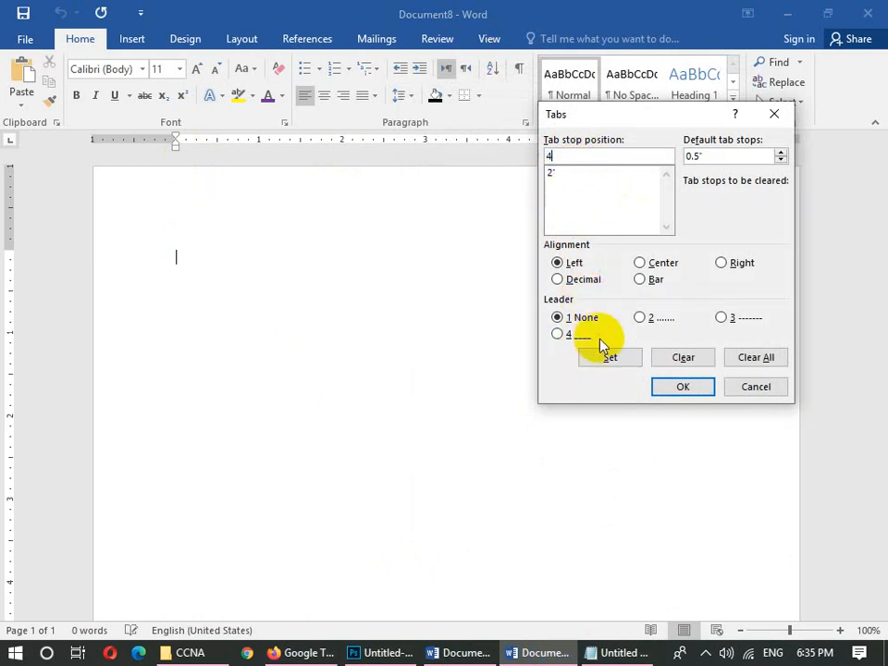
click(608, 357)
drag(651, 122, 631, 236)
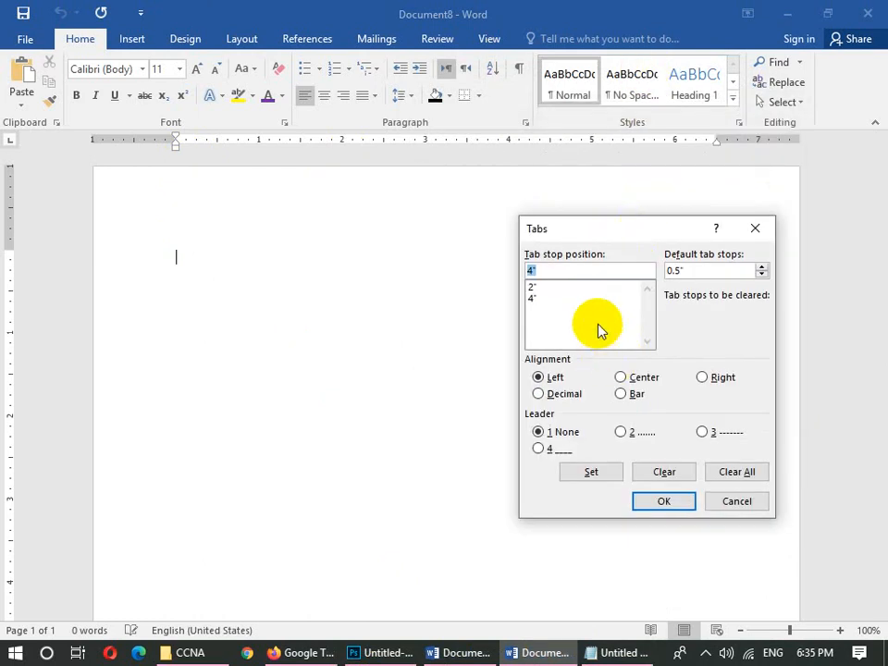
text(6)
click(614, 471)
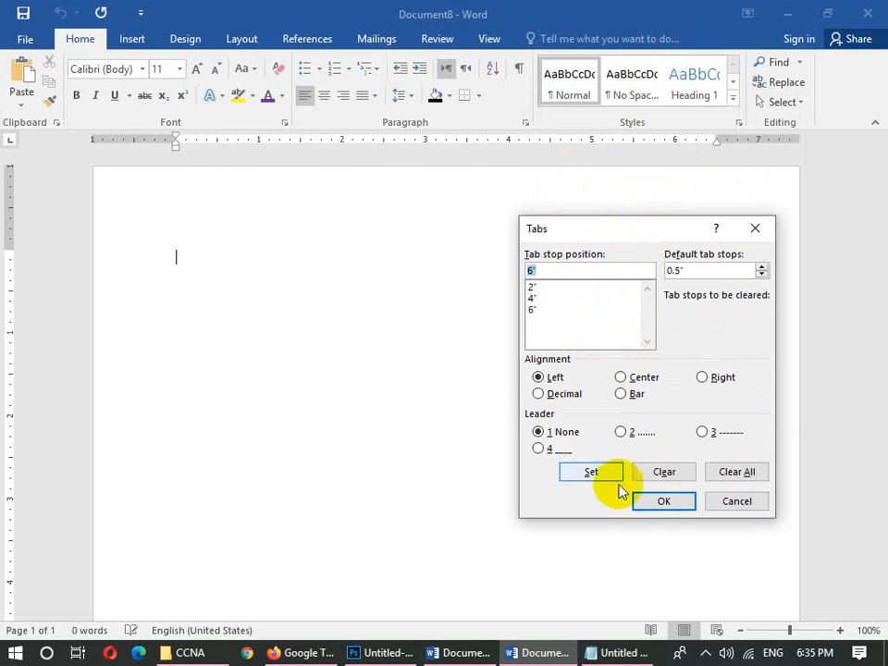
click(654, 502)
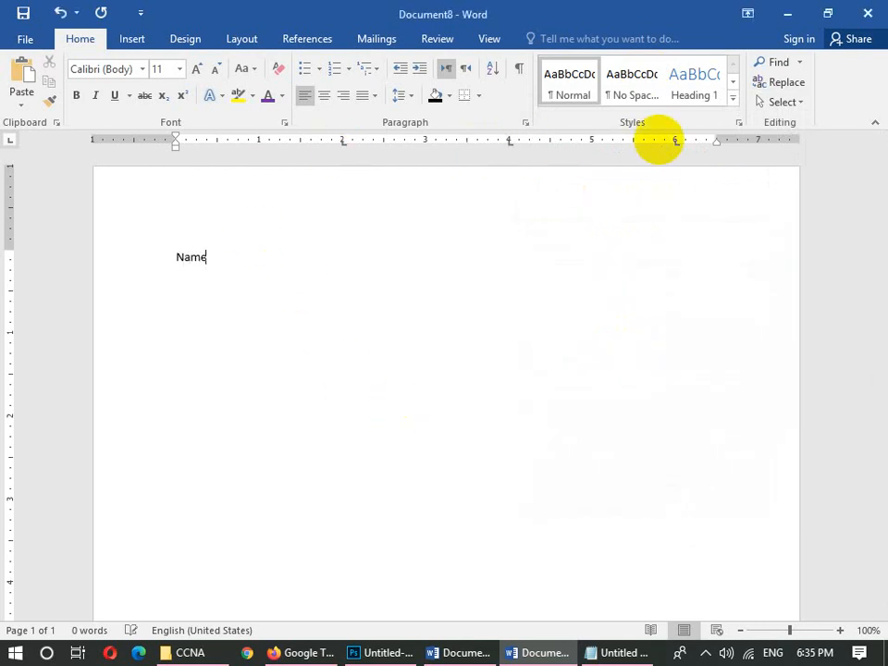
Enter the tab-aligned headings "Name", "Fa/Name", "Country" and "Mobile", with a row of matching personal details below.
key(Tab)
text(Fa/Na)
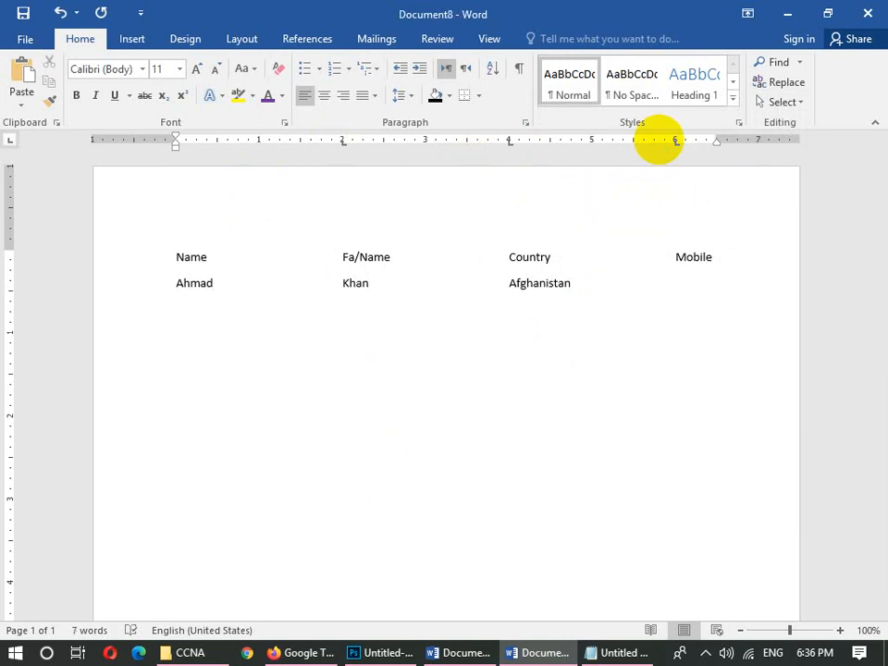
text(8)
key(BackSpace)
Review the tab stop positions, alignment and leader of the details row, and leave them without changes.
click(525, 123)
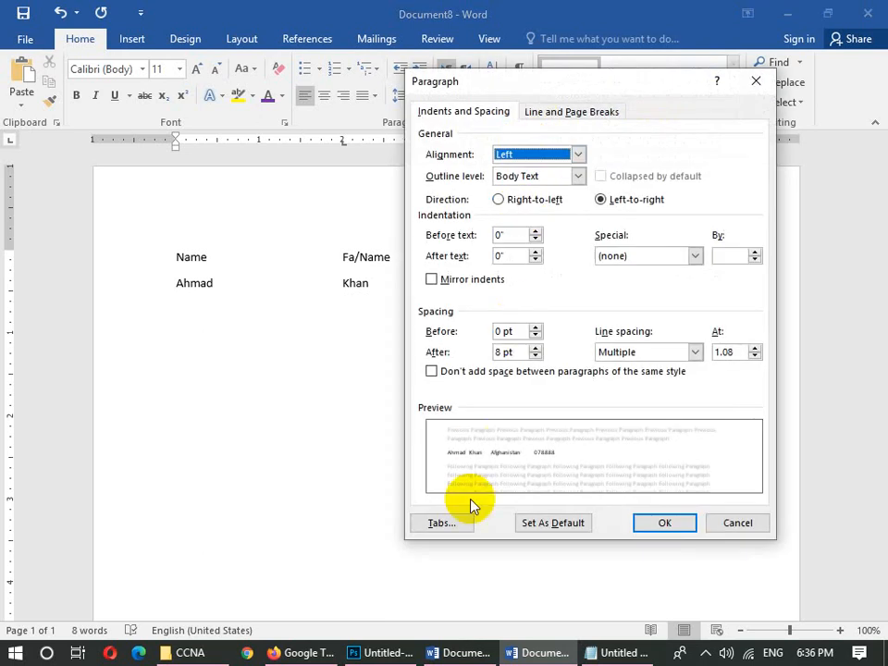
click(462, 521)
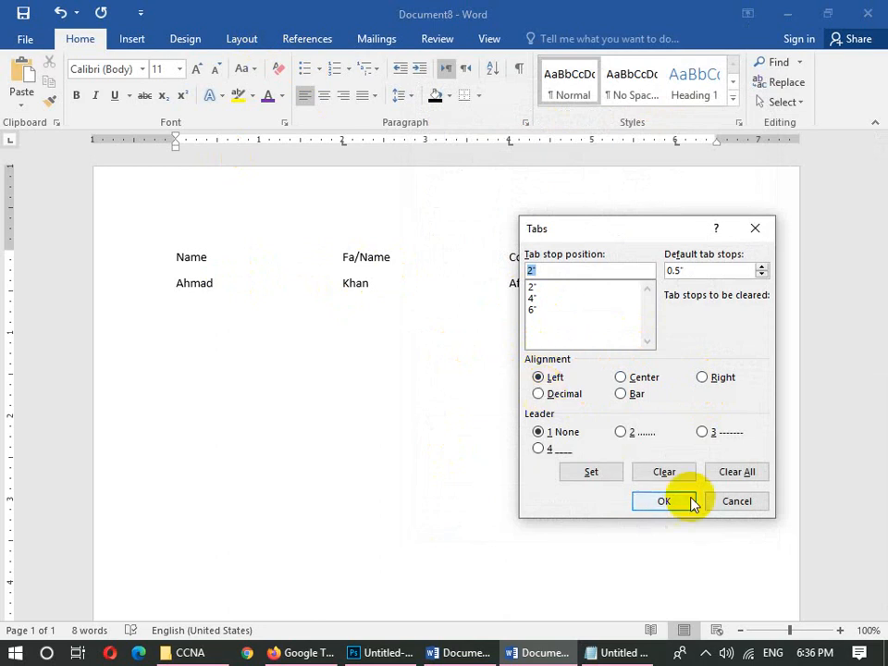
click(737, 500)
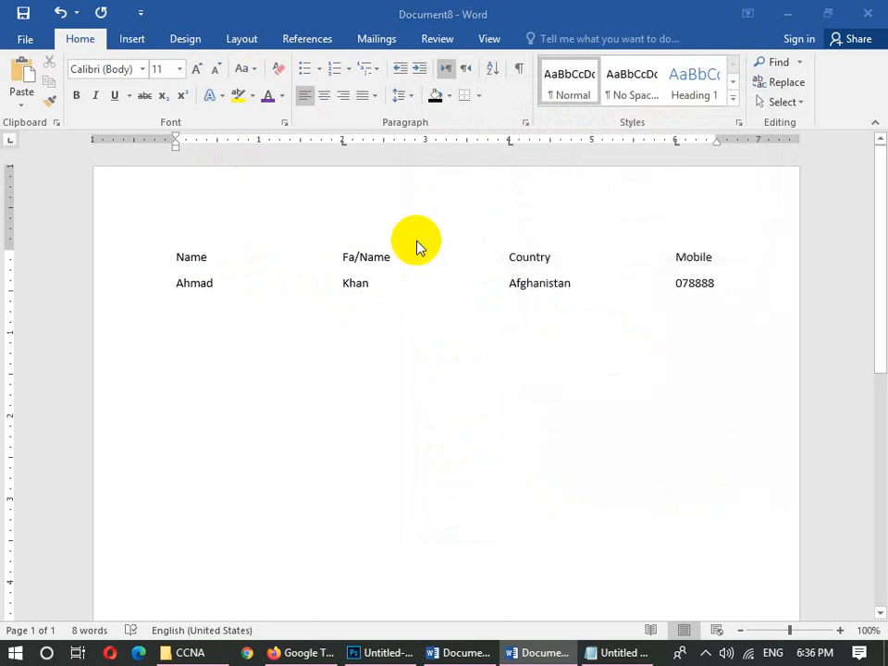
Create another blank document and set a decimal tab stop with no leader at 4".
key(ctrl+n)
click(524, 122)
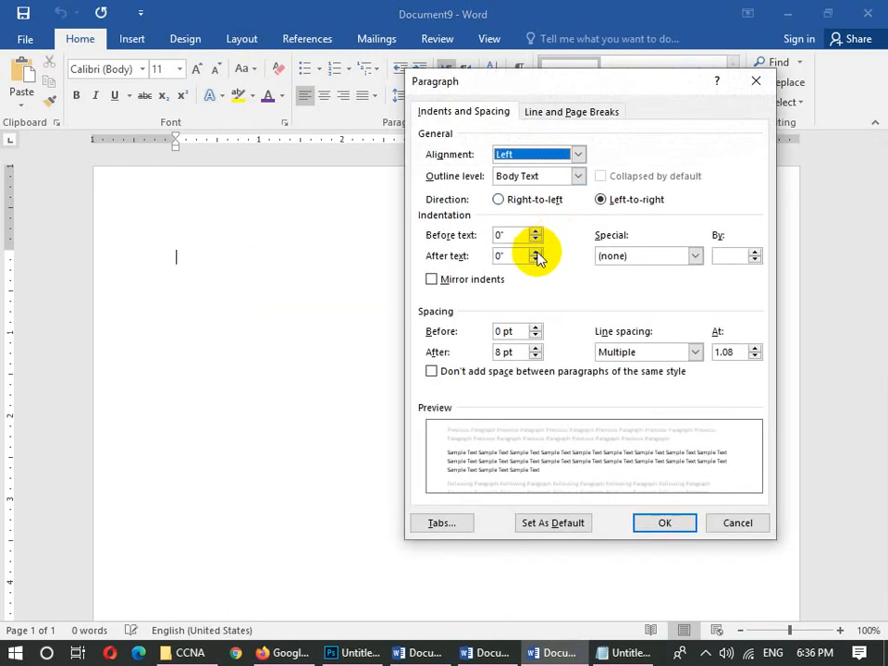
click(452, 528)
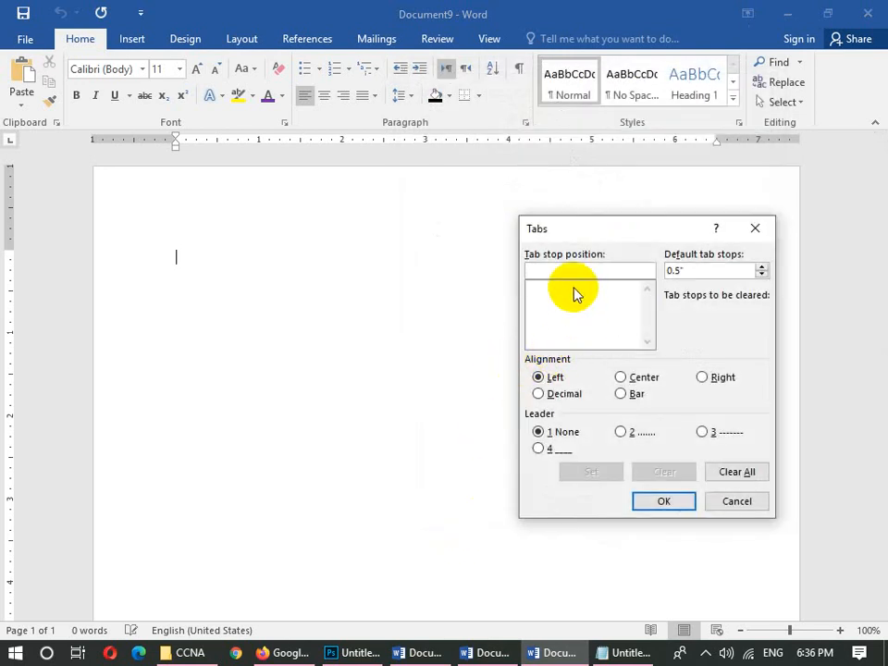
text(4)
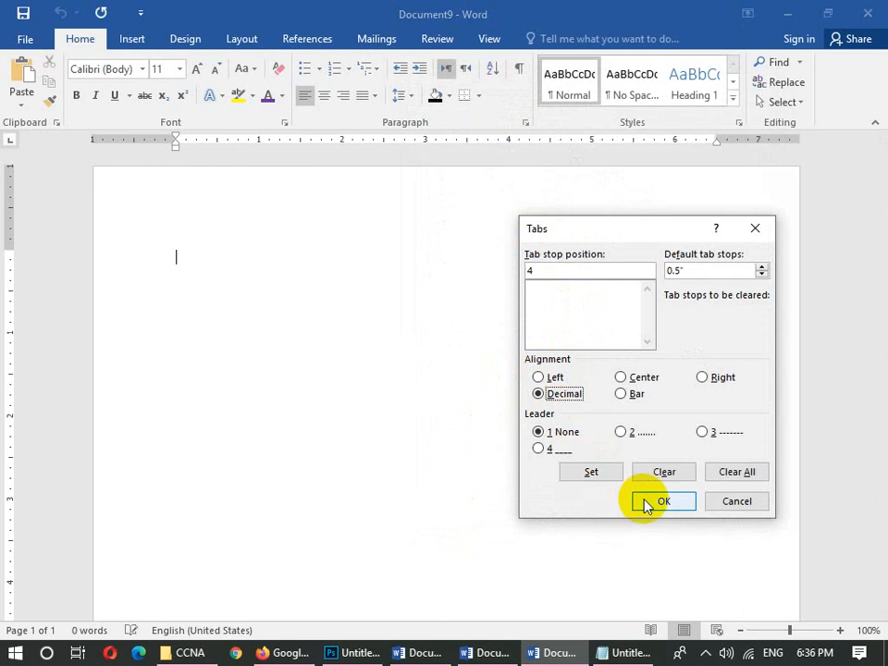
click(605, 477)
click(645, 497)
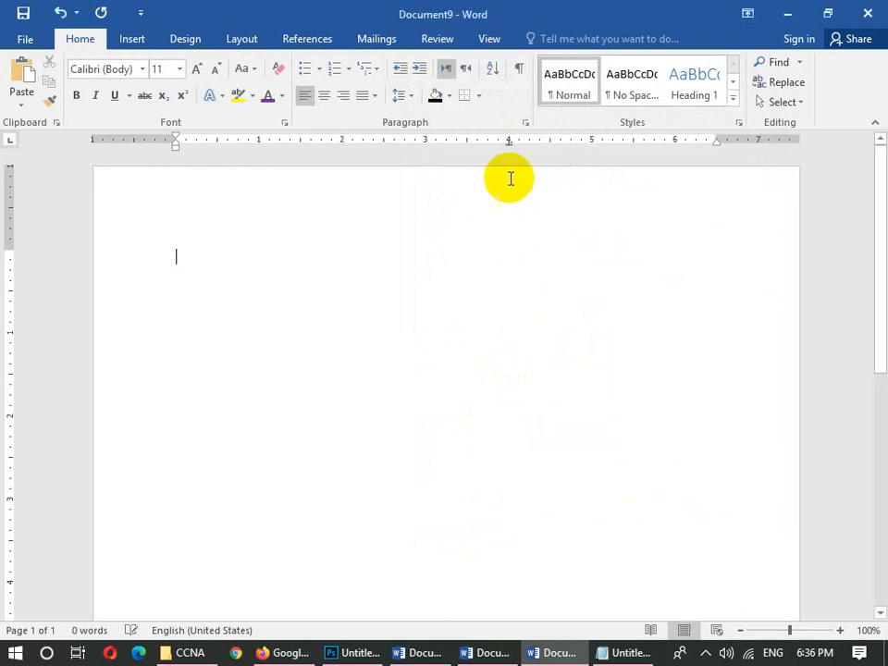
Try entering a person's name at the decimal tab stop, and undo both the entry and the tab stop.
key(Tab)
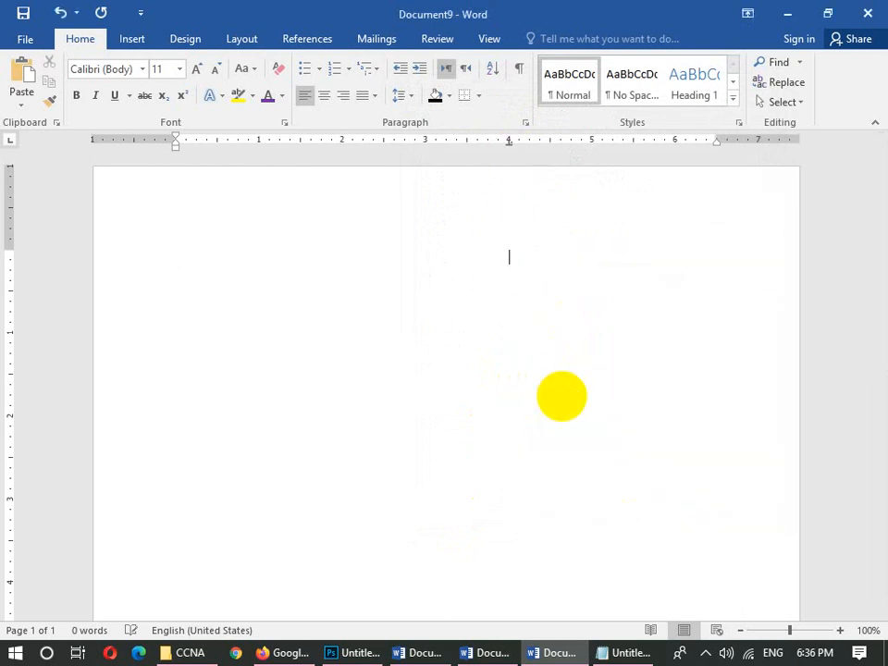
text(Ahmad)
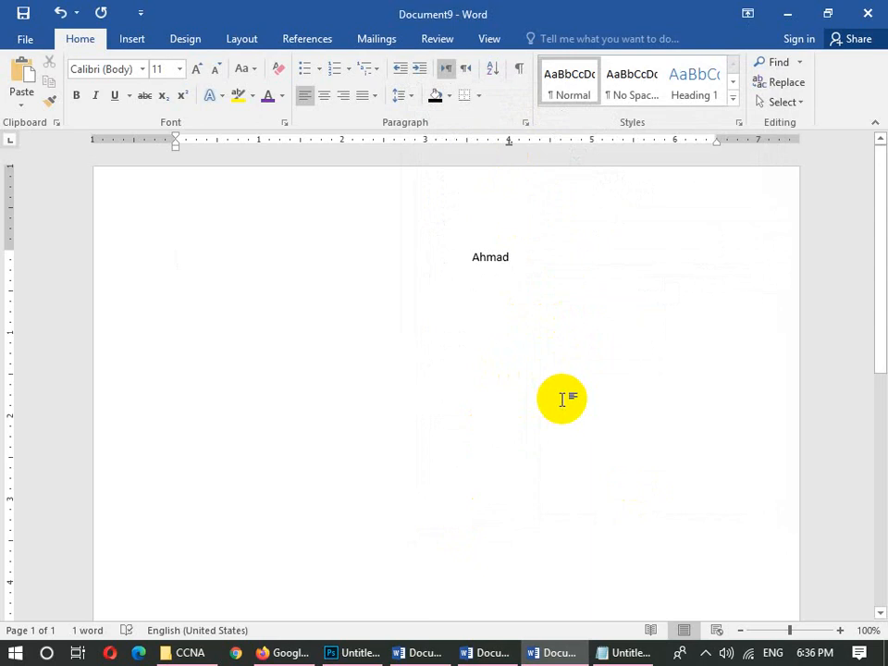
key(ctrl+z)
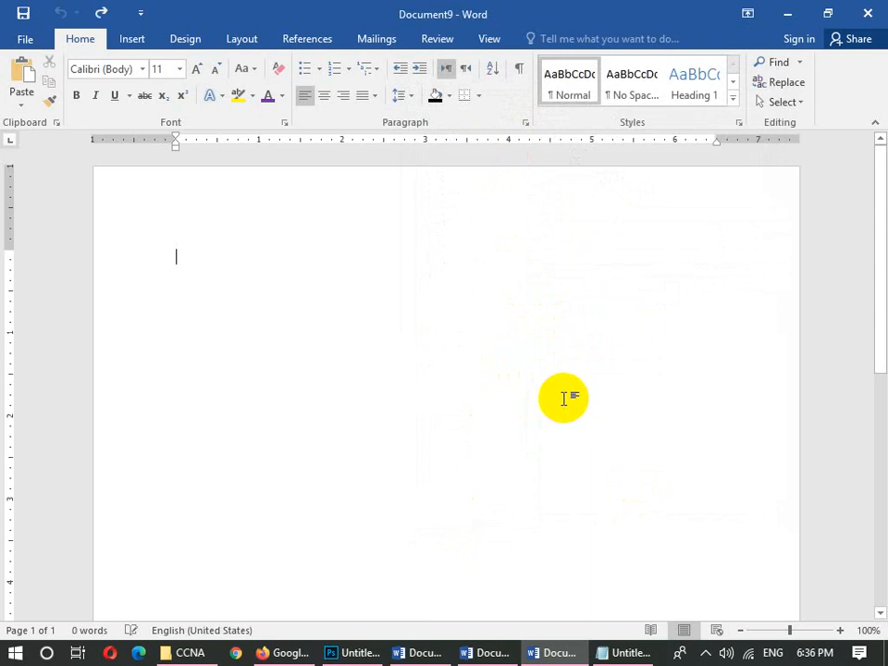
Set a bar tab stop at 4" in the empty document.
click(525, 122)
click(448, 518)
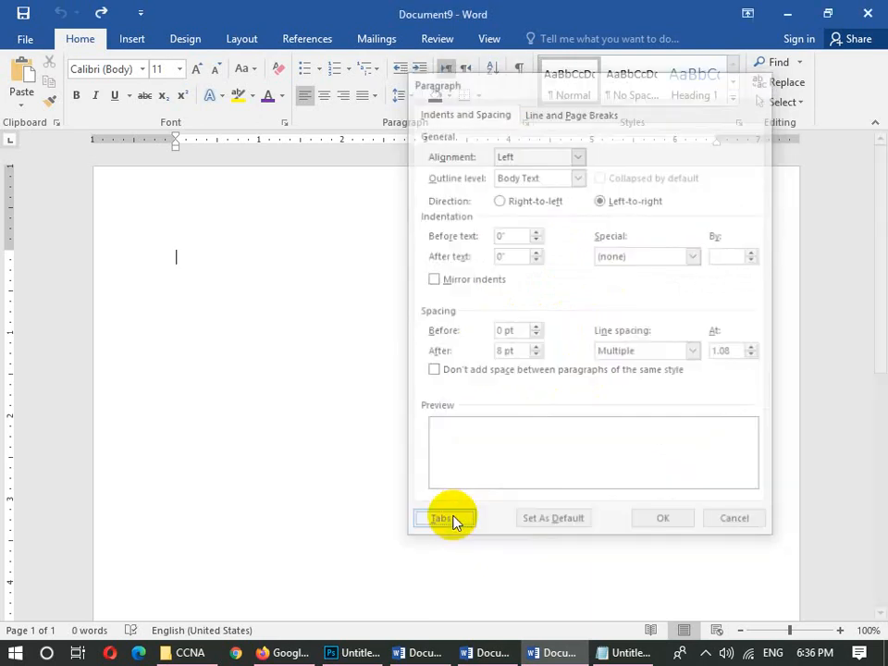
click(627, 399)
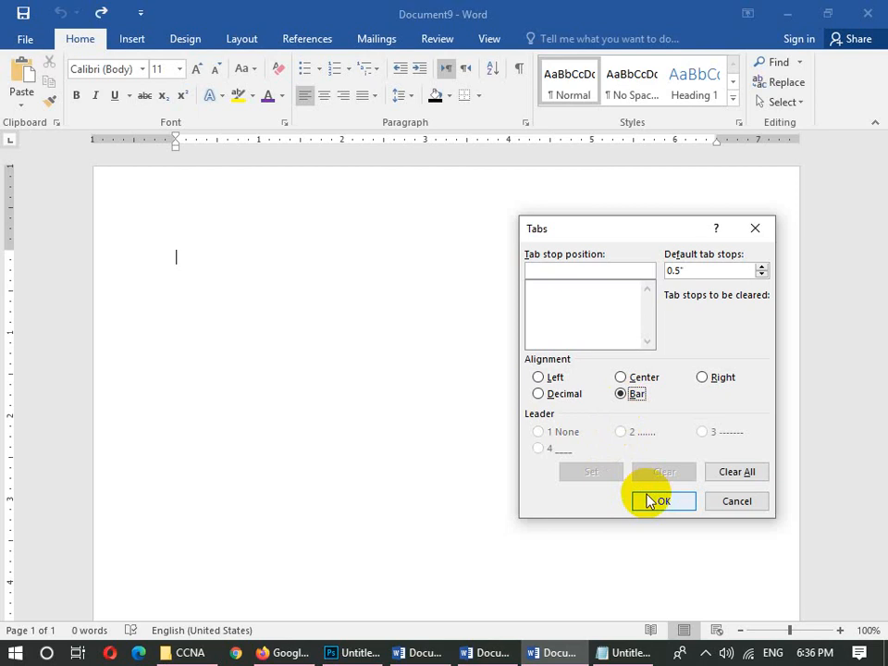
click(577, 269)
text(4)
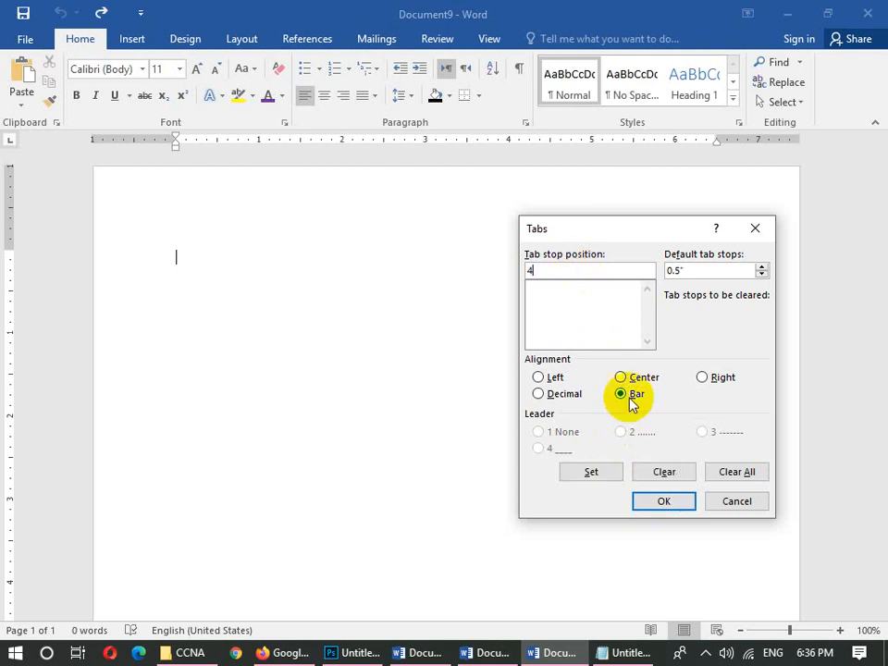
click(610, 470)
click(666, 501)
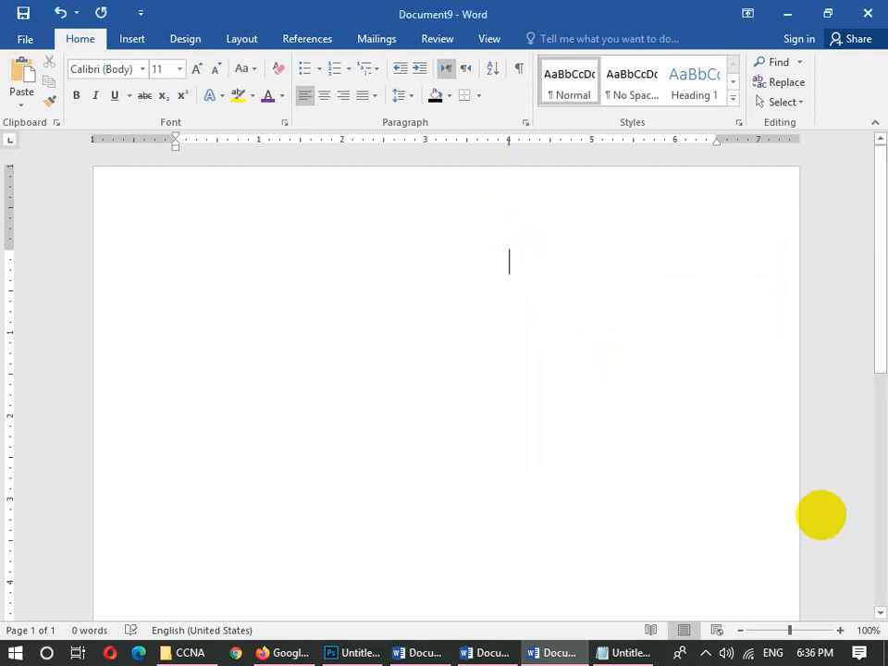
Try entering "Name" followed by several tabs across the bar tab stop, and undo the text and the tab stop.
text(Name)
key(Tab)
key(Tab)
key(Tab)
key(Tab)
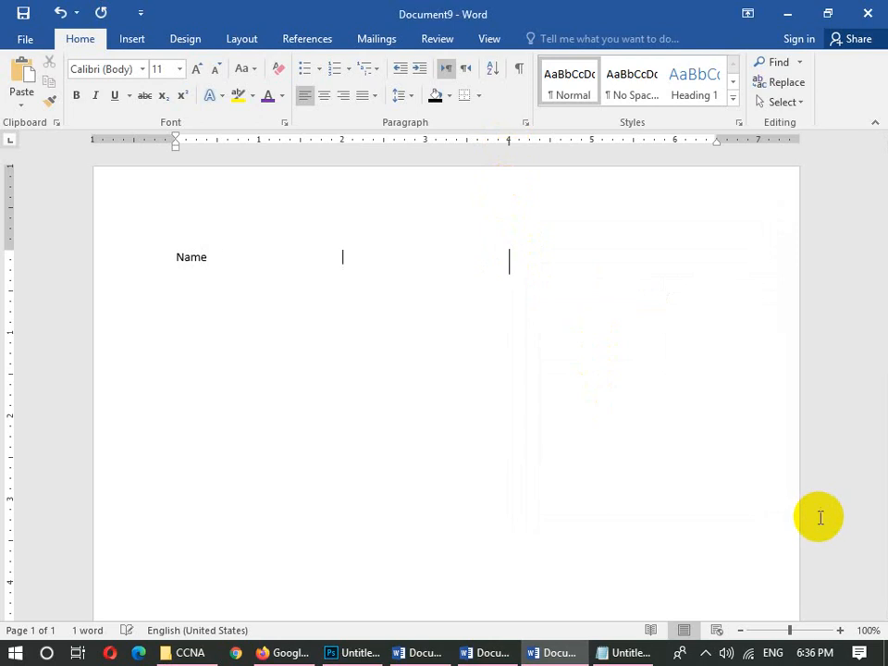
key(Tab)
key(Tab)
key(ctrl+z)
key(ctrl+z)
key(ctrl+z)
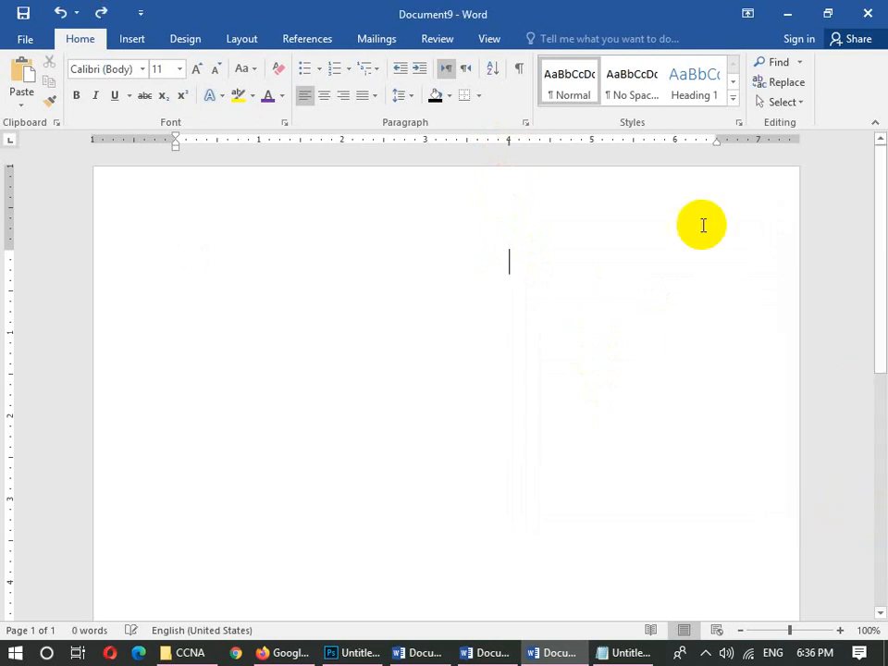
Try a bar tab stop at 4" in the empty document with some short text, and undo both.
click(525, 123)
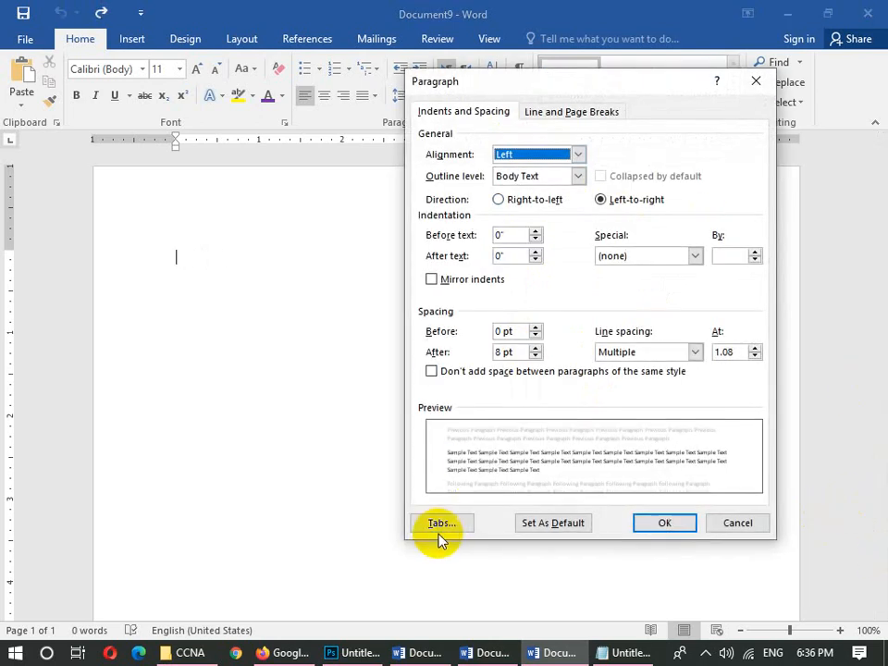
click(441, 524)
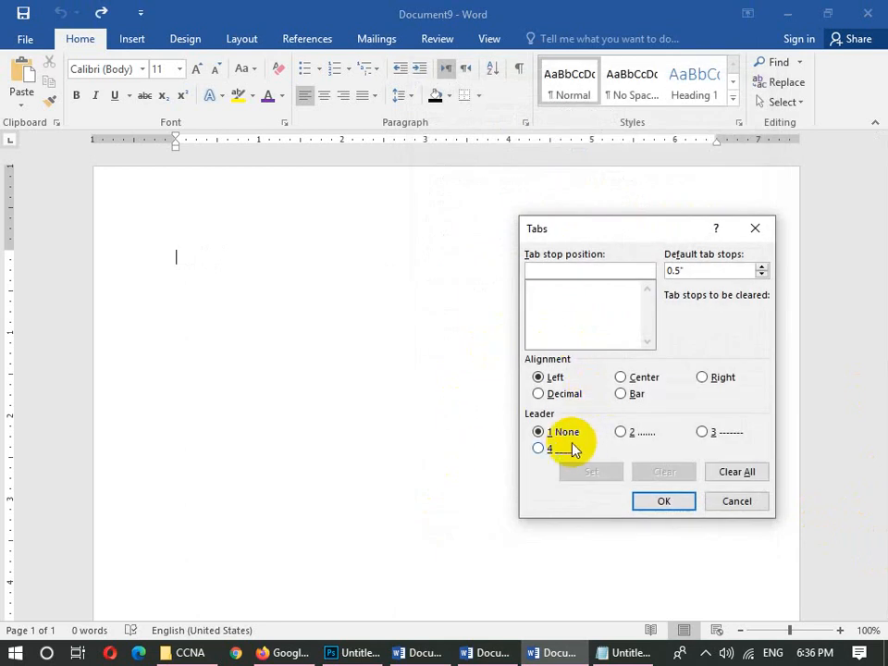
text(4)
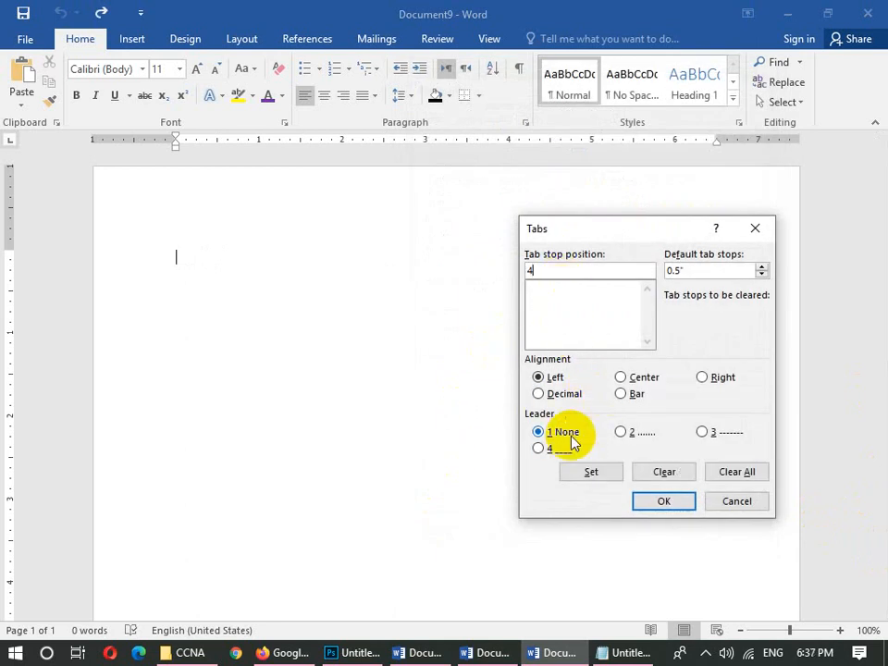
click(561, 395)
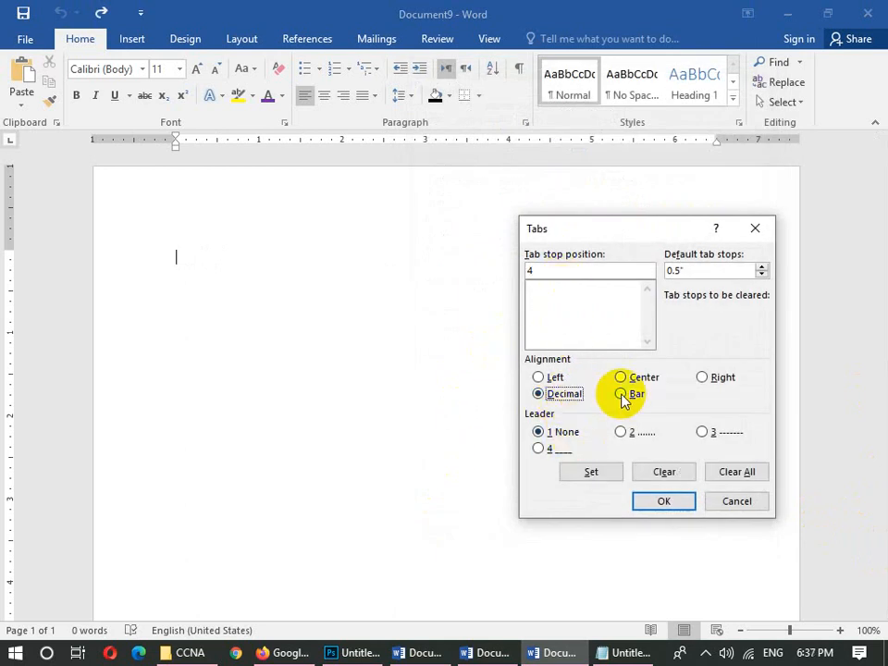
click(564, 271)
click(588, 474)
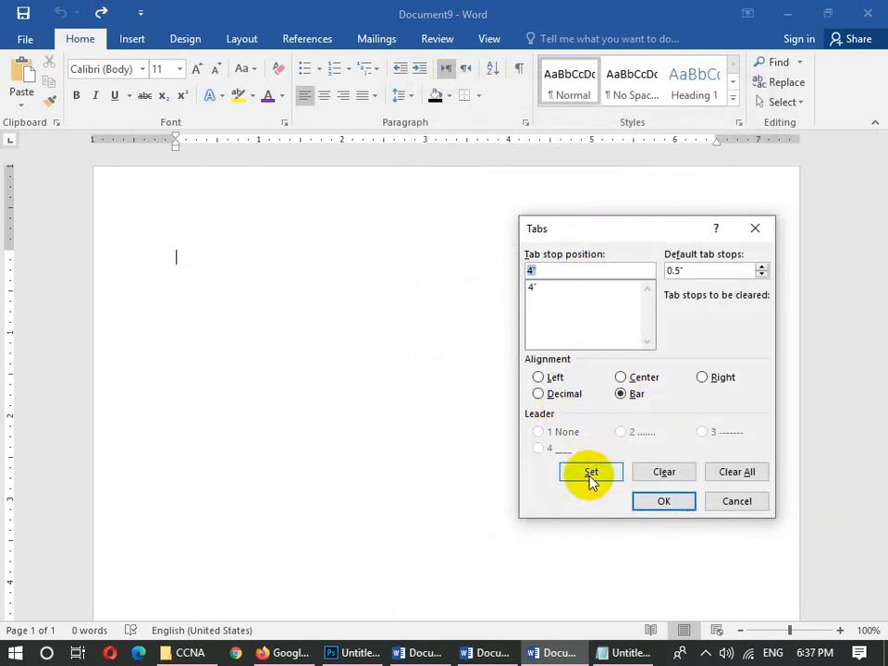
click(654, 502)
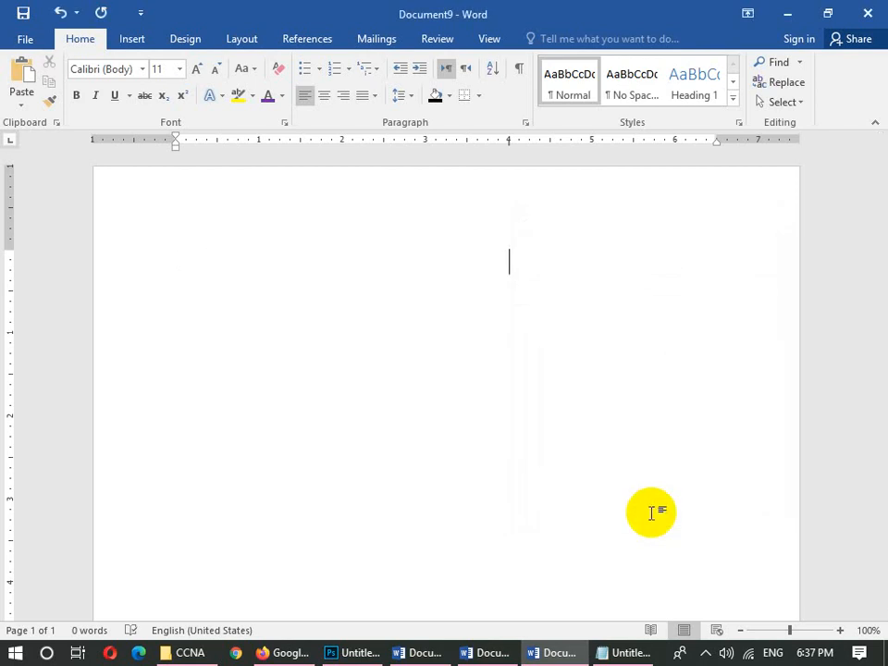
text(Ah)
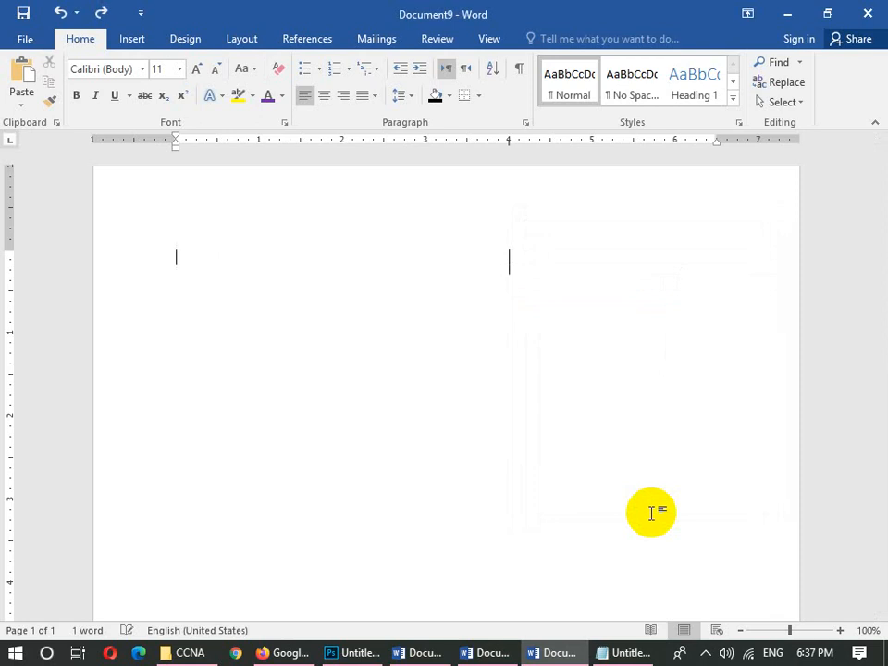
click(525, 122)
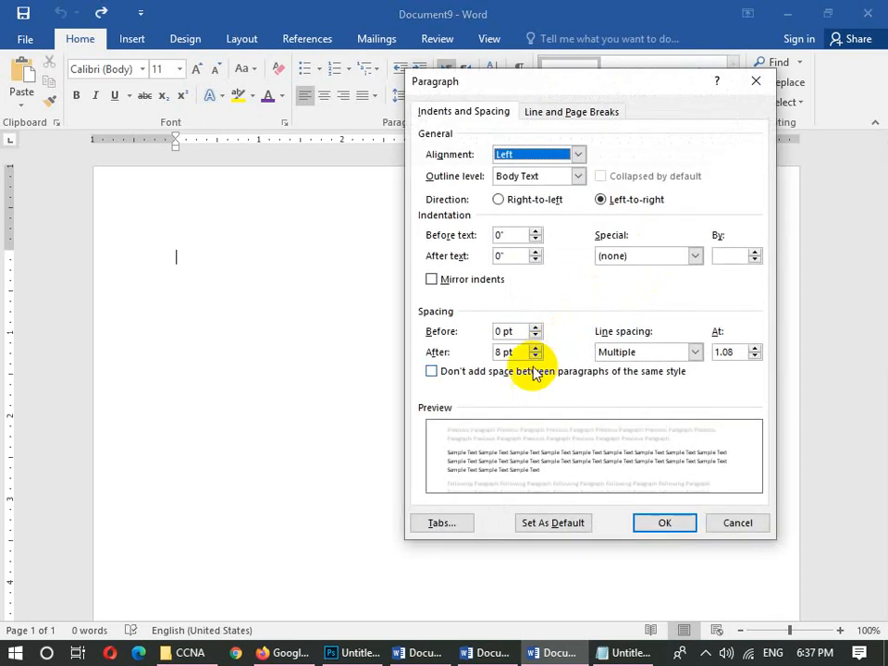
click(445, 520)
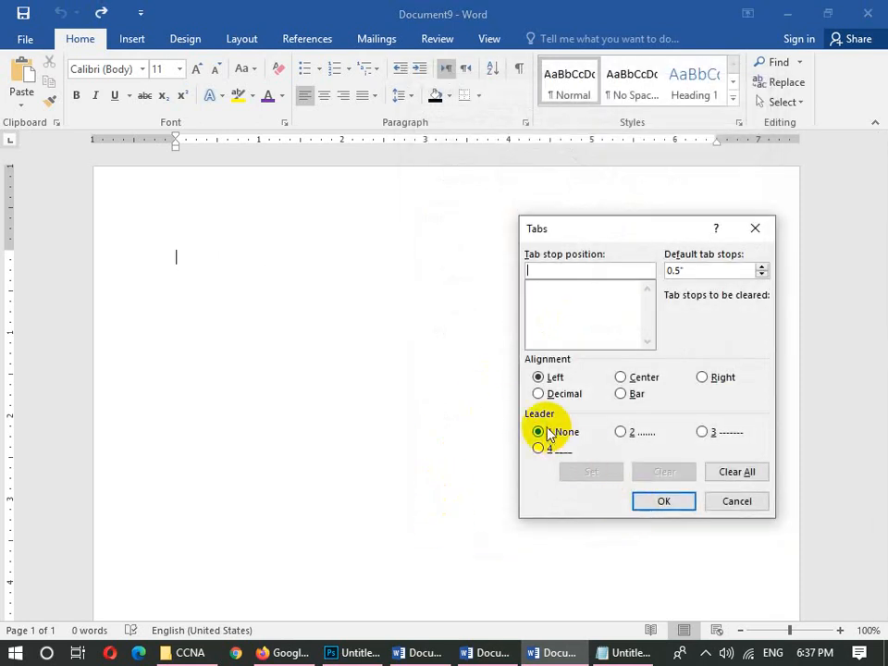
click(728, 504)
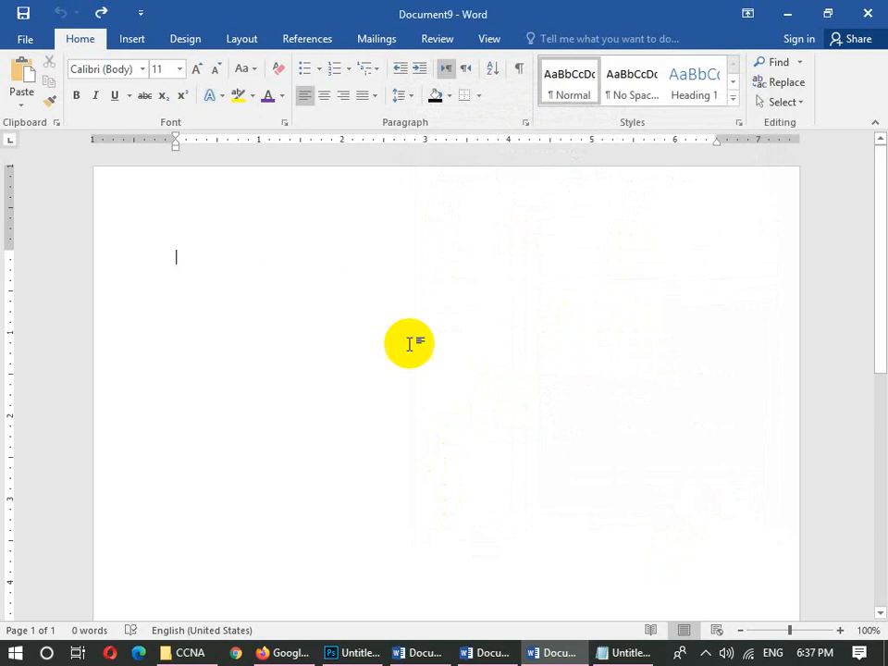
Enter "Name:" followed by a long row of manually typed dots, and close the document without saving.
text(Name:...............................................................................)
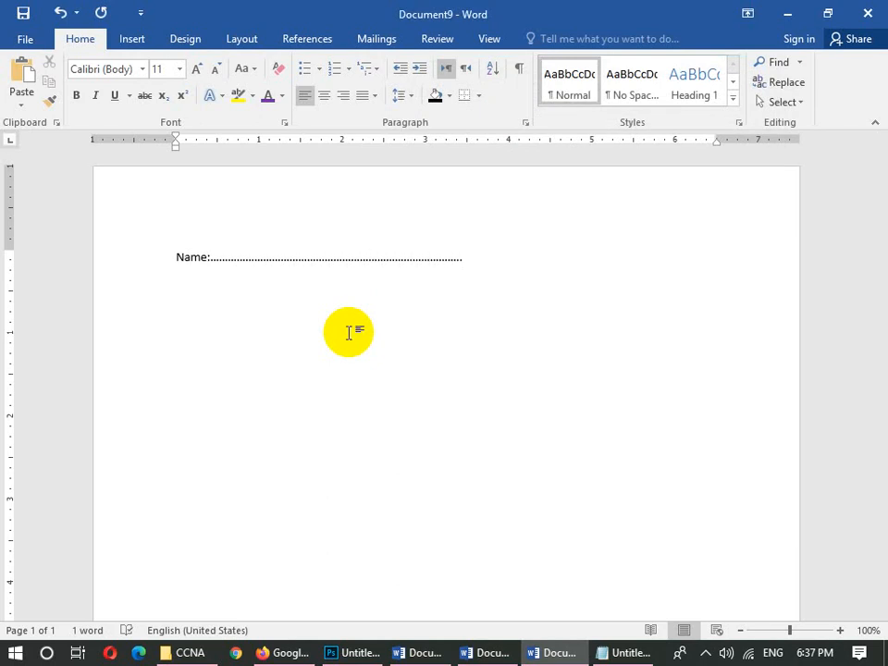
key(alt+F4)
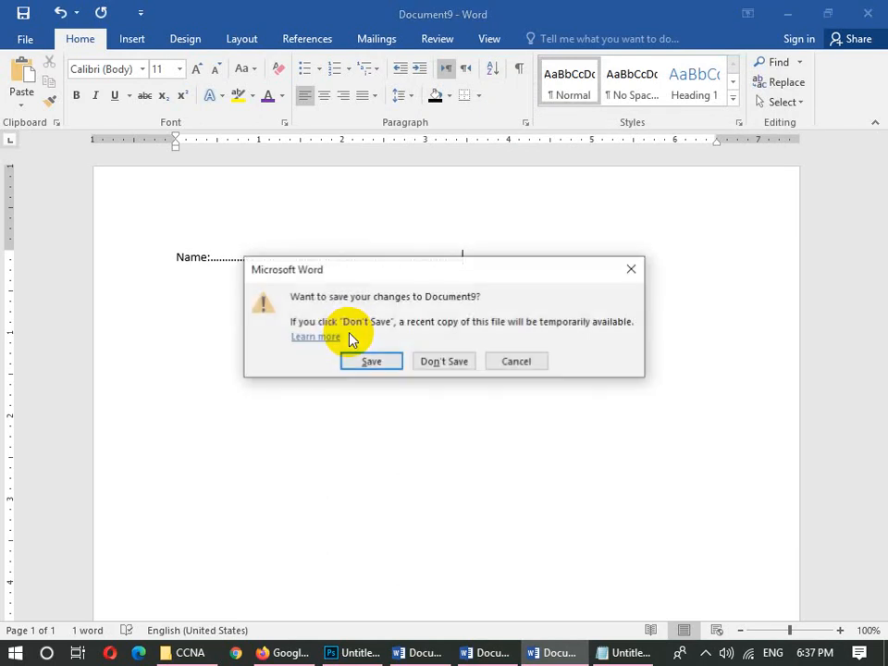
key(n)
Close the remaining open documents without saving and create a new blank document.
key(alt+F4)
key(n)
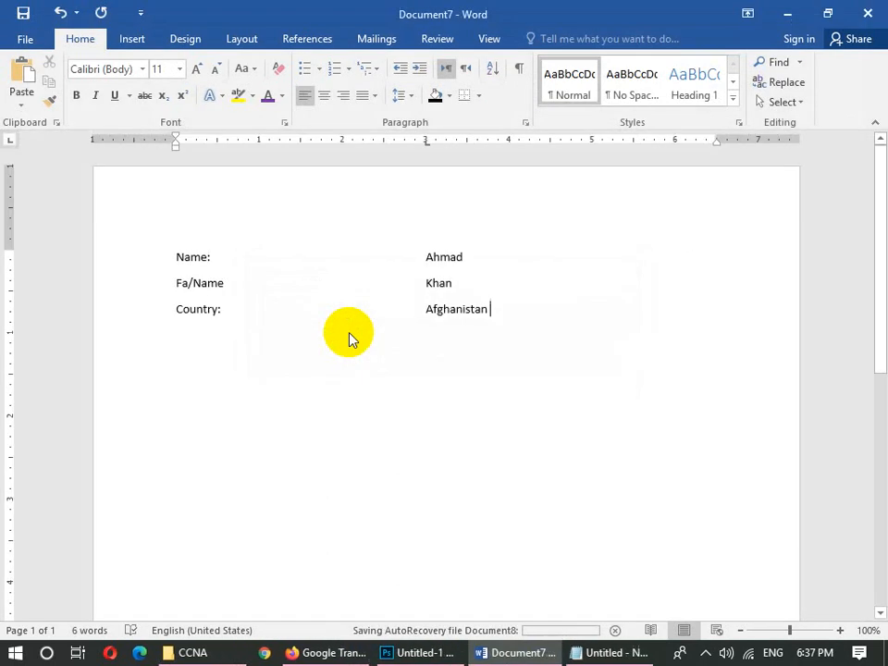
key(alt+F4)
key(n)
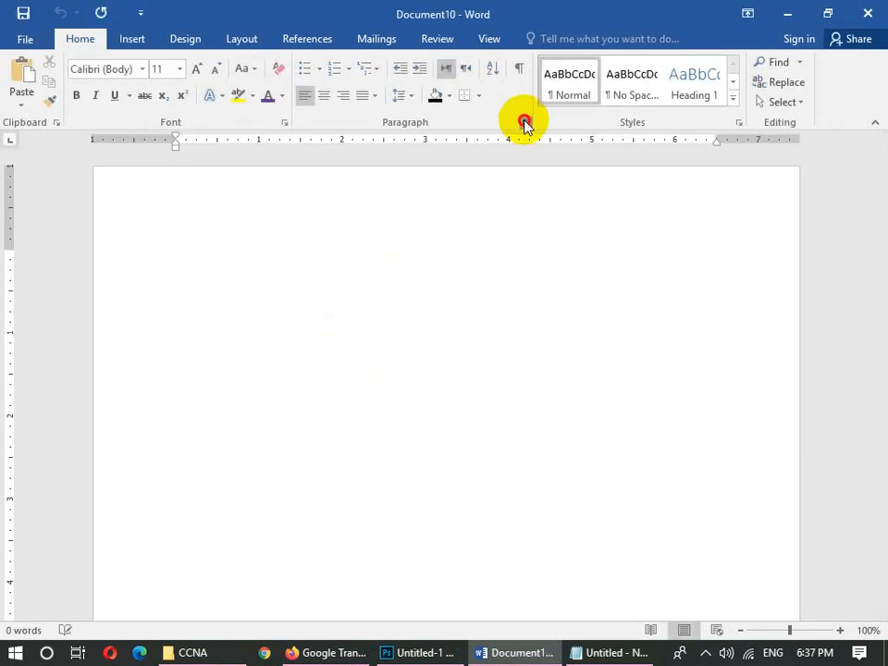
Set a left-aligned tab stop at 5" with the dotted leader (option 2) in the blank document.
click(525, 123)
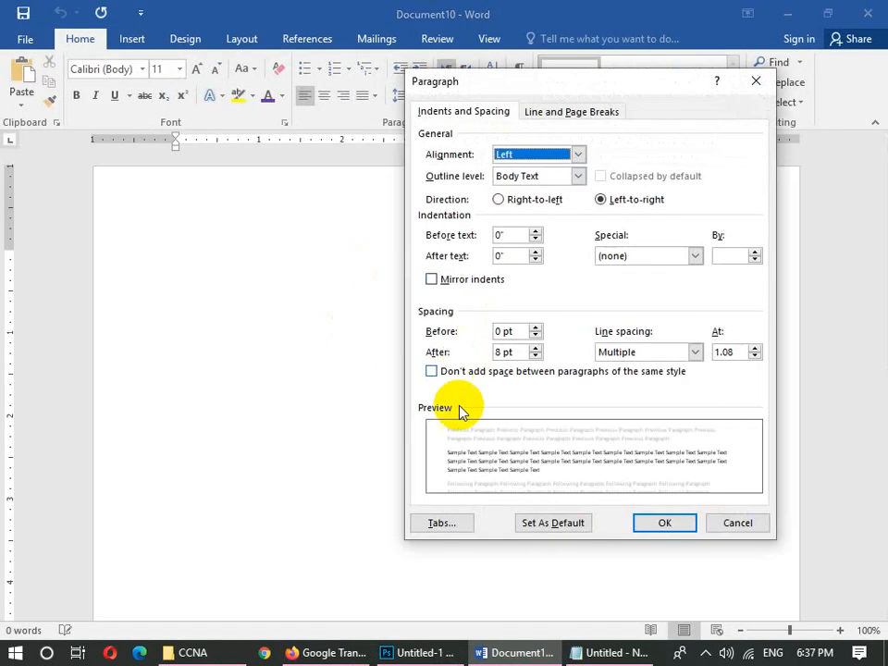
click(450, 523)
text(5)
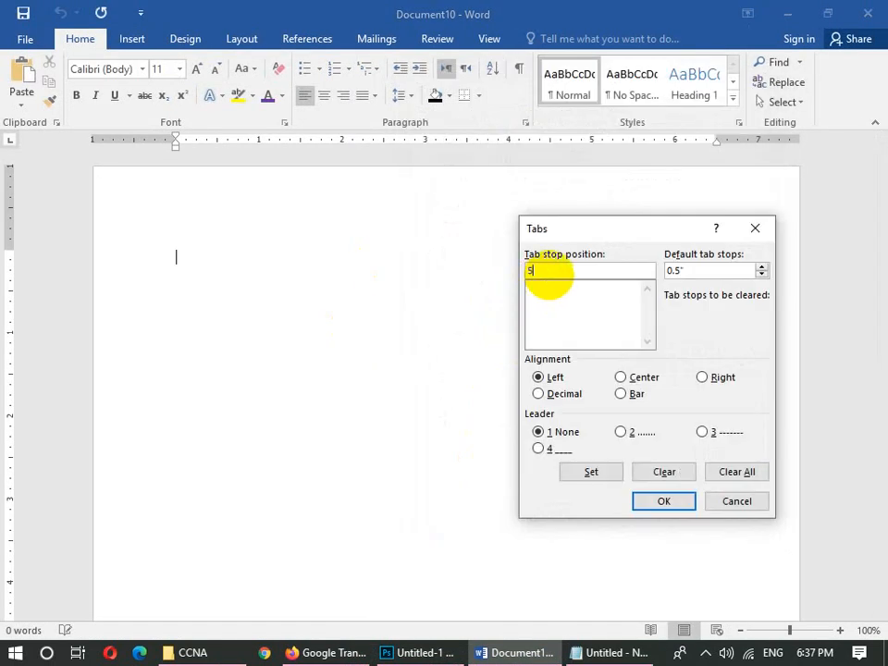
click(622, 433)
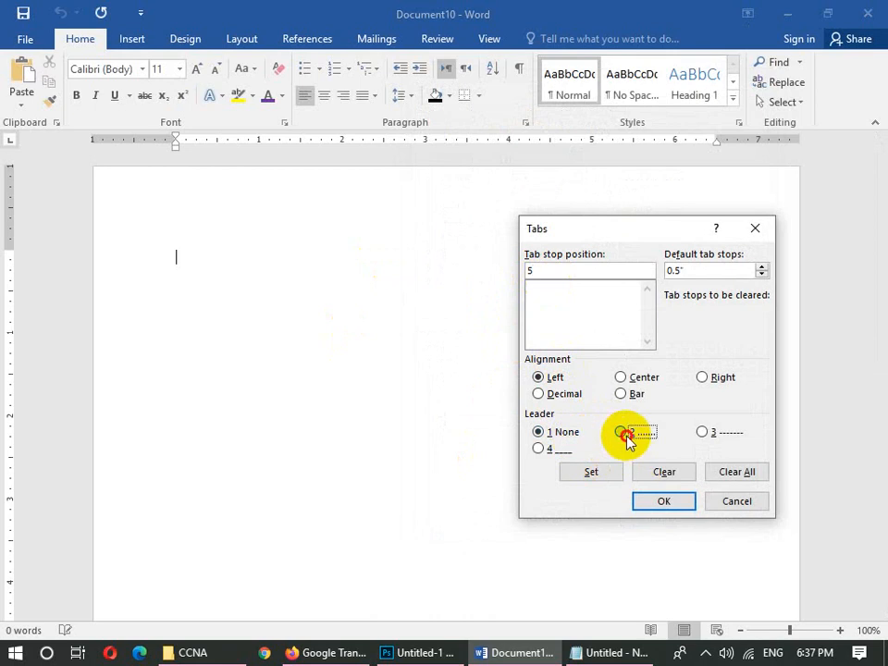
click(612, 472)
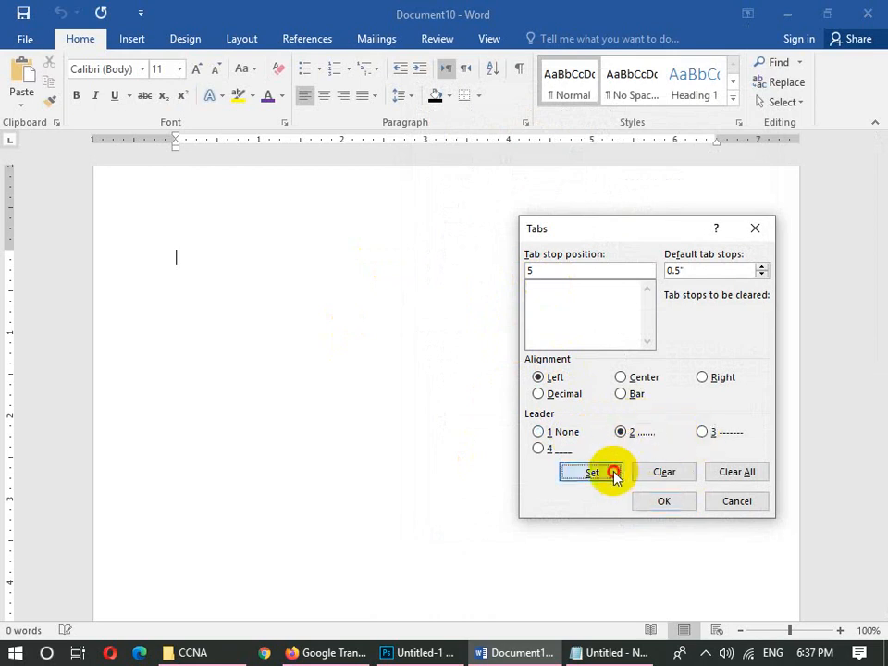
click(637, 502)
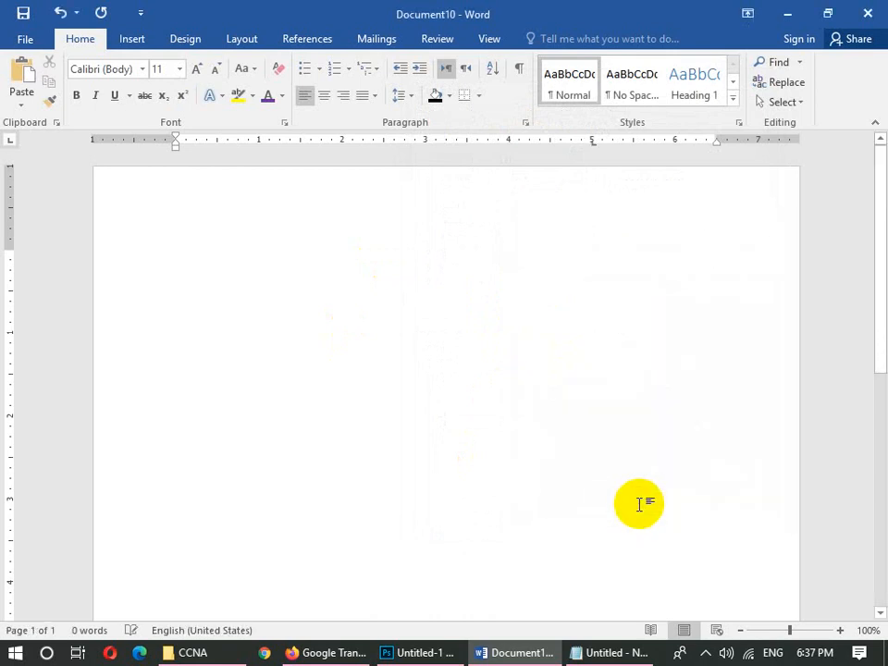
Enter the labels "Name:", "Fa/Name:" and "Country:" on separate lines, each followed by a tab that fills in the dotted leader.
text(Name:)
key(Tab)
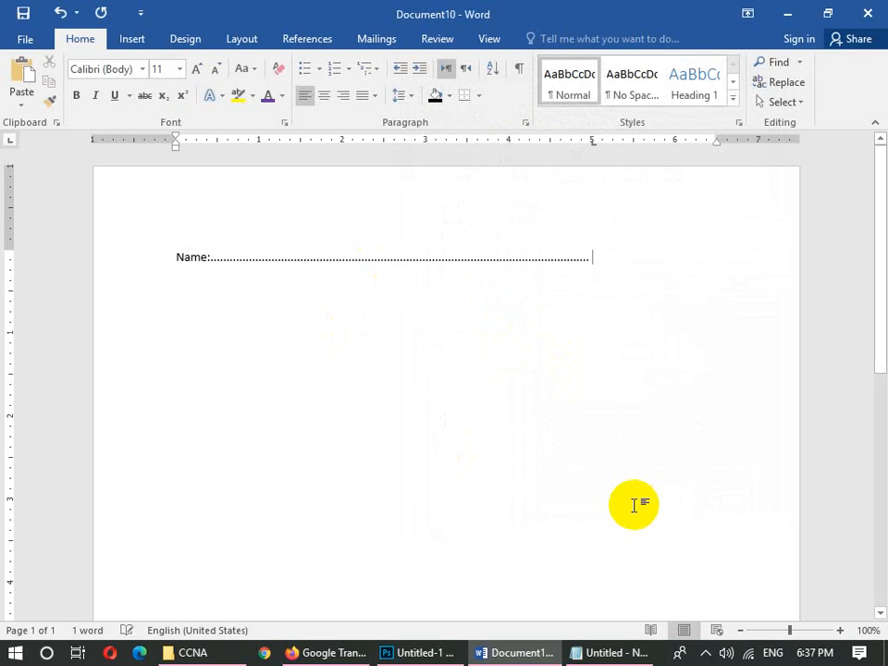
key(Return)
text(Fa)
text(t)
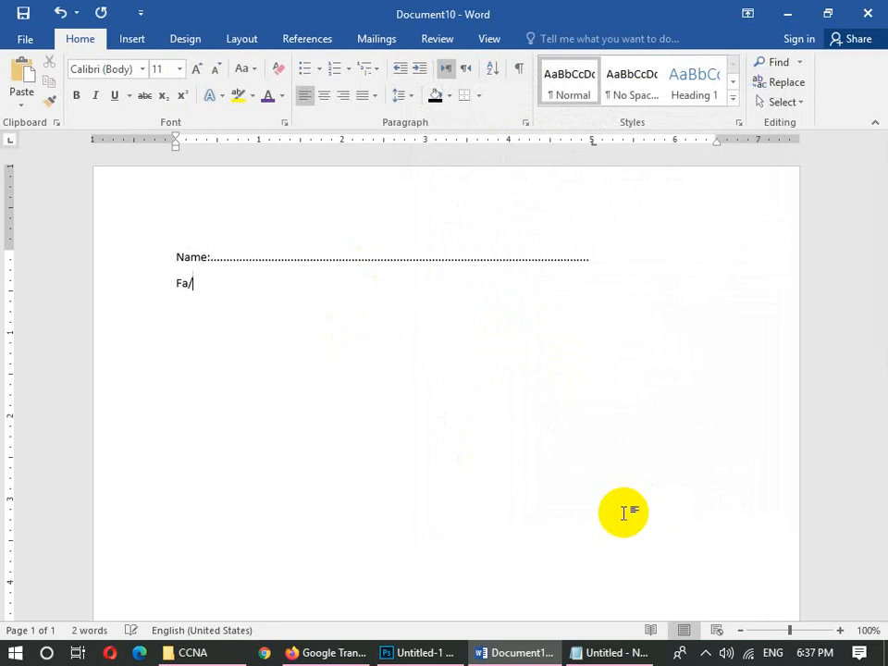
text(Name:)
key(Tab)
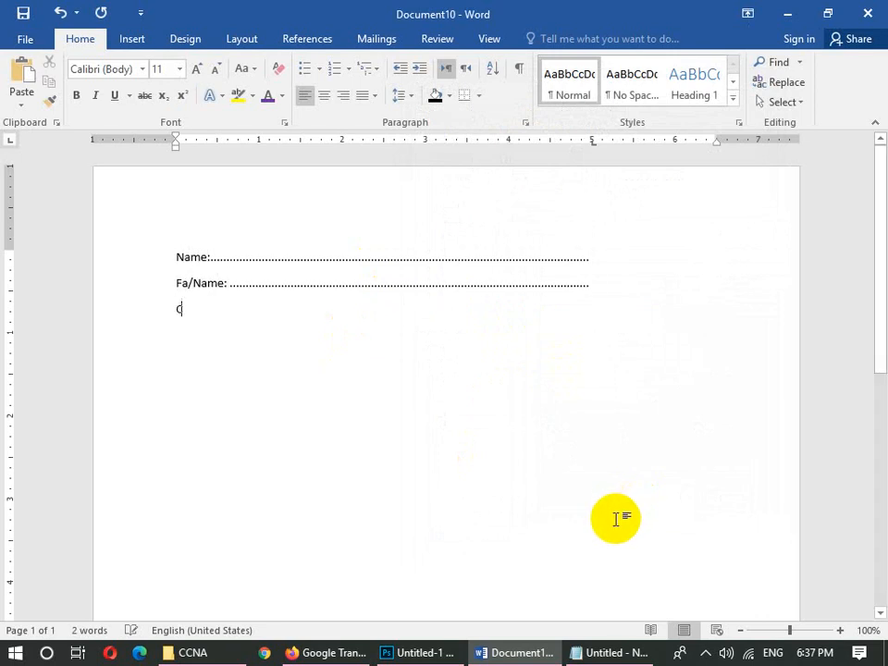
text(ountry:)
key(Tab)
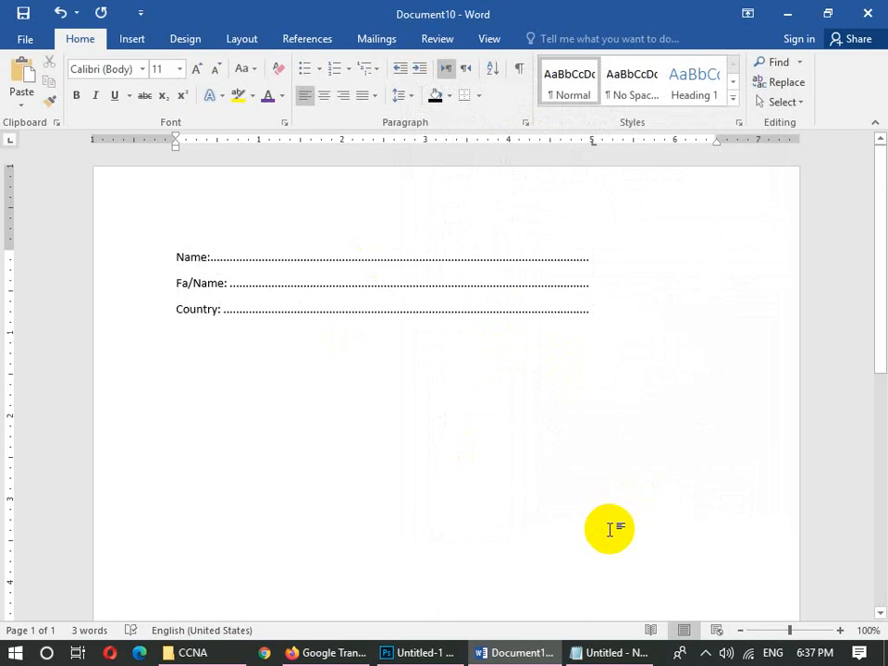
Clear all custom tab stops from the "Country:" line.
click(524, 122)
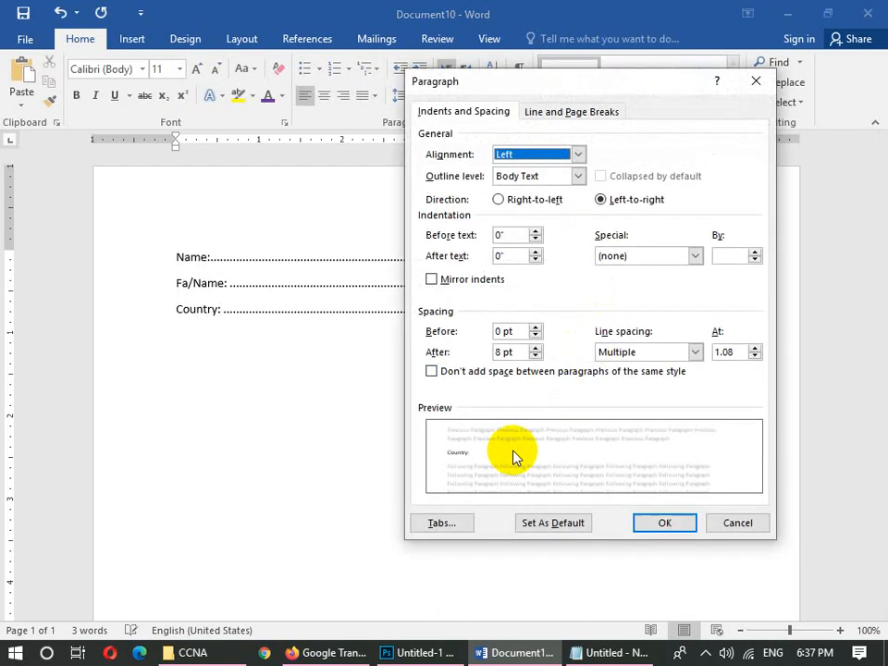
click(450, 522)
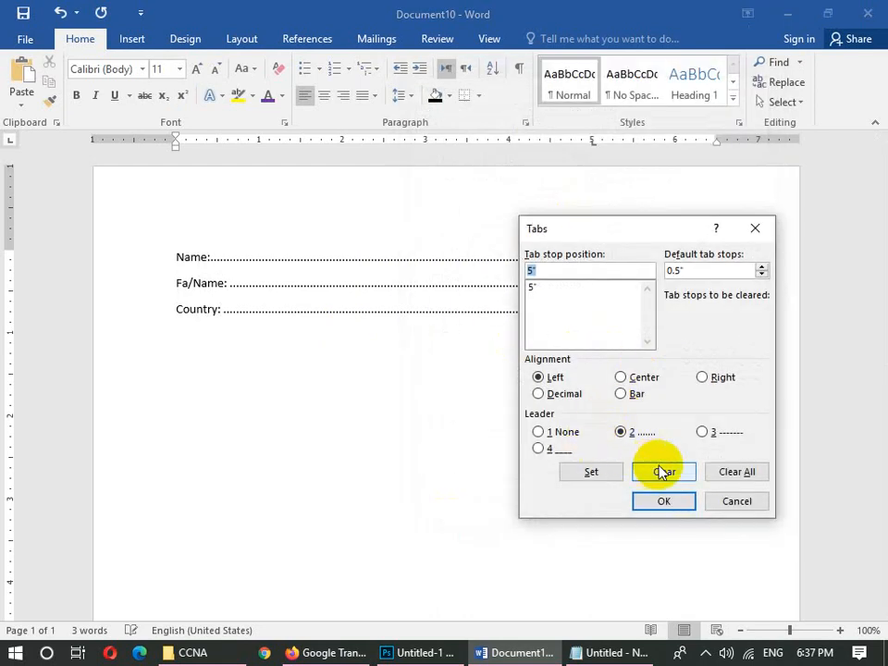
click(736, 472)
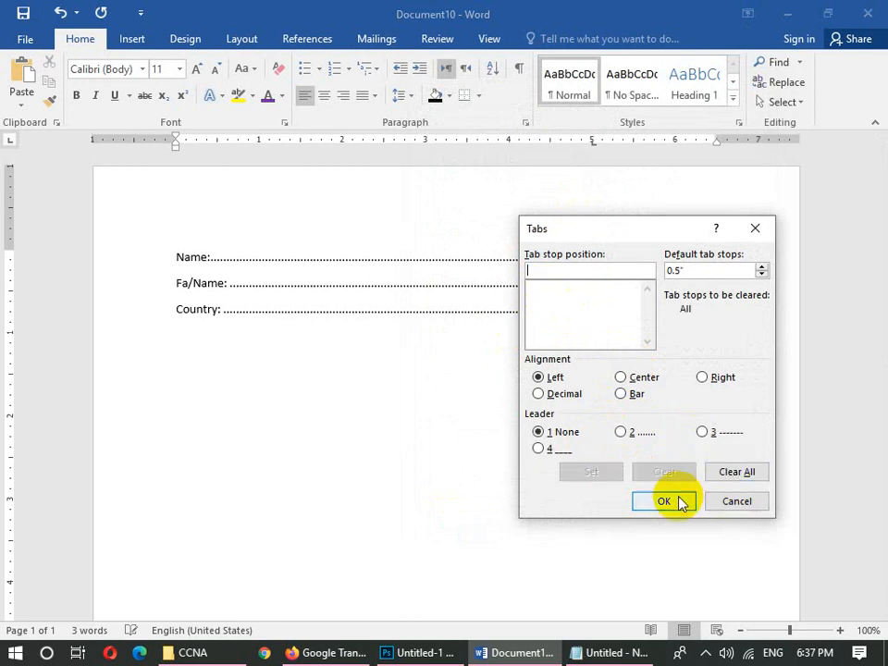
click(663, 500)
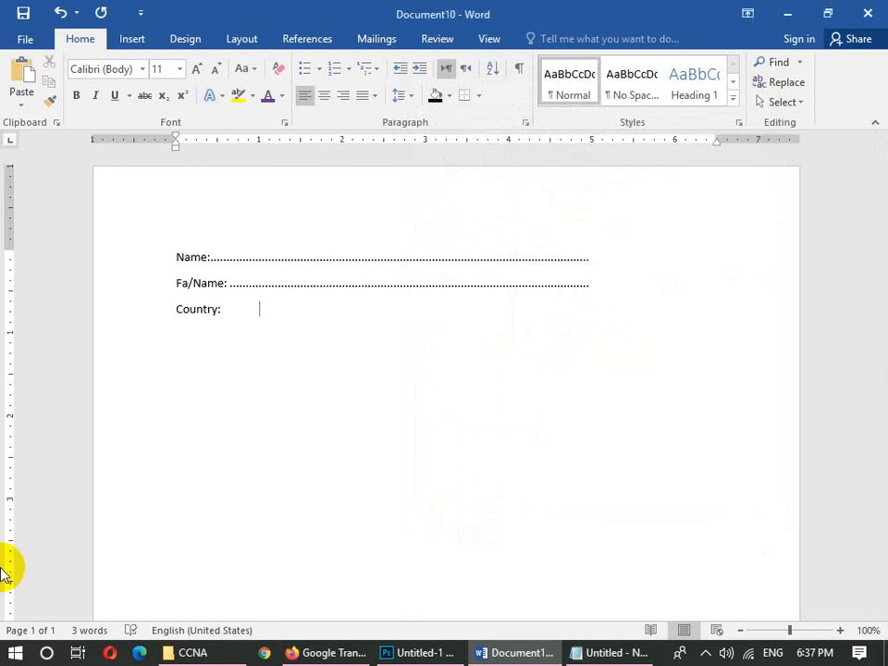